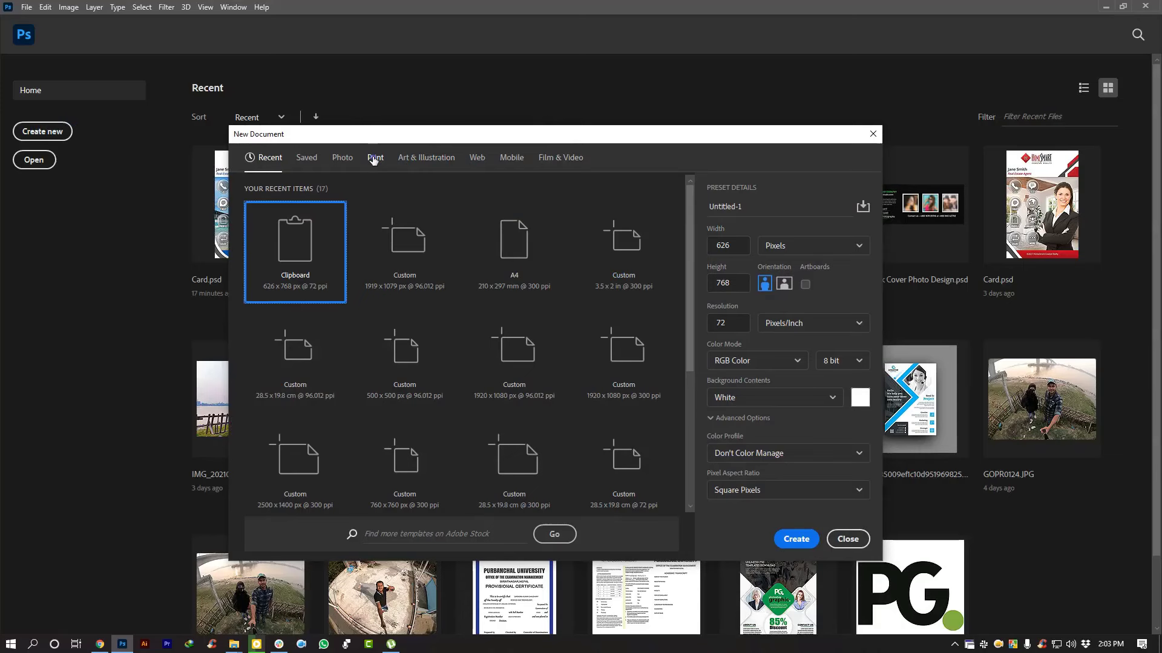
Step: Create a blank A4 portrait document (2480 × 3508 px, 300 ppi) named 'Valentines Day Flyer Design'
click(375, 157)
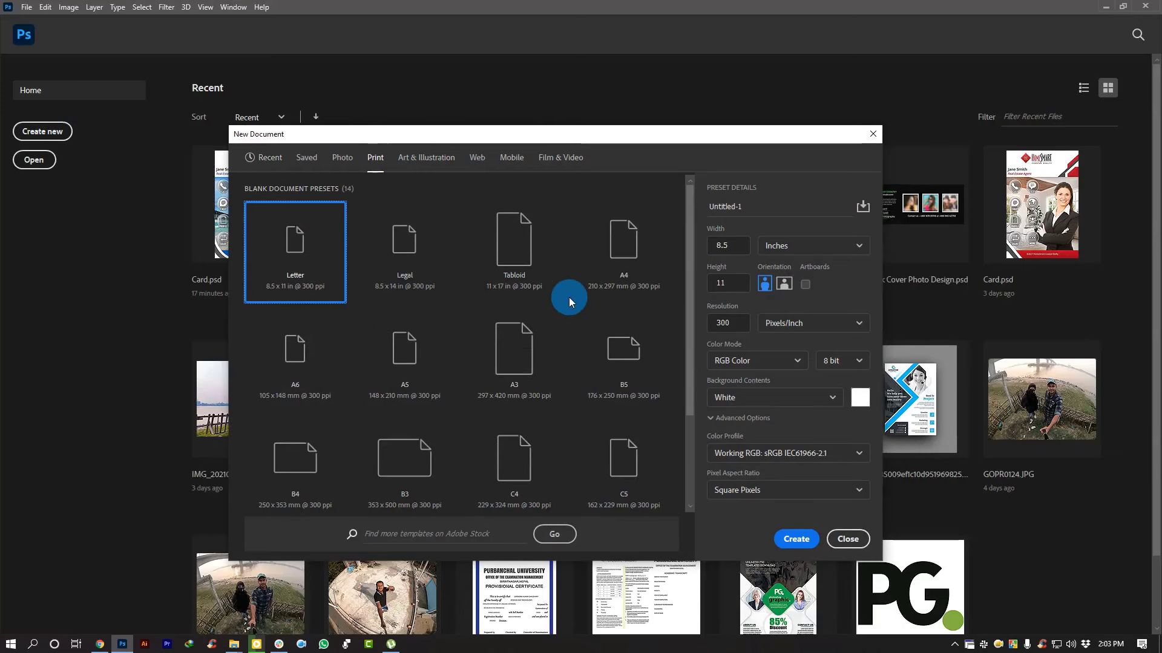
click(608, 279)
click(761, 212)
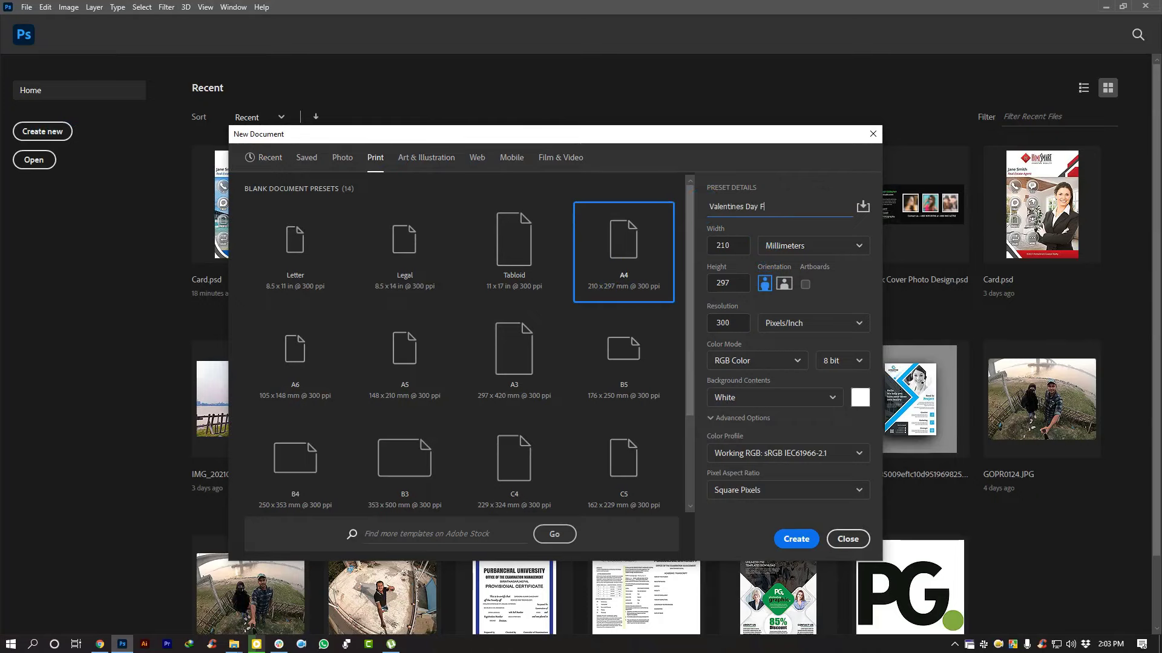
text(ign)
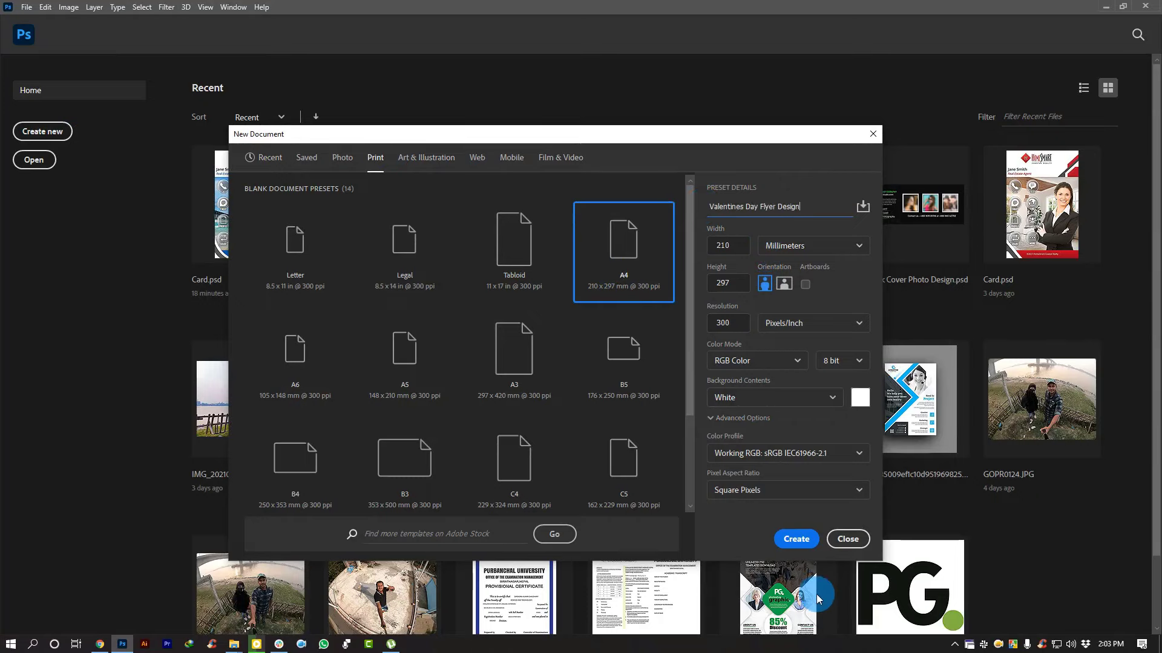
click(796, 539)
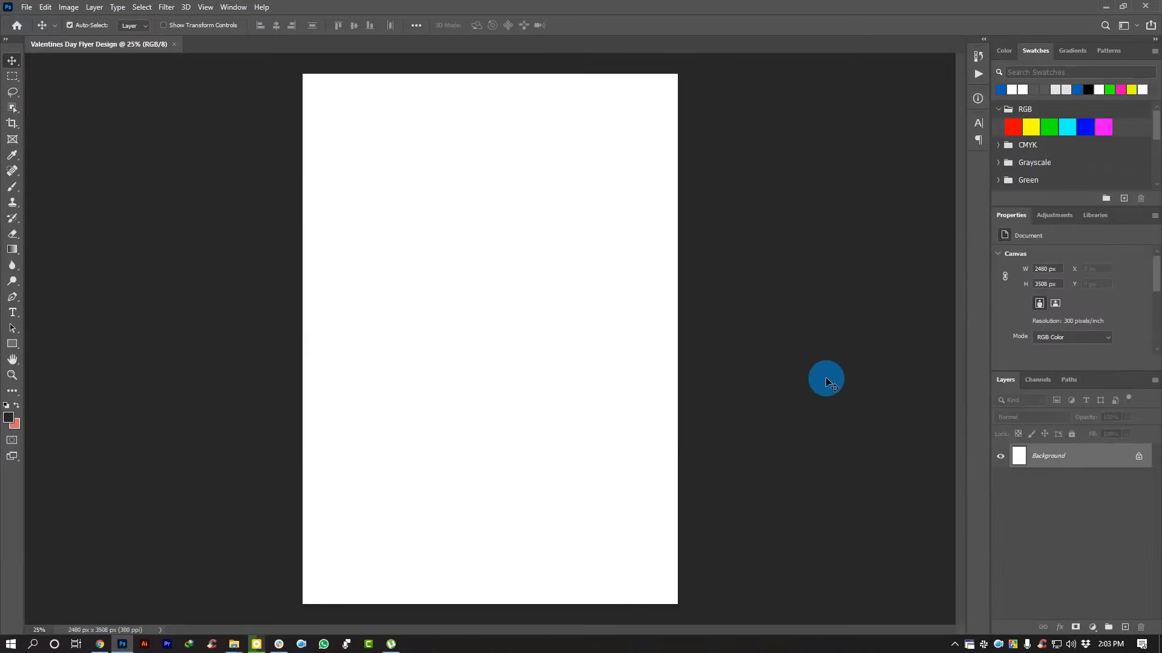
Step: Add a Gradient Fill layer using the Basics Foreground to Background preset
click(1096, 626)
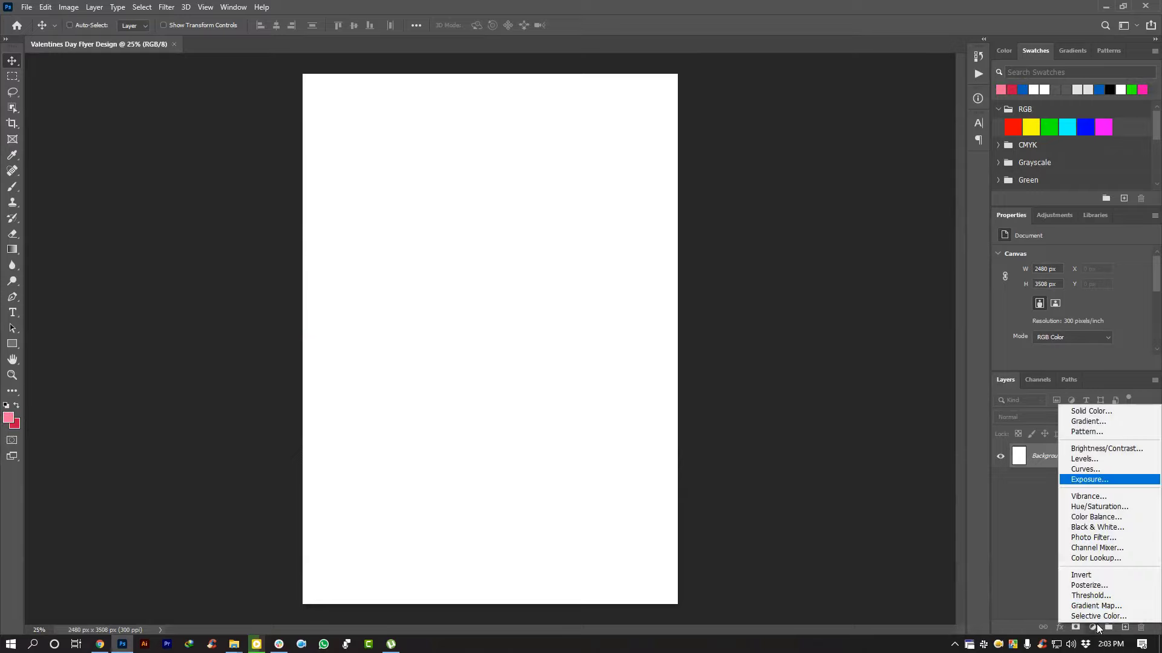
click(1088, 422)
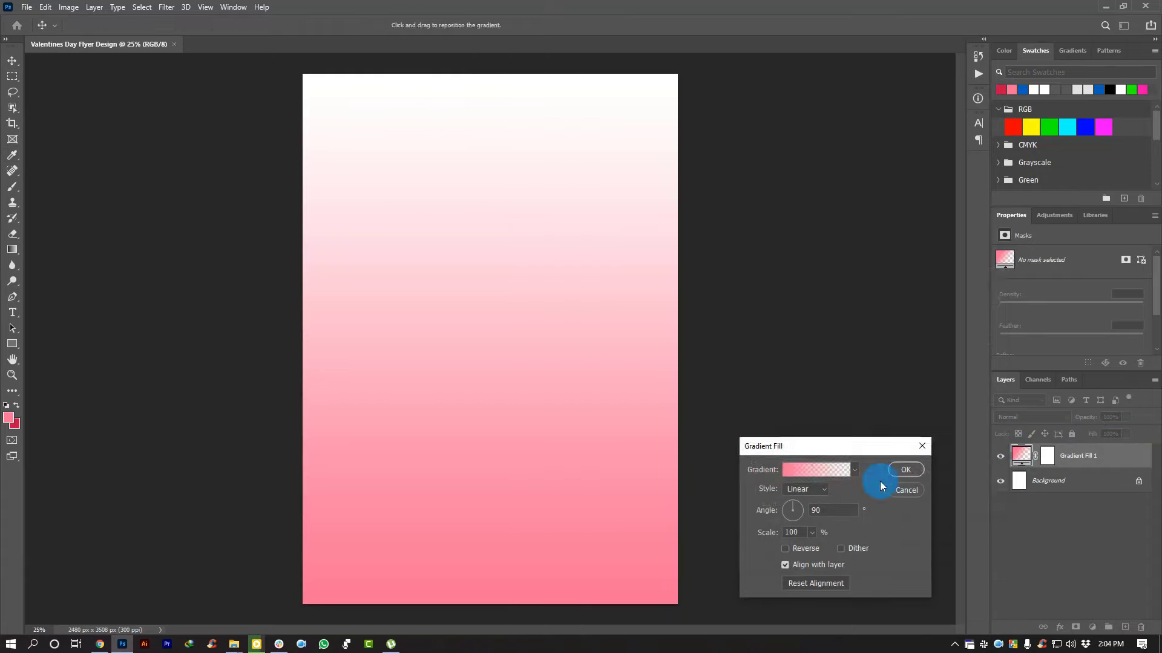
click(813, 470)
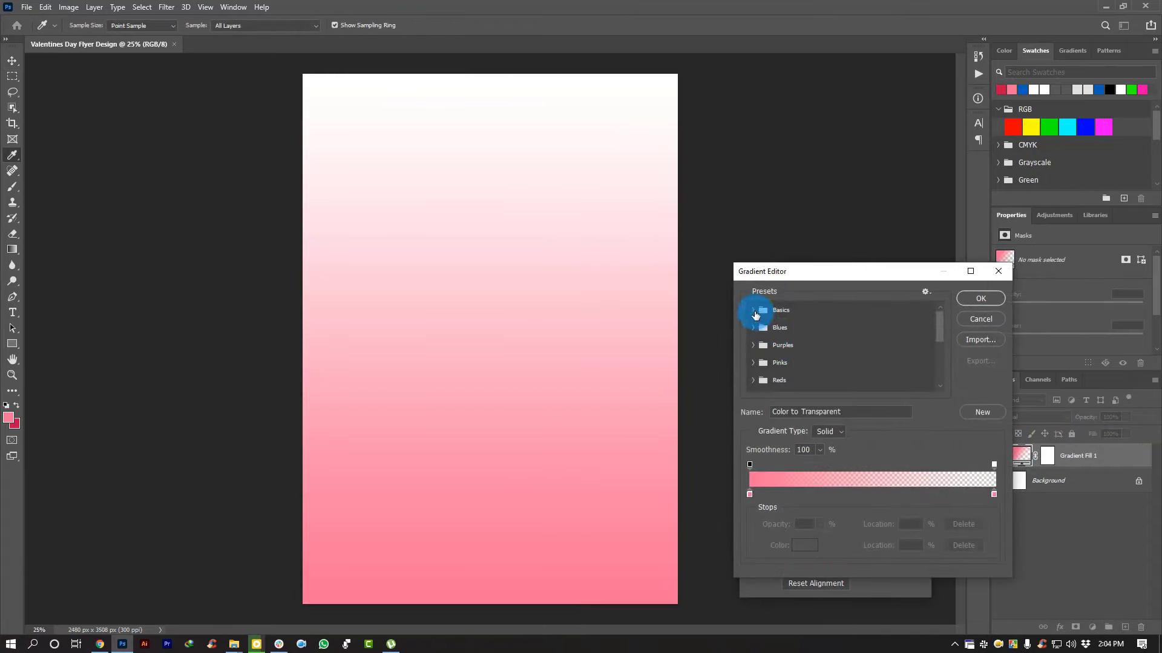
click(754, 312)
click(768, 328)
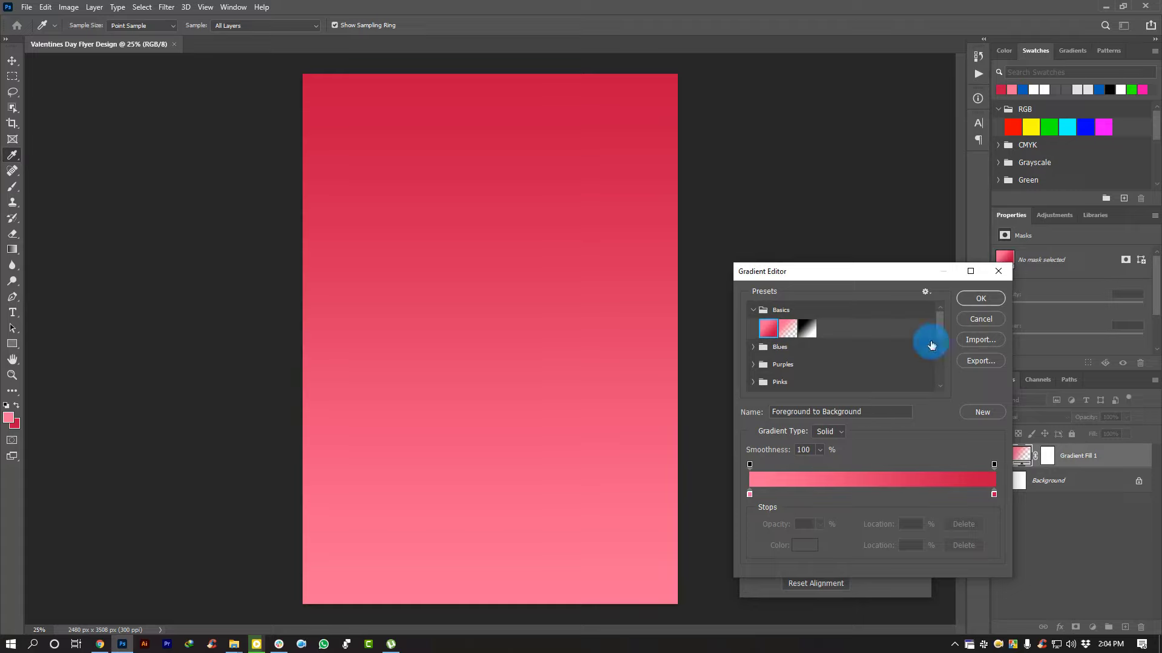
click(972, 300)
Step: Make the gradient Radial at 100% scale and position its bright centre on the page
drag(862, 446, 852, 286)
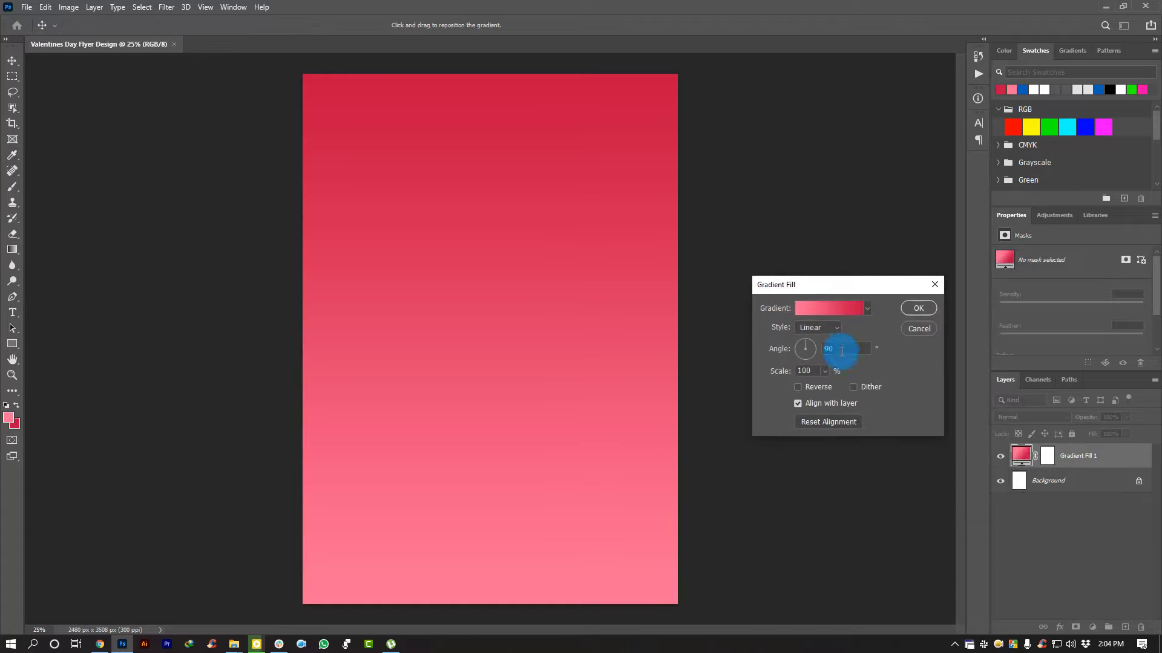
click(825, 328)
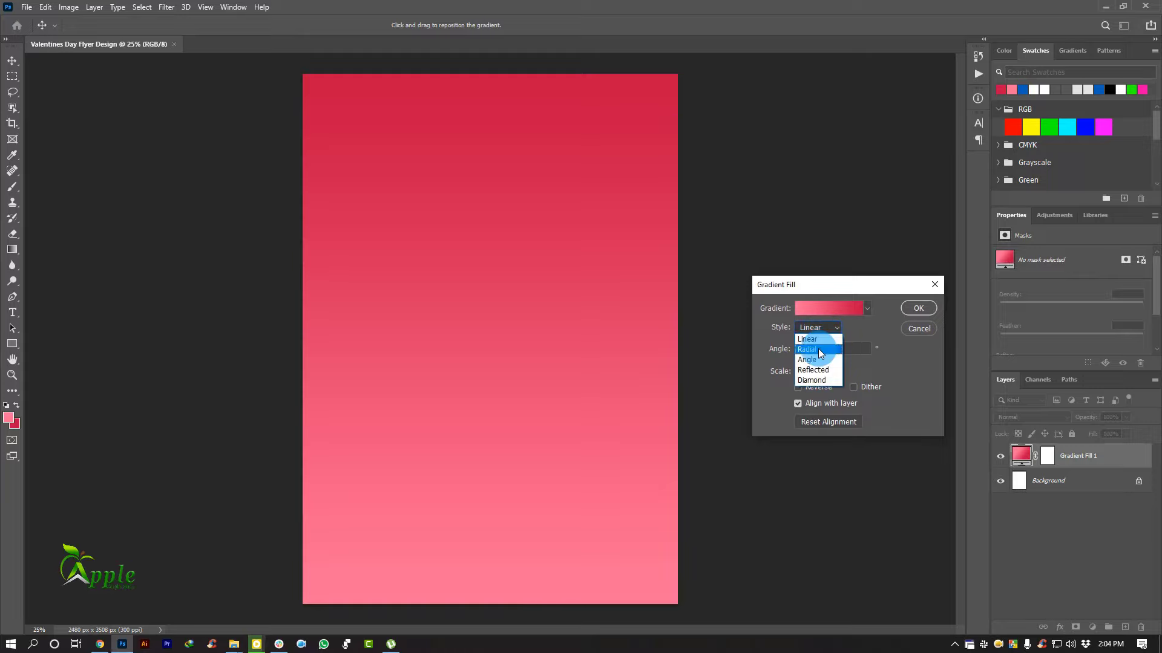
click(821, 351)
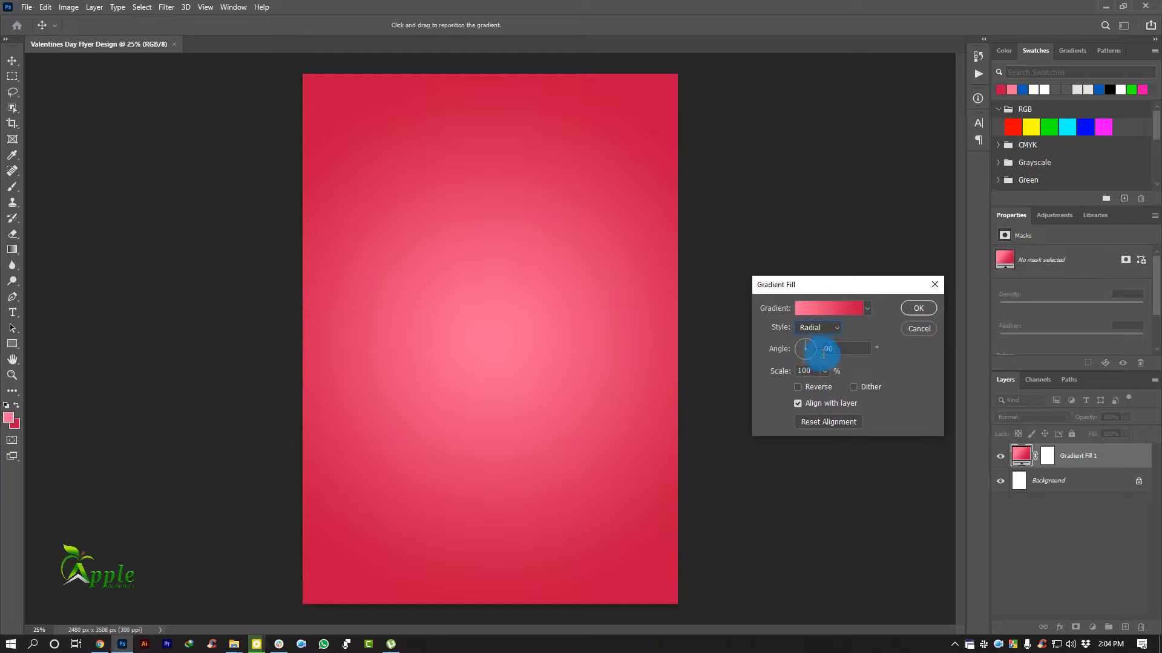
click(824, 371)
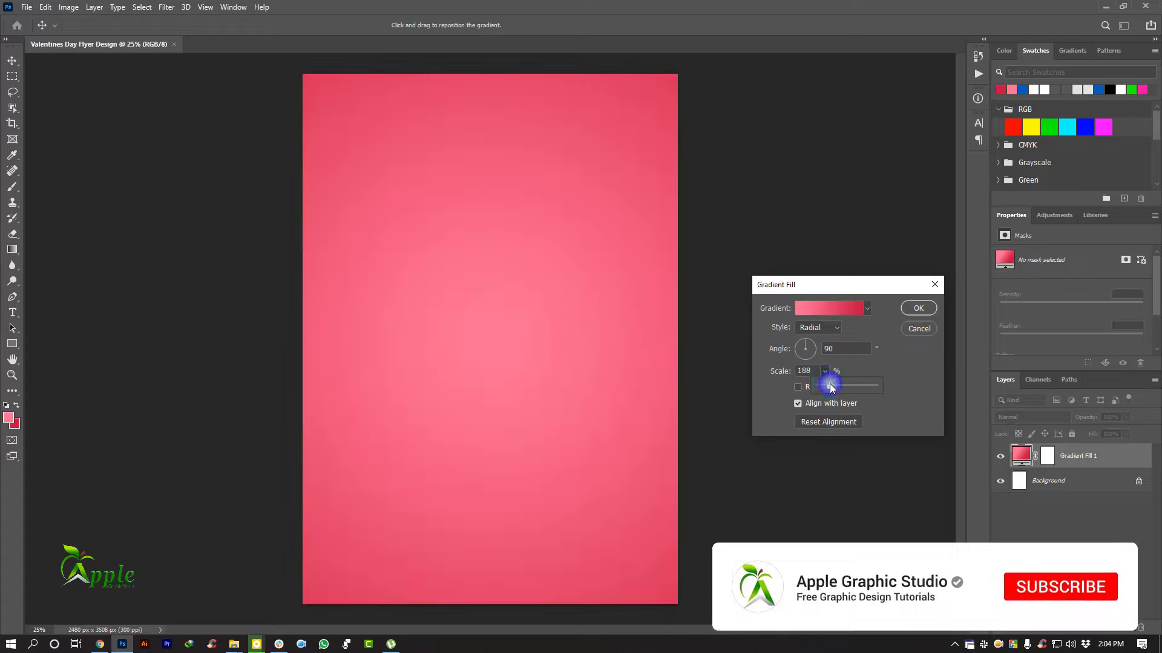
drag(830, 383, 829, 390)
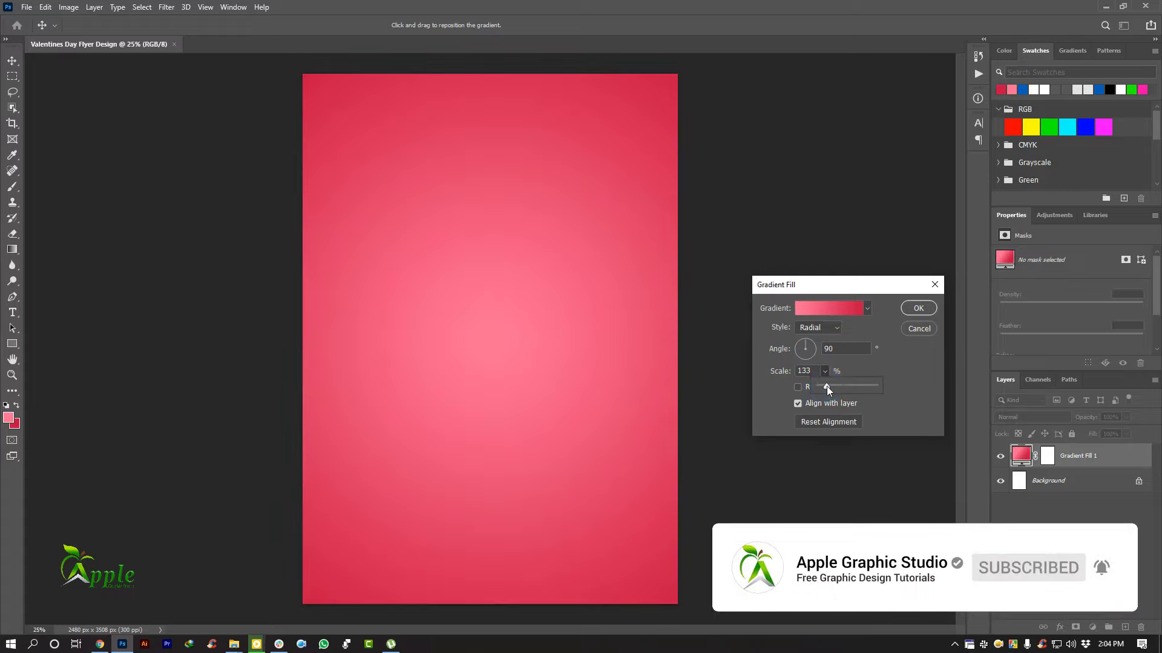
drag(827, 386, 825, 387)
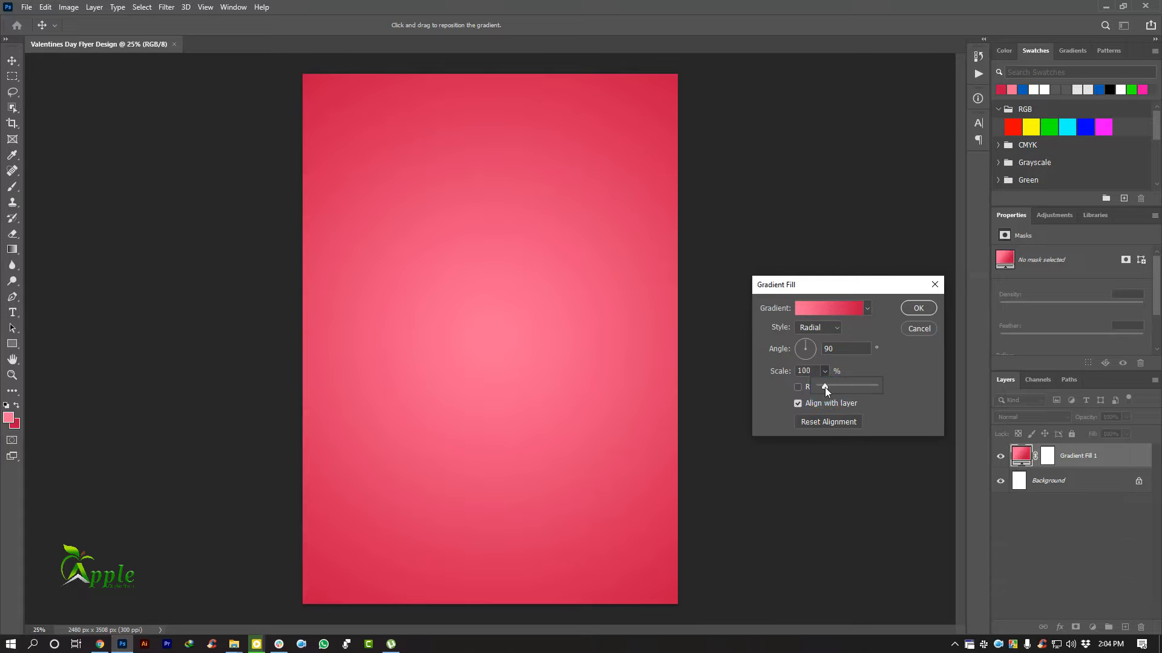
drag(555, 376, 552, 295)
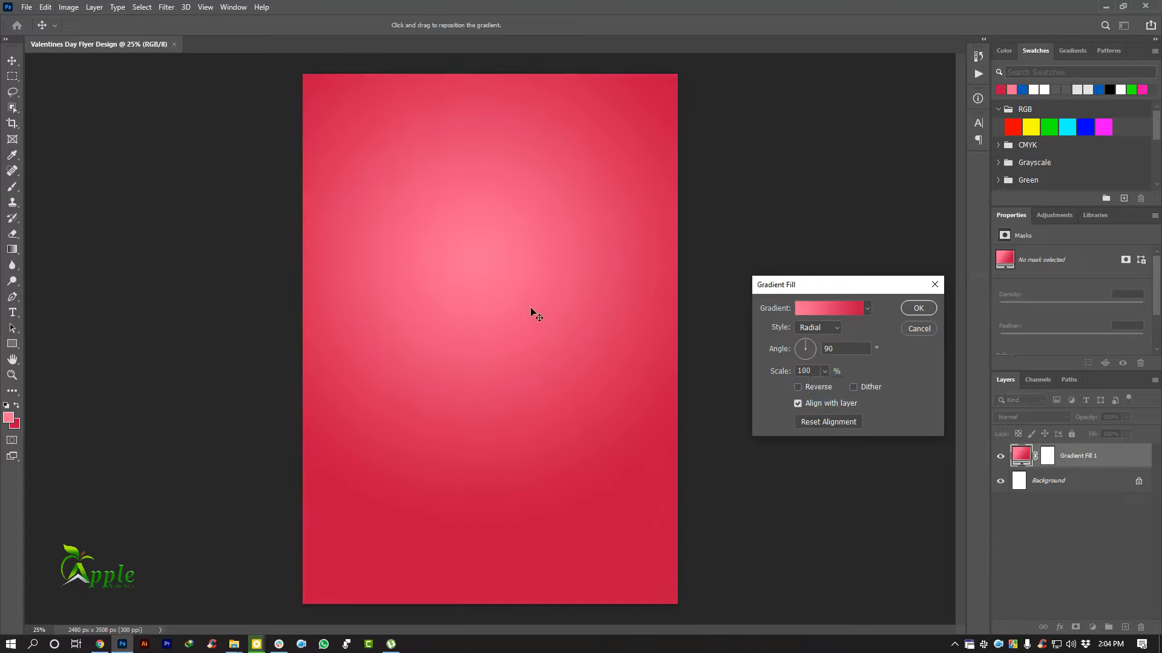
drag(528, 284, 525, 317)
Step: Change the gradient's centre colour stop to a paler pink
click(837, 310)
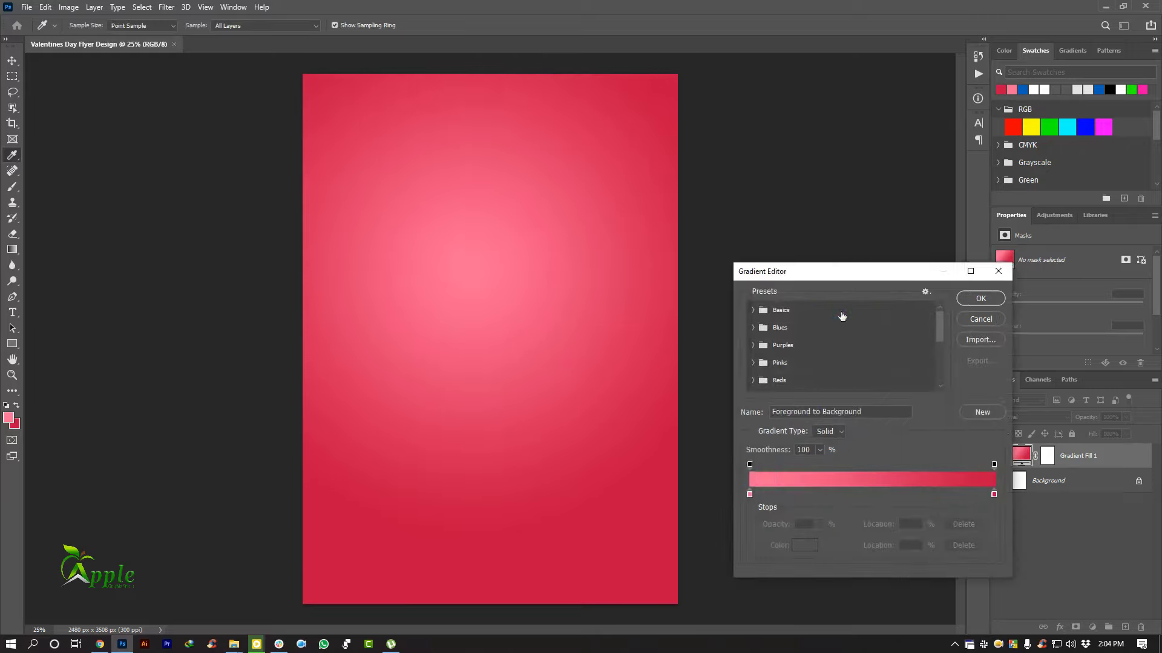
click(750, 494)
double_click(750, 495)
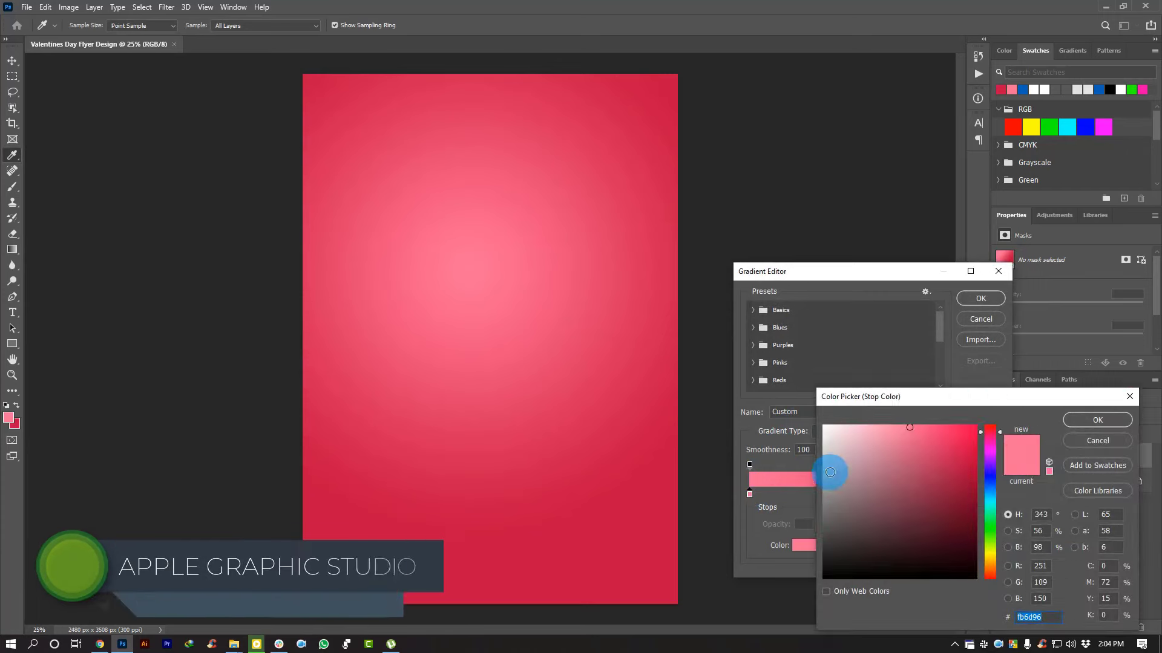
click(888, 426)
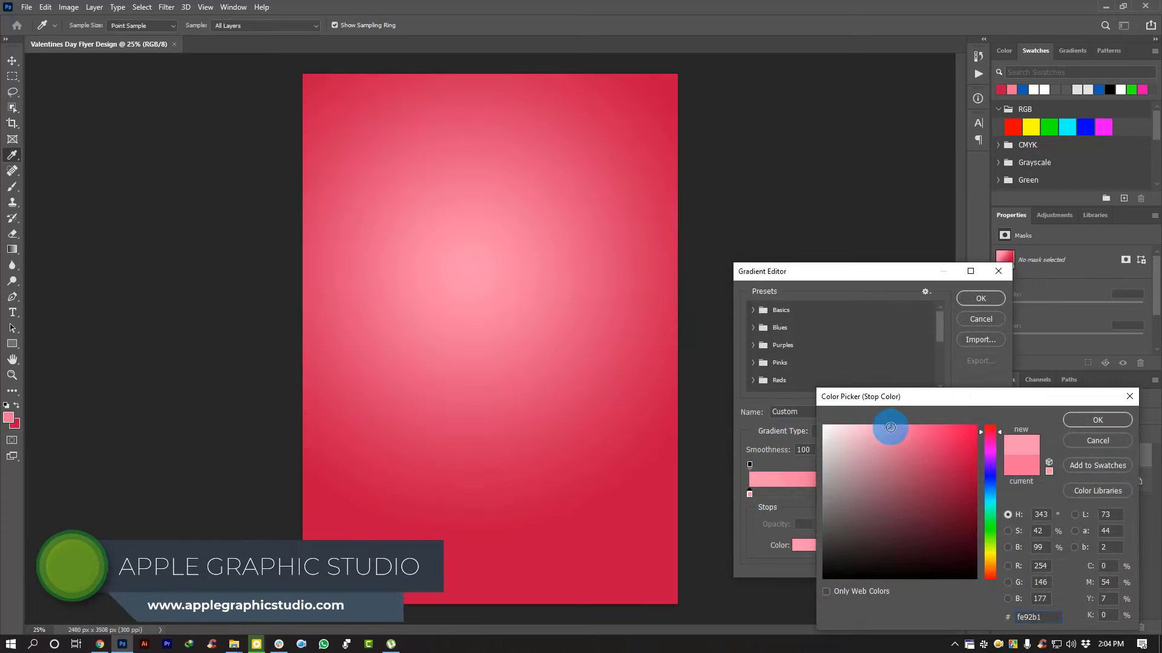
click(1097, 420)
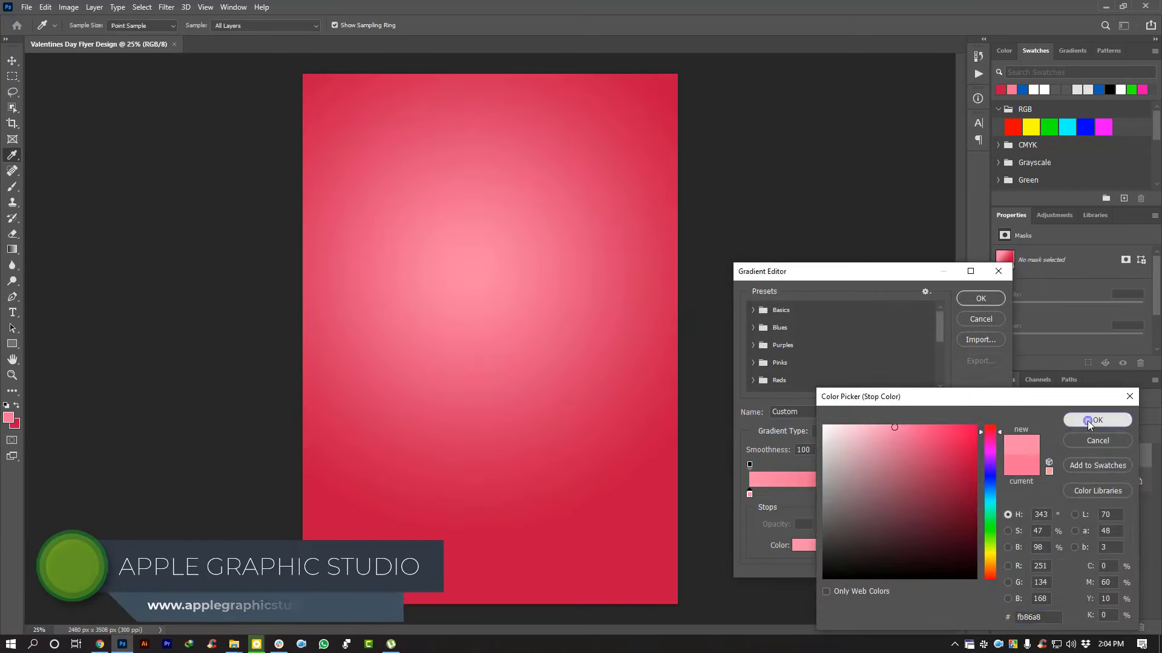
click(981, 299)
mouse_move(519, 259)
mouse_down()
mouse_move(842, 270)
mouse_move(956, 354)
mouse_move(682, 306)
mouse_up()
drag(783, 496, 936, 471)
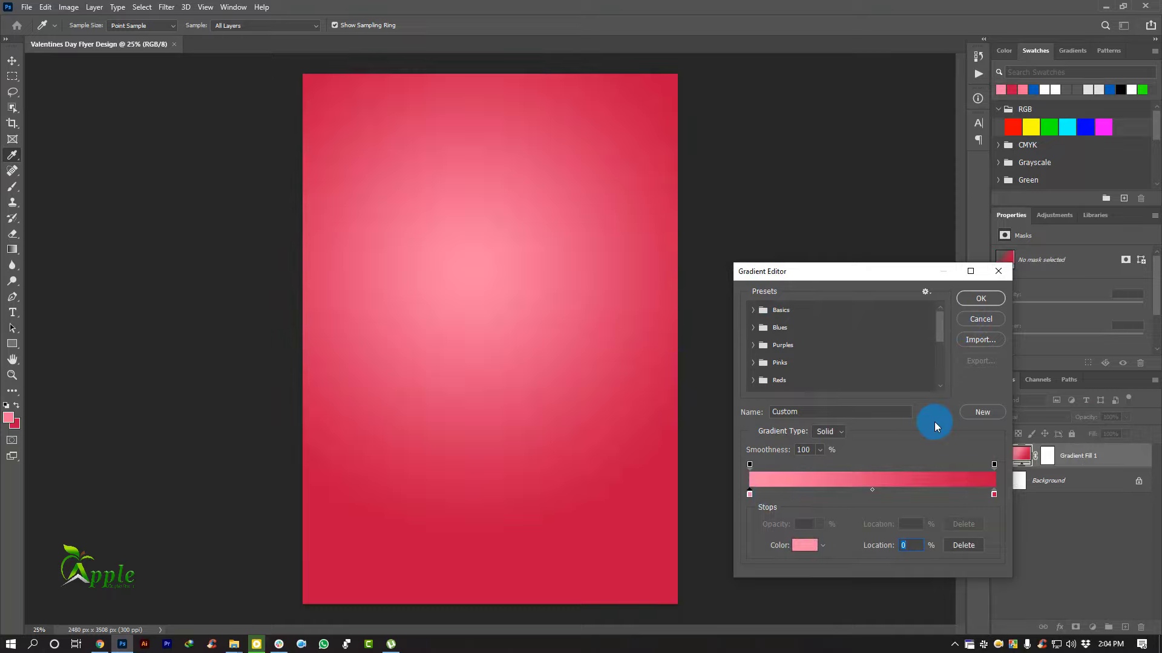
Step: Confirm the edited gradient and settle the glow in the upper middle of the page
click(752, 310)
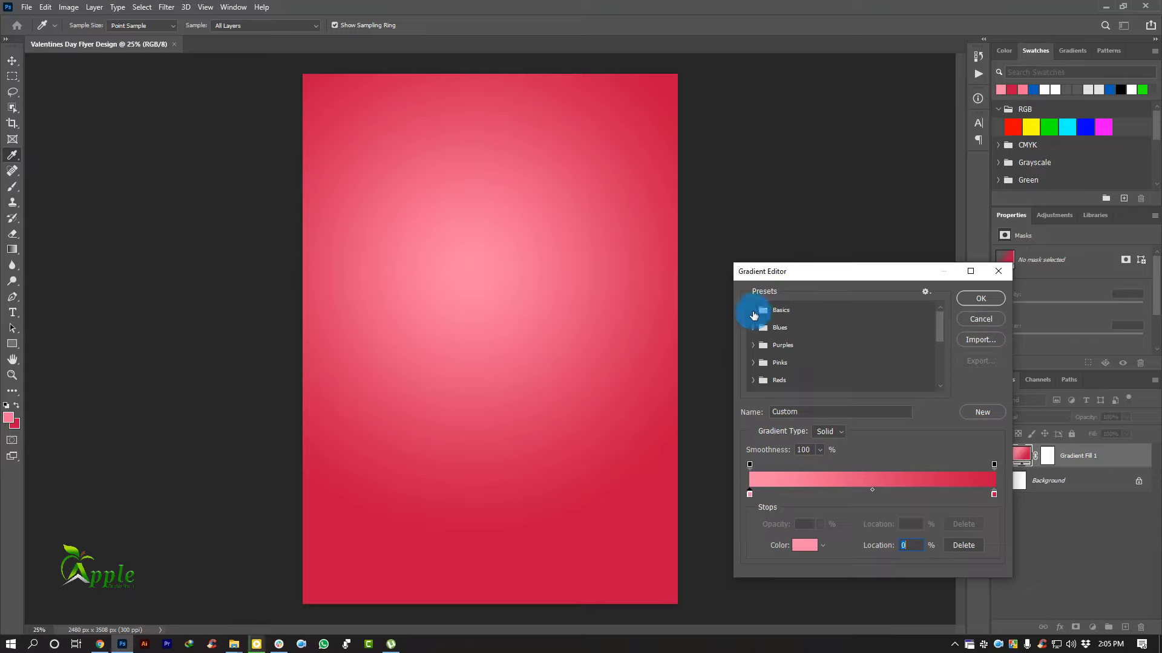
click(752, 310)
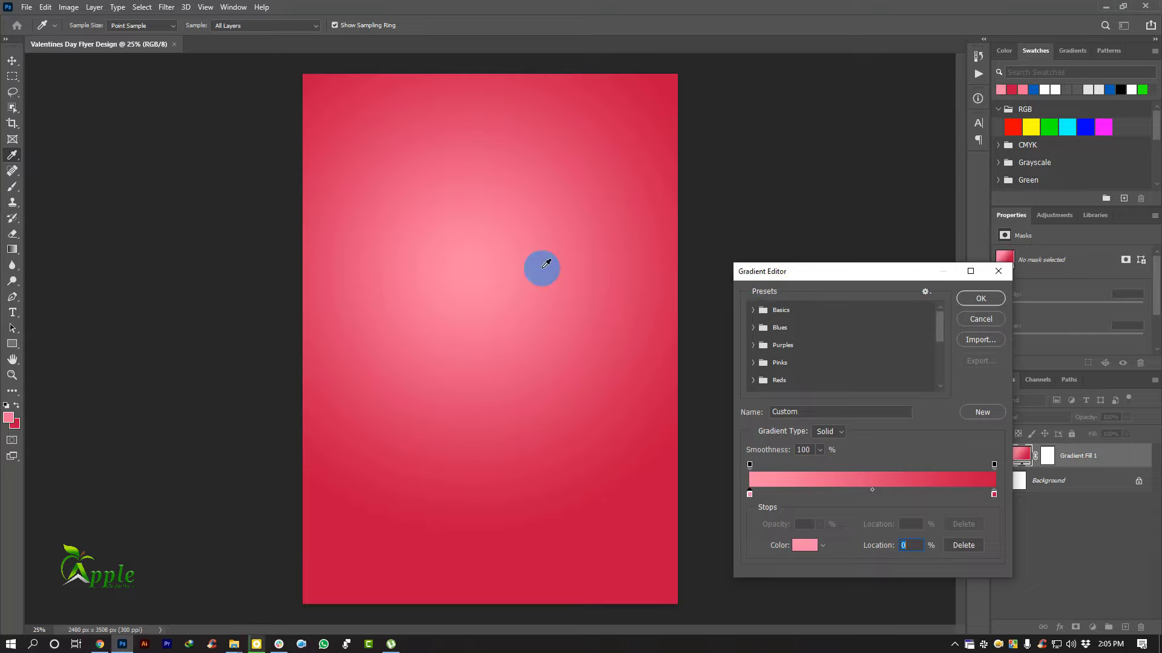
click(978, 299)
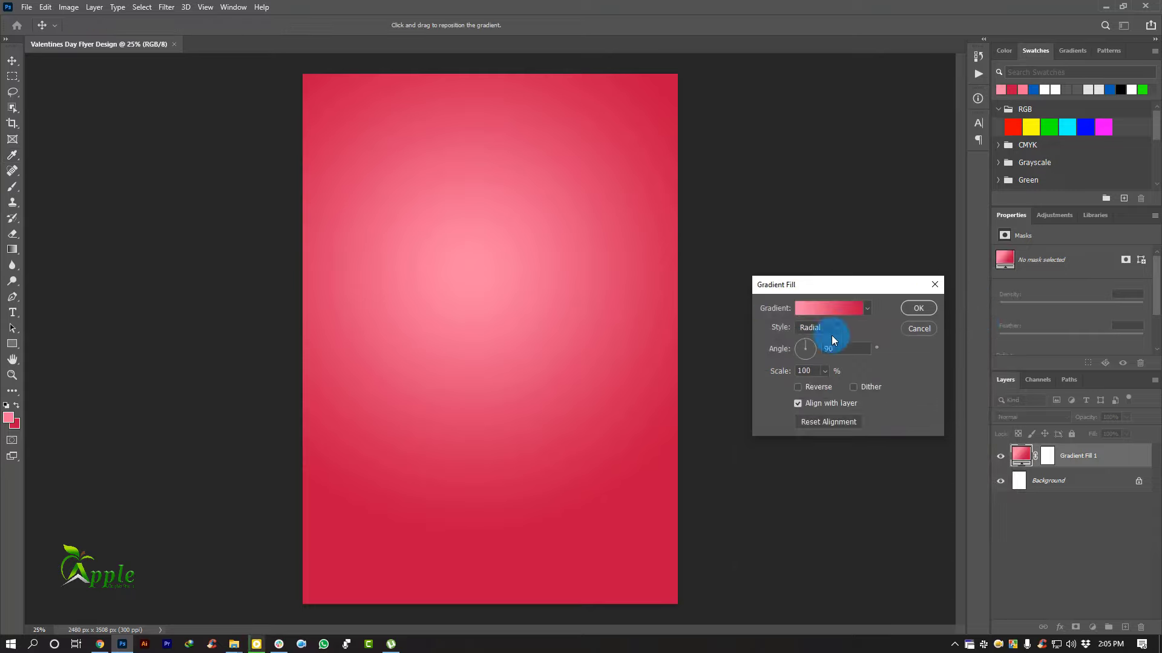
mouse_move(513, 245)
mouse_down()
mouse_move(508, 176)
mouse_move(500, 204)
mouse_up()
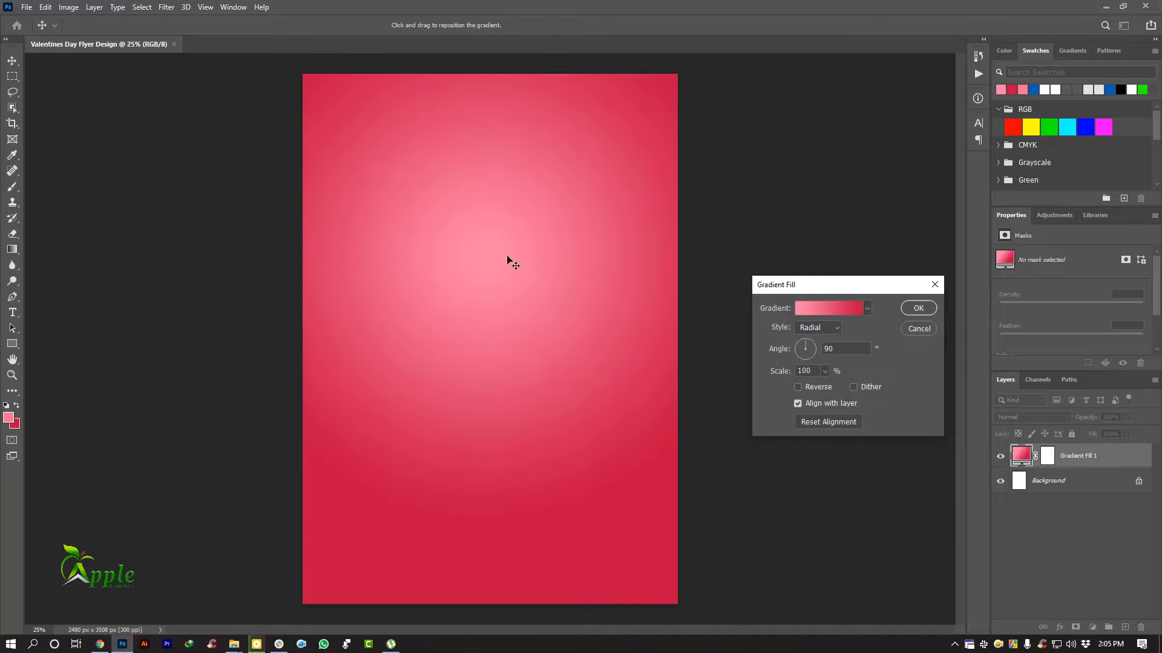
mouse_move(508, 259)
mouse_down()
mouse_move(512, 299)
mouse_move(526, 274)
mouse_move(506, 270)
mouse_up()
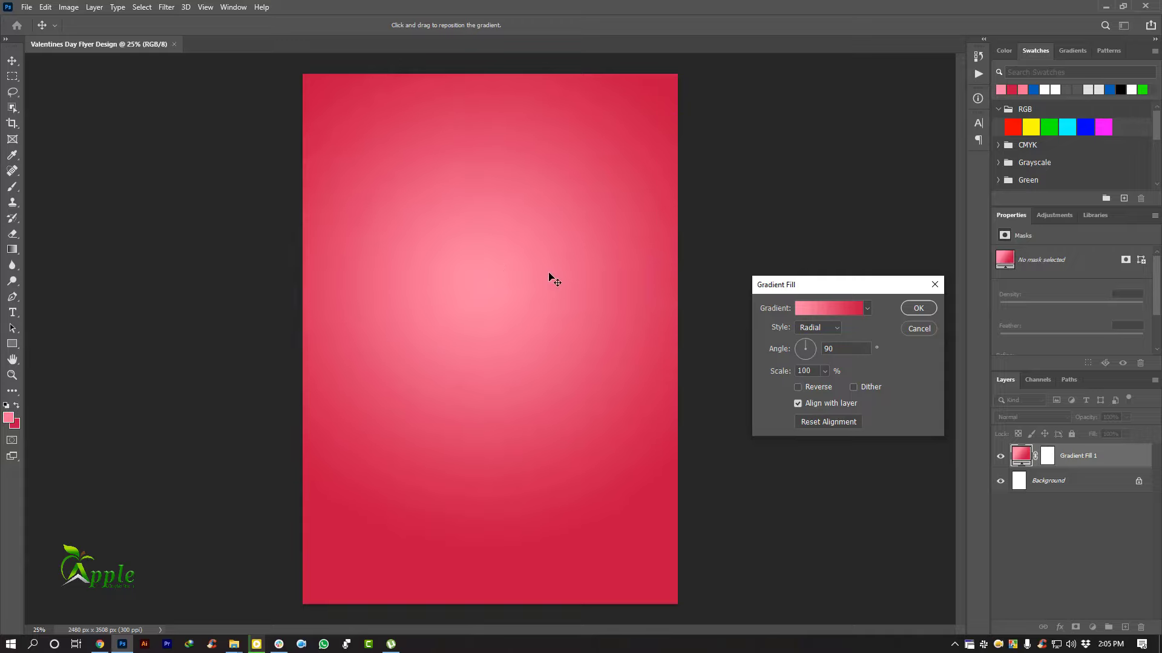
Step: Commit the gradient fill and bring the hearts image into the flyer's bottom-right corner
click(918, 308)
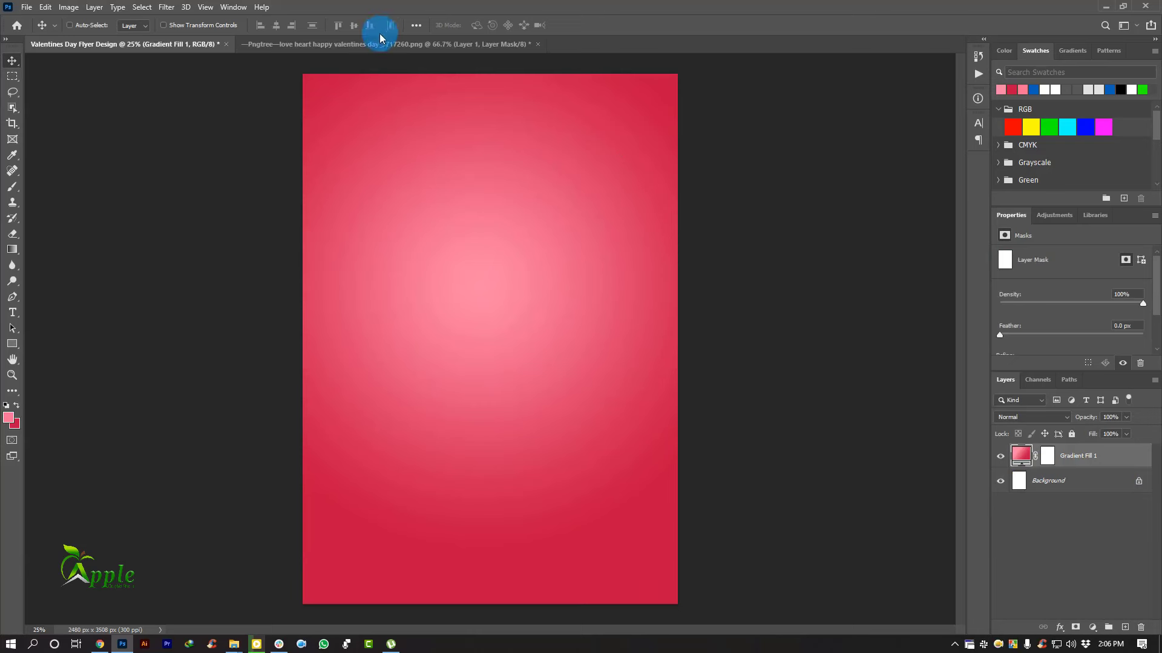
click(373, 45)
drag(734, 402, 203, 59)
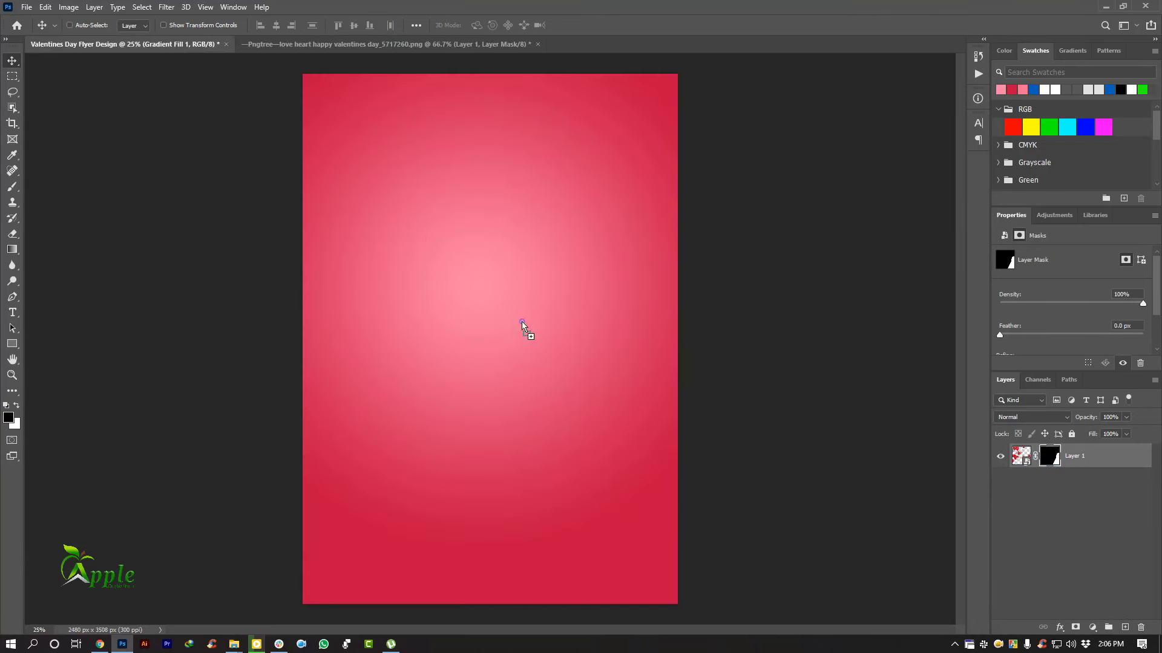
drag(187, 48, 519, 310)
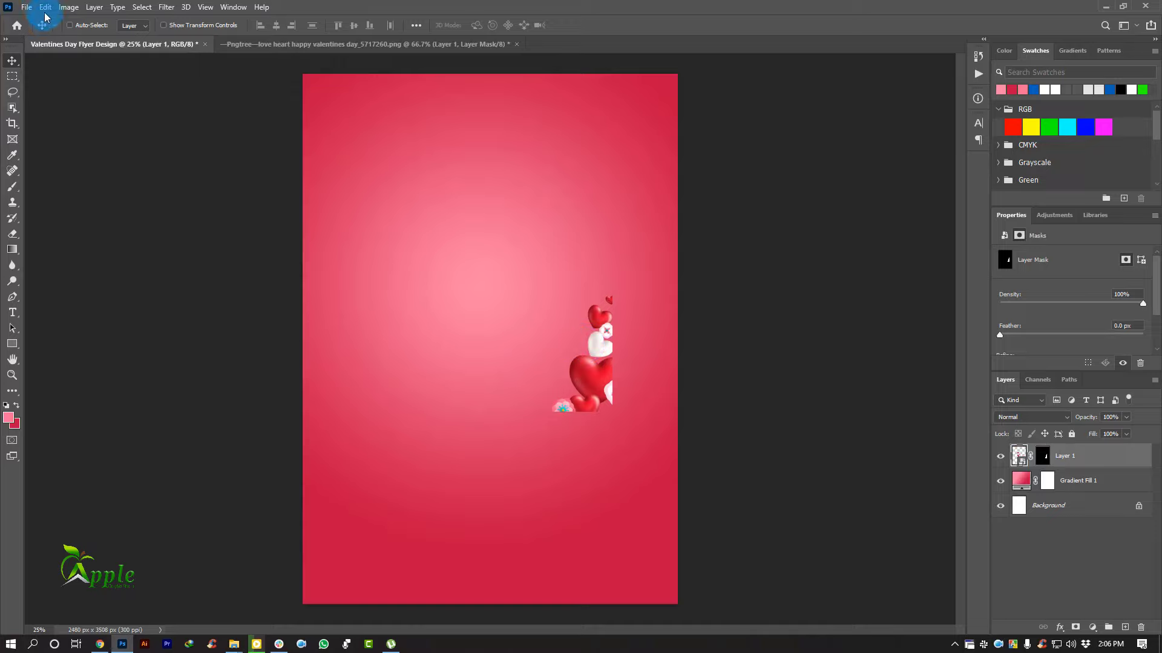
drag(578, 332, 638, 531)
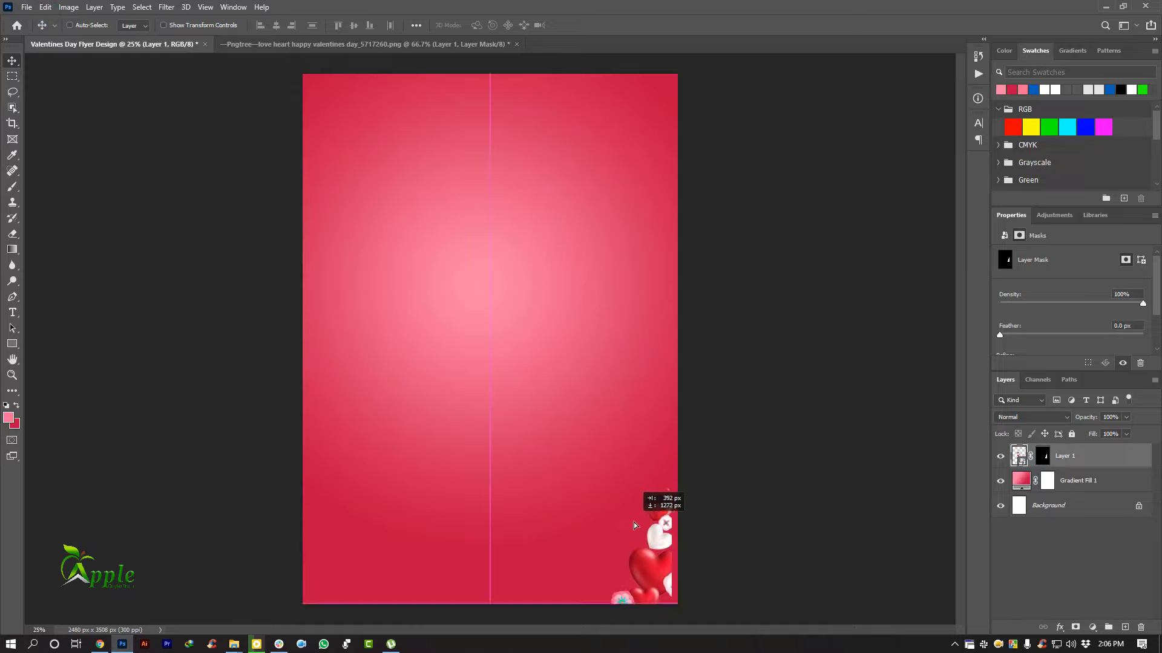
Step: Free Transform the hearts cluster to about 157% and inspect the result
click(45, 6)
click(69, 271)
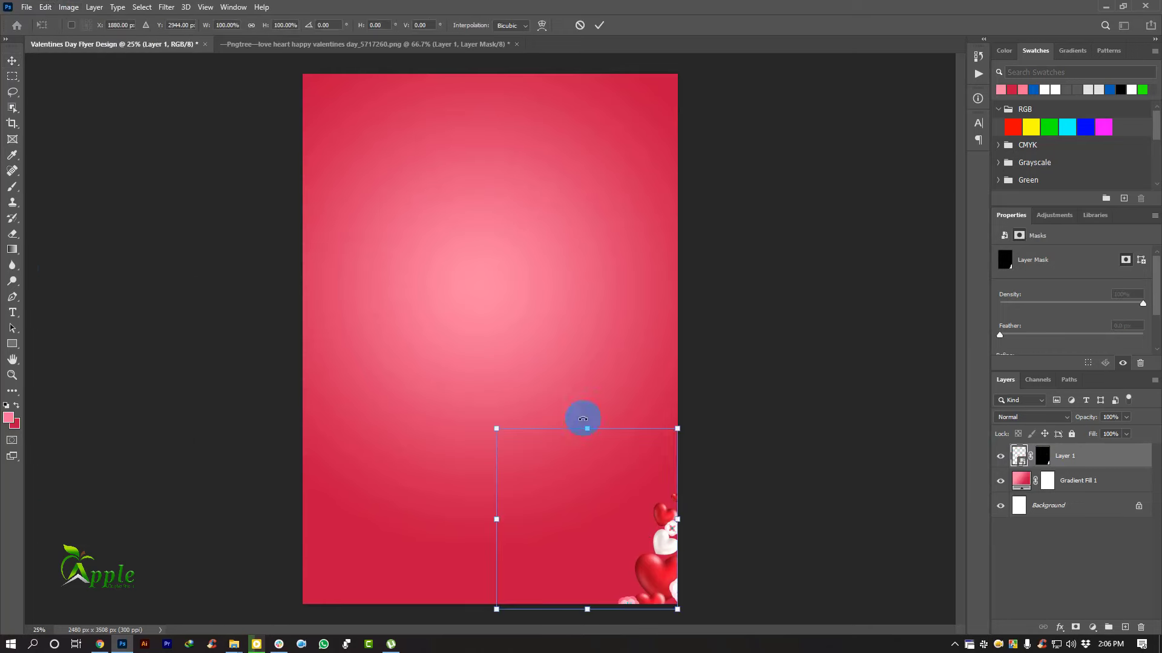
drag(496, 429, 392, 325)
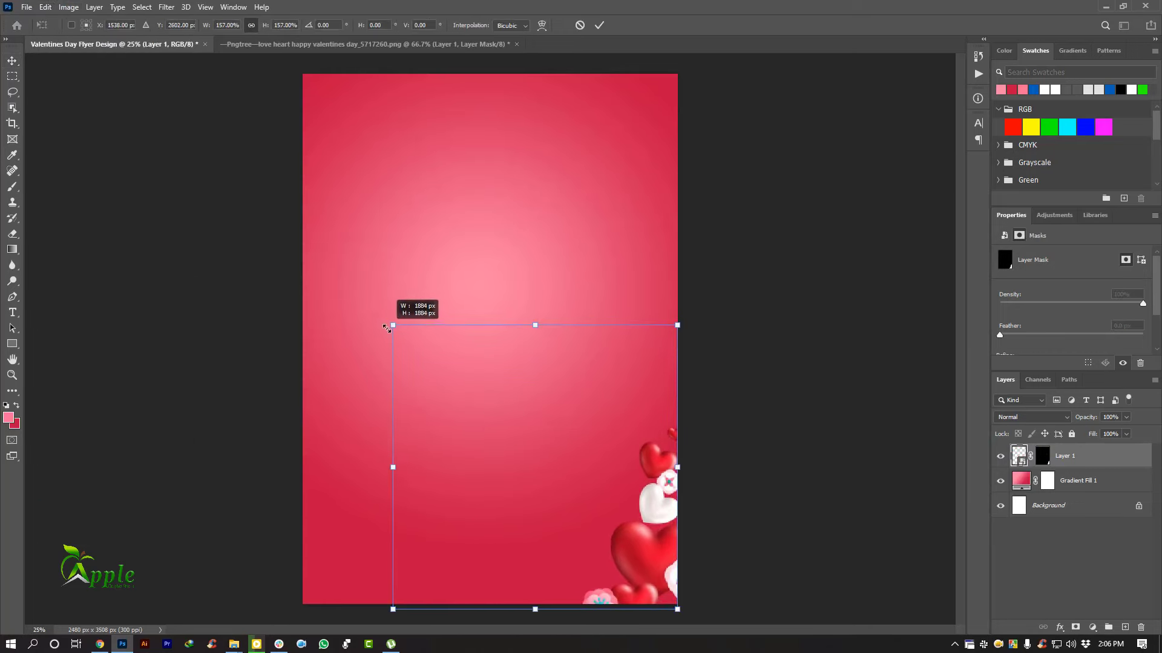
click(598, 25)
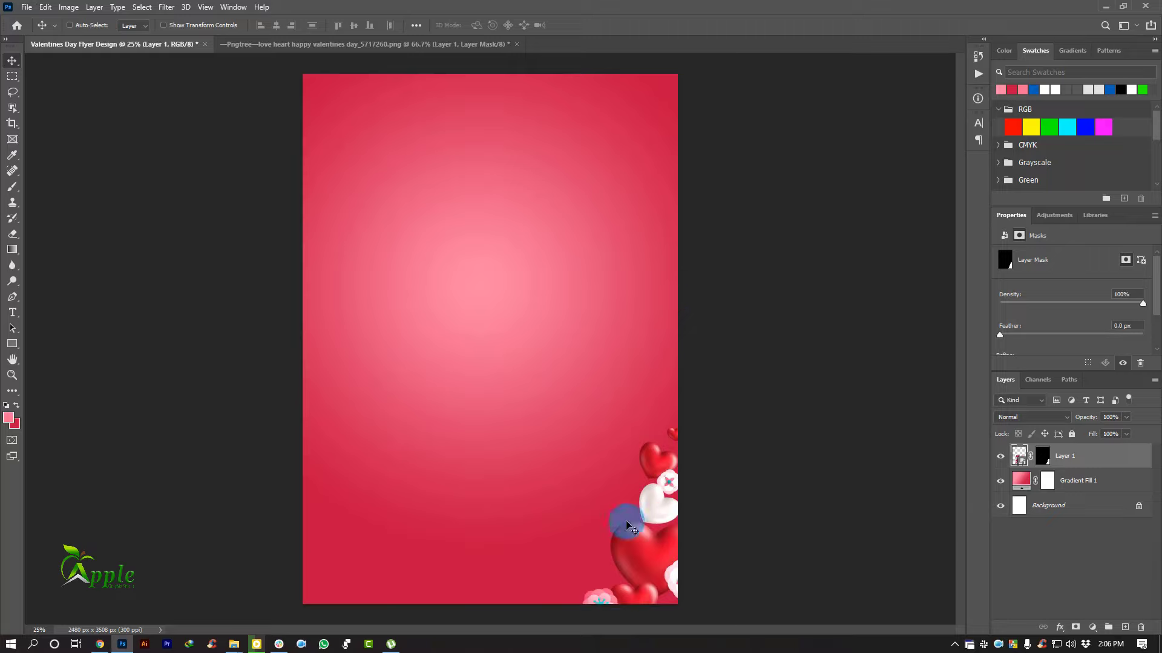
key(ctrl+plus)
drag(607, 479, 620, 376)
key(ctrl+plus)
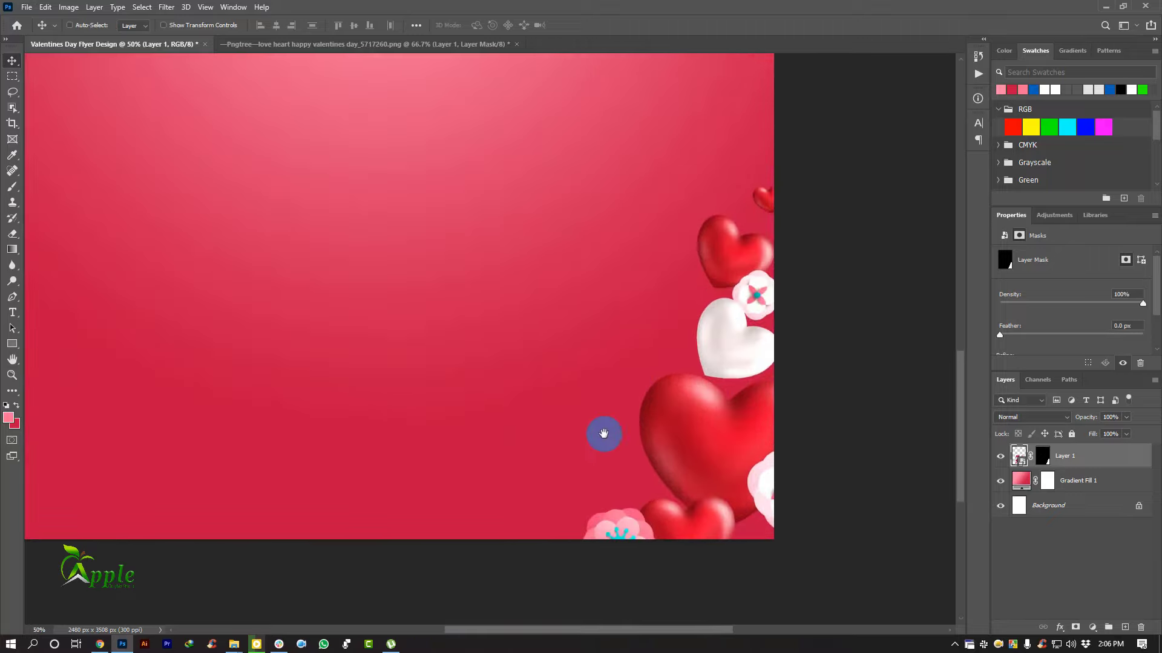
drag(601, 433, 673, 460)
key(ctrl+minus)
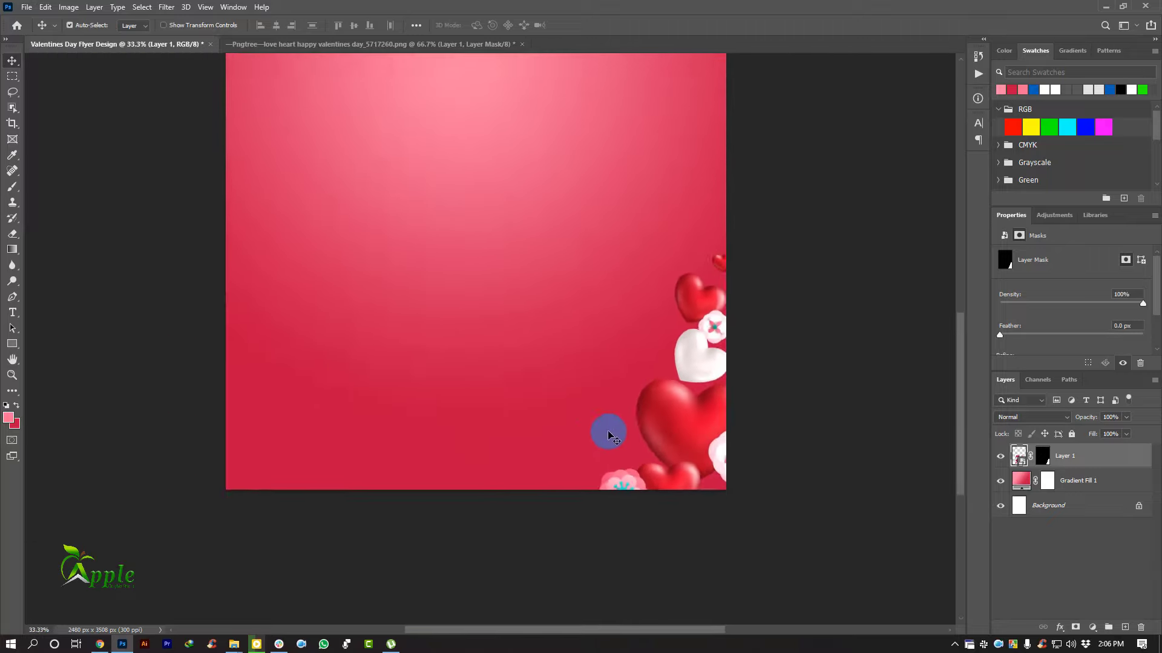
key(ctrl+minus)
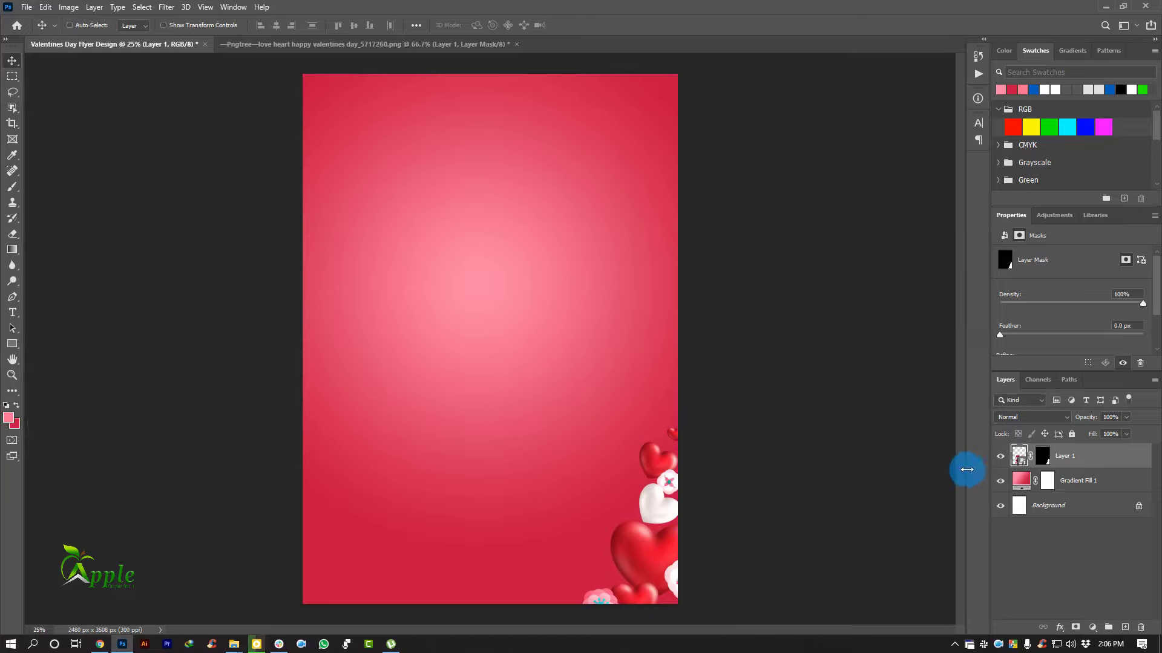
Step: Lower the hearts layer's opacity to 74%
key(ctrl)
click(1019, 456)
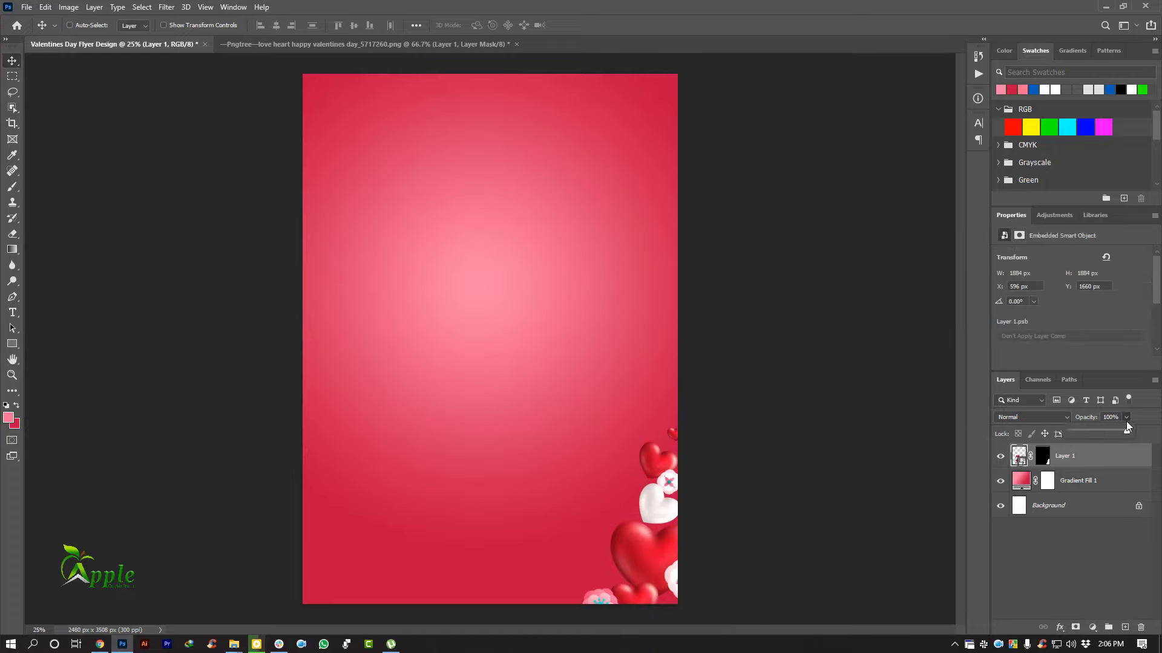
mouse_move(1127, 422)
mouse_down()
mouse_move(1102, 430)
mouse_move(1113, 434)
mouse_up()
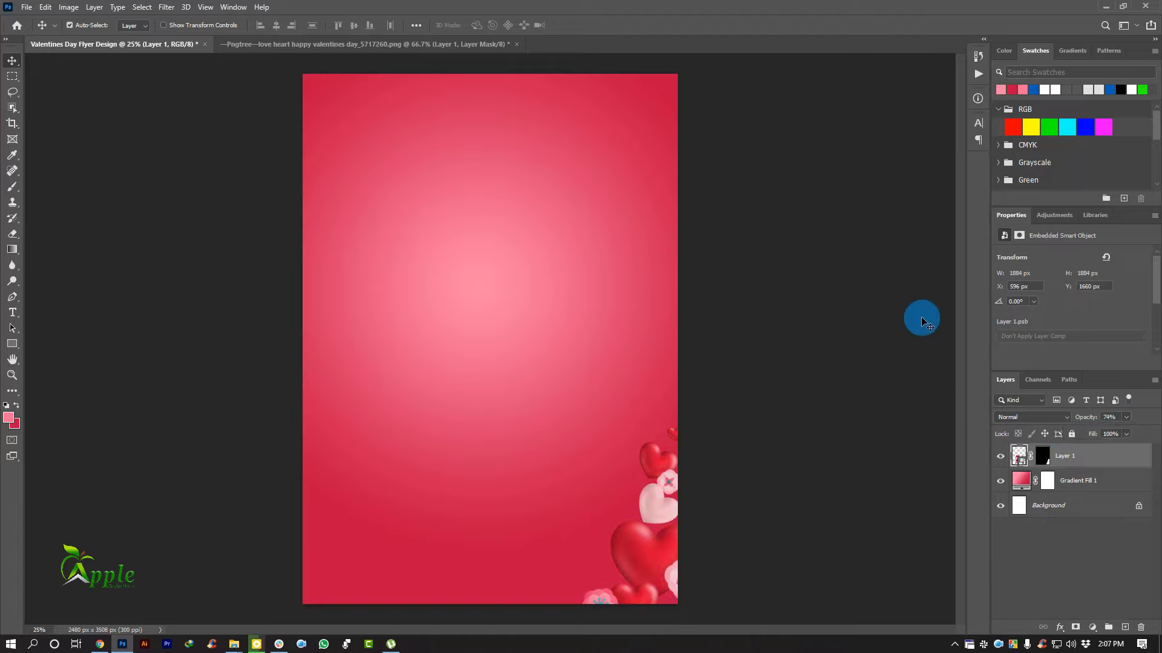
key(ctrl+backslash)
Step: Bring another copy of the hearts to the top-left corner and enlarge it to about 146%
click(415, 44)
mouse_move(470, 146)
mouse_down()
mouse_move(84, 25)
mouse_move(353, 213)
mouse_move(384, 126)
mouse_up()
click(53, 8)
click(53, 7)
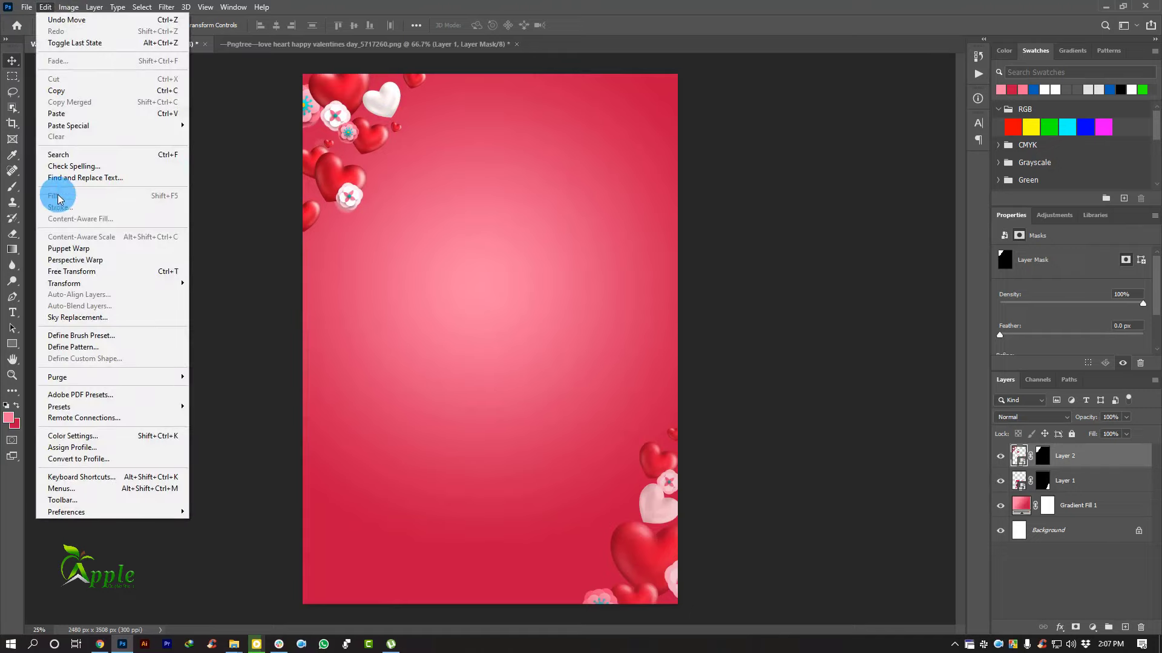
click(68, 272)
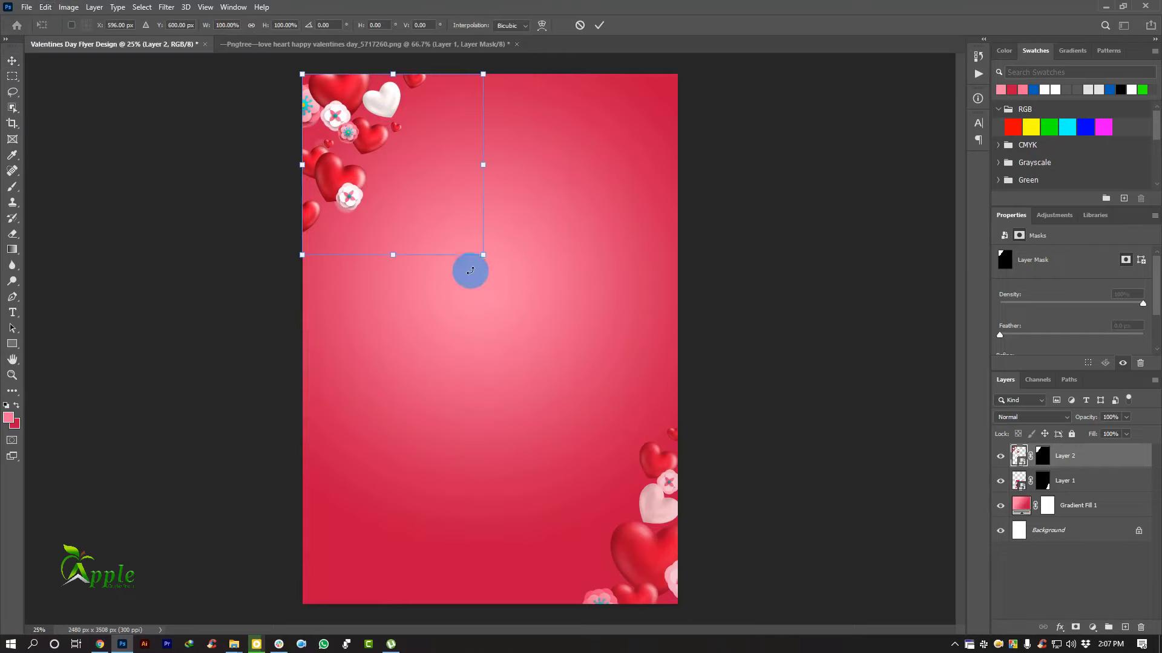
drag(483, 255, 570, 337)
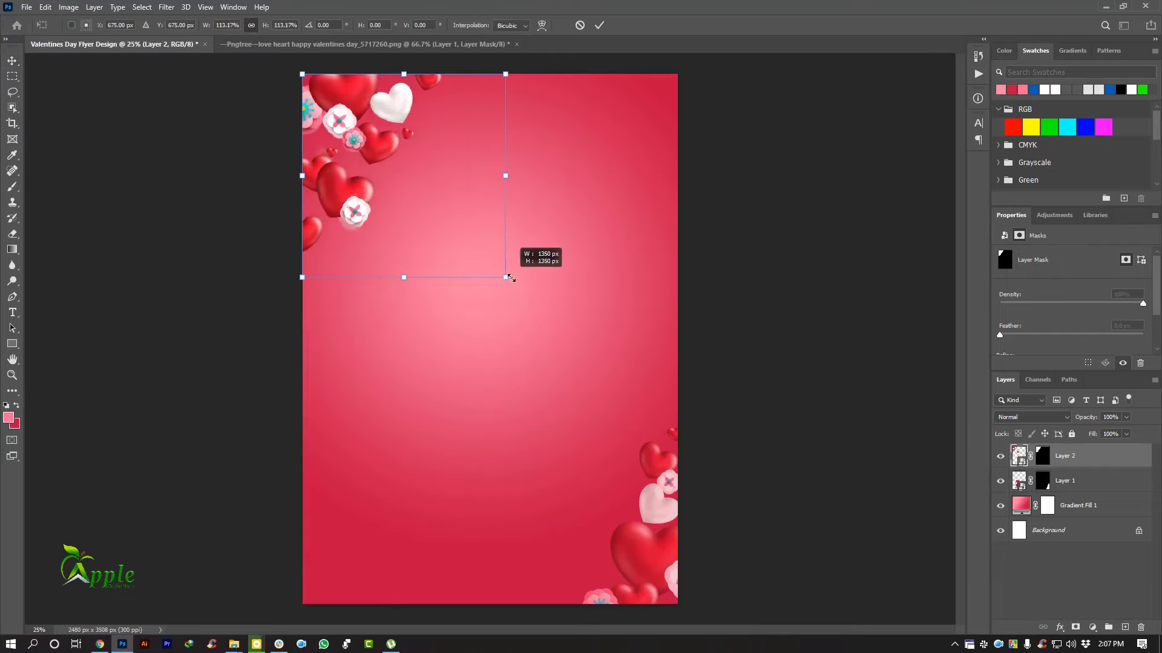
click(598, 25)
Step: Set the top-left hearts layer's opacity to 72%
click(1126, 417)
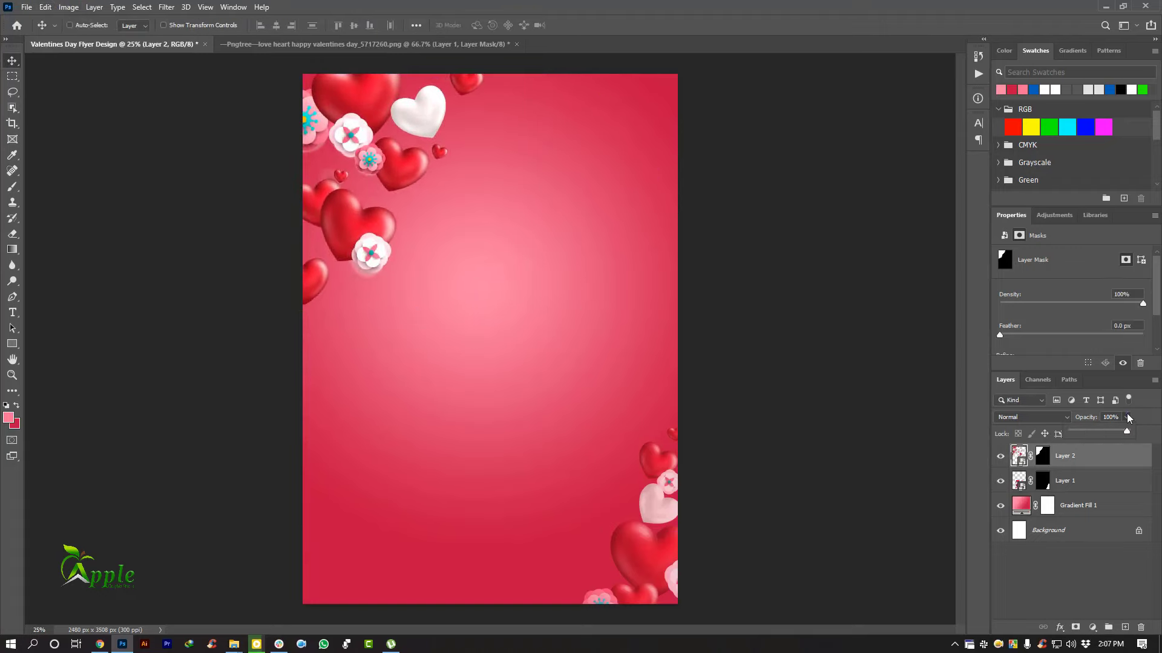
drag(1105, 431, 1112, 431)
click(859, 389)
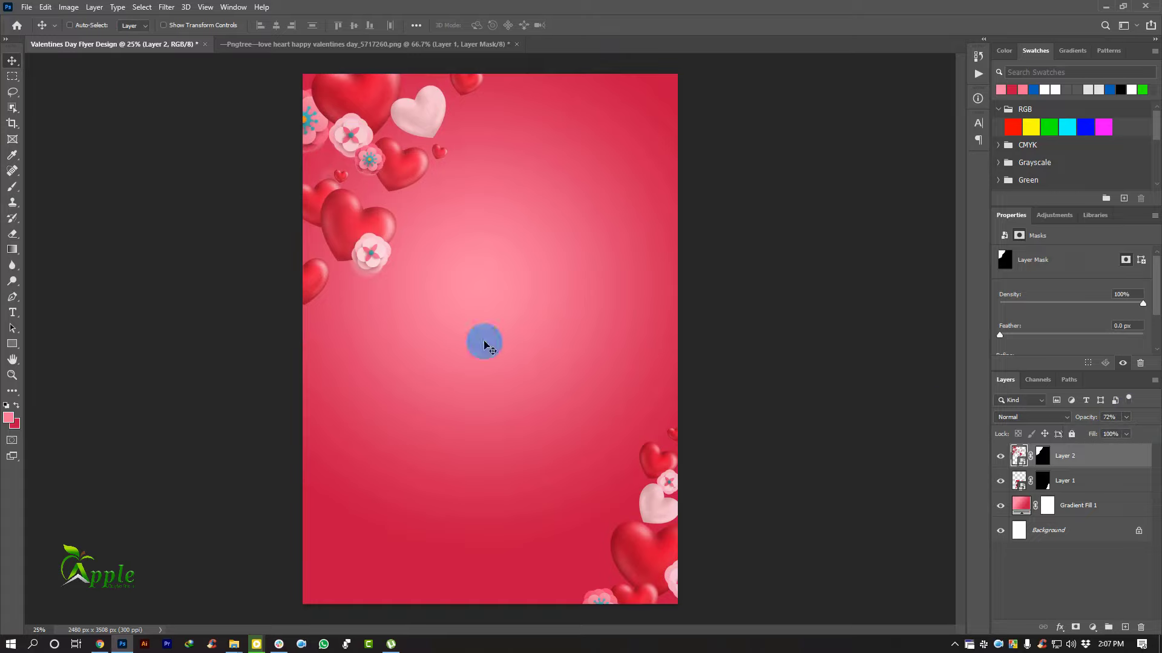
Step: Draw a large pink circle in the middle of the page with the Ellipse Tool
right_click(11, 344)
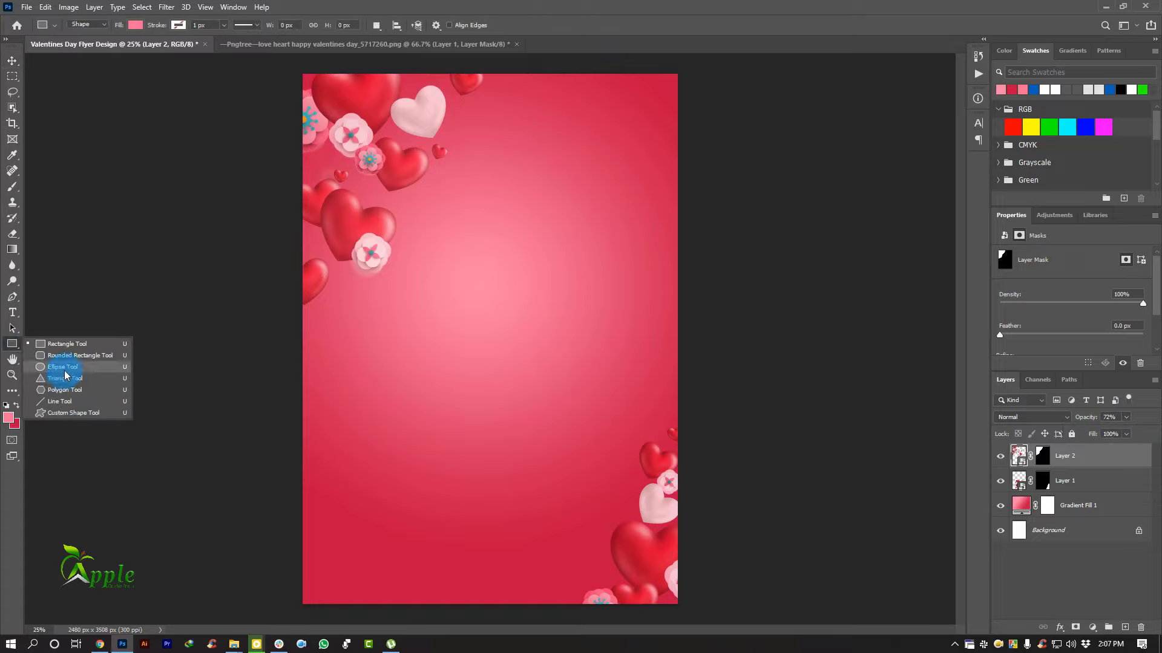
click(57, 369)
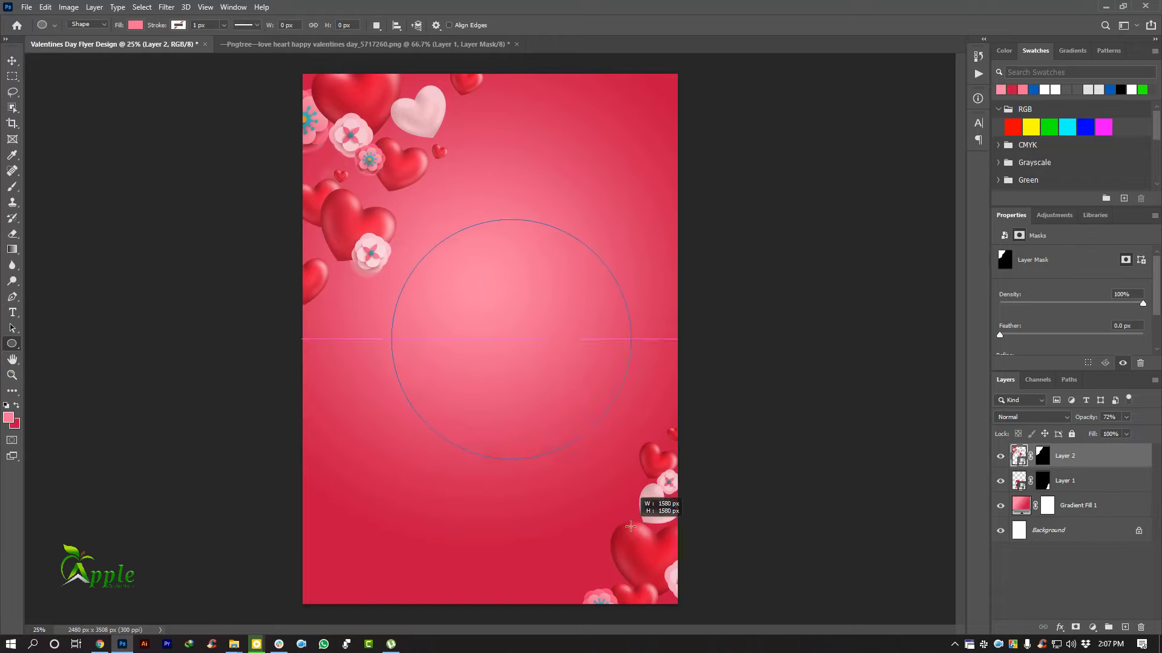
drag(392, 220, 635, 462)
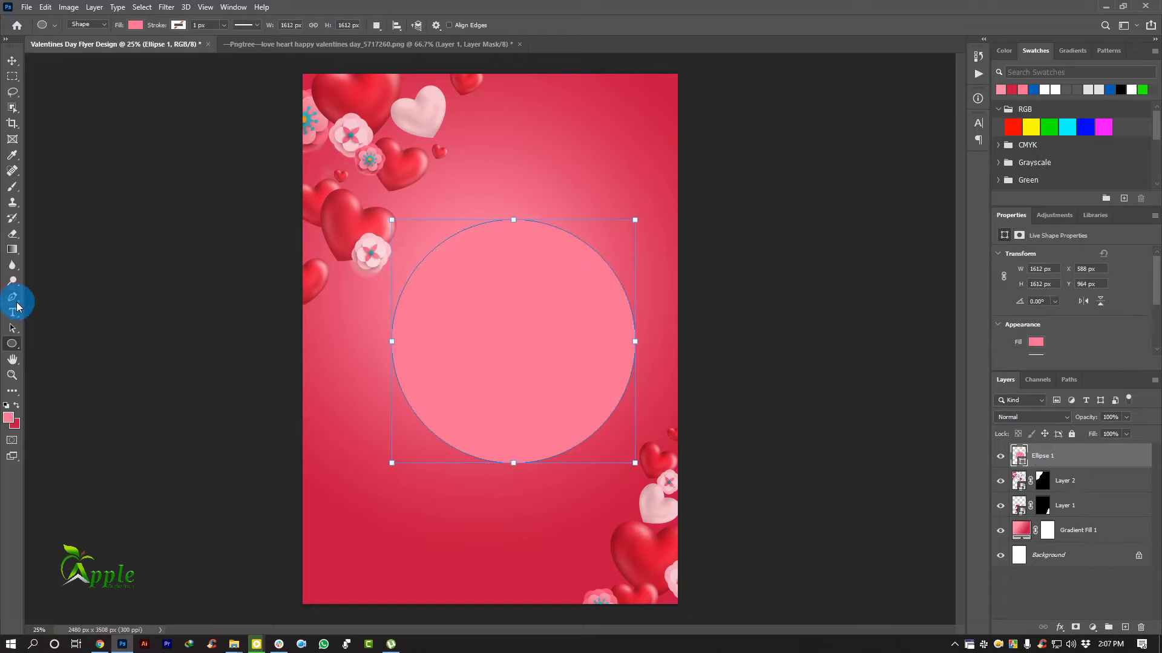
Step: Remove the circle's fill and give its outline a bright red colour
click(134, 24)
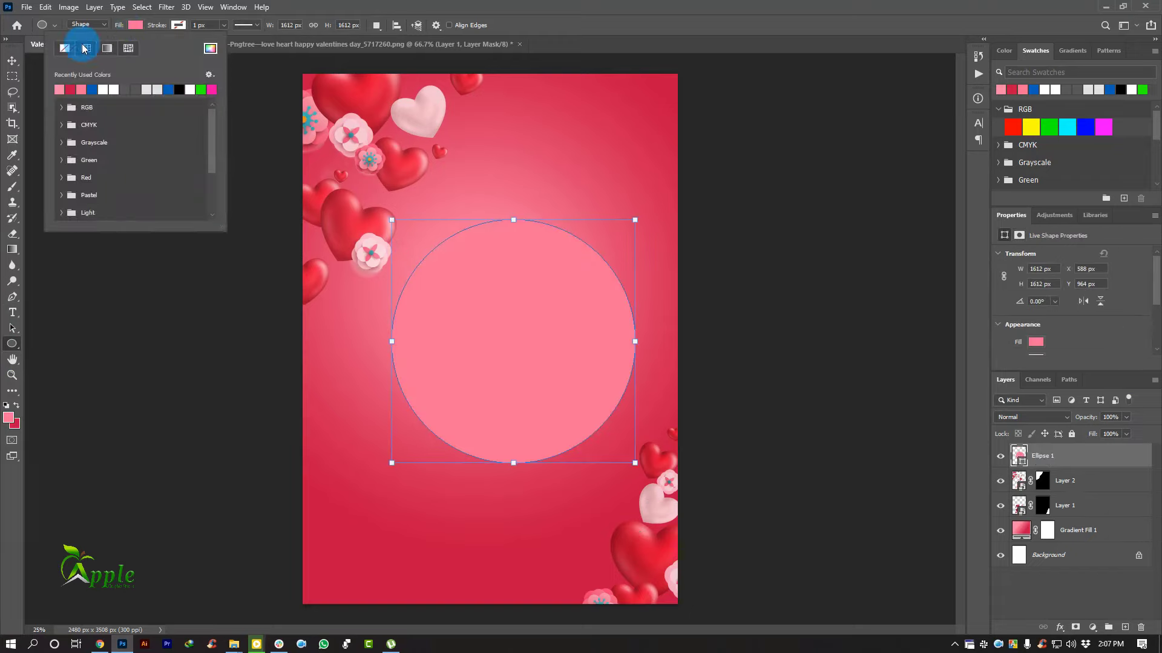
click(65, 48)
click(179, 26)
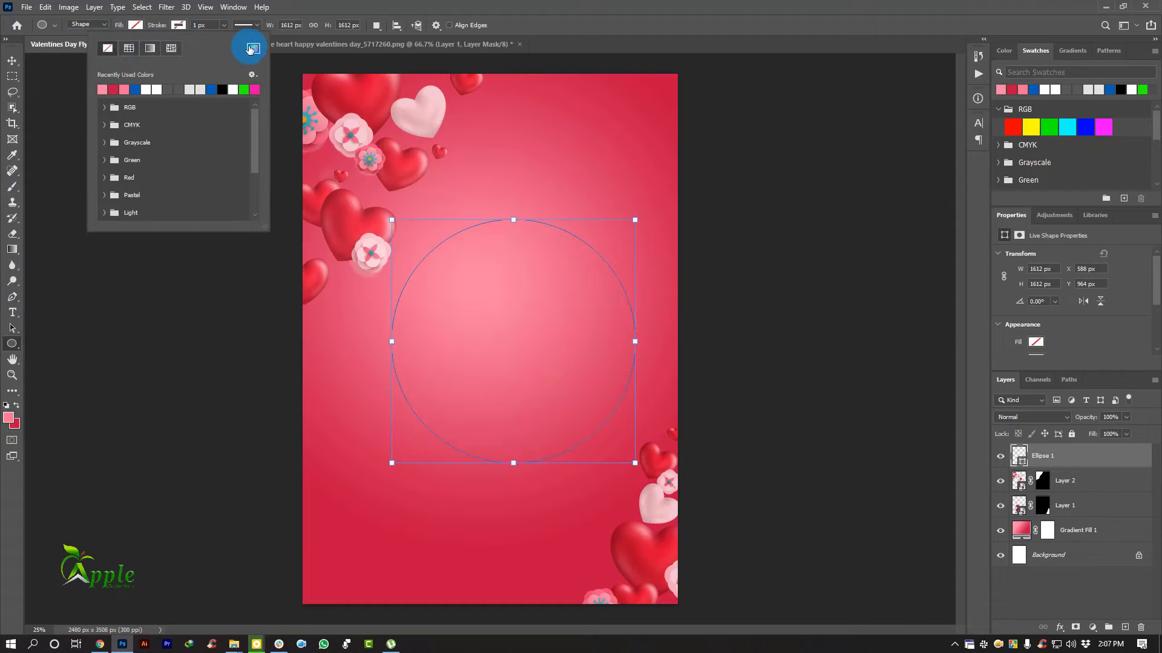
click(252, 49)
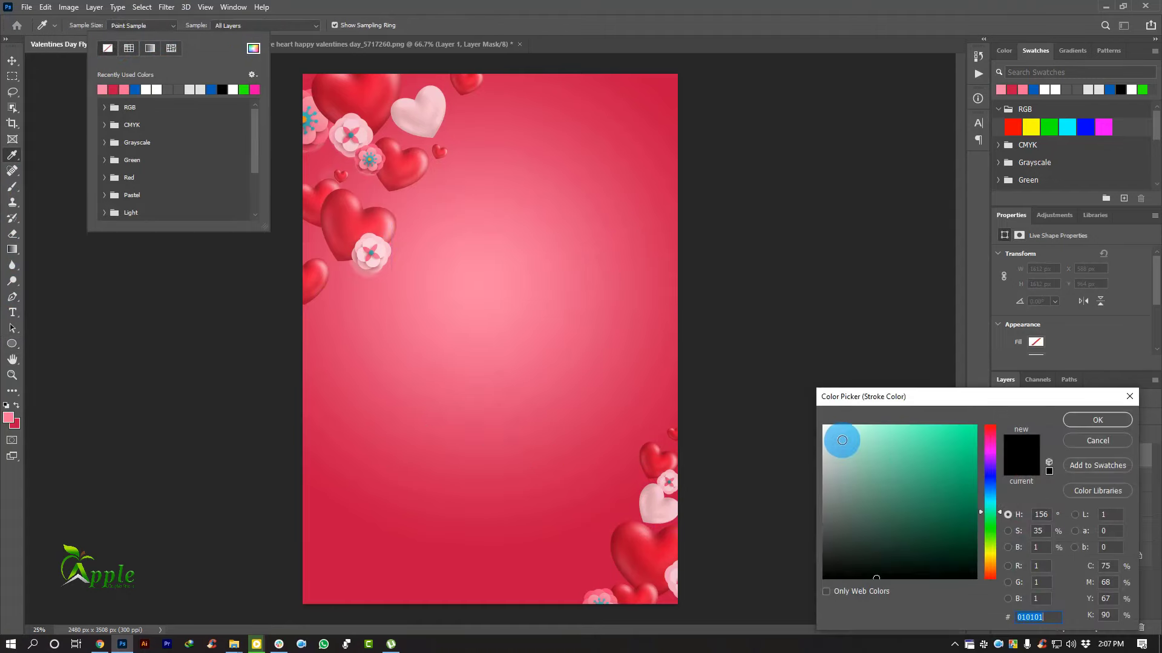
click(989, 433)
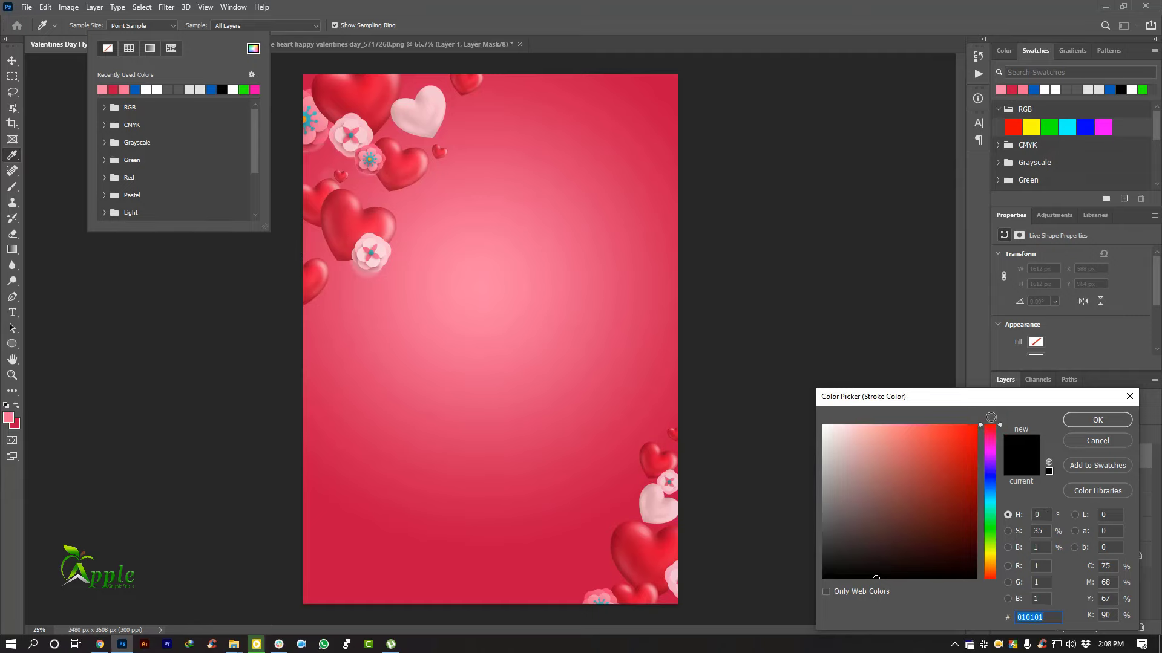
click(979, 428)
click(1097, 420)
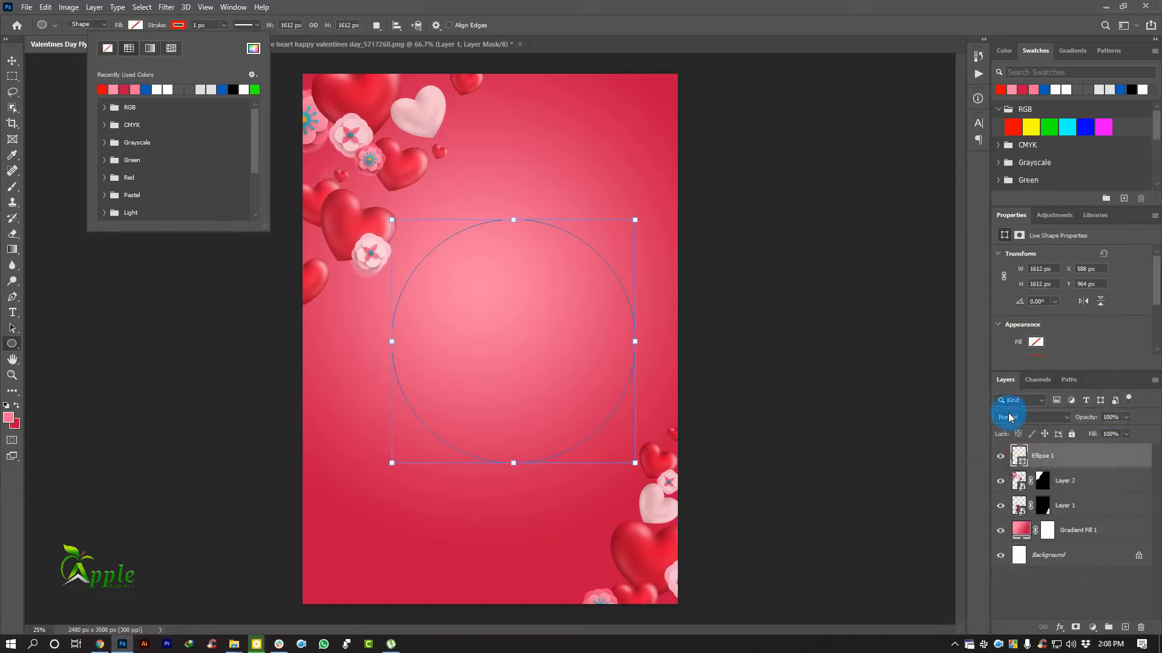
Step: Set the circle's outline thickness to 6 px
click(195, 25)
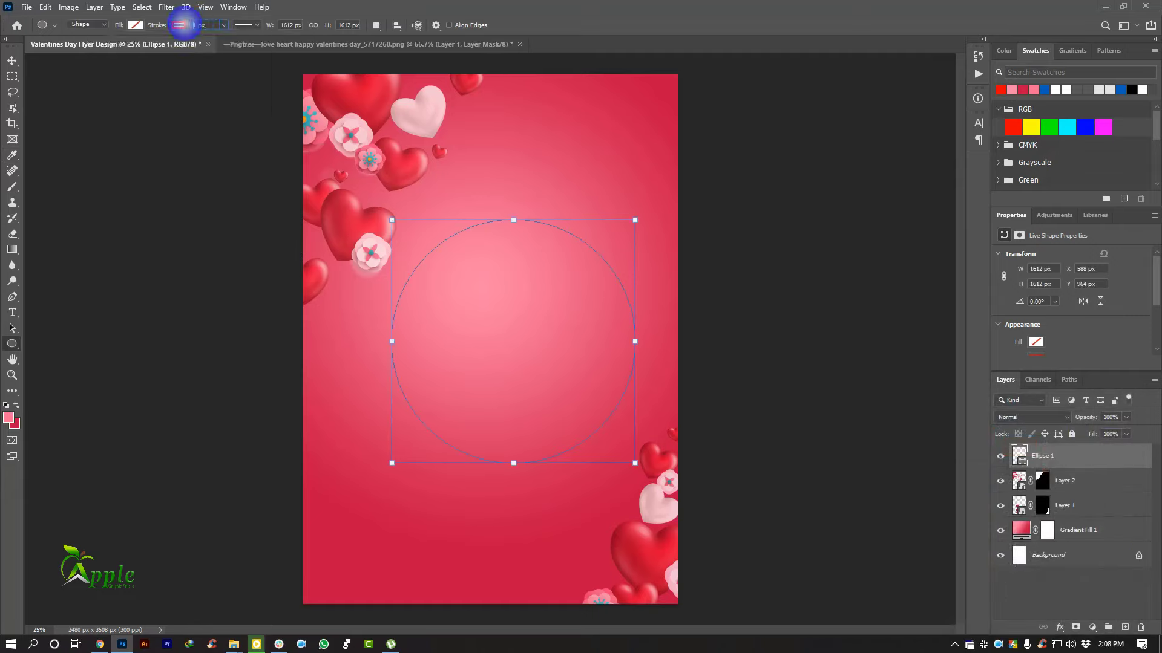
click(201, 27)
click(189, 34)
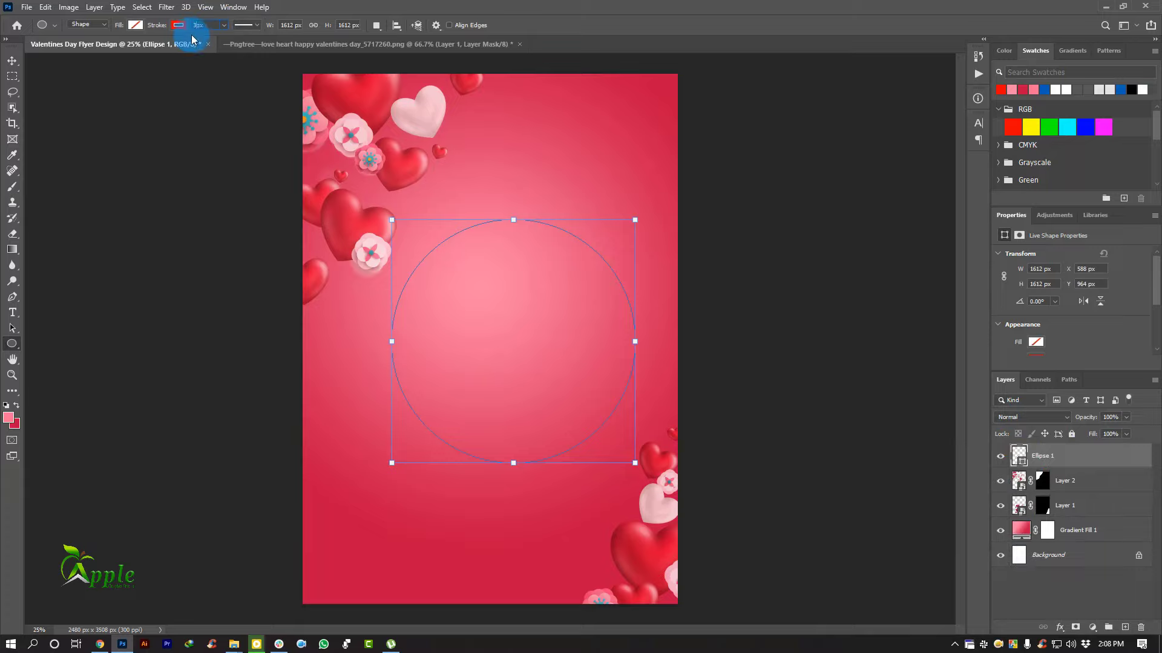
key(Return)
click(20, 63)
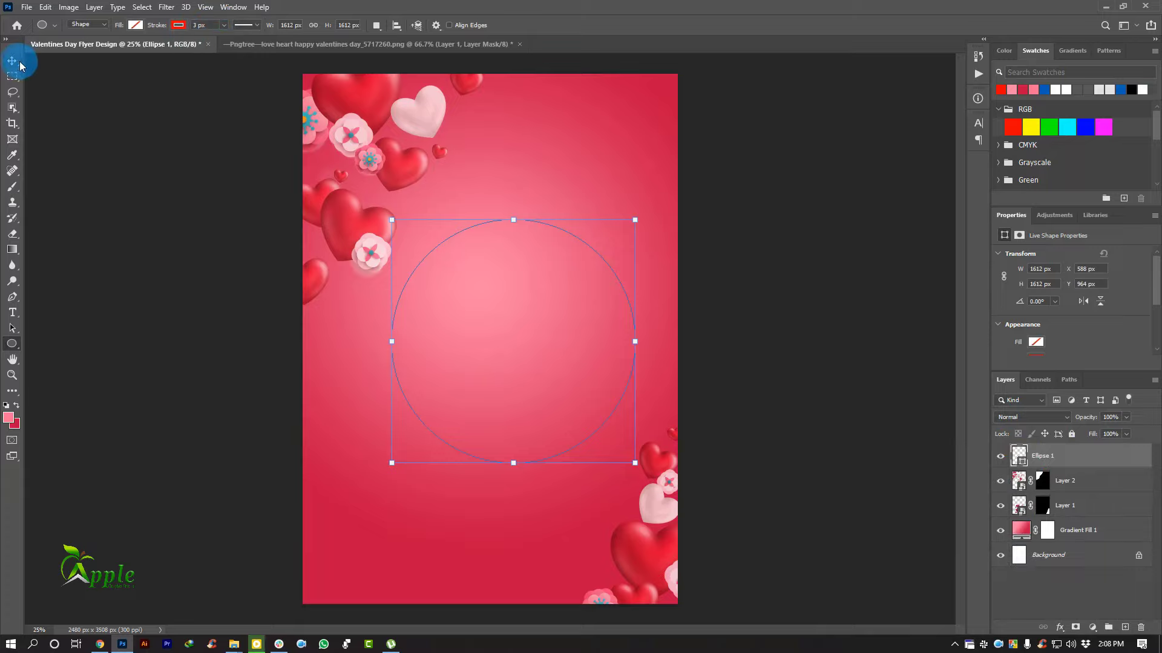
click(17, 63)
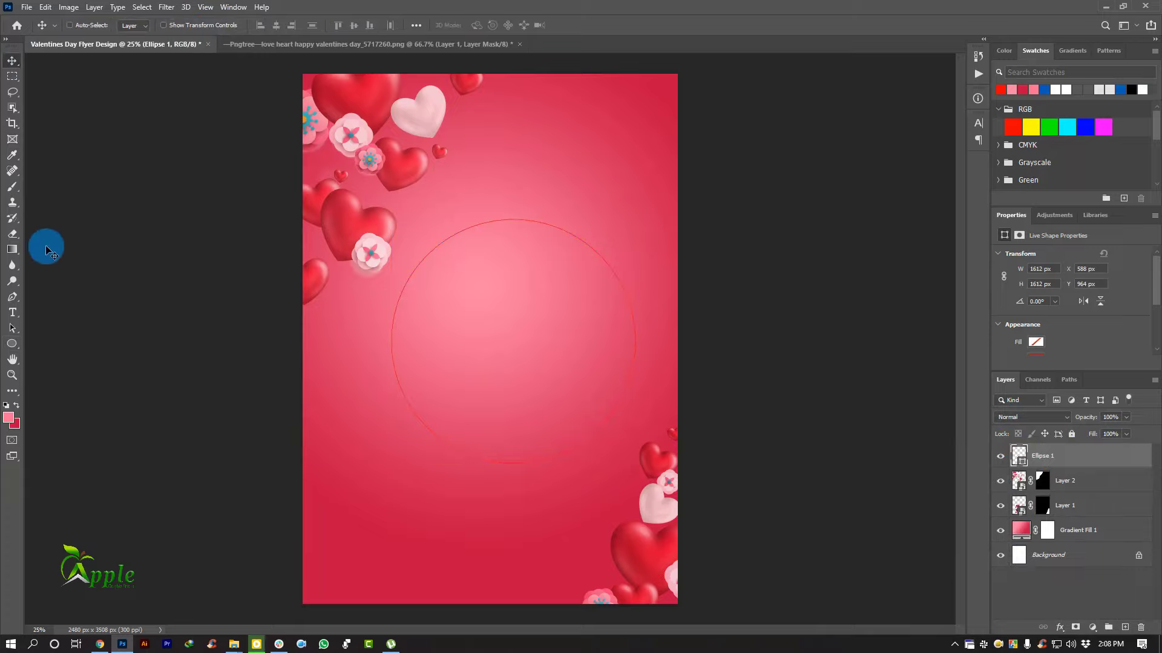
click(11, 345)
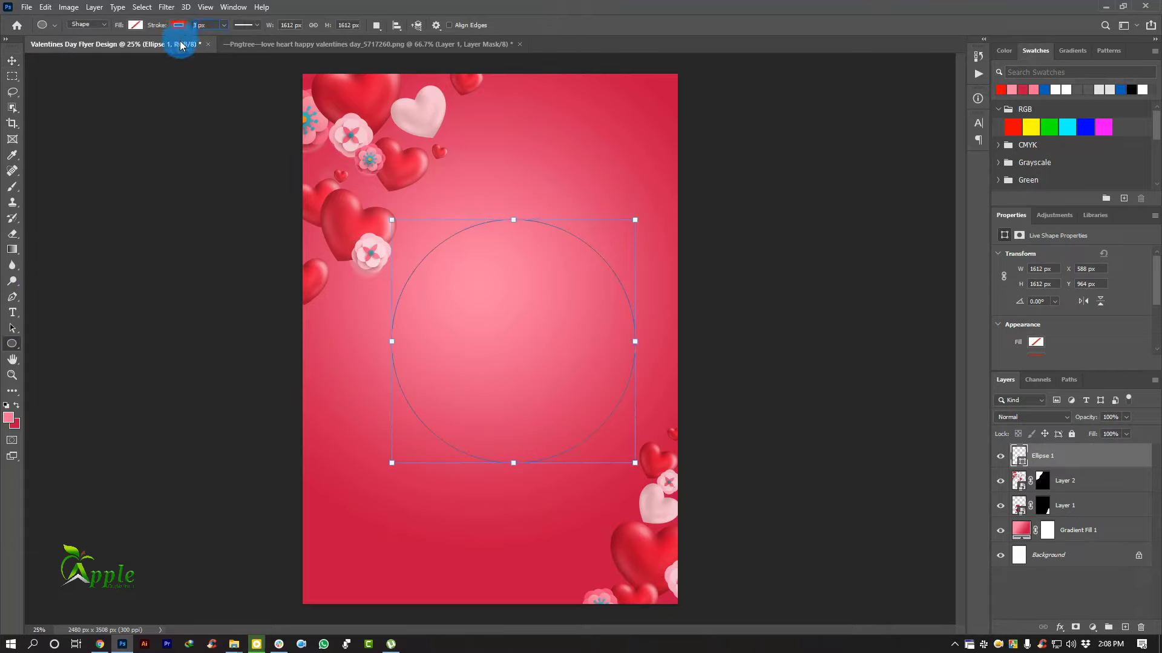
text(6)
key(Return)
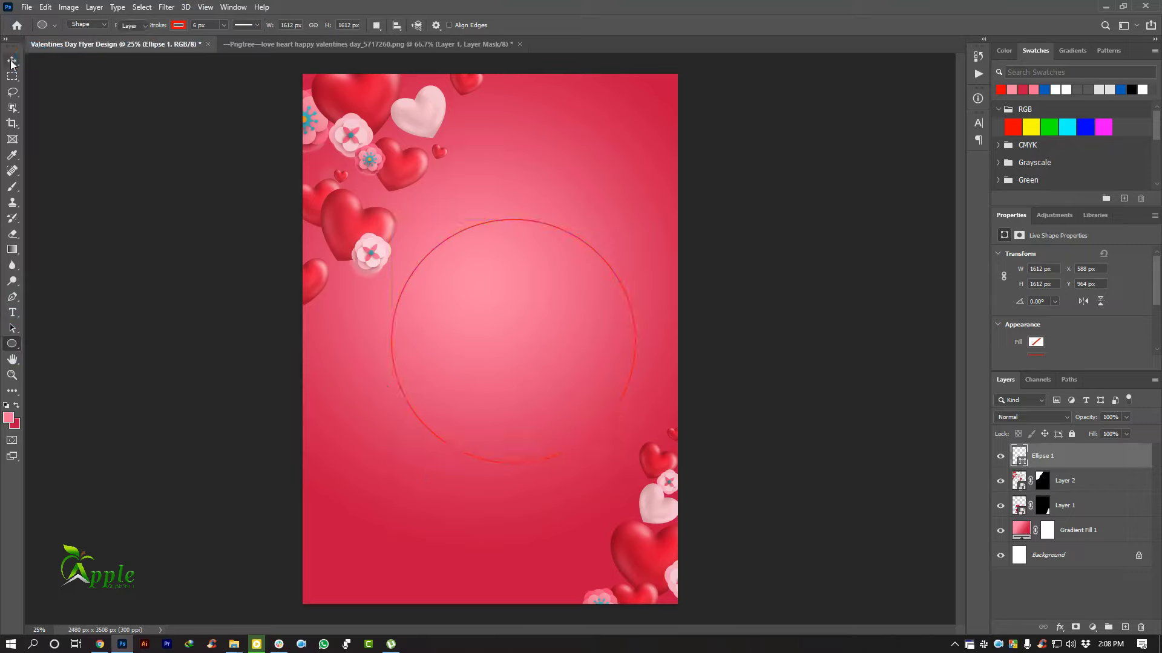
Step: Nudge the circle into place and change its outline colour to white
click(12, 61)
drag(552, 236, 551, 248)
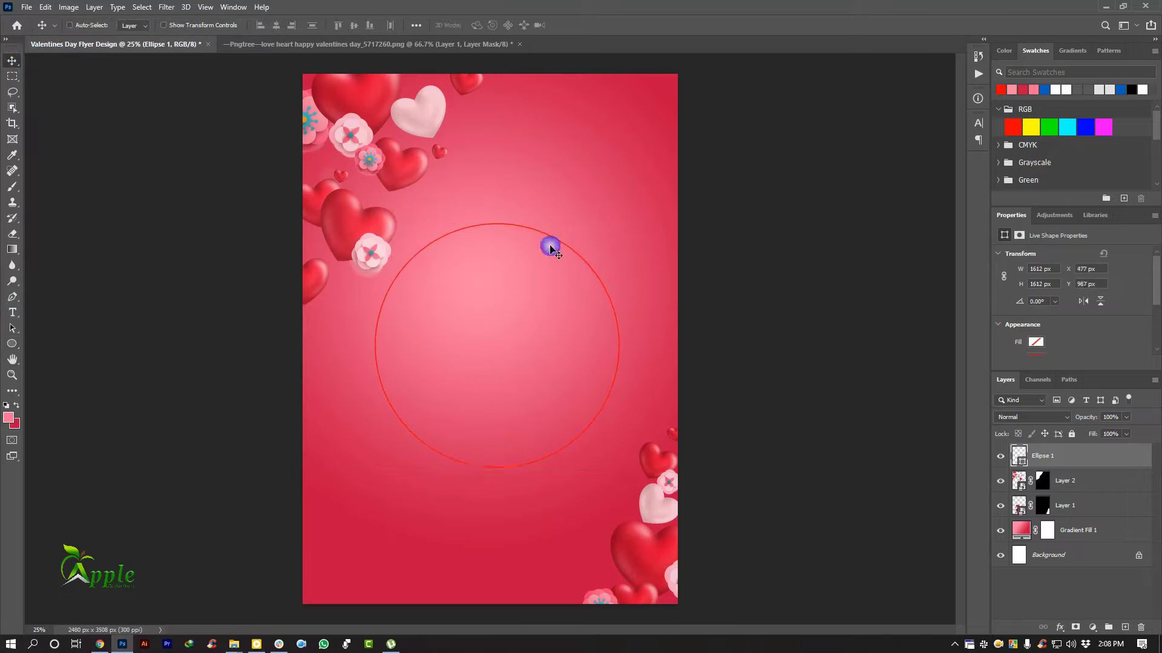
click(12, 346)
click(180, 26)
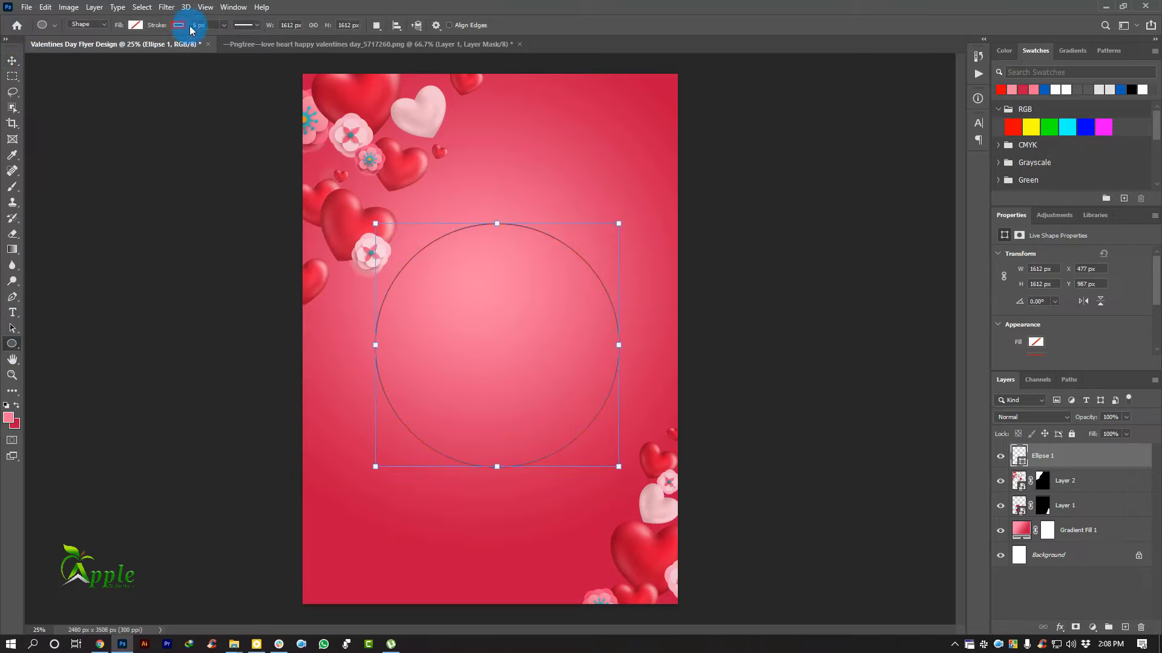
click(251, 48)
drag(862, 454, 795, 419)
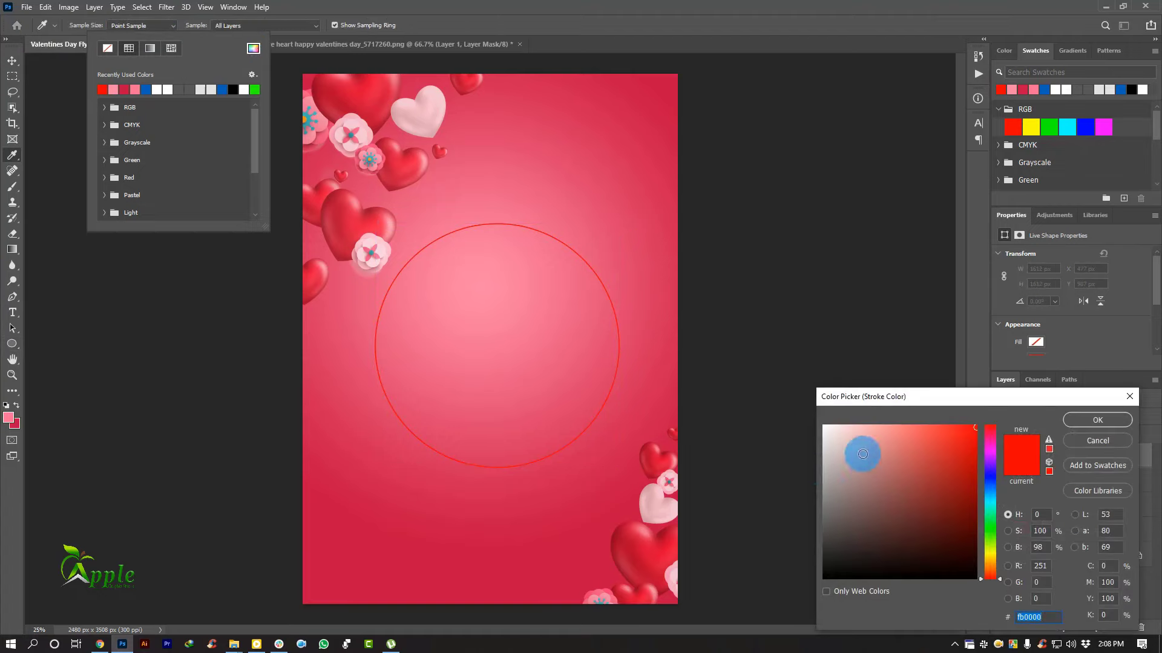
click(1097, 420)
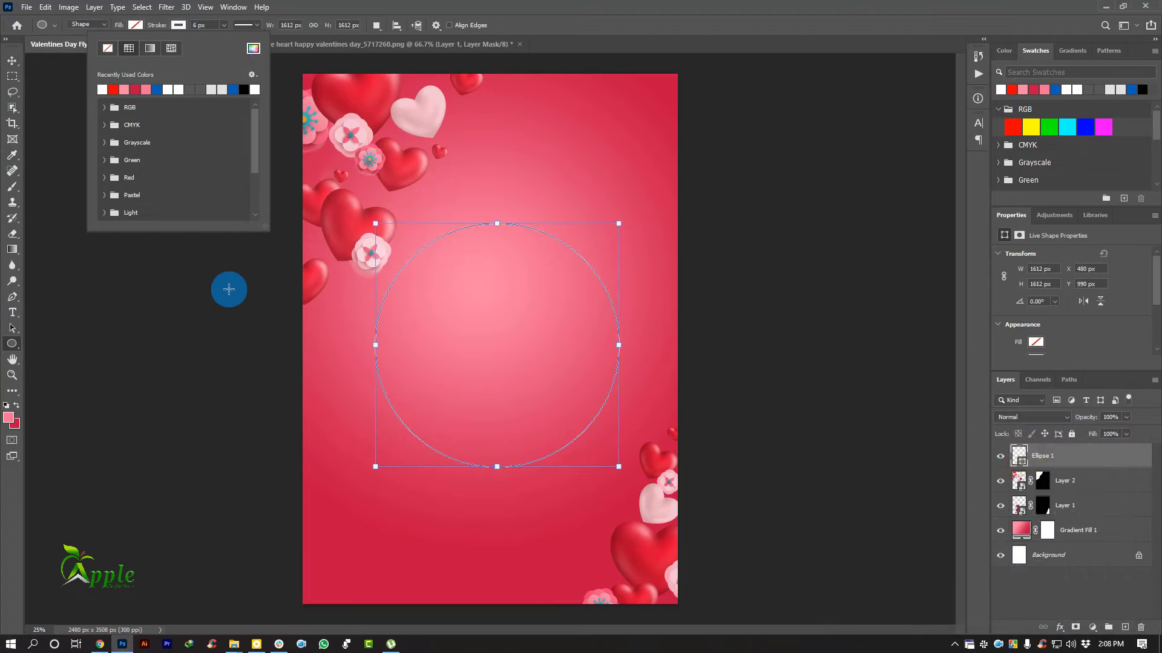
click(12, 60)
Step: Alt-drag two slightly offset copies of the white ring and select all three ring layers
drag(487, 222, 522, 223)
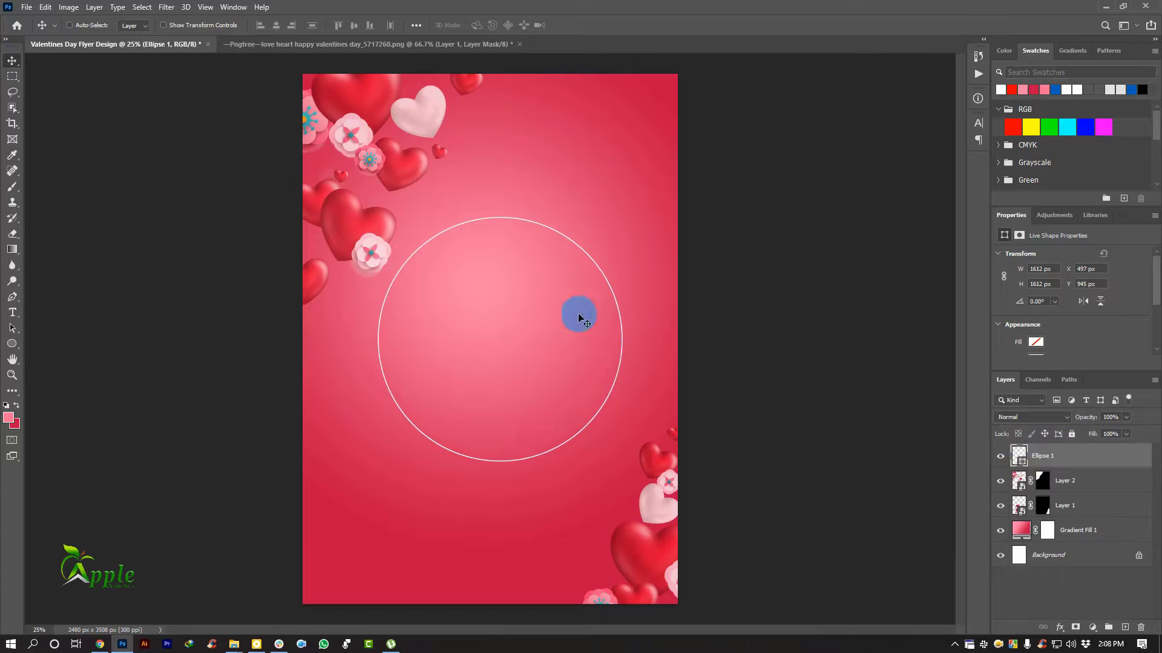
drag(540, 304, 592, 337)
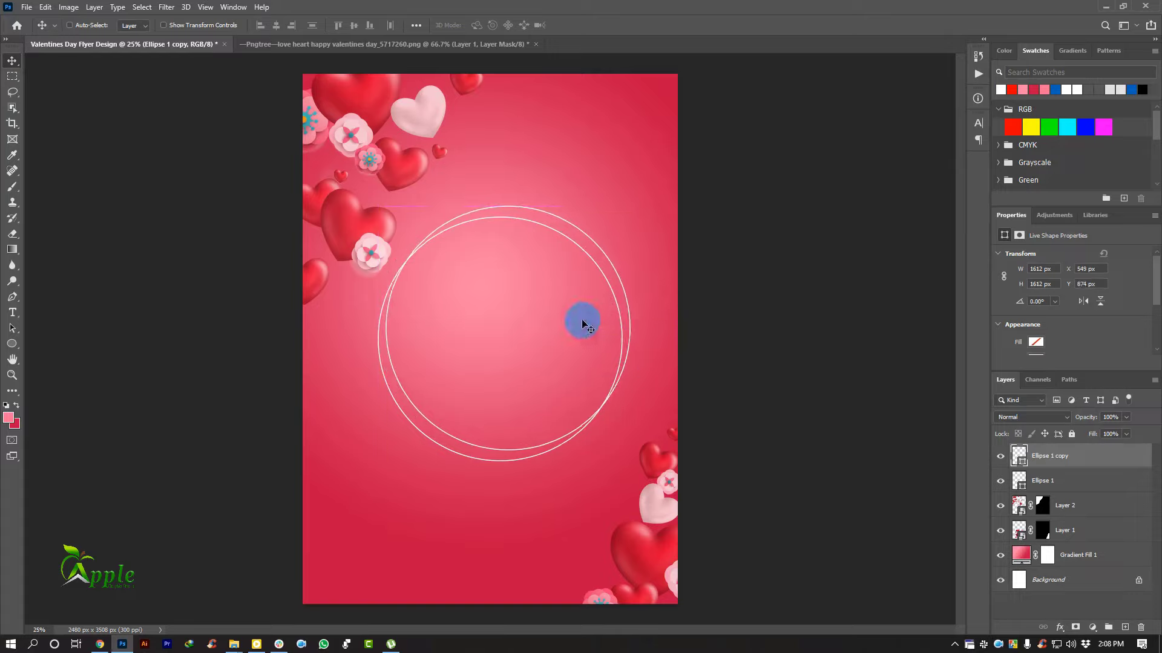
drag(584, 325, 570, 354)
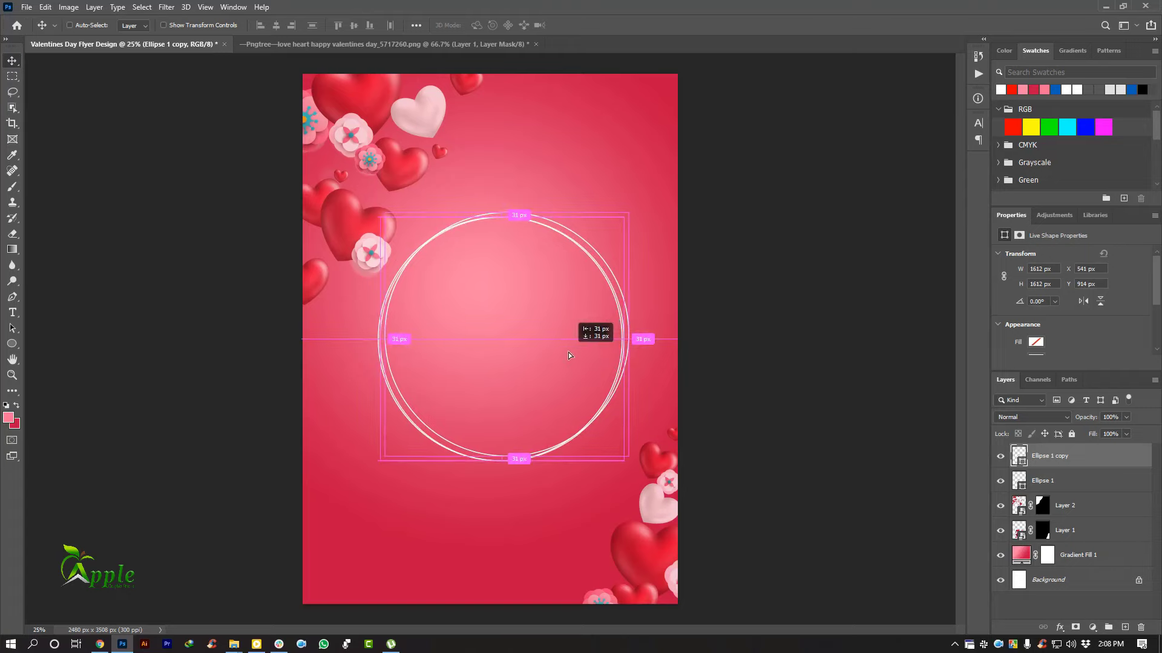
drag(592, 359, 596, 353)
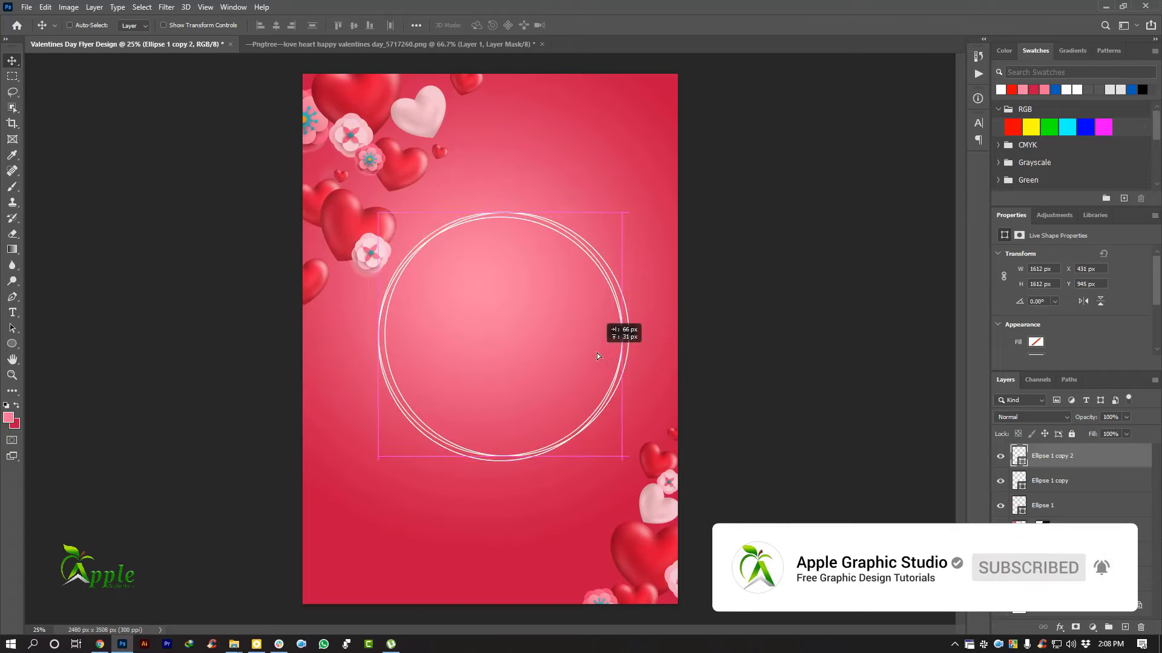
click(692, 372)
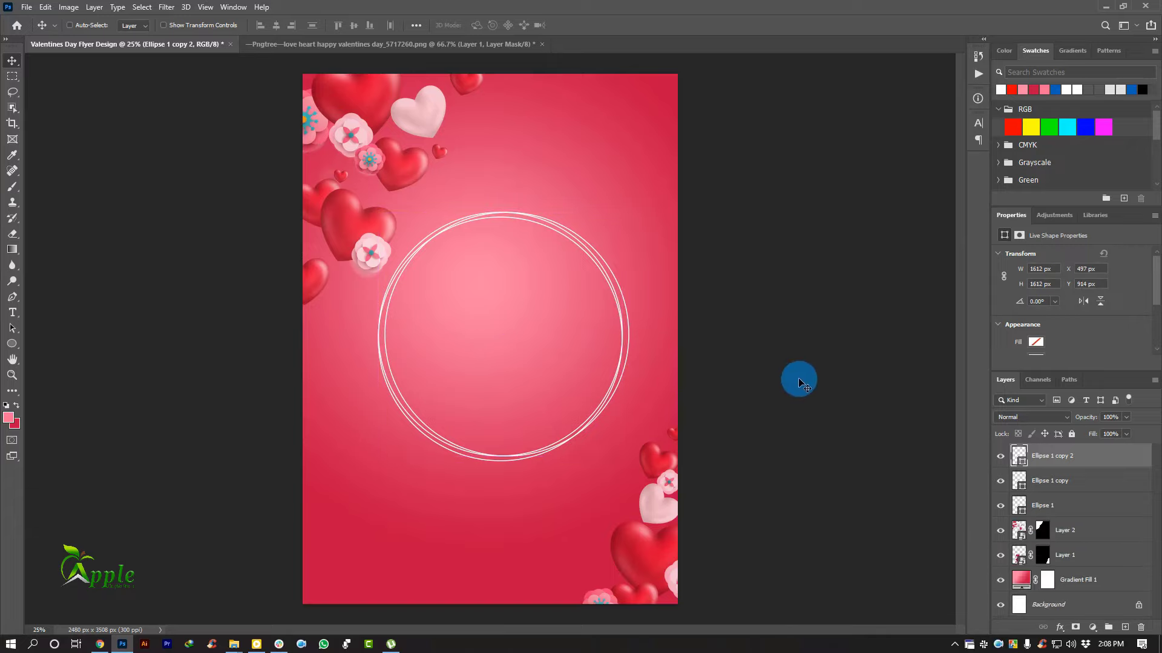
shift+click(1077, 481)
shift+click(1077, 505)
Step: Group the three ring layers with Ctrl+G and duplicate Ellipse 1 as a fourth ring
click(1108, 627)
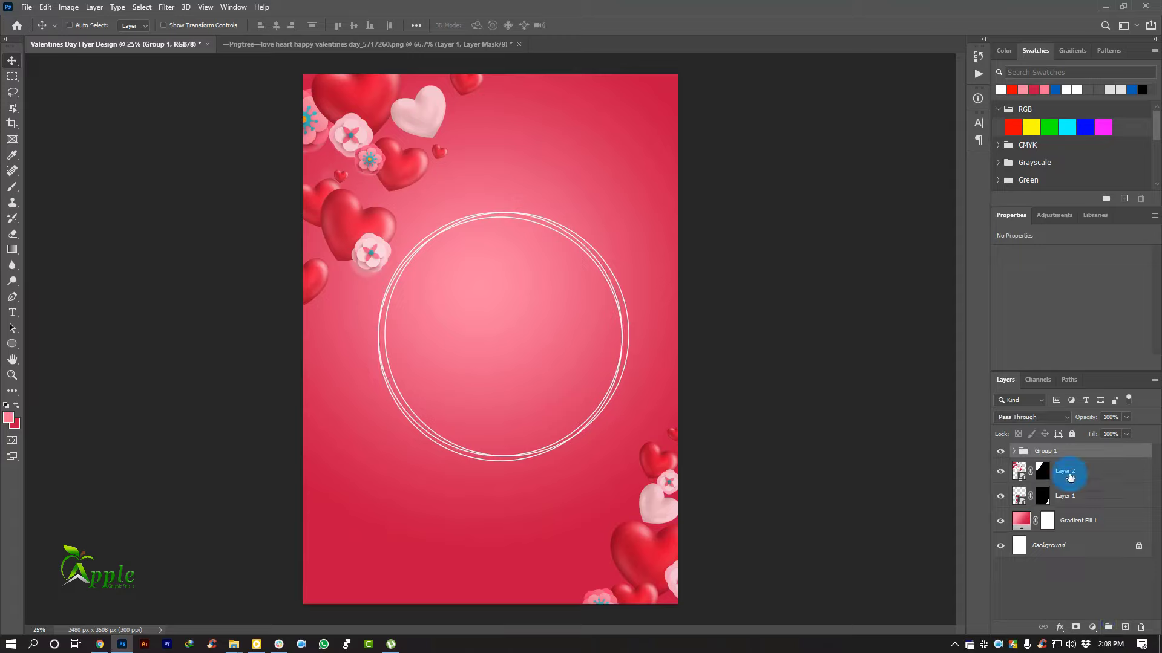
drag(1070, 474, 1023, 455)
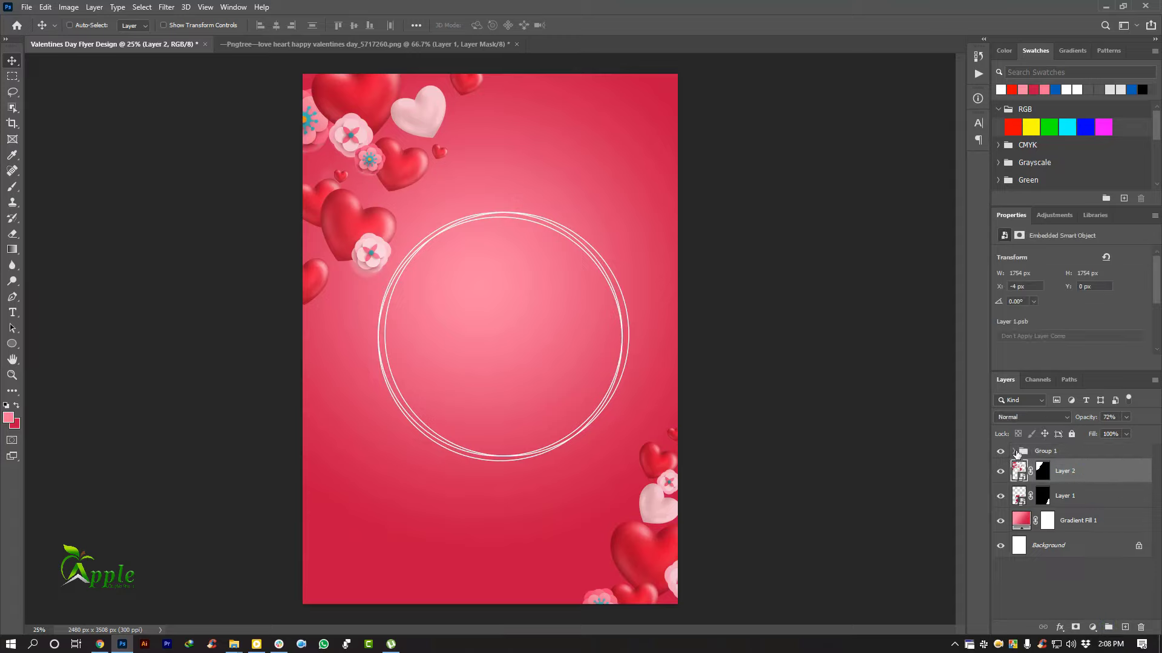
click(1015, 451)
click(1063, 471)
click(1078, 521)
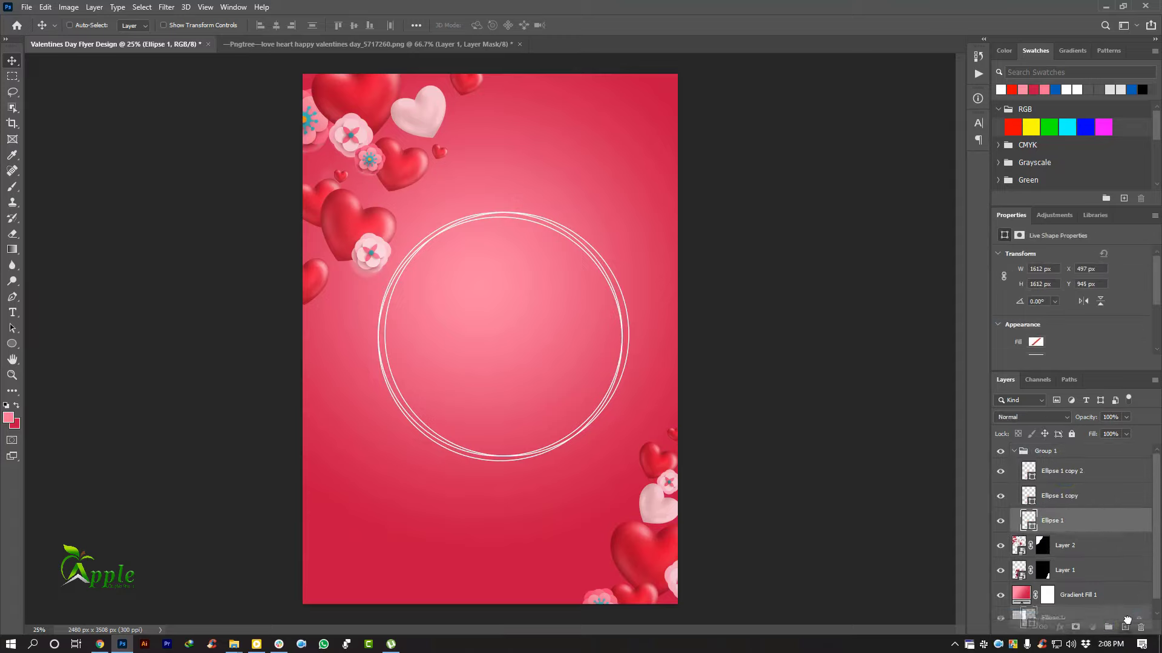
drag(1127, 620, 1125, 627)
click(1079, 547)
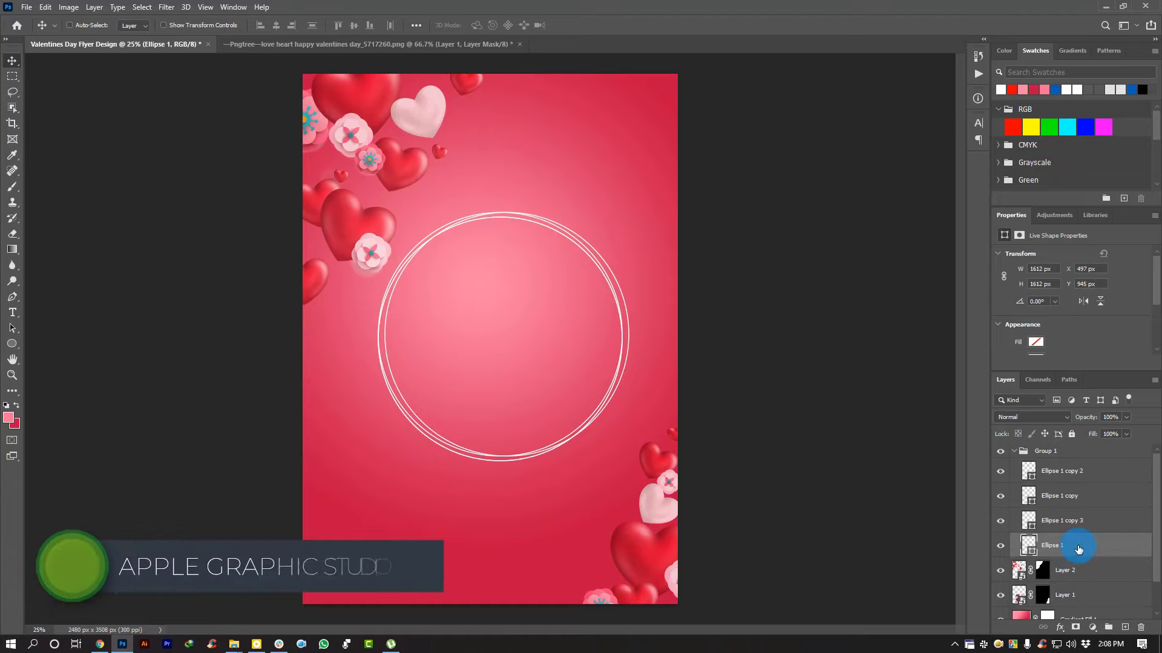
drag(1079, 549, 1097, 551)
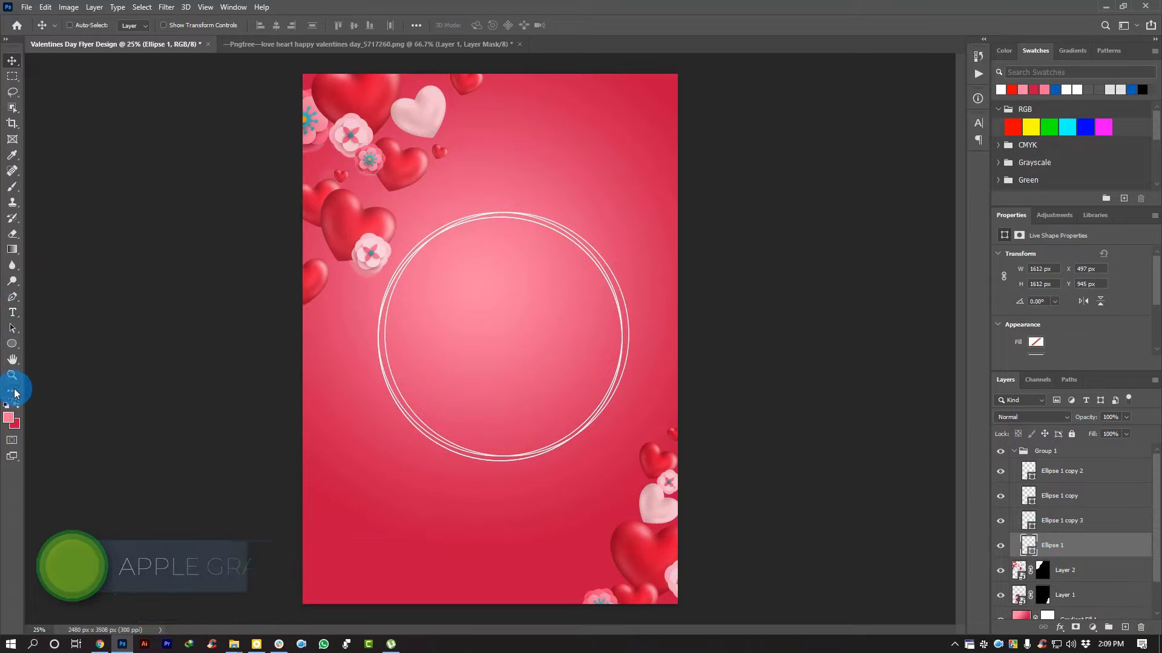
Step: Give the Ellipse 1 ring an 8 px outline and move it up and right
click(10, 350)
click(194, 30)
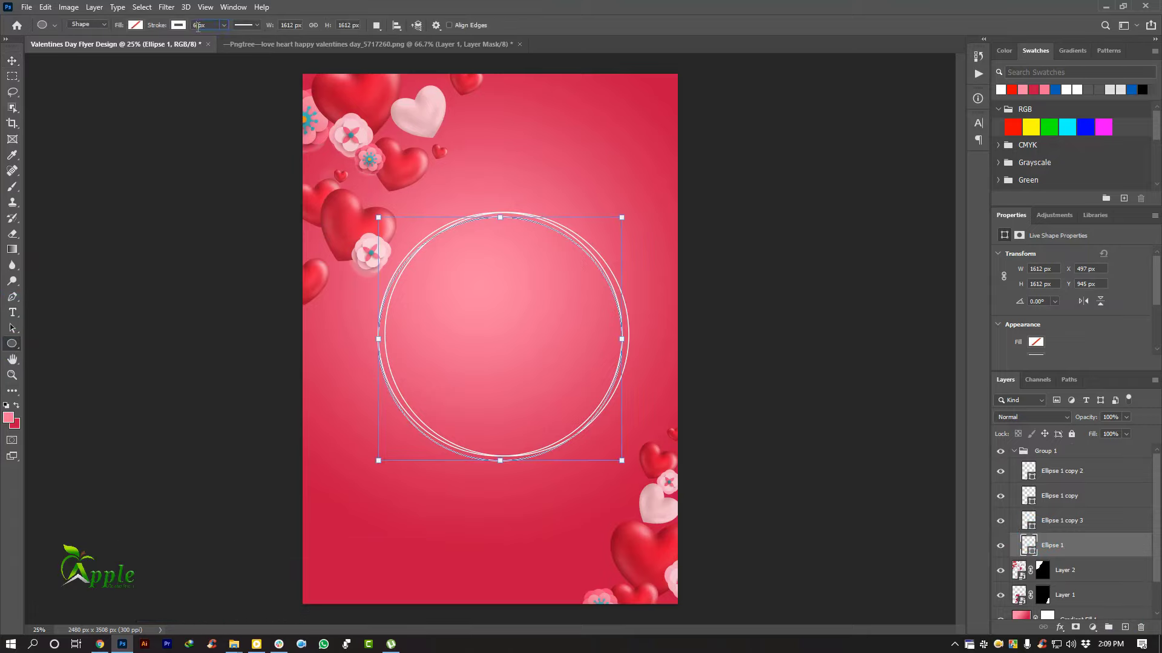
click(230, 53)
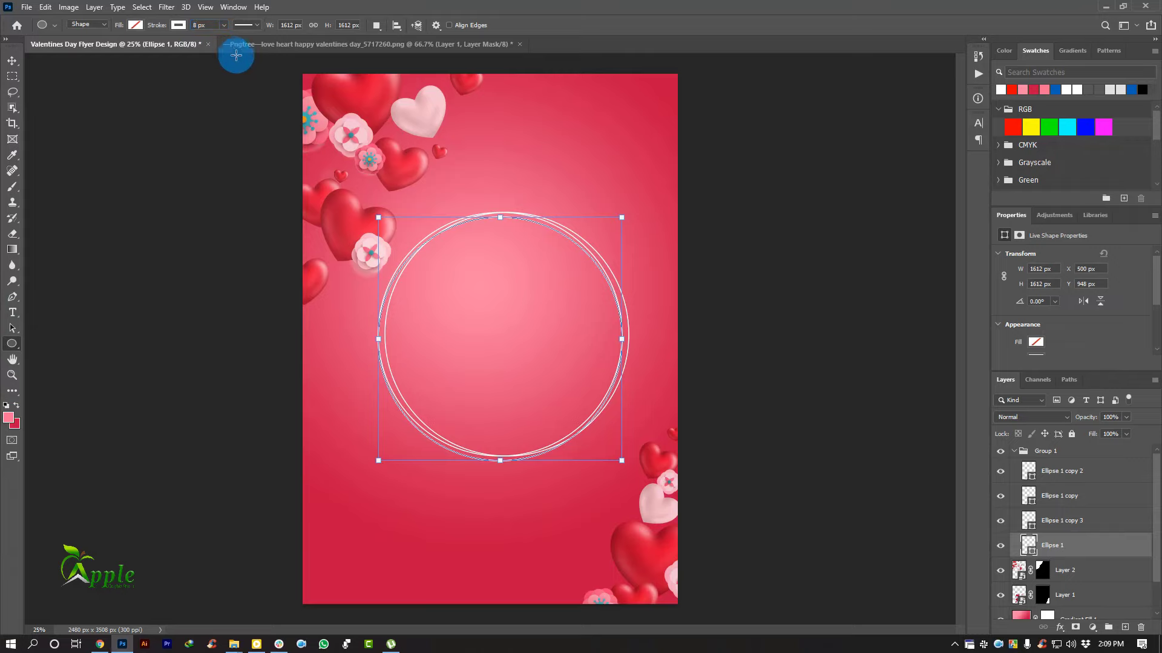
click(13, 61)
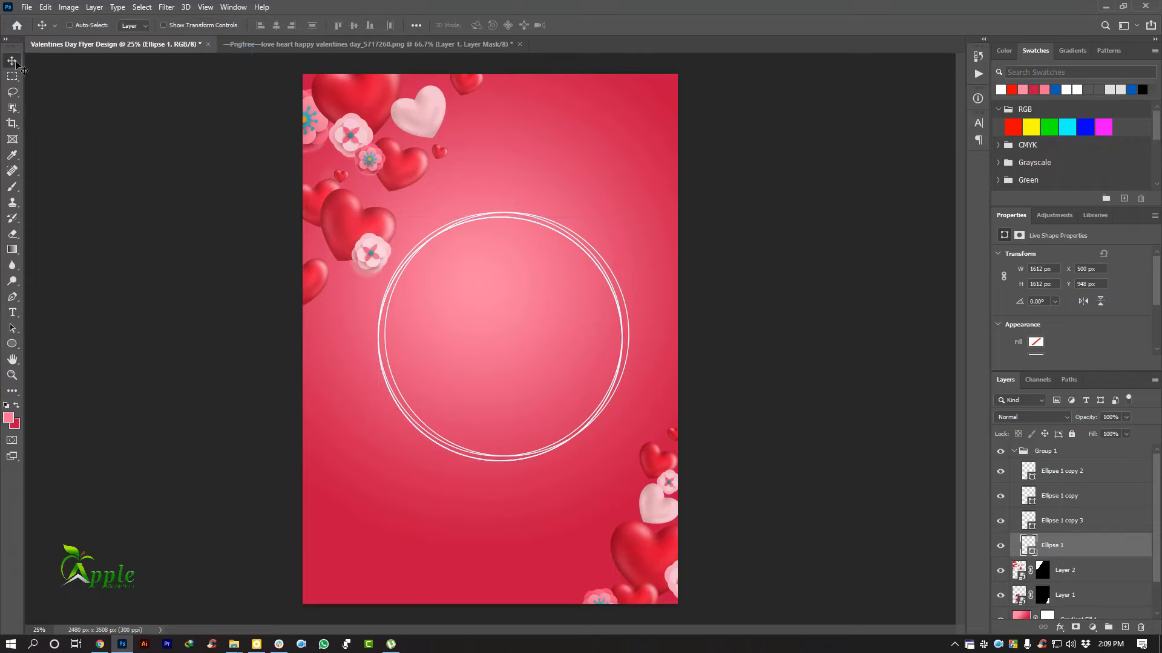
drag(570, 236, 584, 209)
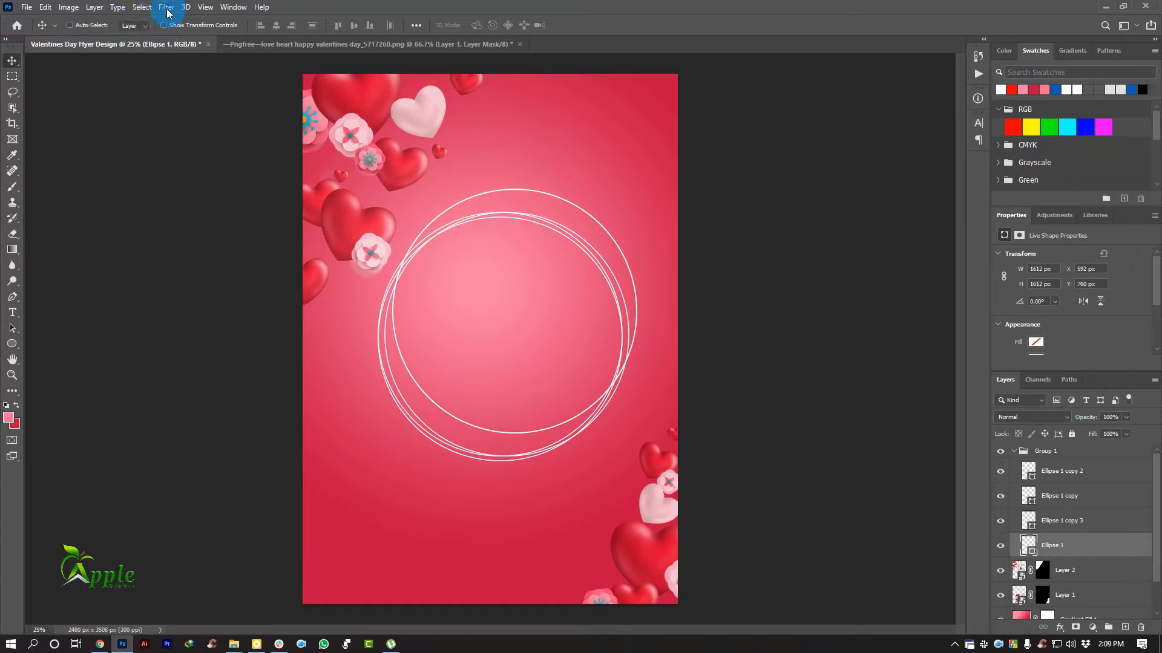
Step: Recolour the offset ring's outline bright red
click(10, 344)
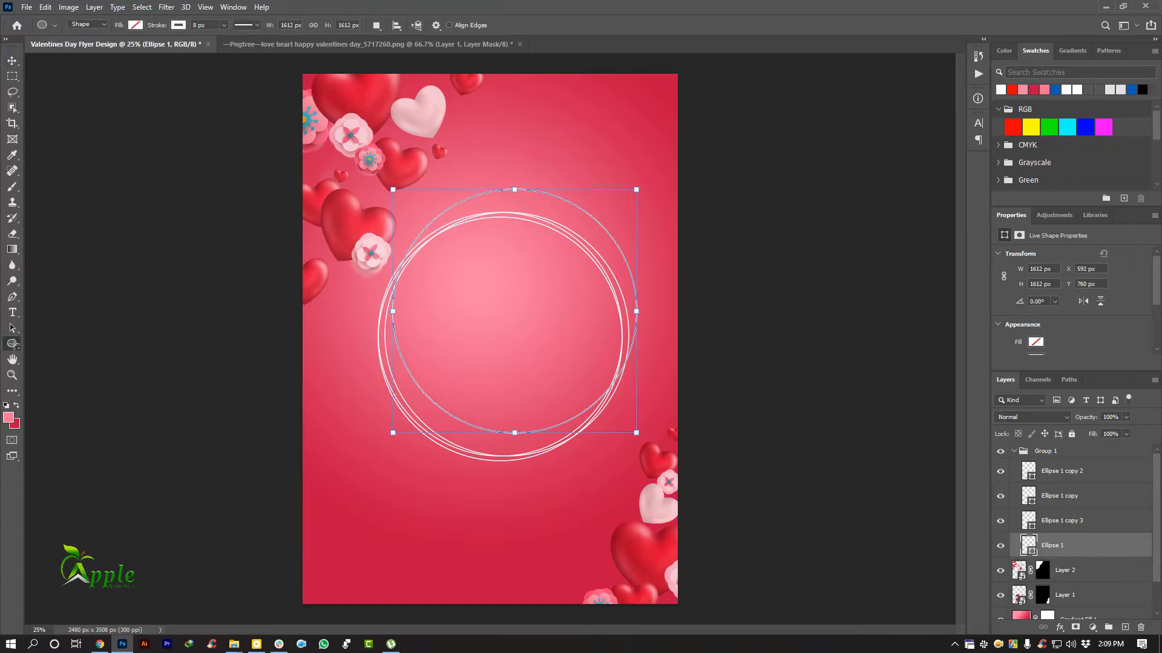
click(178, 25)
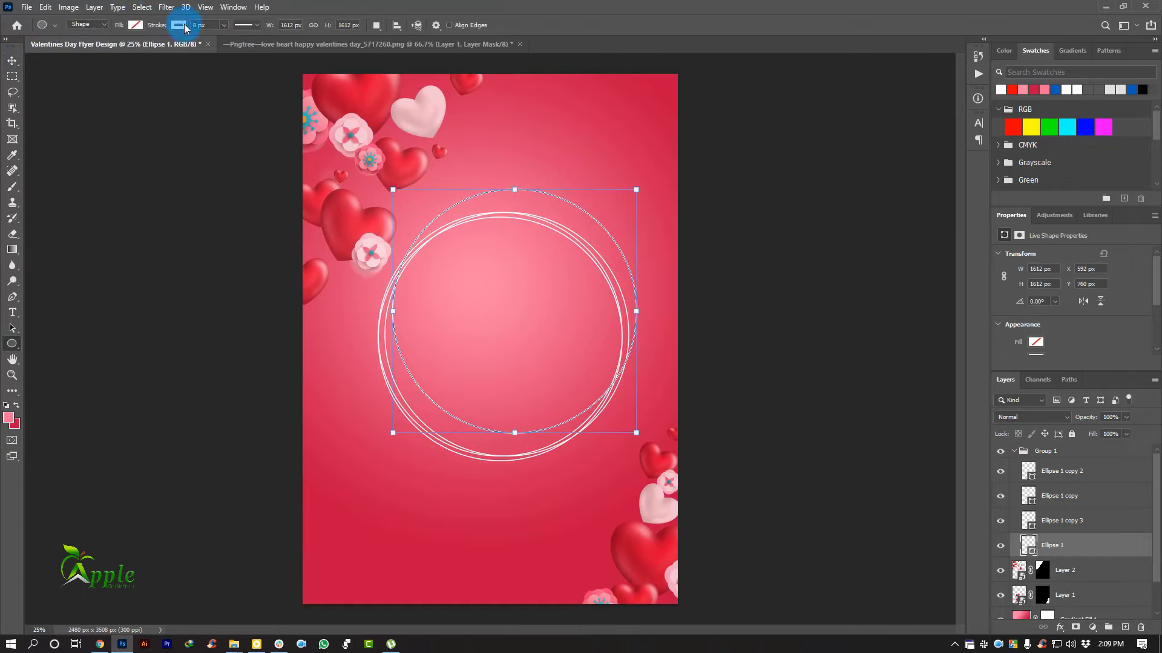
click(254, 49)
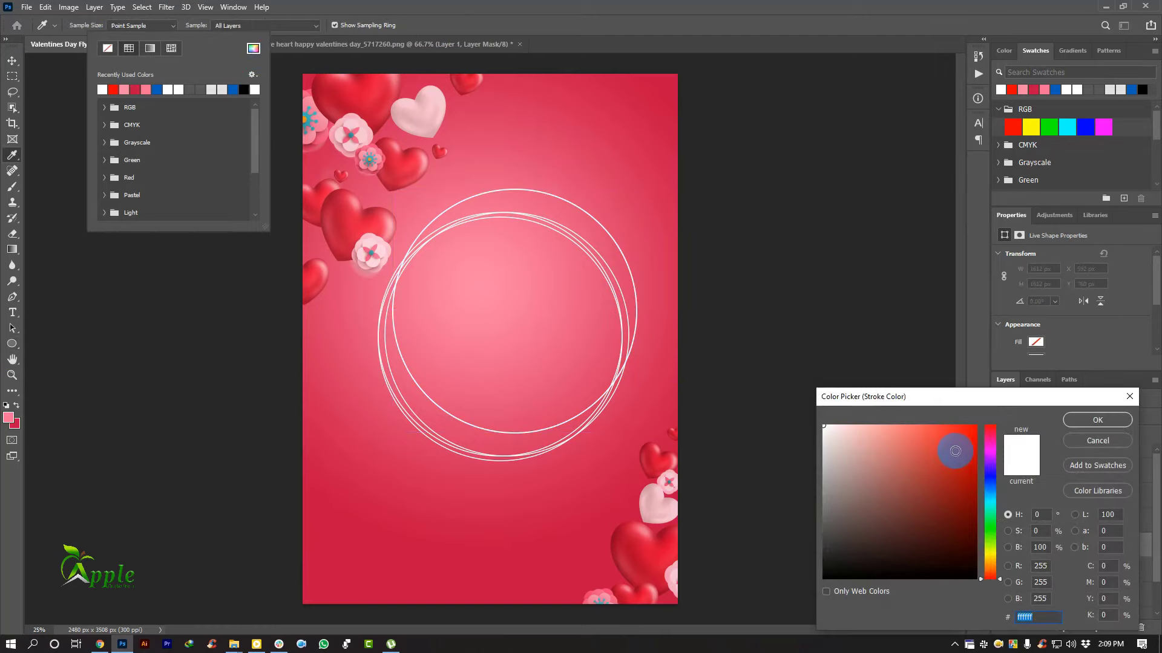
click(970, 428)
click(1097, 420)
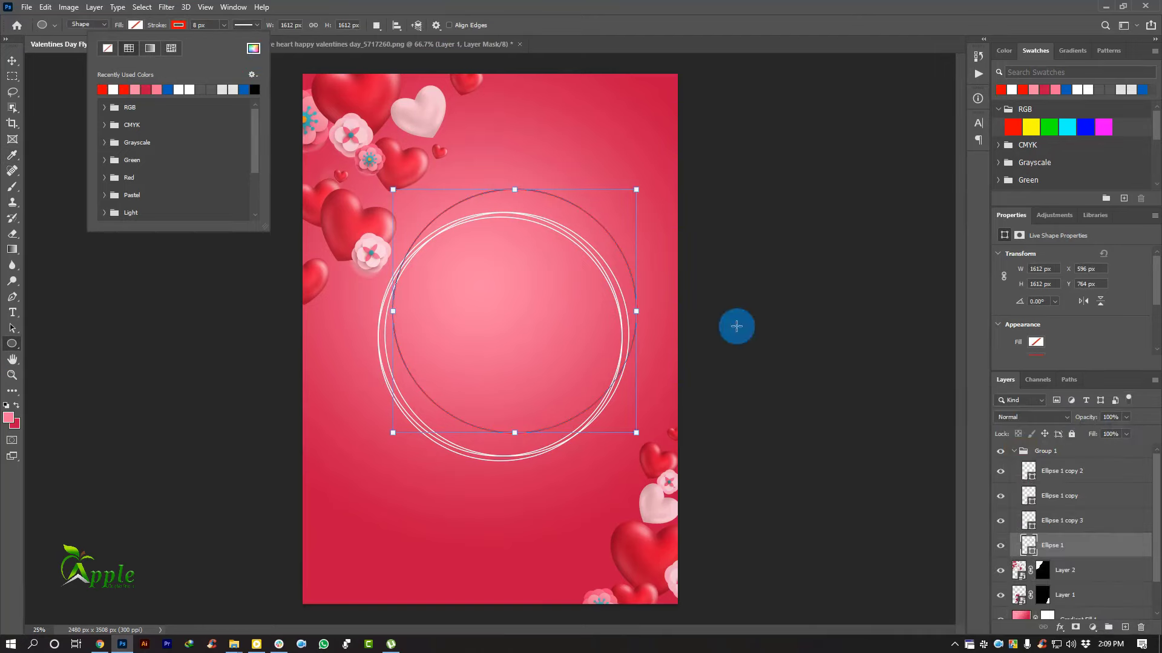
click(22, 61)
Step: Convert the red ring to a smart object and apply a Gaussian Blur of about 44 px
click(166, 7)
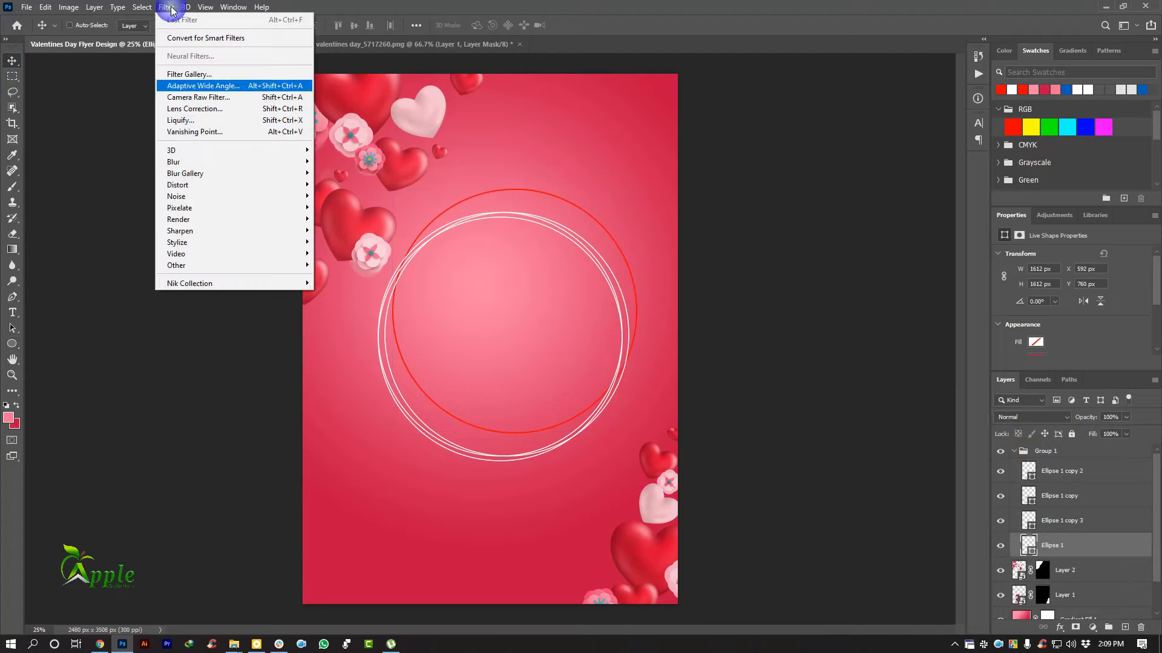
click(193, 162)
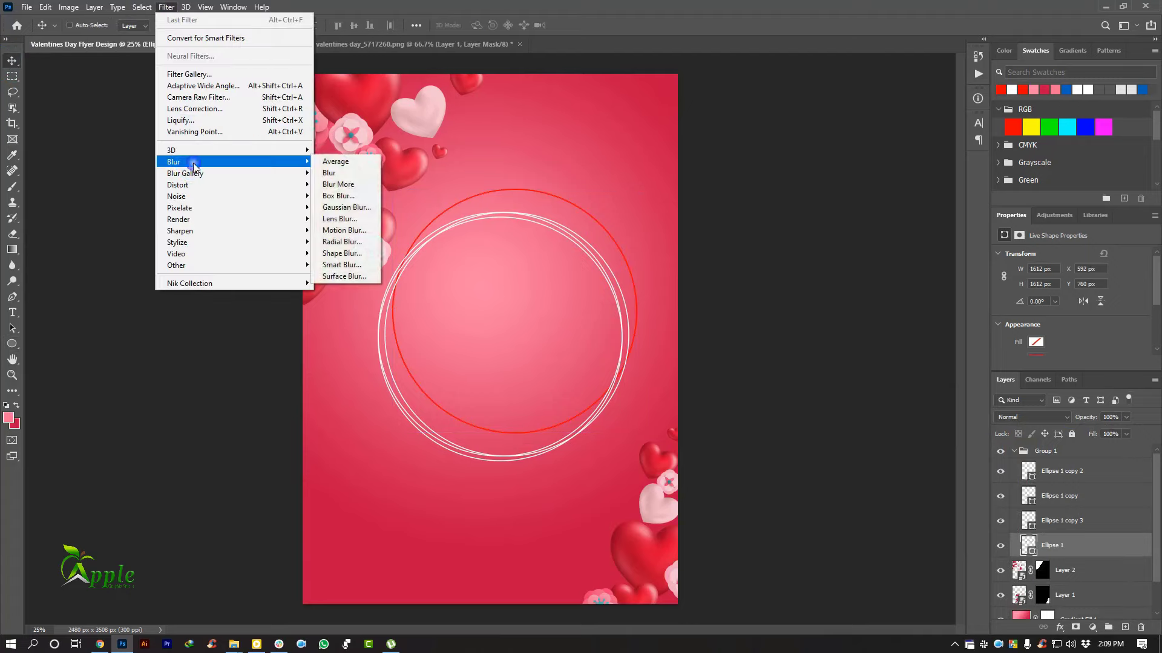
click(347, 207)
click(577, 242)
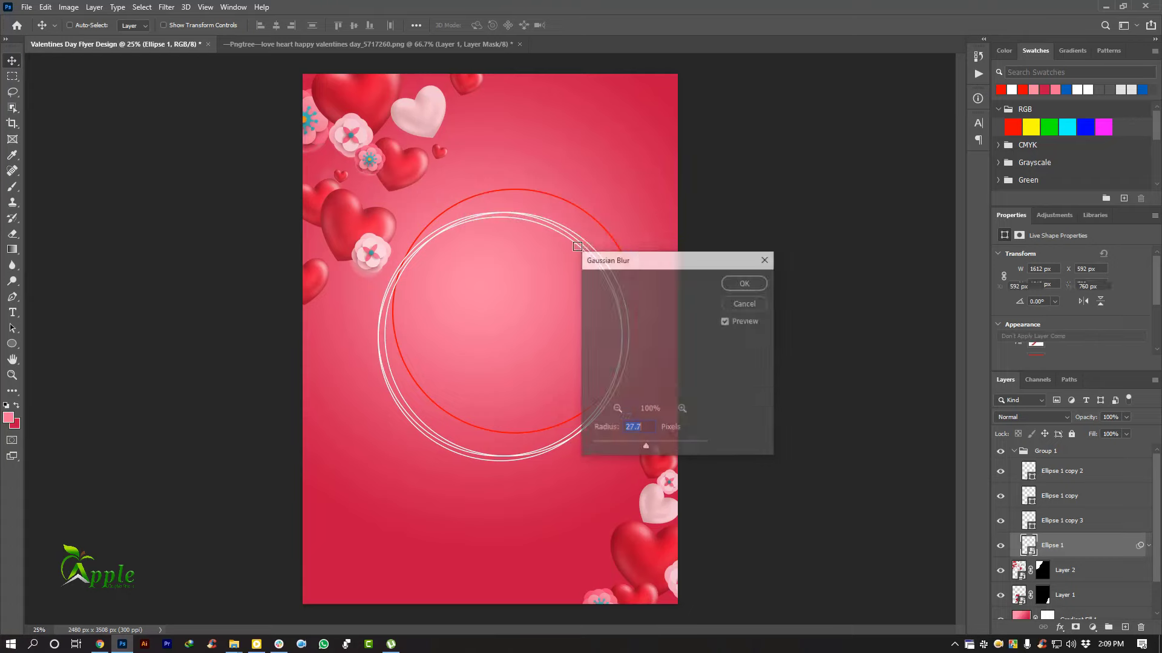
click(635, 371)
click(641, 434)
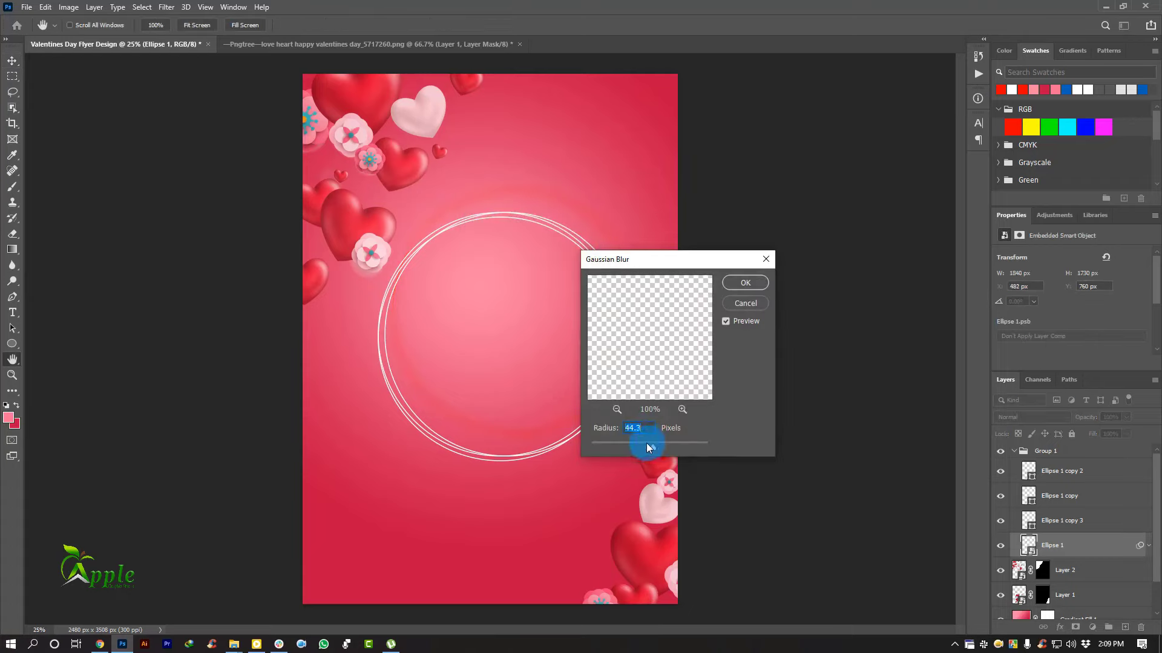
click(745, 283)
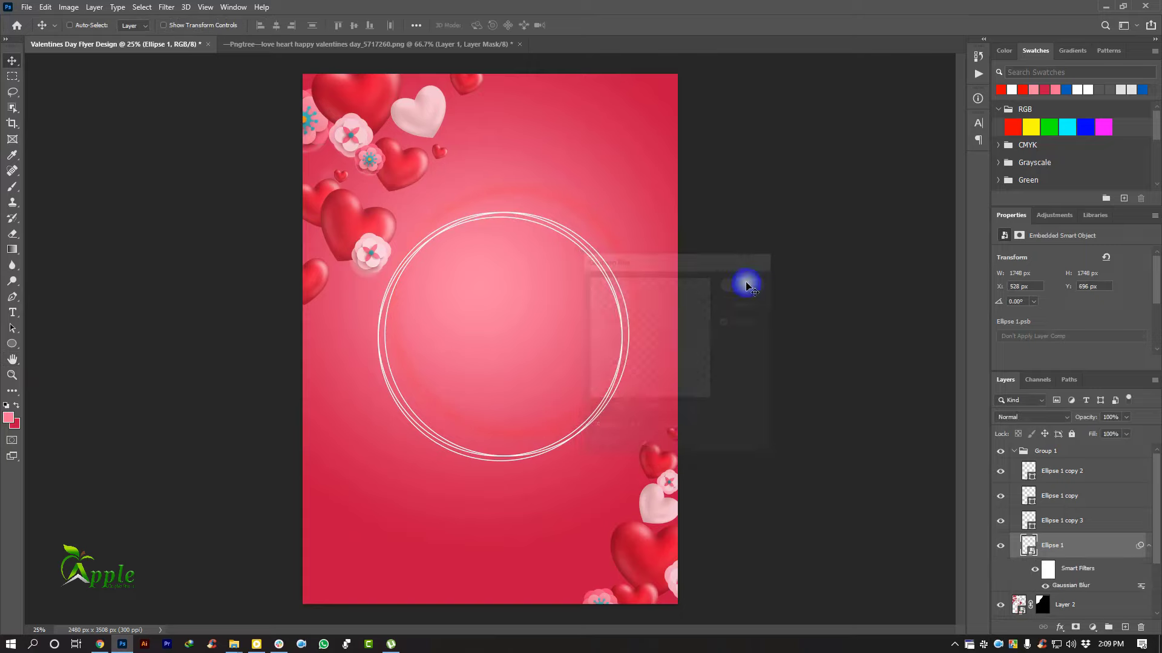
Step: Nudge the blurred glow up 40 px and hide its layer to compare
click(616, 237)
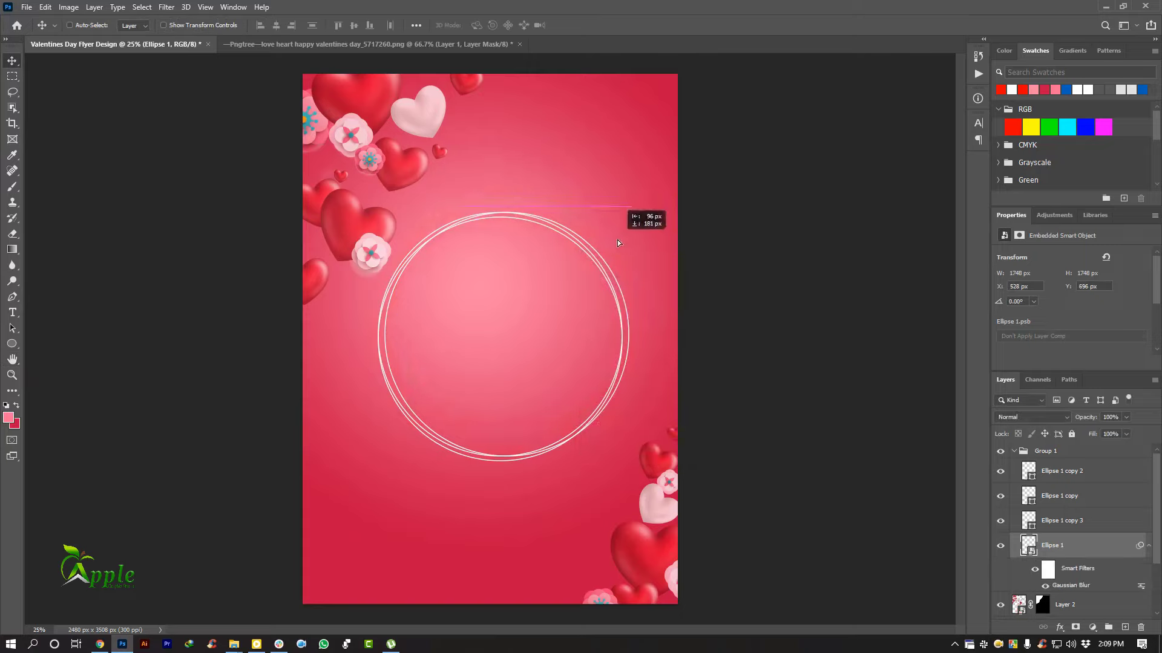
drag(618, 244, 618, 249)
ctrl+click(570, 262)
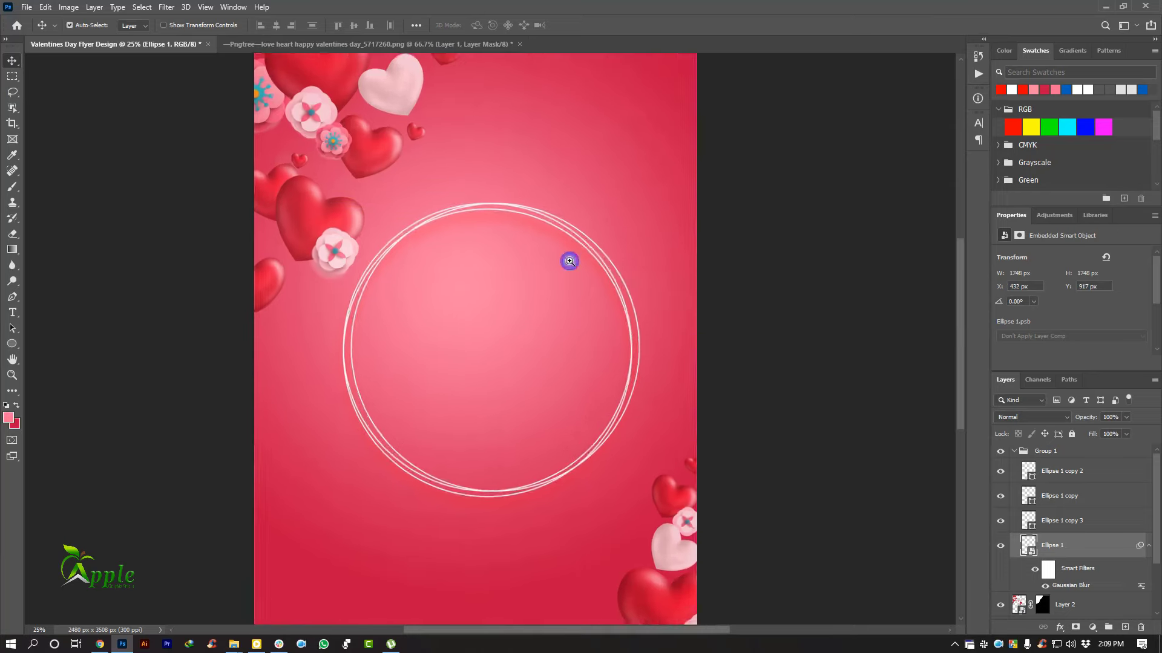
ctrl+click(617, 384)
drag(658, 399, 648, 389)
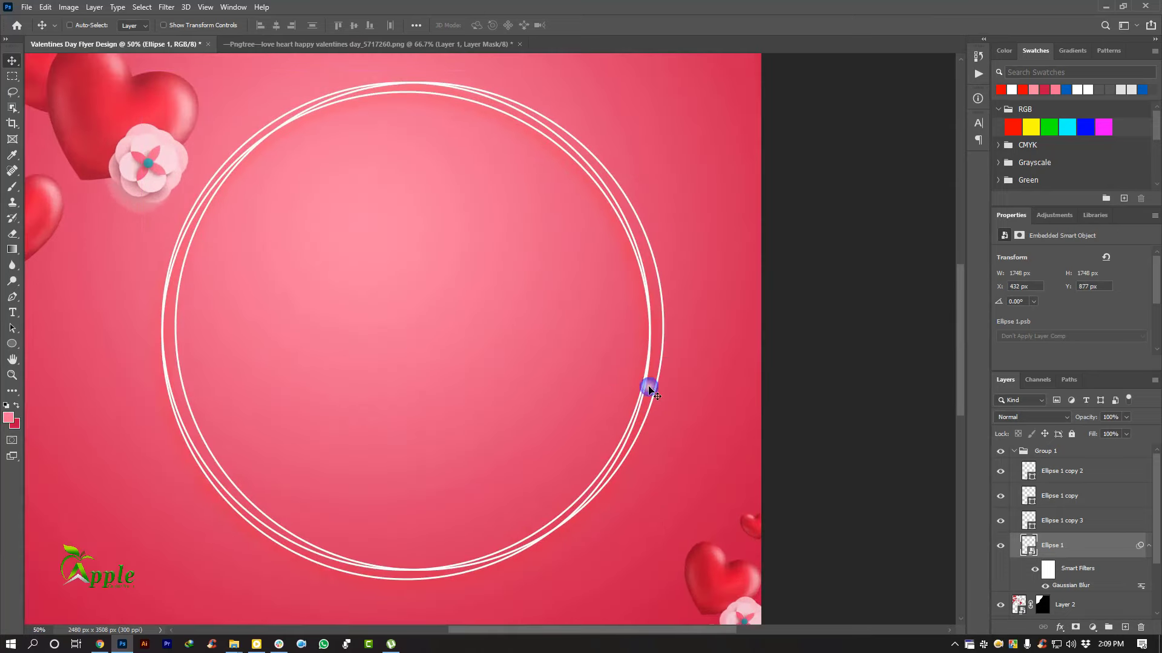
ctrl+alt+click(777, 440)
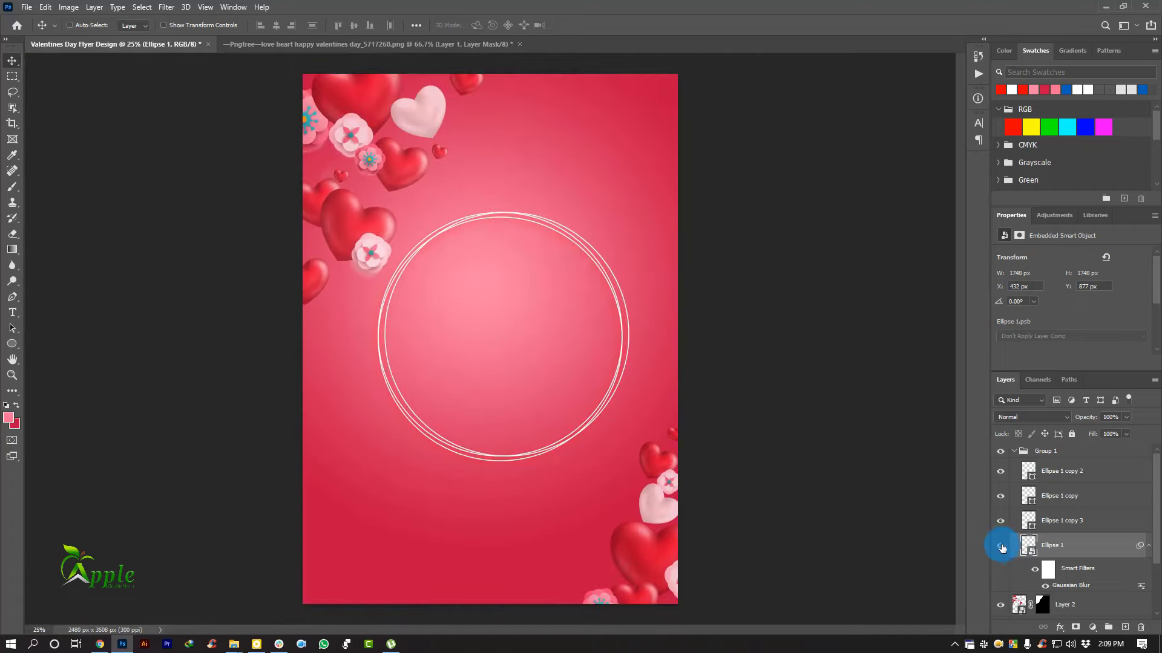
click(1000, 545)
ctrl+click(531, 371)
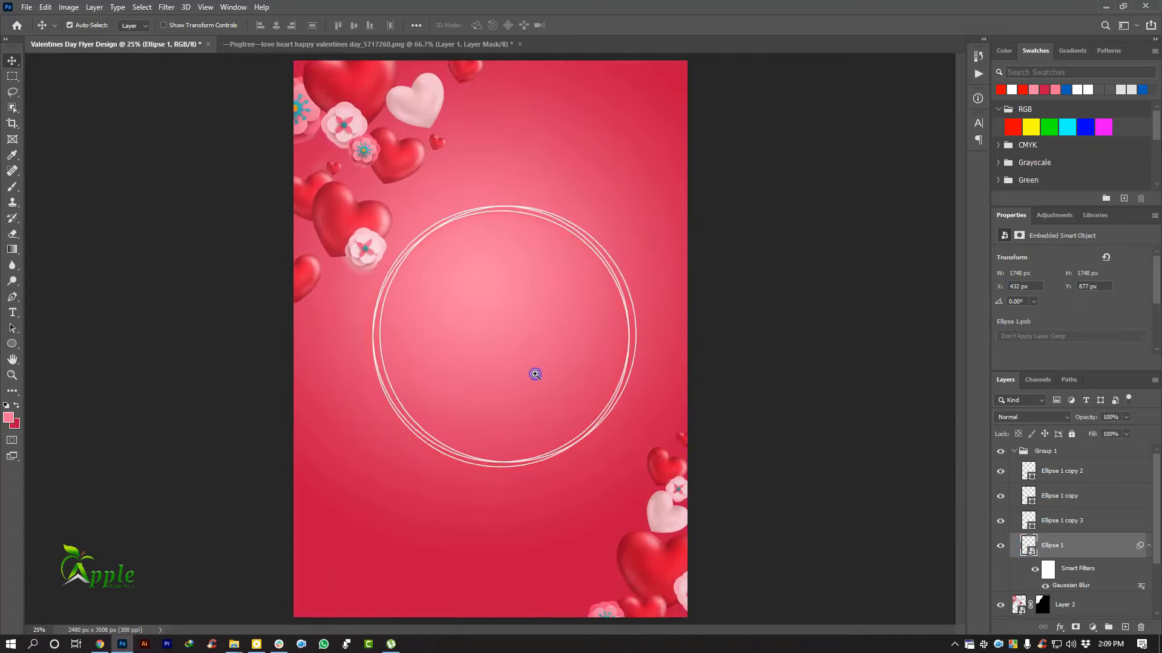
click(1000, 548)
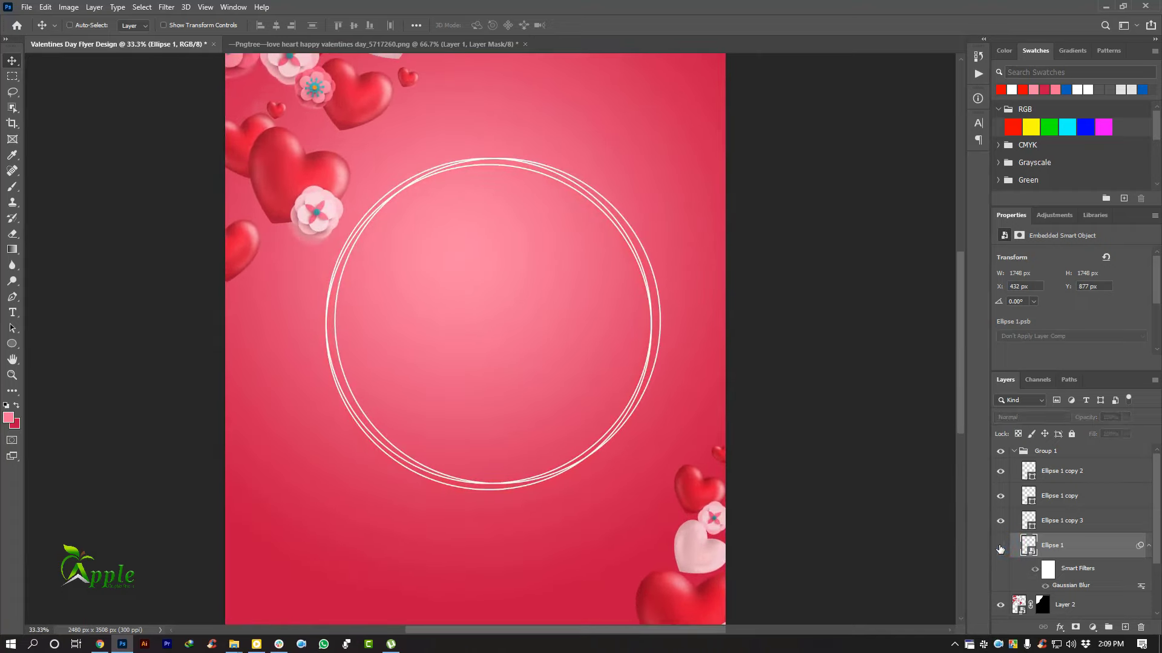
click(1149, 545)
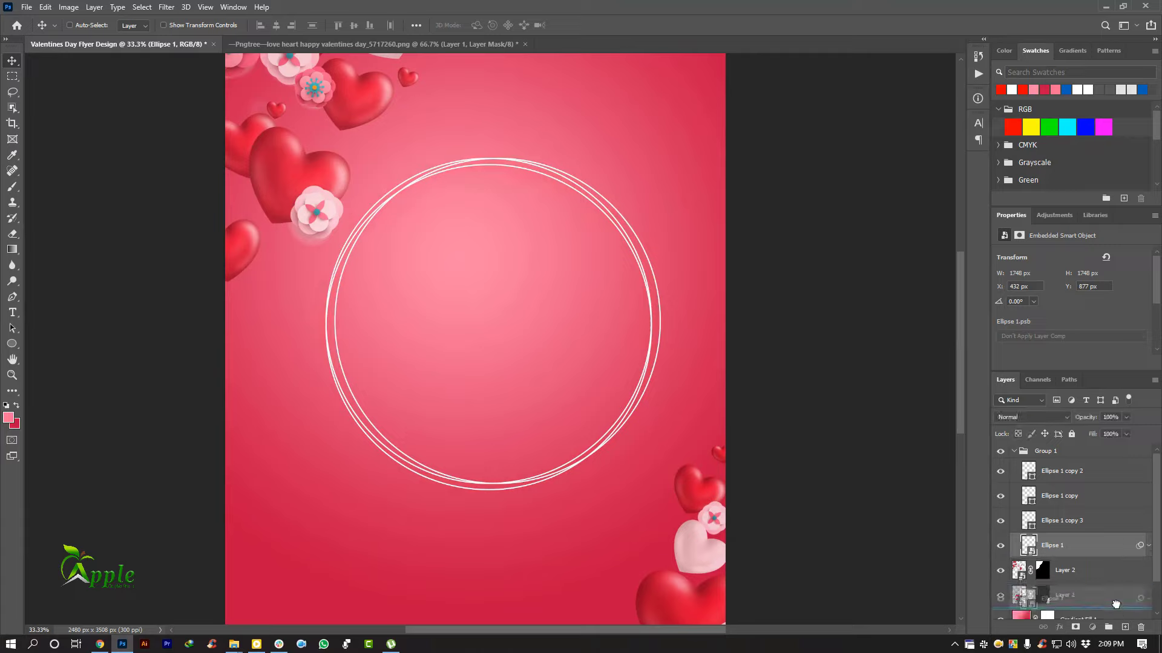
Step: Duplicate Ellipse 1, give the original a magenta ff00ff Color Overlay, and nudge it sideways
drag(1116, 547, 1124, 628)
click(1135, 575)
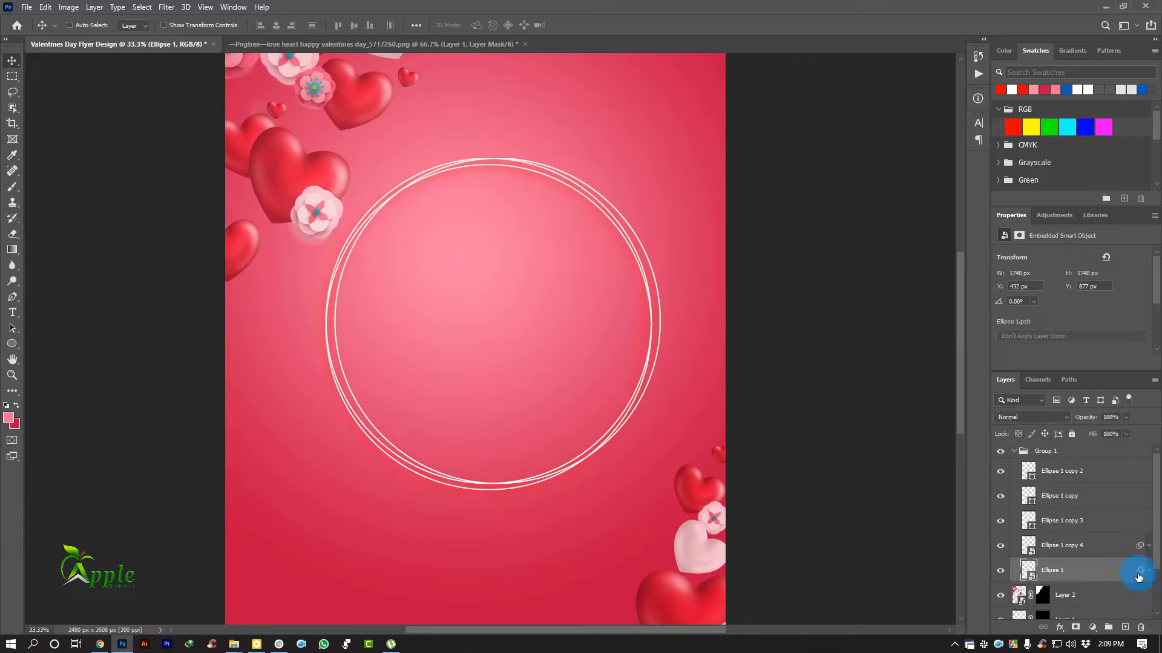
double_click(1106, 576)
click(697, 412)
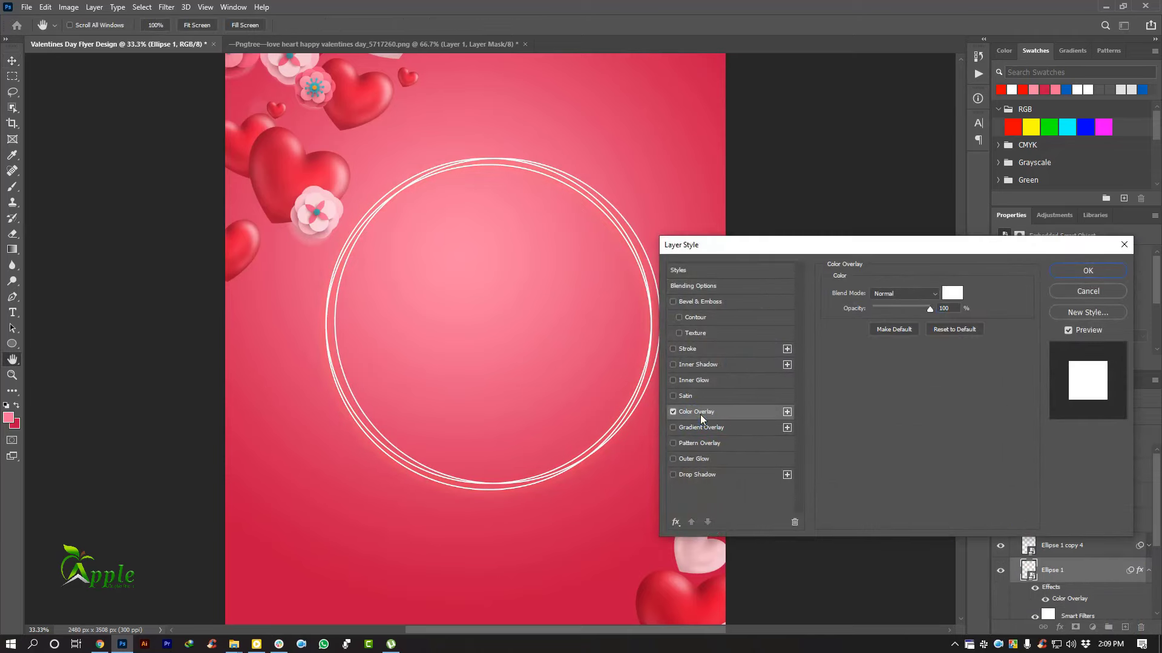
drag(824, 274, 862, 263)
click(990, 282)
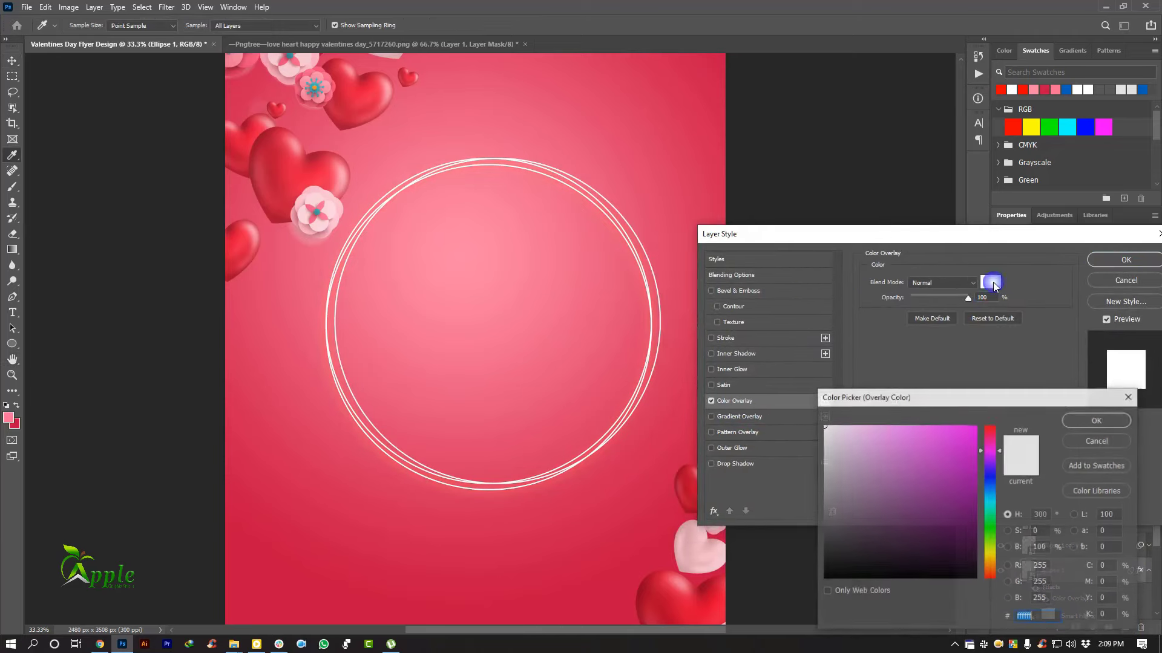
mouse_move(921, 434)
mouse_down()
mouse_move(967, 428)
mouse_move(983, 409)
mouse_up()
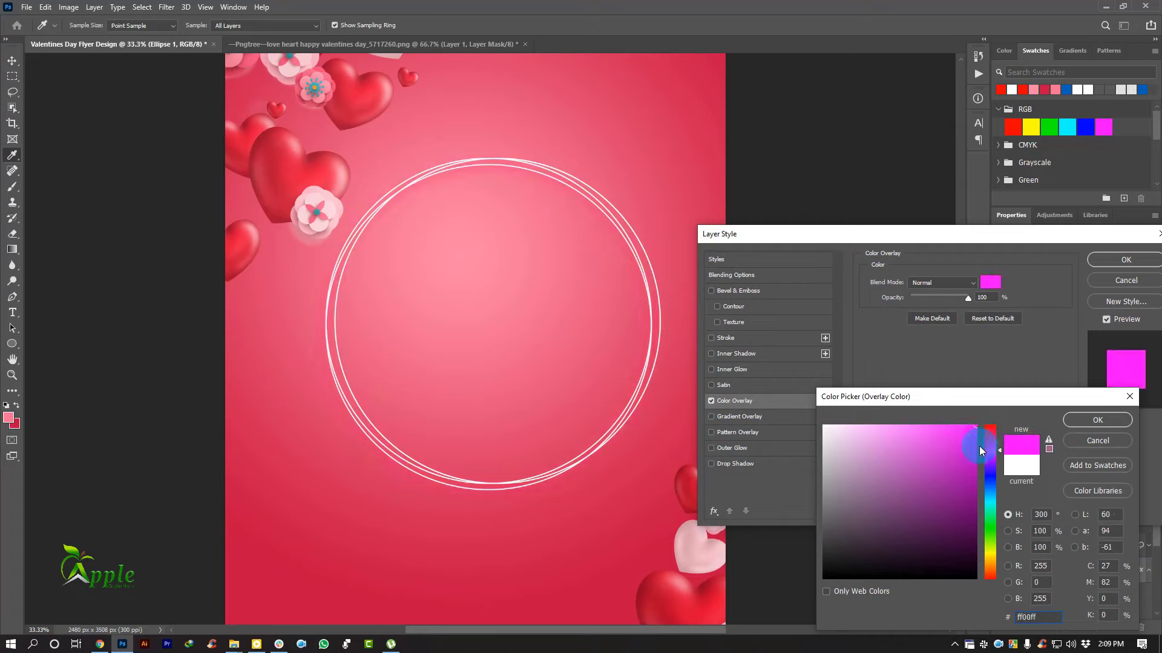
click(1098, 420)
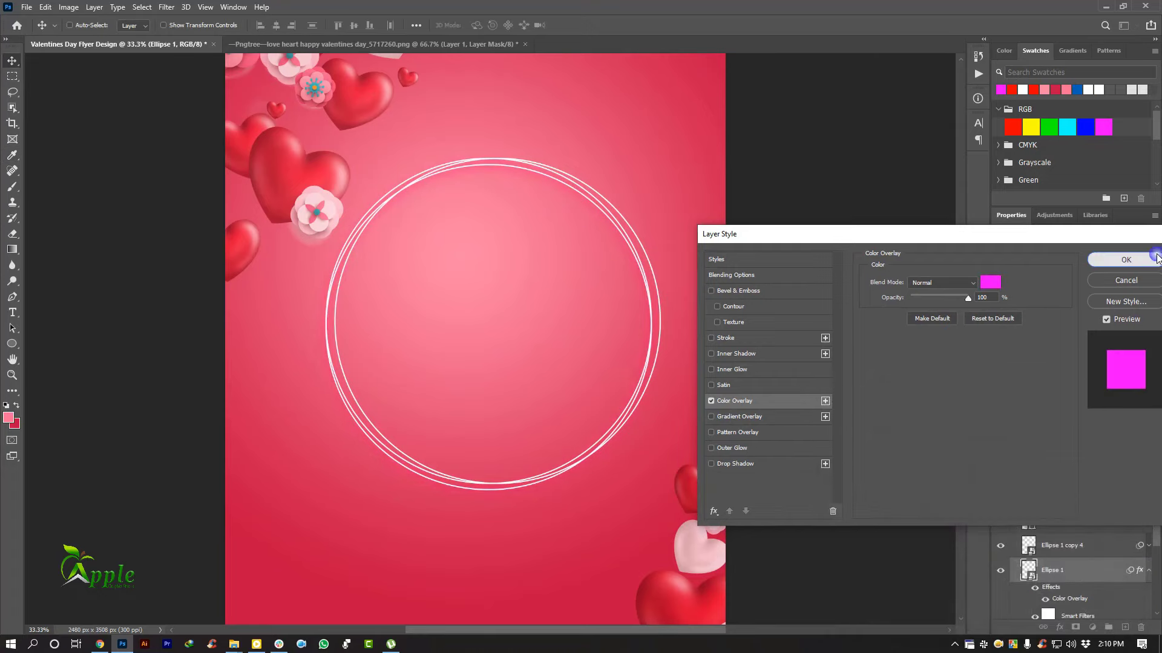
click(1126, 260)
drag(662, 252, 638, 244)
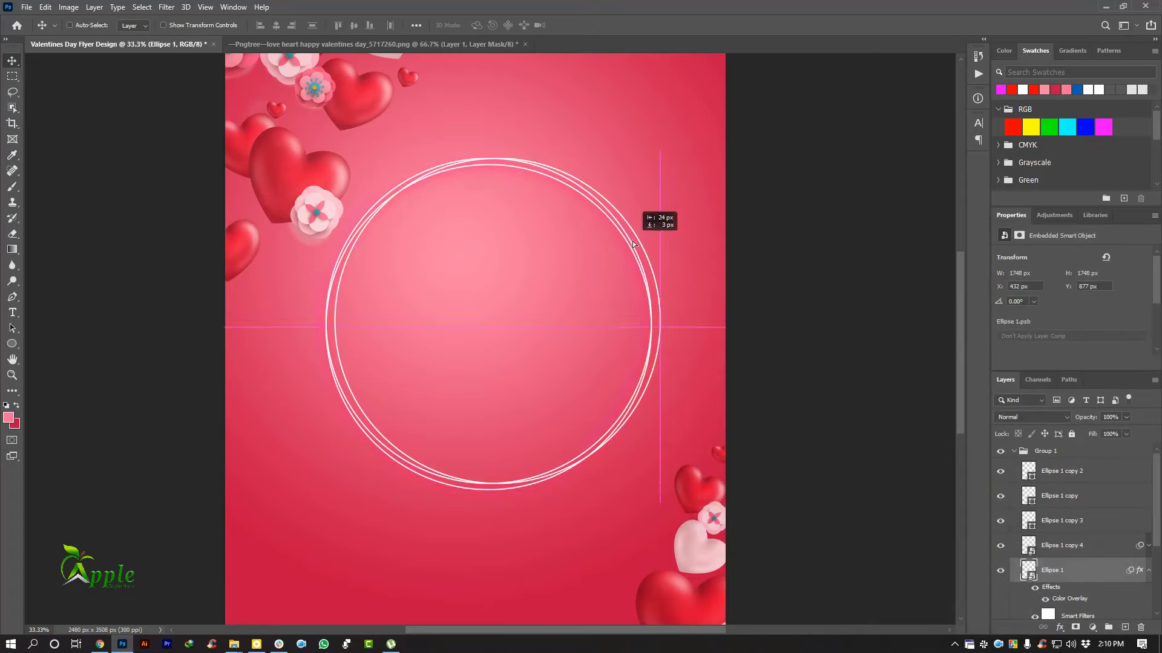
Step: Zoom out on the flyer and undo an extra Ellipse 1 duplicate
click(747, 311)
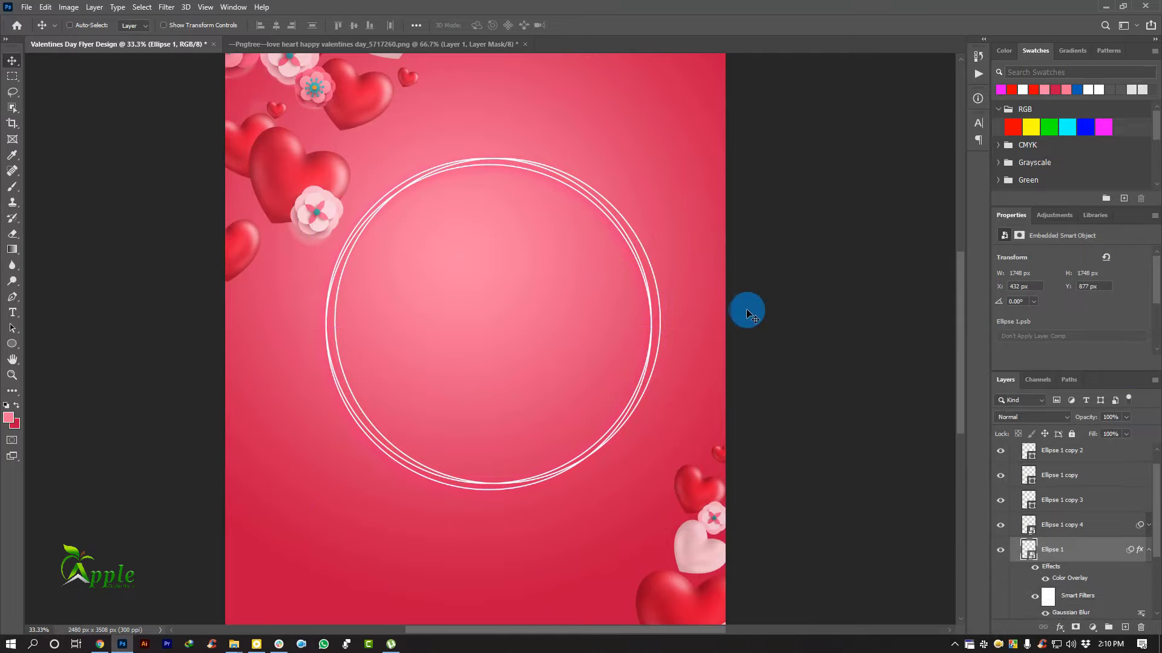
key(ctrl+minus)
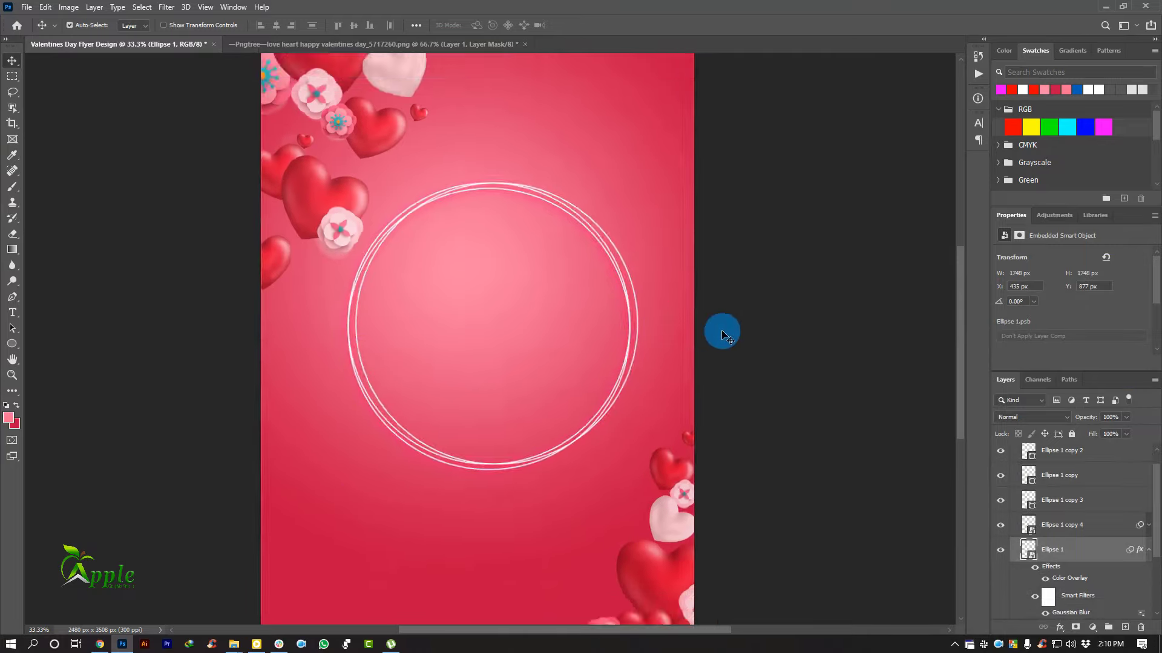
key(ctrl+minus)
key(ctrl+j)
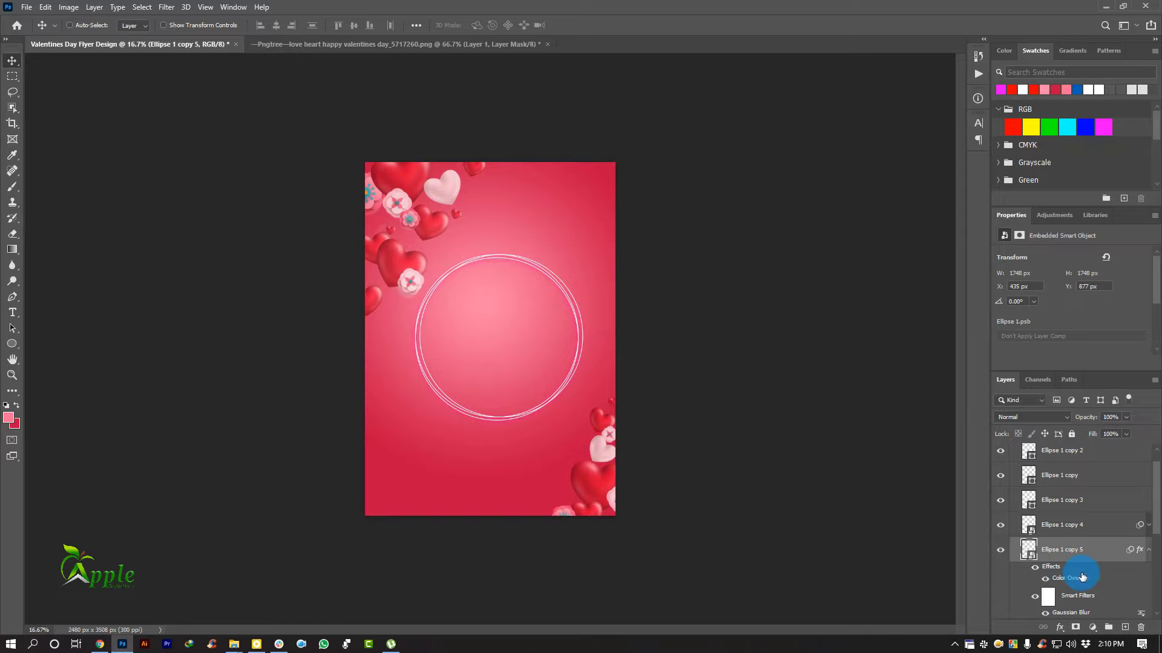
key(ctrl+z)
Step: Group Ellipse 1 copy 4 and Ellipse 1 into Group 2, then collapse Group 1
click(1149, 555)
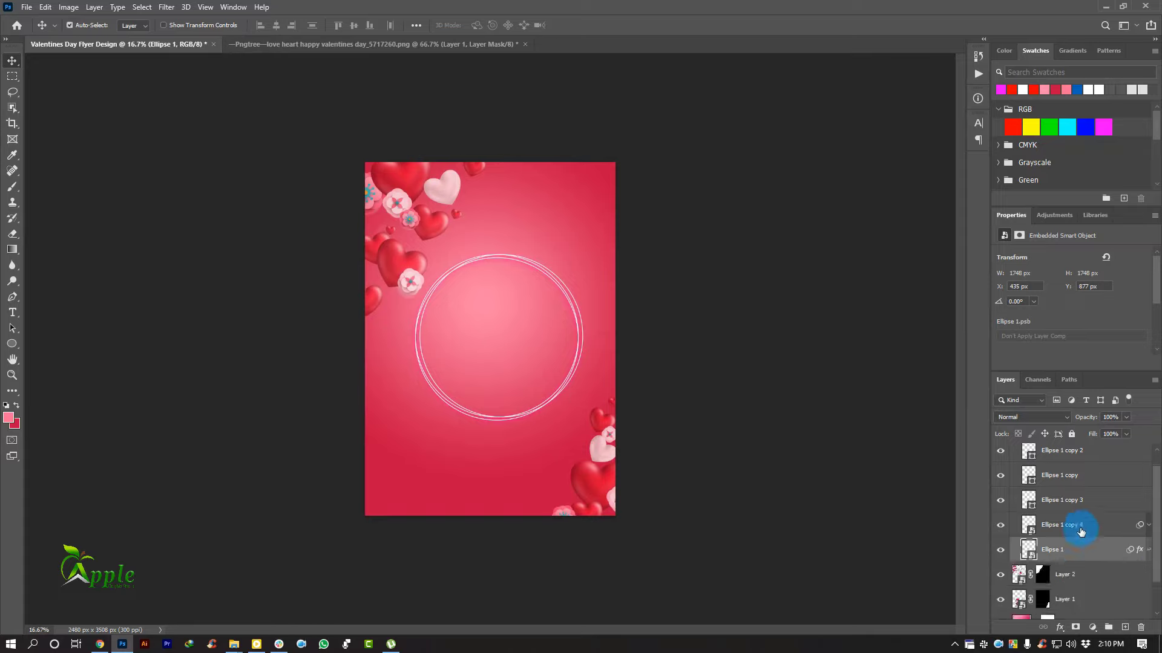
shift+click(1078, 527)
click(1108, 628)
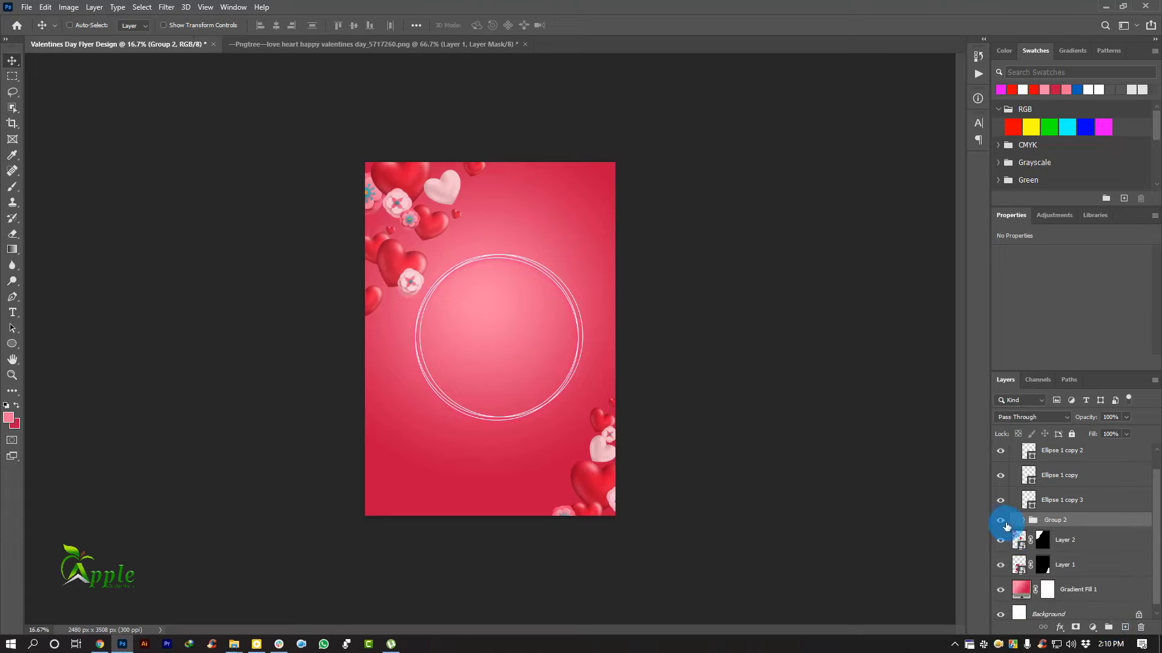
key(ctrl+plus)
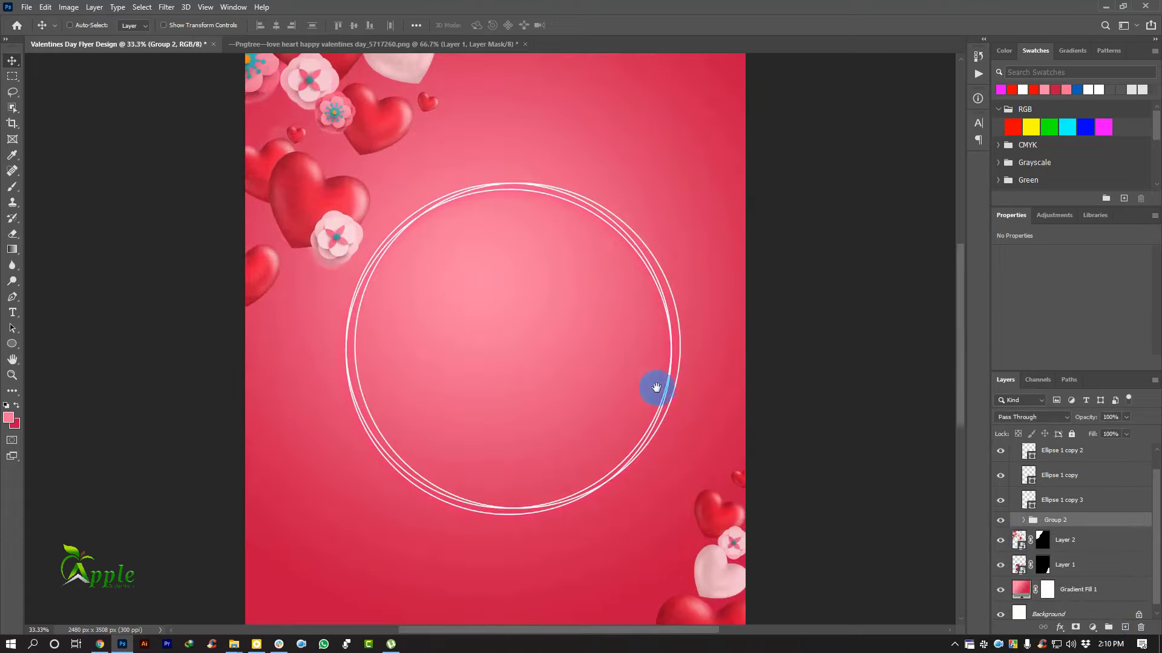
drag(655, 387, 654, 427)
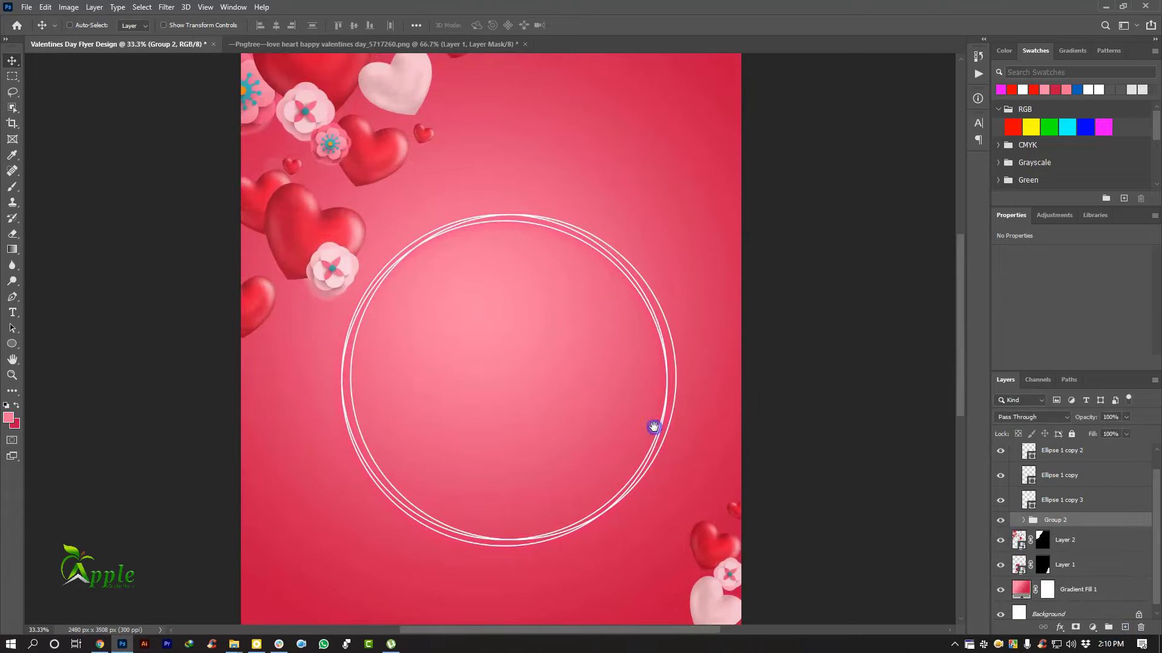
click(998, 521)
scroll(1103, 495, up, 1)
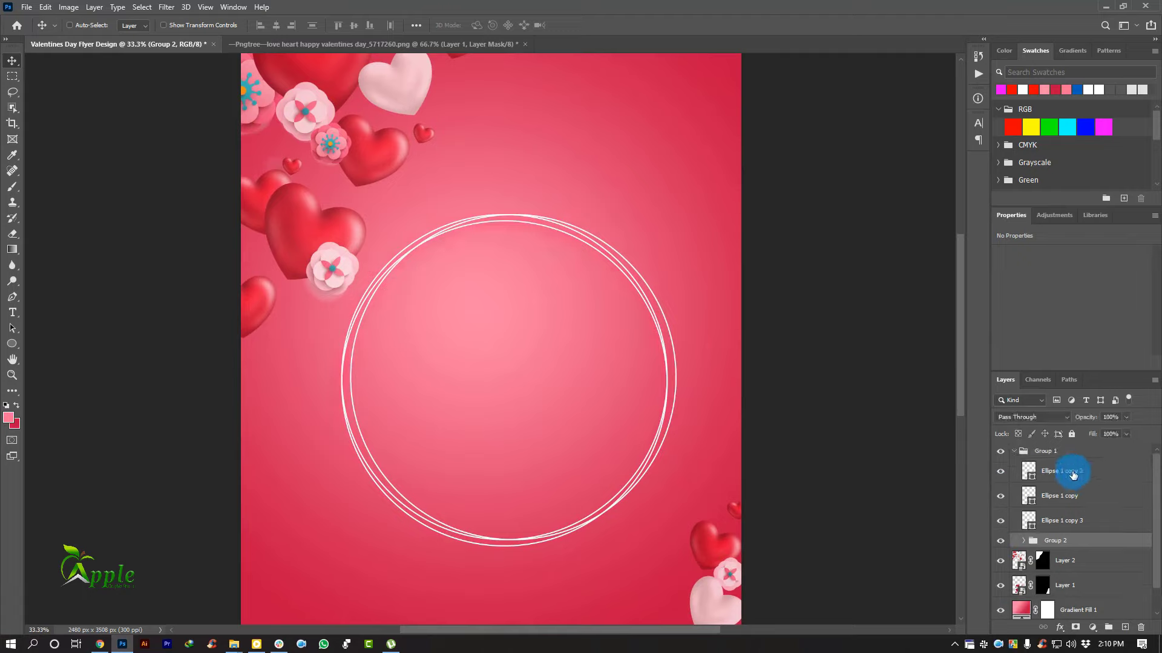
click(1015, 452)
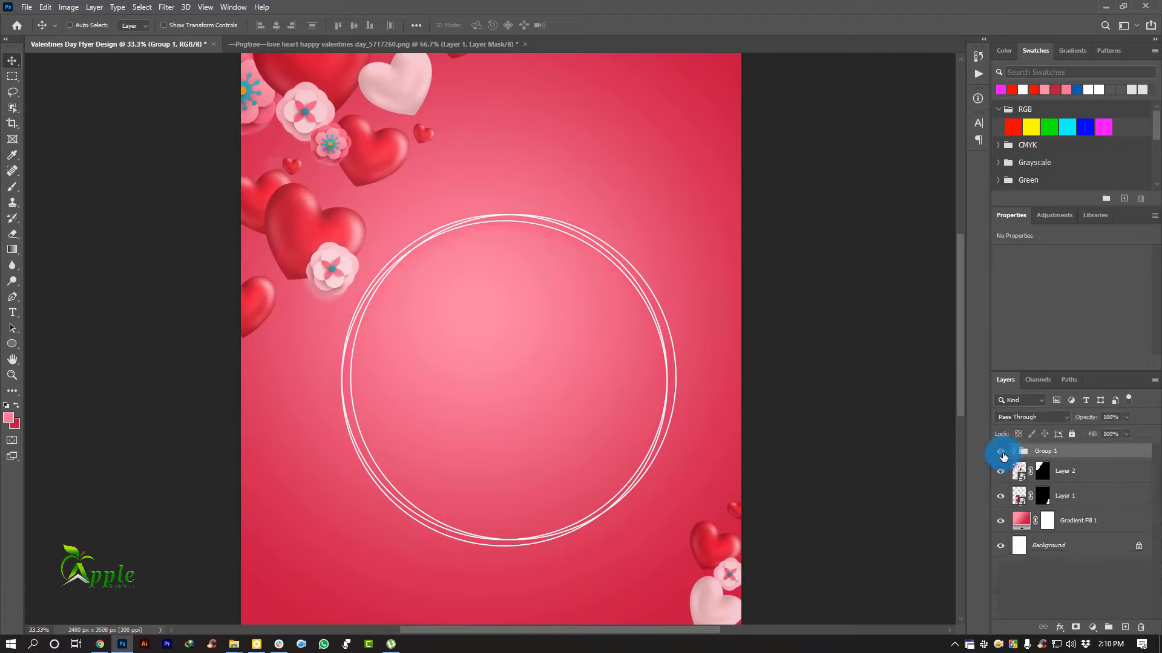
click(1000, 452)
key(ctrl+minus)
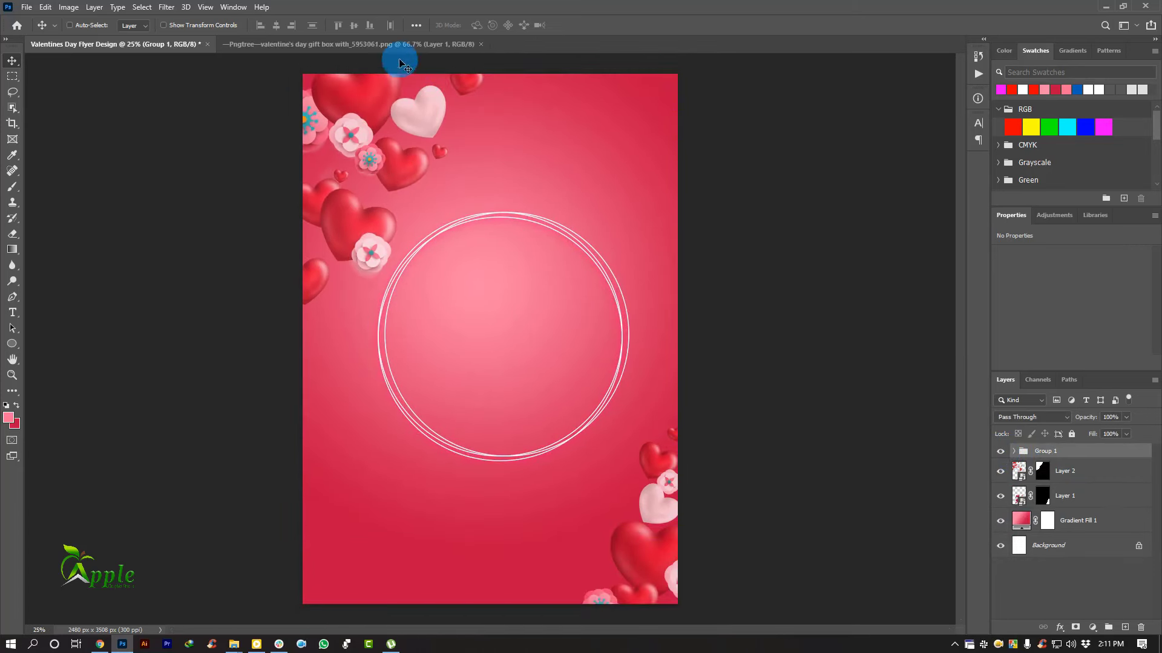
Step: Bring the heart-shaped gift box into the flyer as Layer 3, placed low inside the rings
click(389, 47)
mouse_move(383, 276)
mouse_down()
mouse_move(132, 46)
mouse_move(538, 329)
mouse_move(517, 354)
mouse_up()
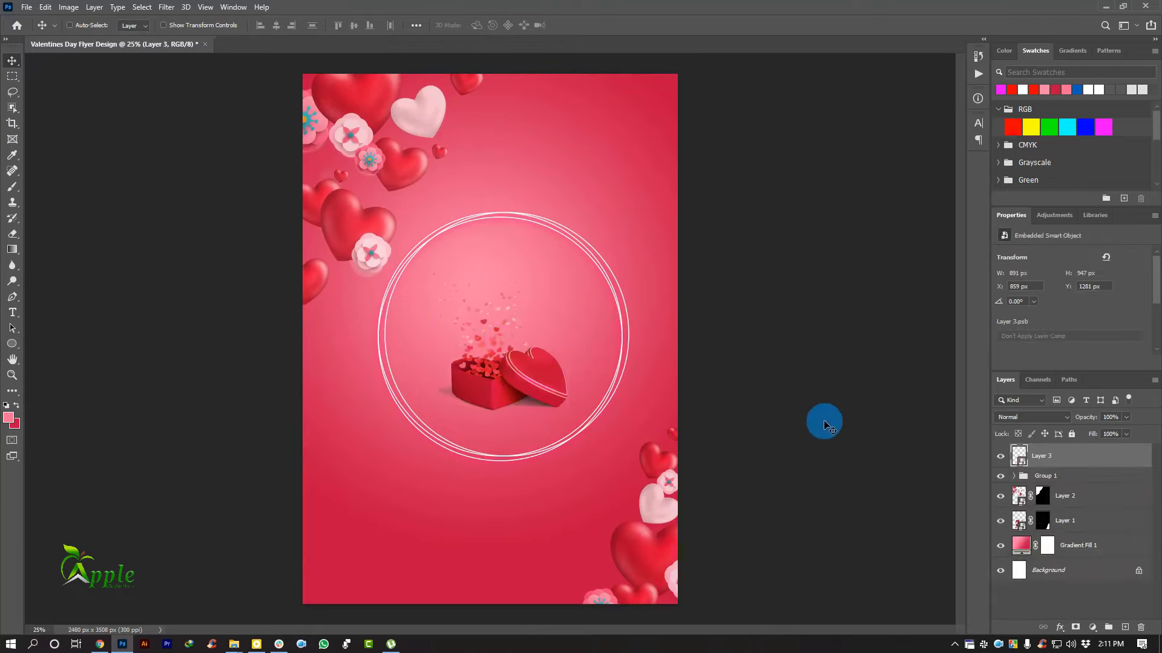
scroll(547, 317, up, 1)
scroll(548, 317, up, 1)
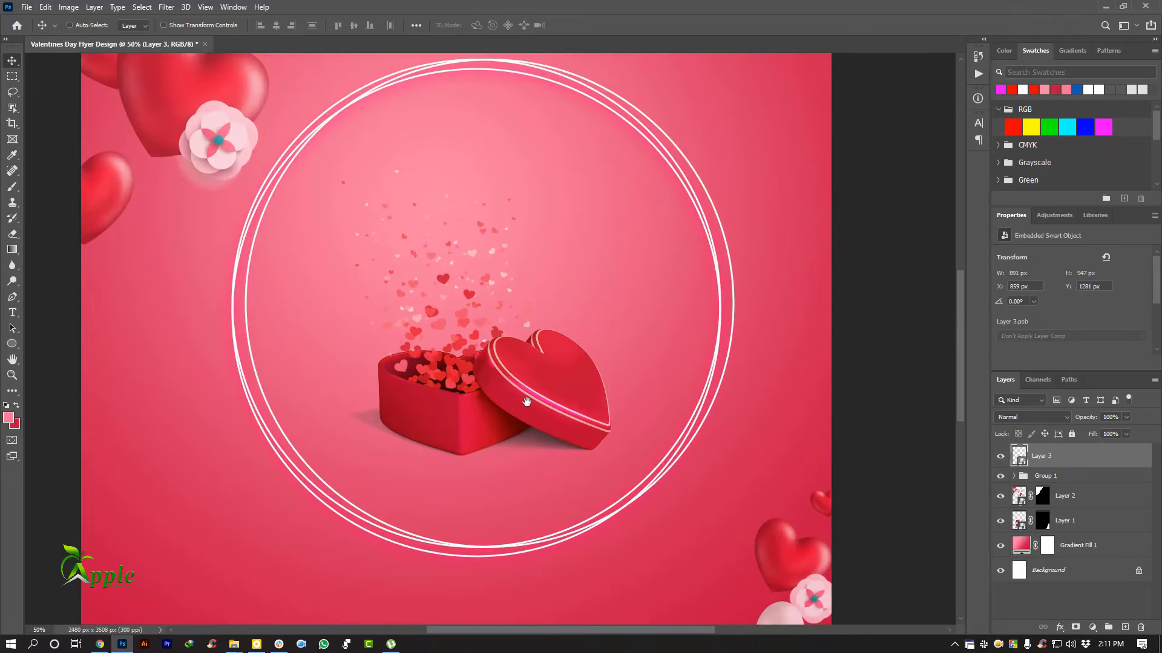
drag(530, 309, 529, 356)
drag(615, 321, 619, 317)
scroll(920, 327, down, 2)
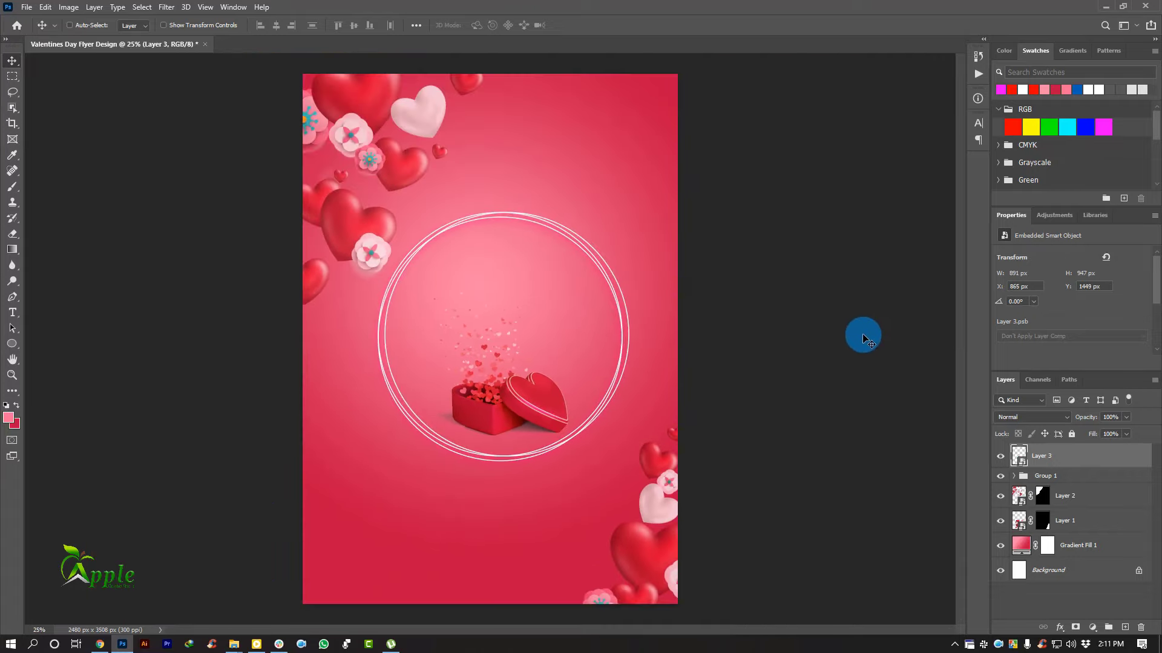
key(shift+Up)
key(shift+Up)
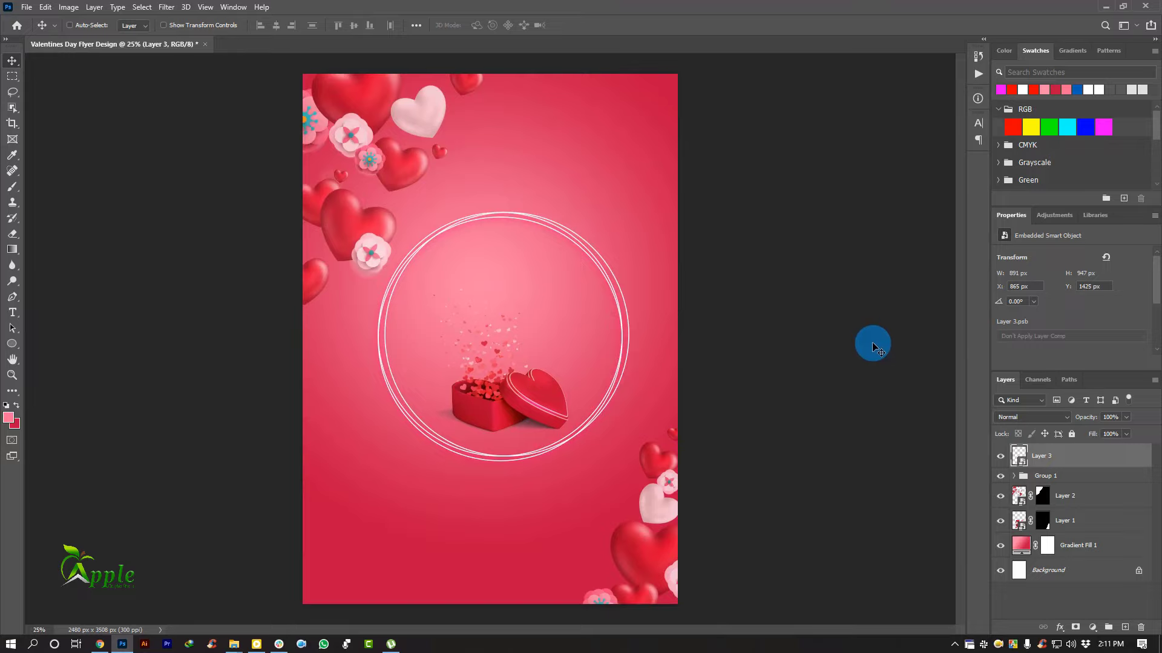
Step: Start a 38 pt text layer inside the ring reading 'Valentines Day'
key(t)
click(431, 324)
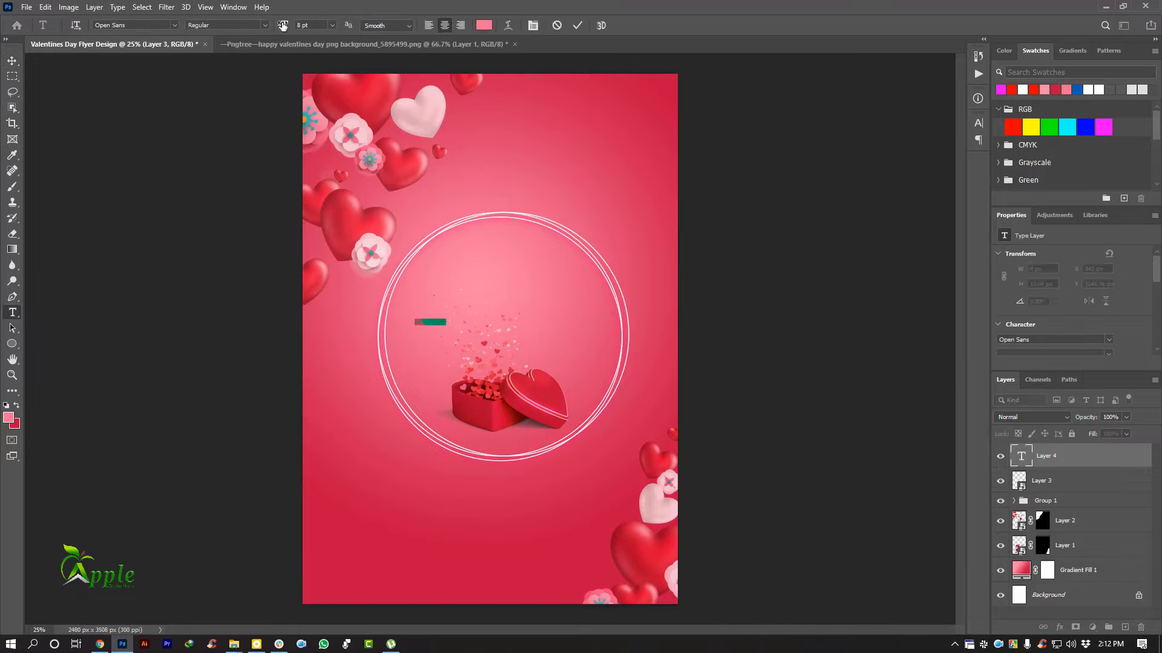
drag(282, 25, 301, 27)
click(453, 347)
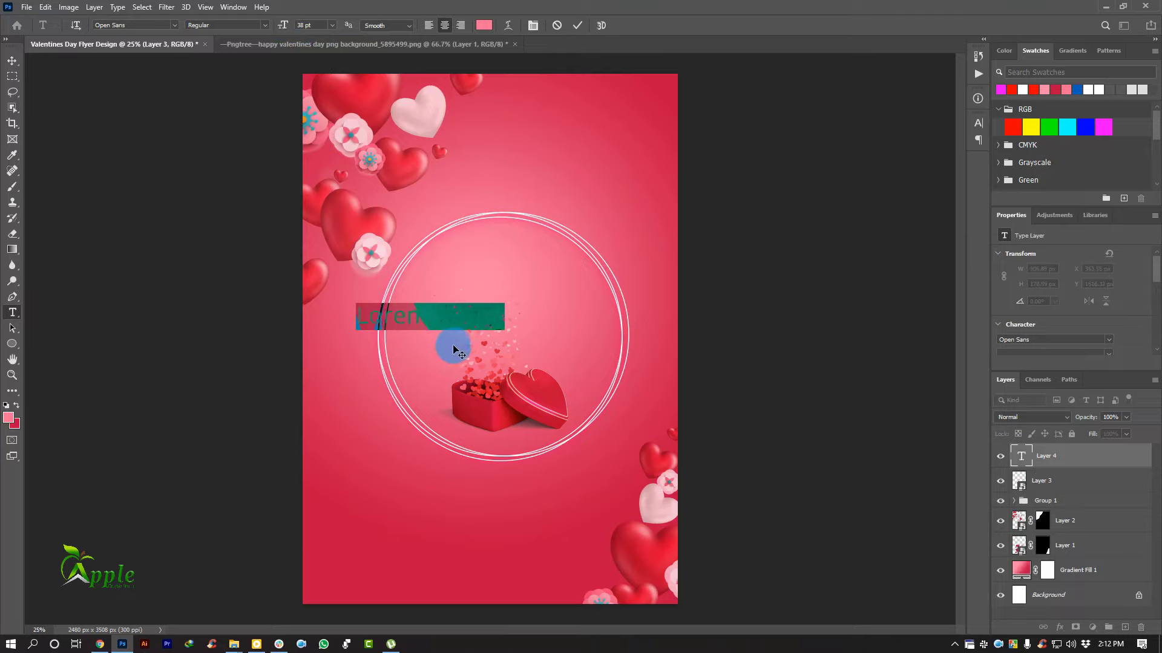
key(BackSpace)
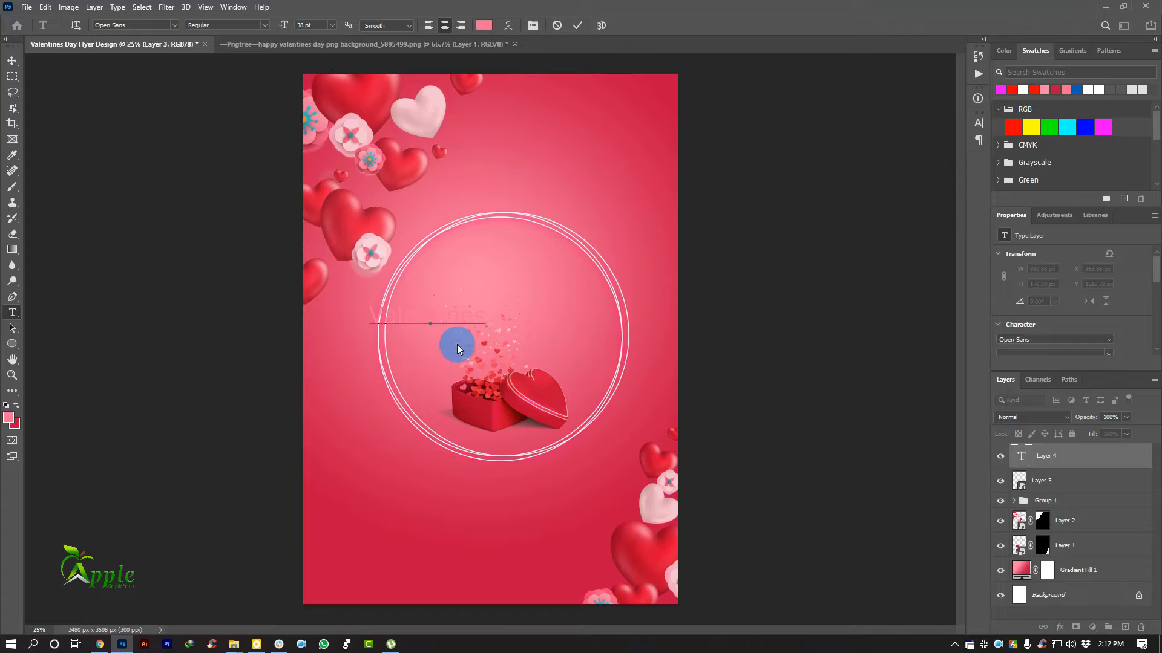
key(ctrl+a)
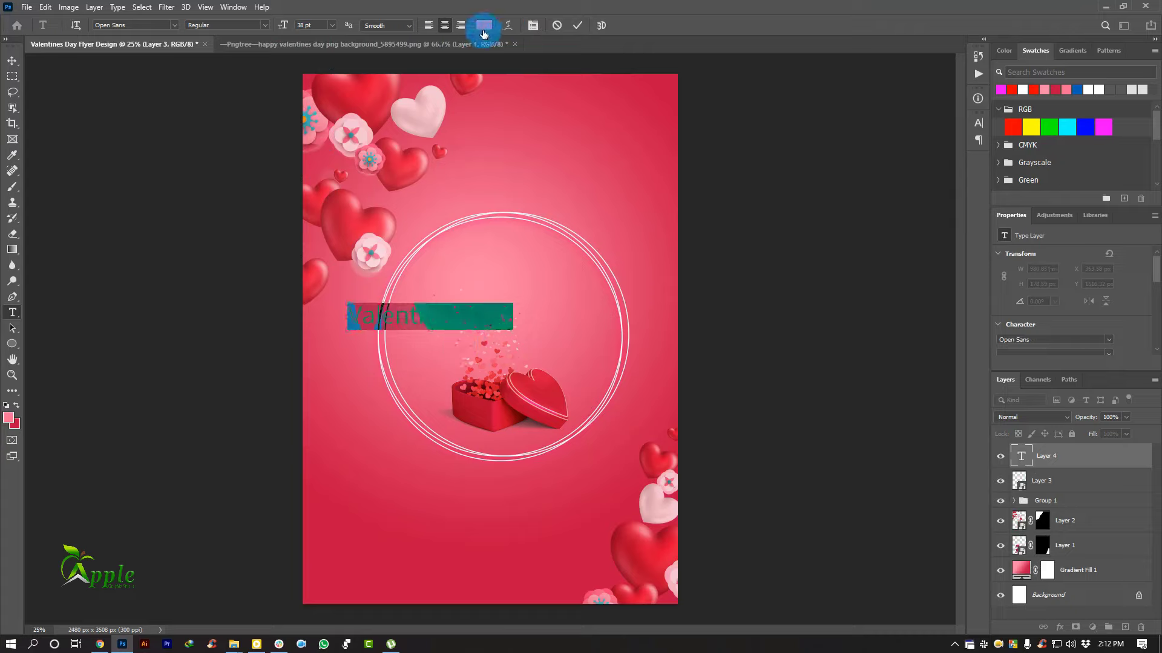
Step: Make the Valentines Day title white and centre it in the ring
click(484, 25)
drag(834, 435, 805, 421)
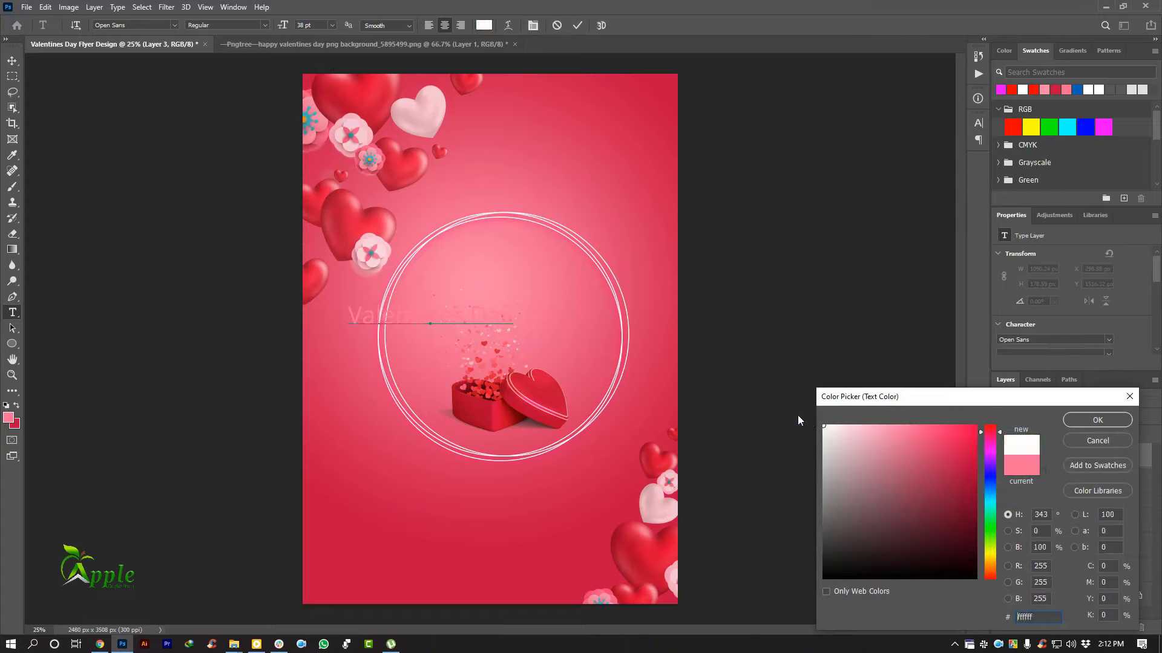
click(1097, 420)
click(577, 25)
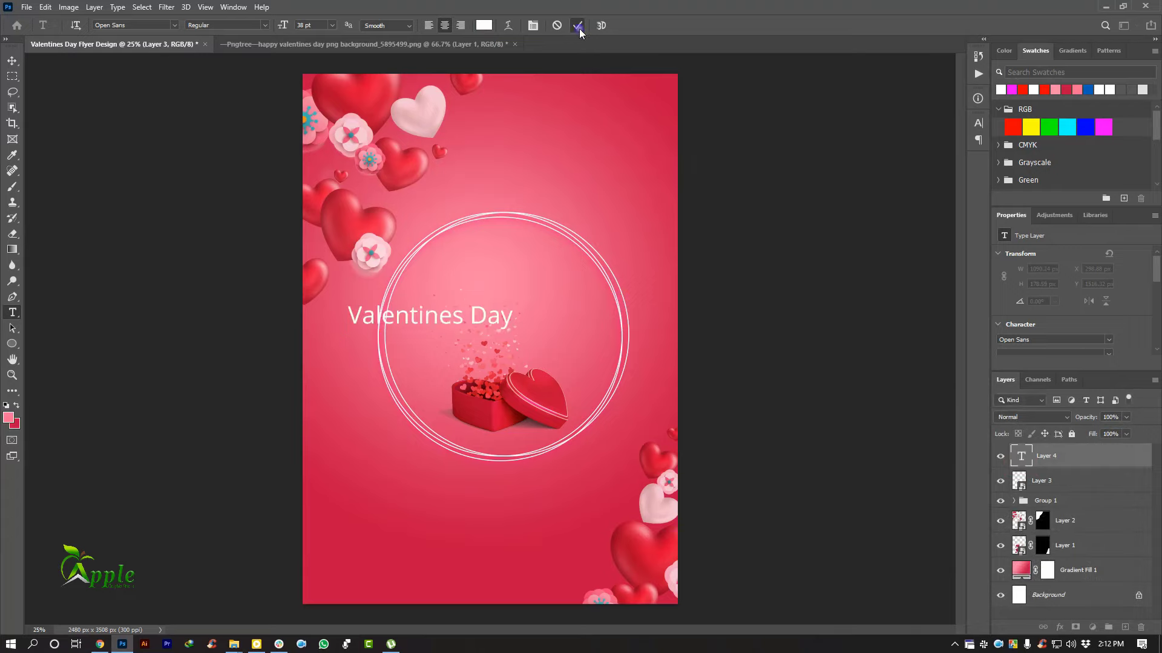
click(12, 60)
mouse_move(427, 265)
mouse_down()
mouse_move(498, 284)
mouse_move(502, 257)
mouse_up()
click(738, 277)
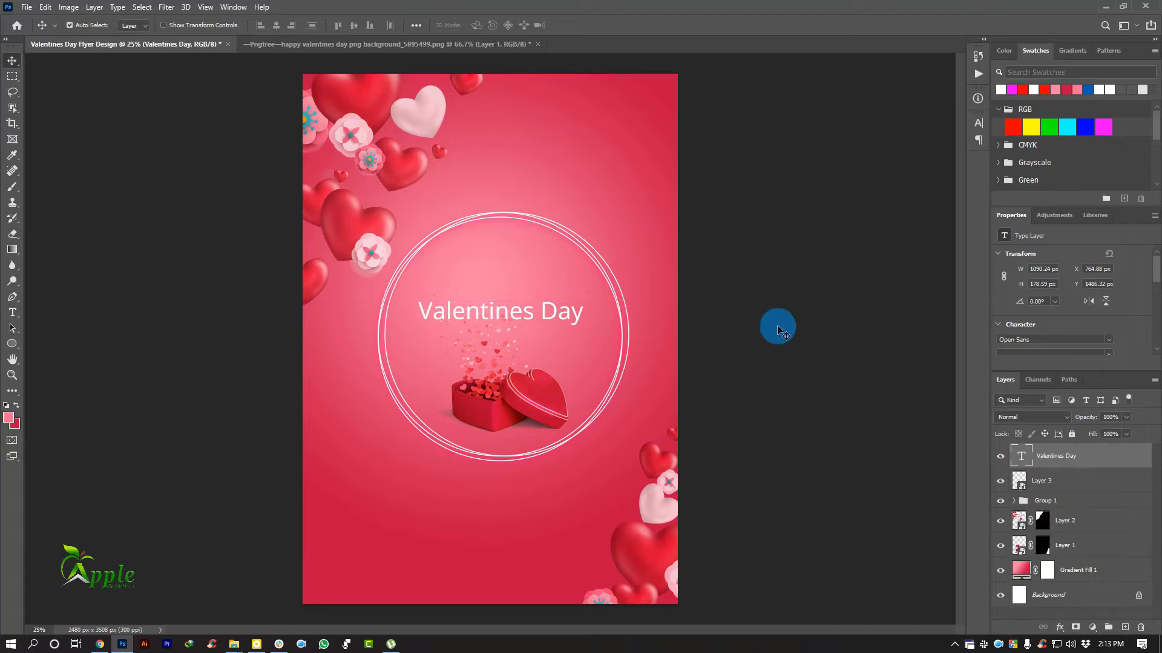
Step: Trim the title to just 'Valentines' by deleting the word Day
click(978, 123)
click(13, 312)
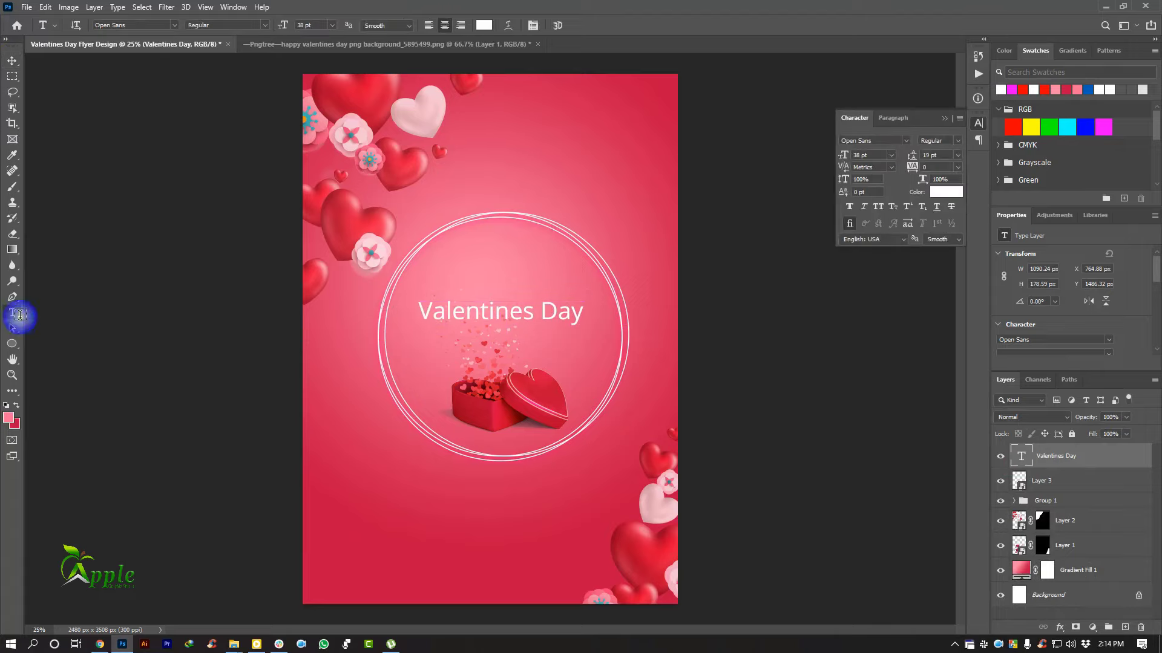
double_click(531, 312)
key(BackSpace)
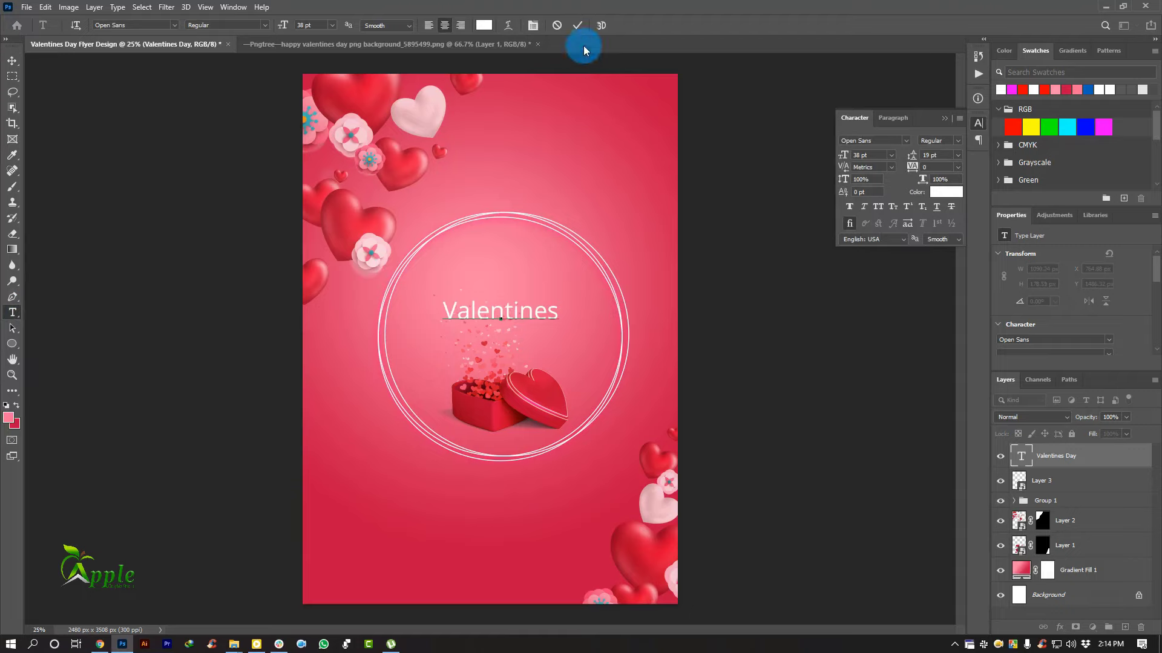
click(578, 25)
Step: Set Valentines to 45 pt, scale it up, and centre it above the gift box
click(12, 61)
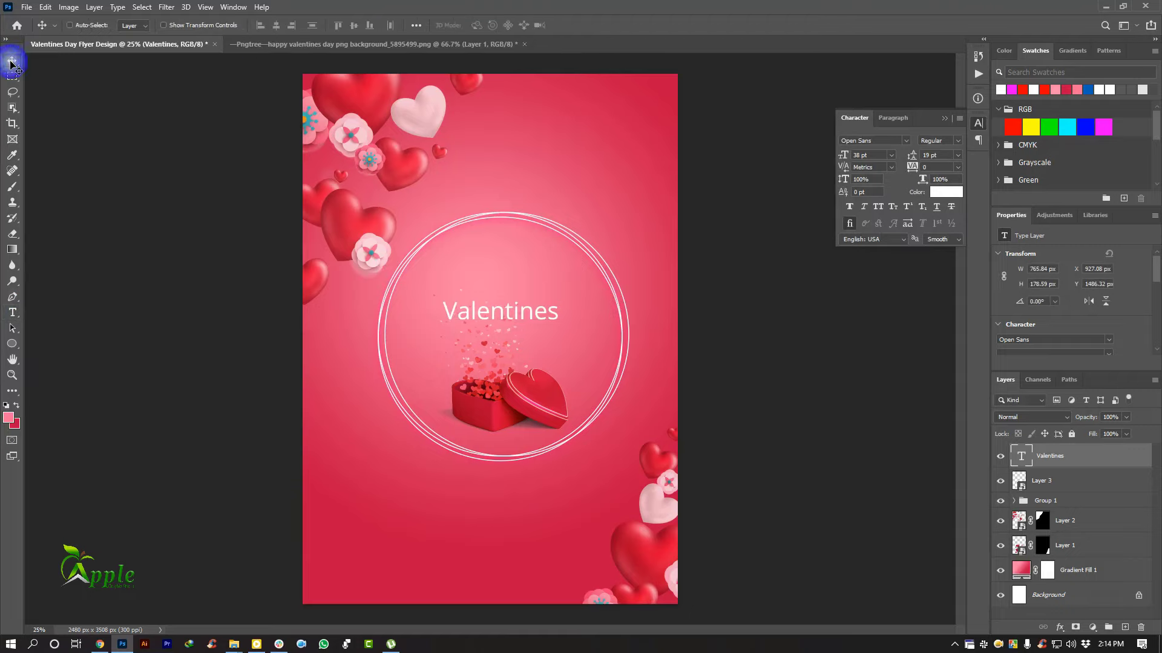
click(45, 6)
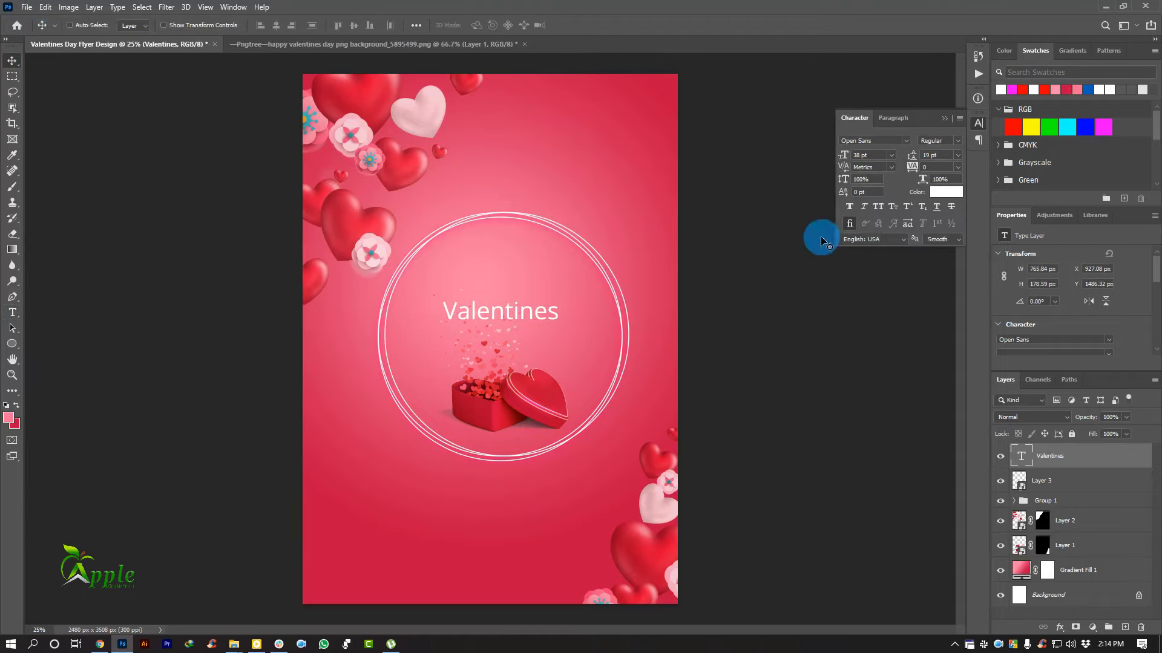
click(860, 155)
text(45)
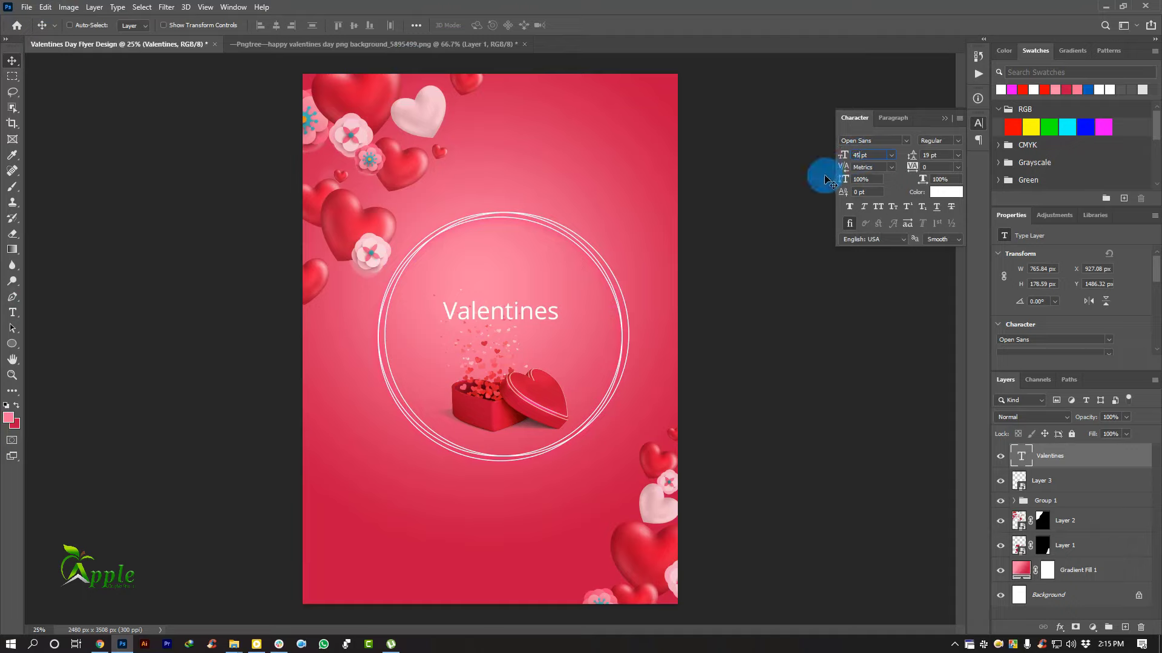
key(Return)
drag(519, 292, 518, 306)
key(ctrl+t)
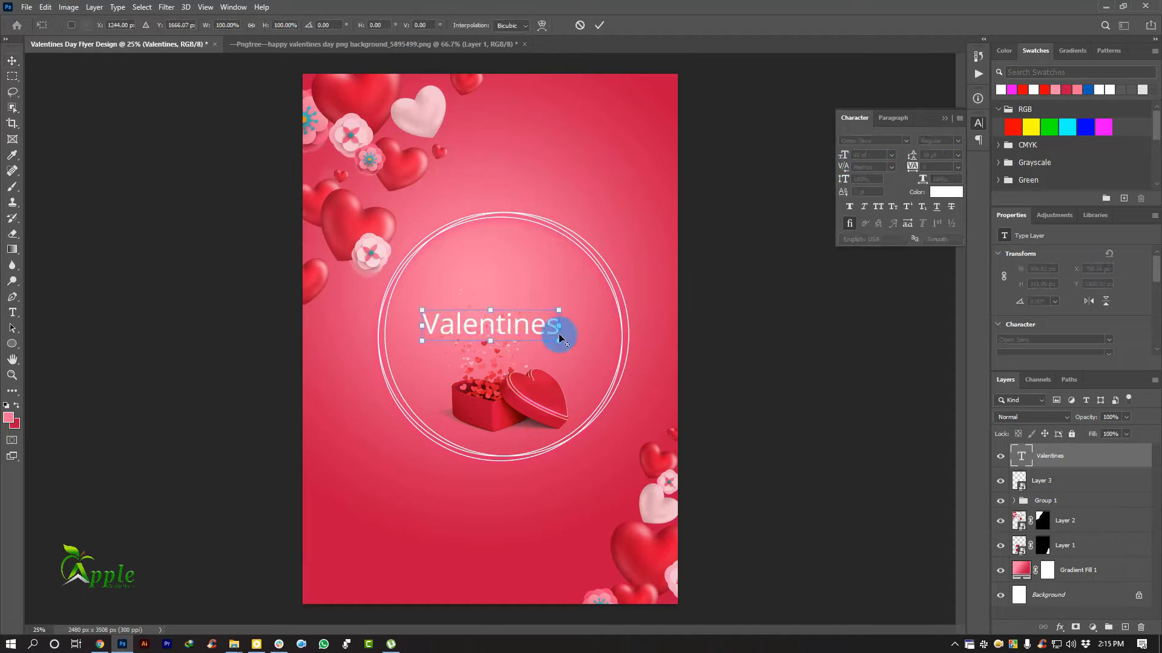
drag(569, 345, 567, 343)
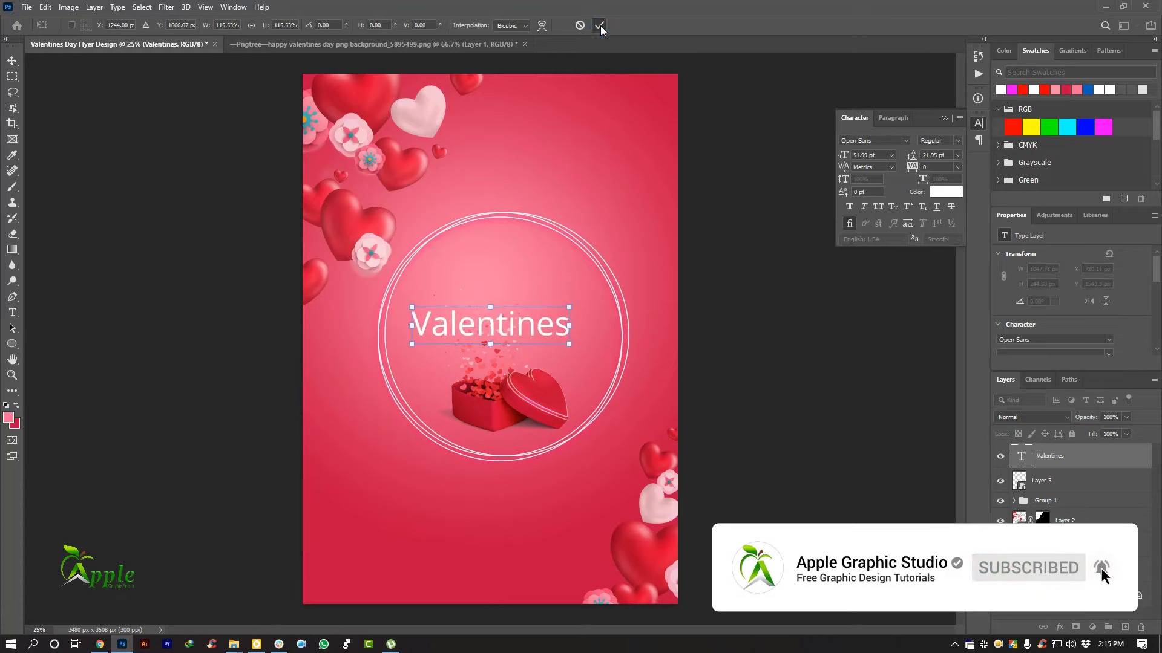
click(288, 145)
click(12, 60)
drag(405, 283, 416, 272)
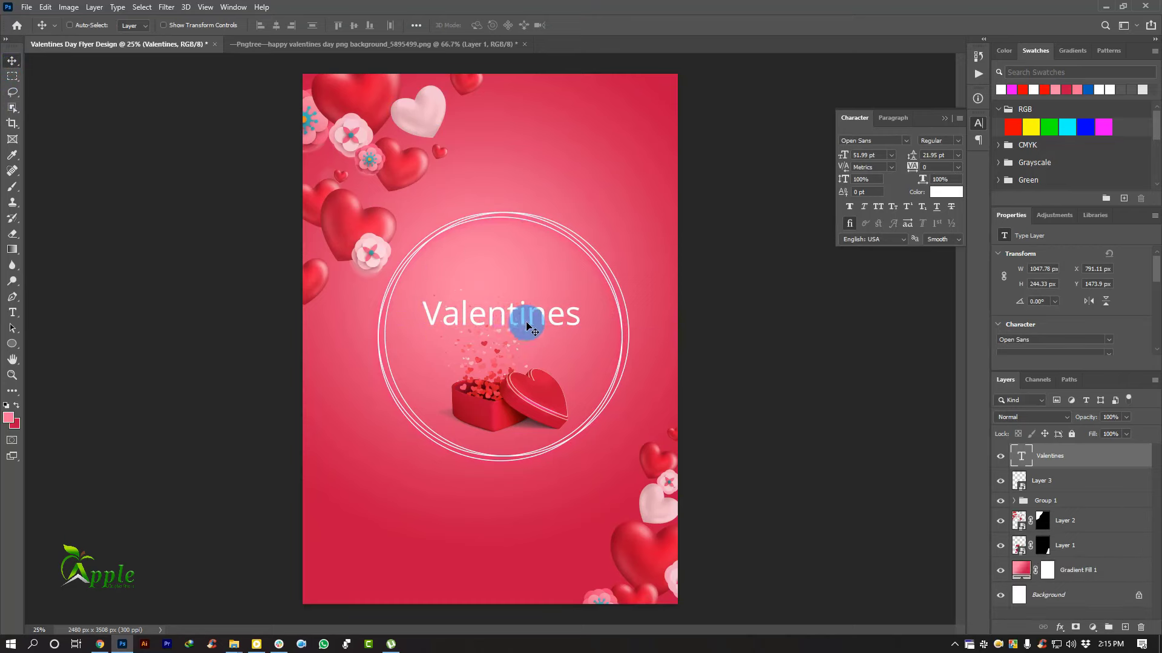
click(904, 141)
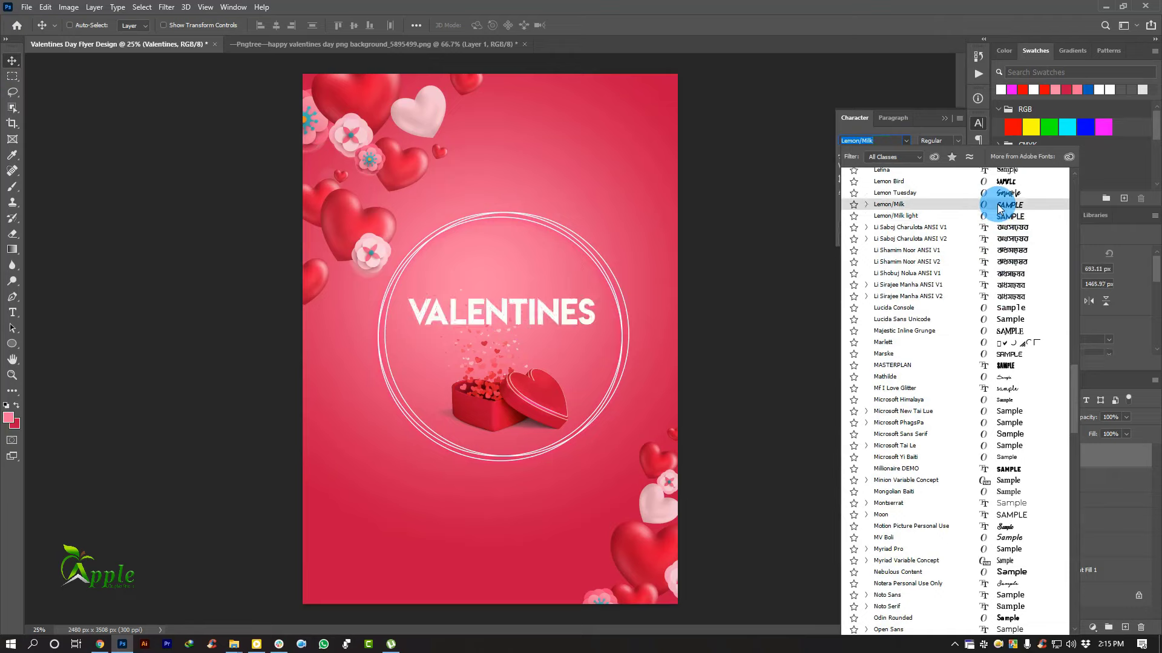
Step: Set the Valentines title in the Great Vibes script font
scroll(999, 209, up, 2)
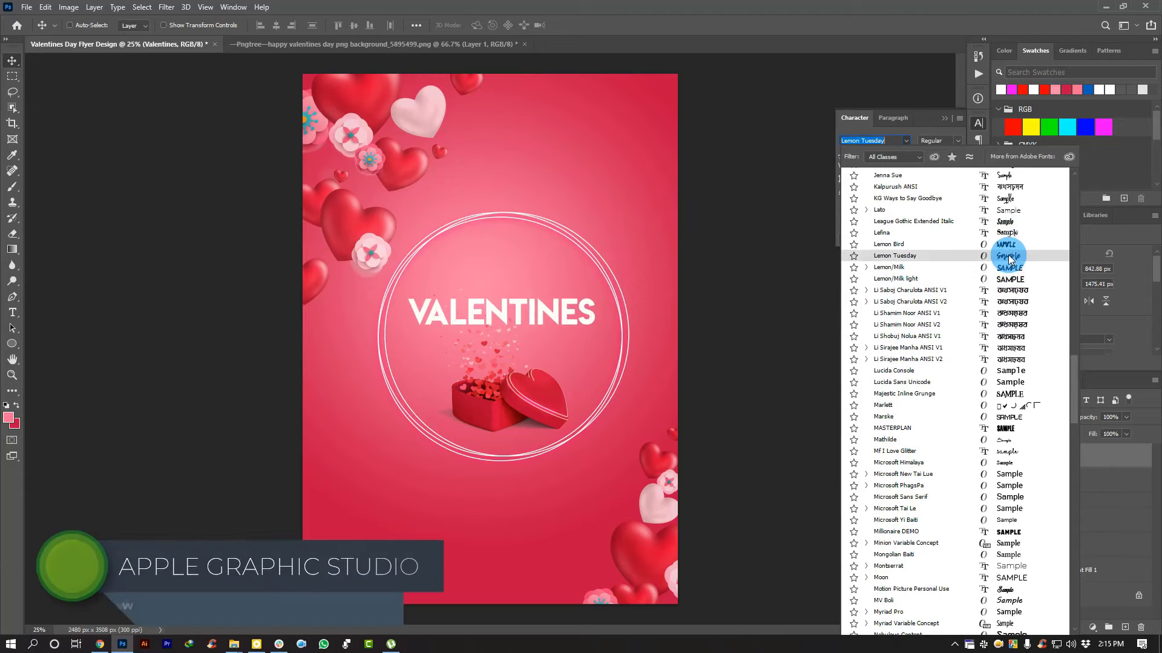
scroll(1008, 257, up, 2)
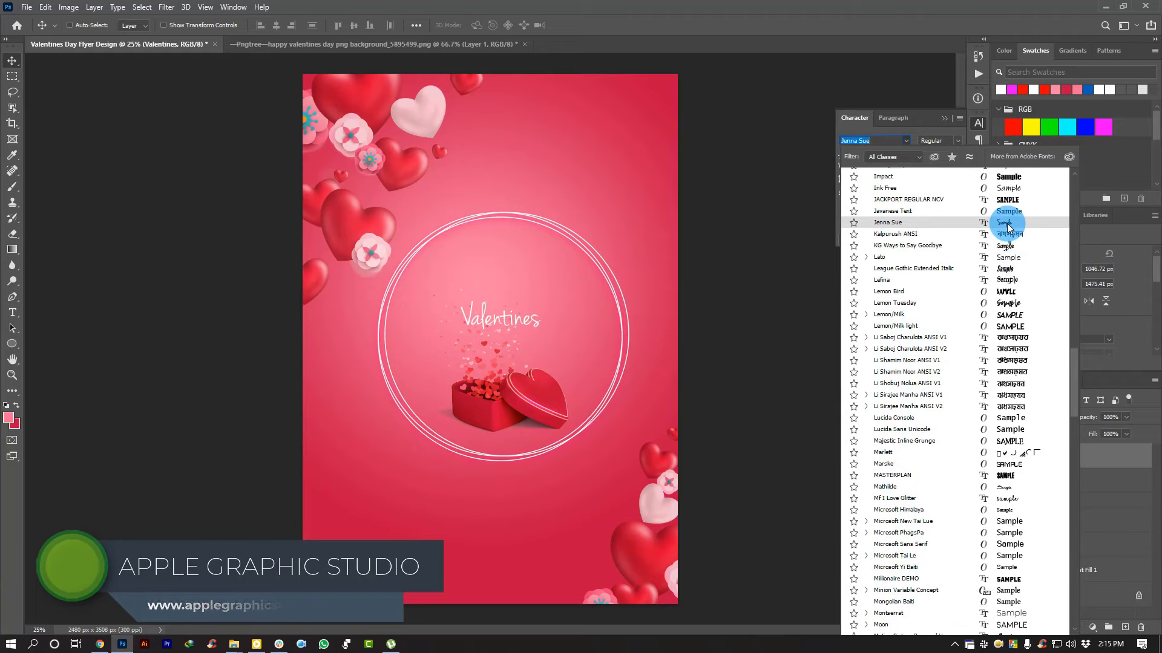
scroll(1008, 227, up, 2)
scroll(1007, 248, up, 2)
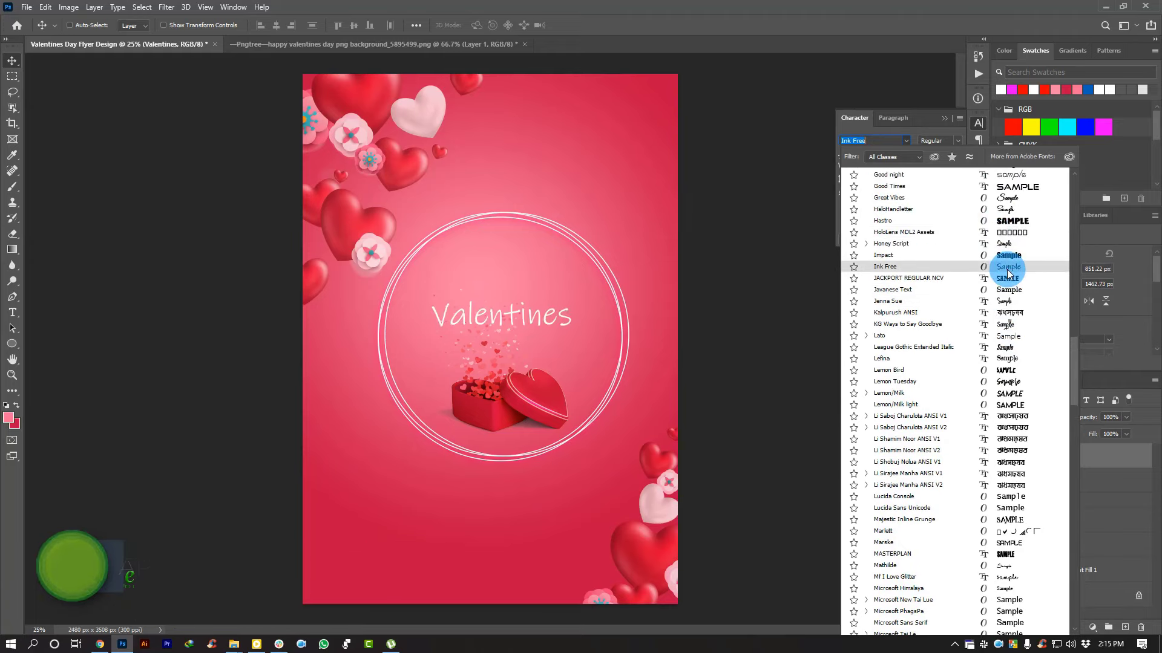
scroll(1007, 272, up, 1)
scroll(1008, 269, up, 1)
scroll(1008, 264, up, 1)
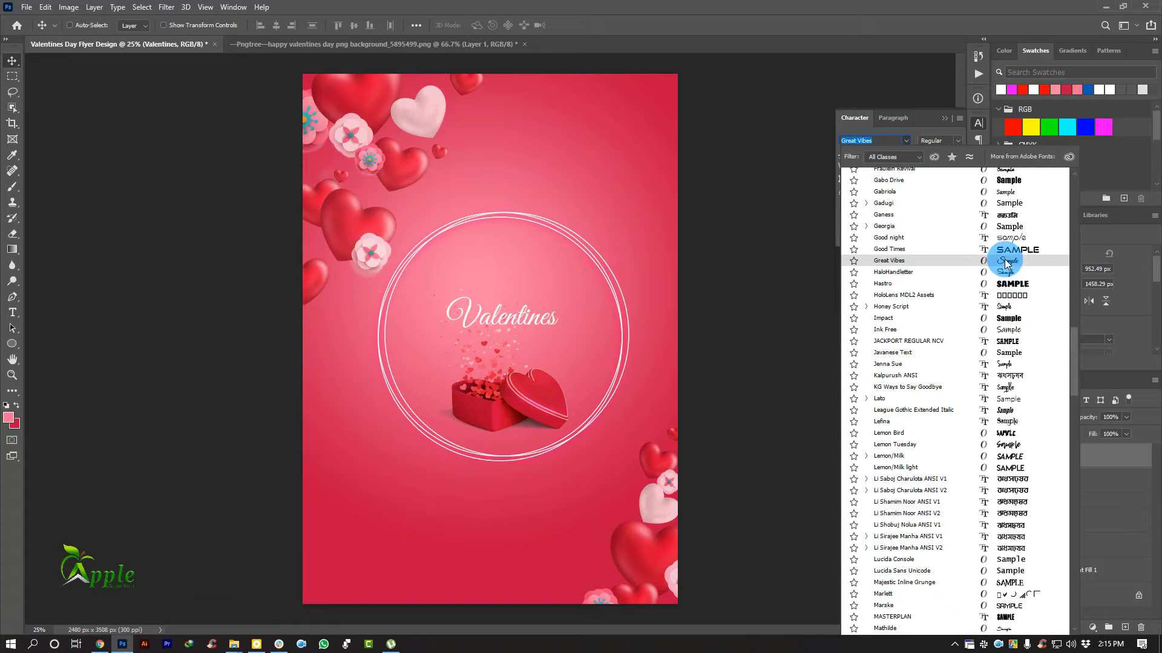
click(1006, 262)
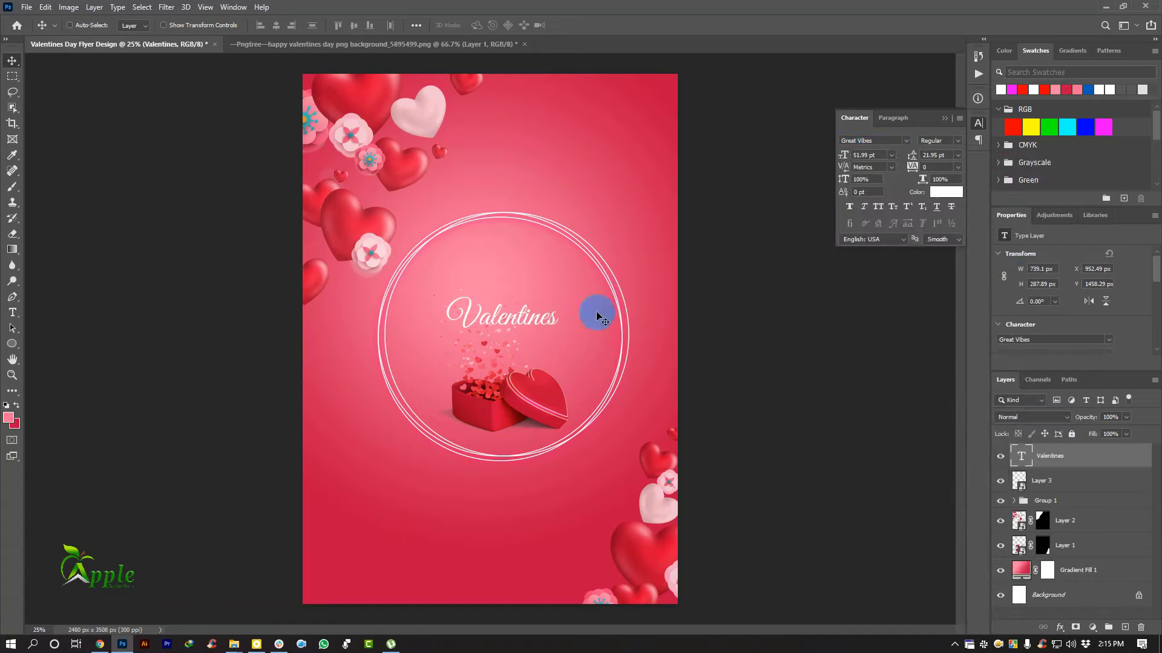
Step: Scale the Valentines text up to about 88 pt across the circle
key(ctrl+t)
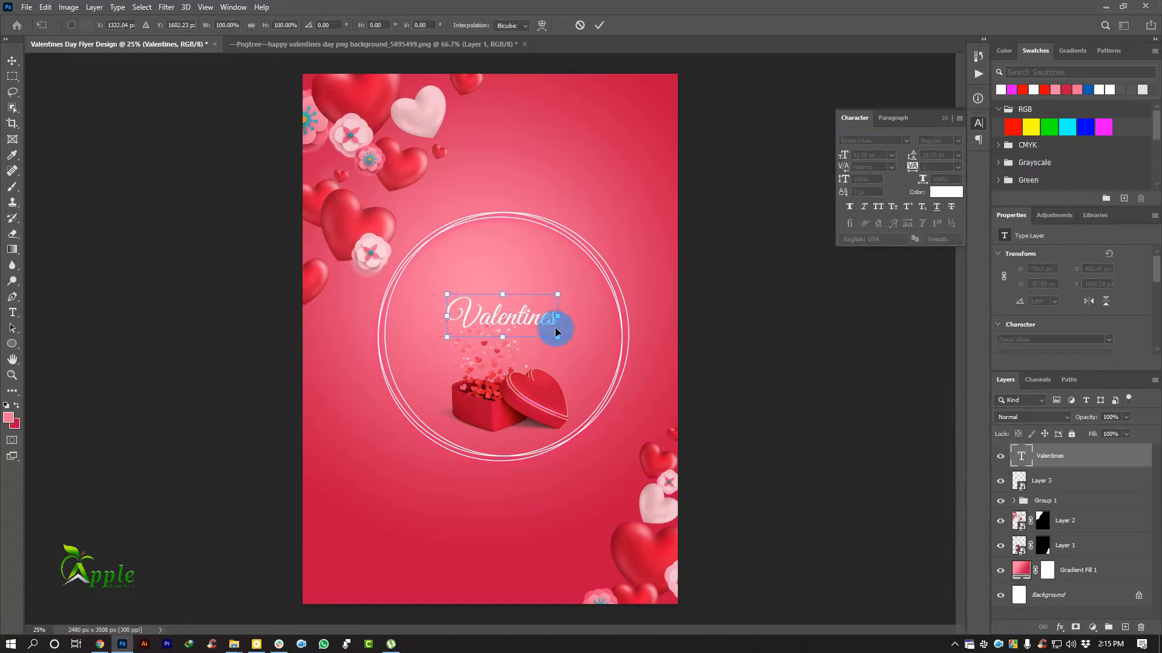
drag(558, 335, 590, 351)
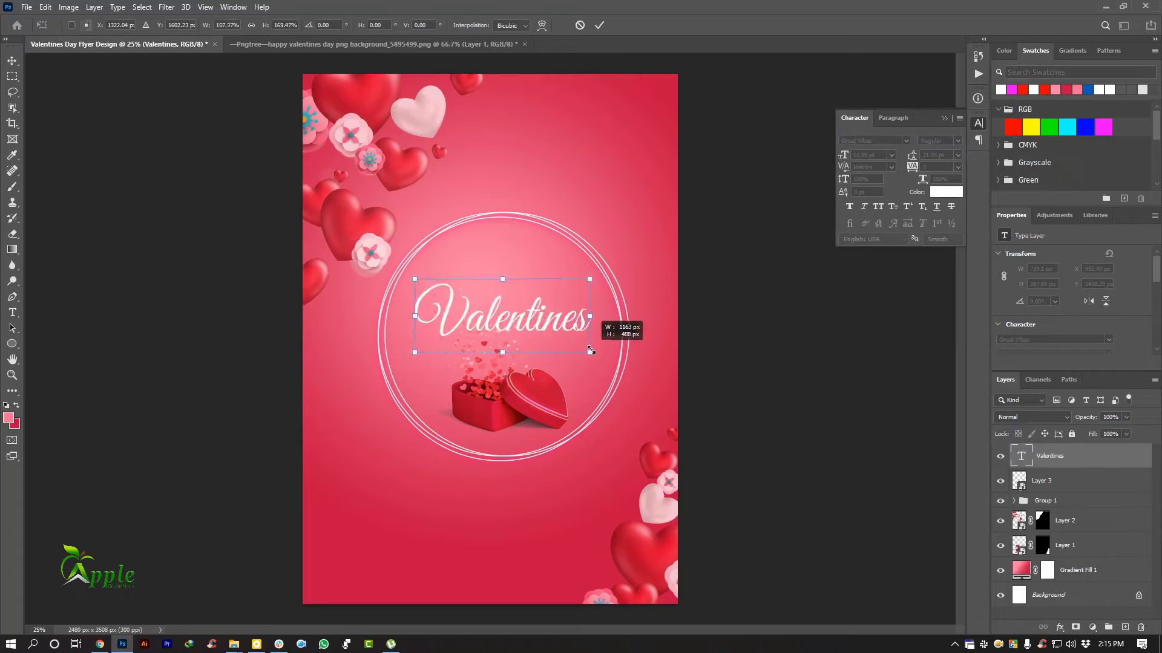
click(599, 25)
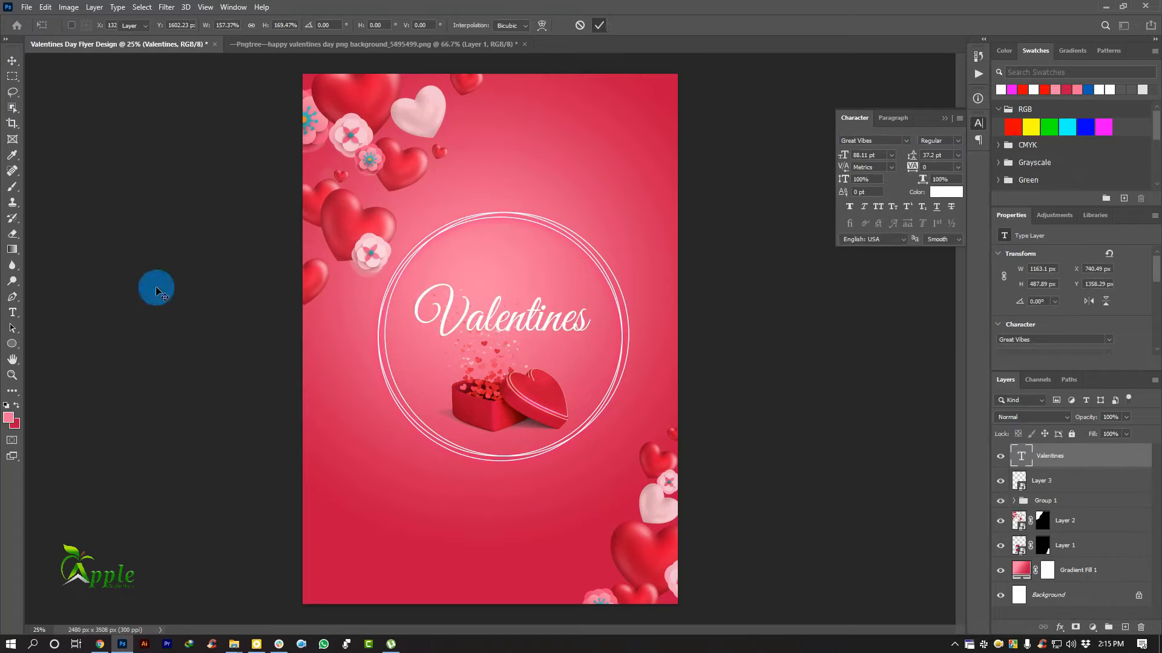
click(11, 312)
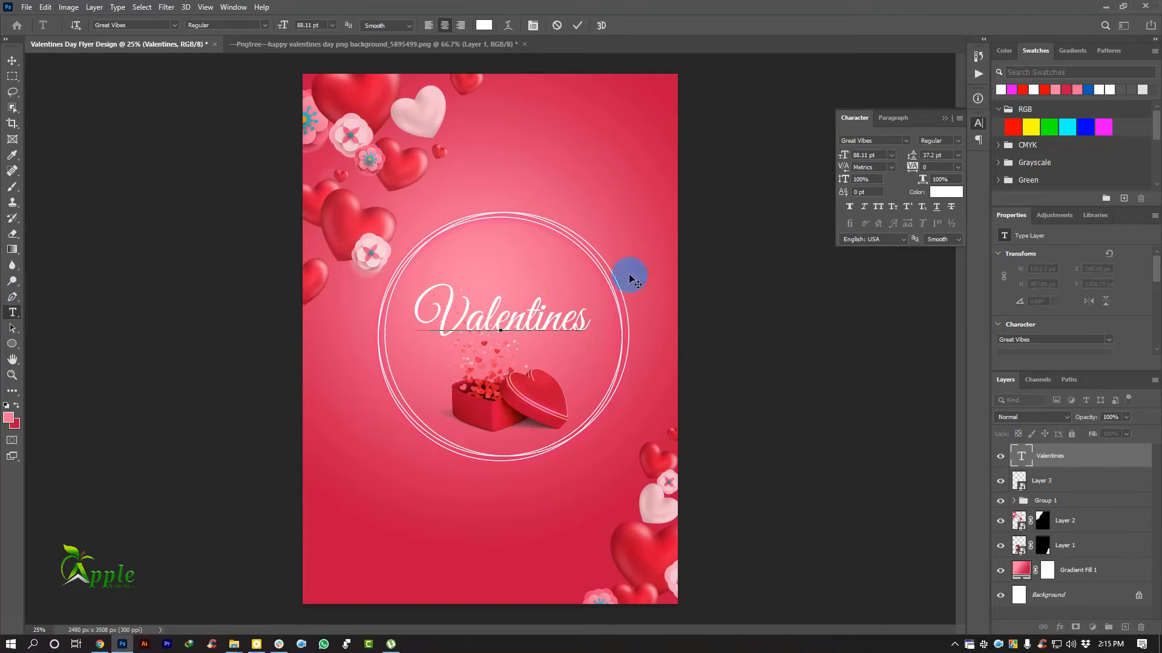
Step: Add the word 'Happy' above the right end of Valentines, slightly scaled down
click(540, 244)
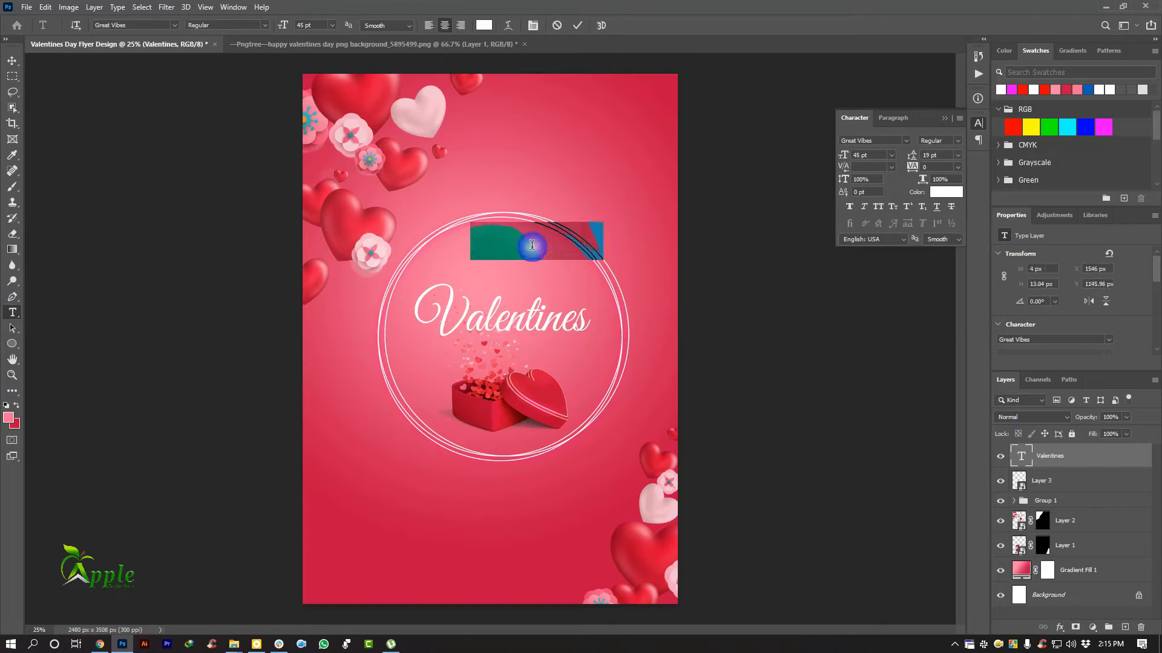
text(Happy)
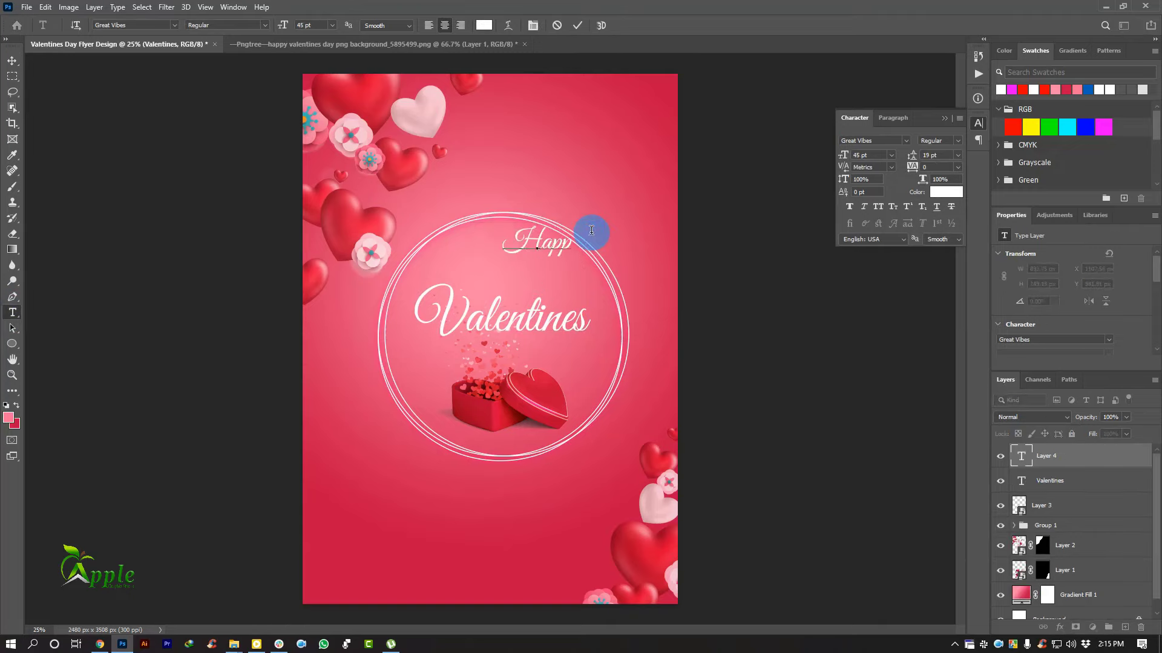
click(580, 27)
click(12, 61)
drag(549, 253, 559, 279)
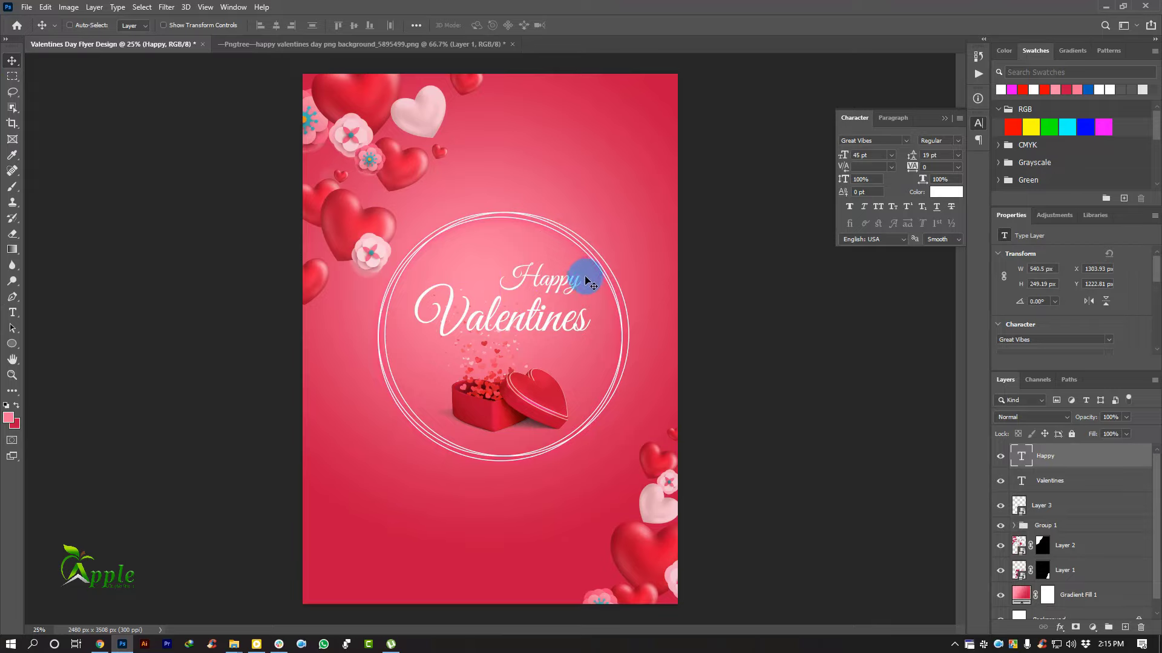
key(ctrl+t)
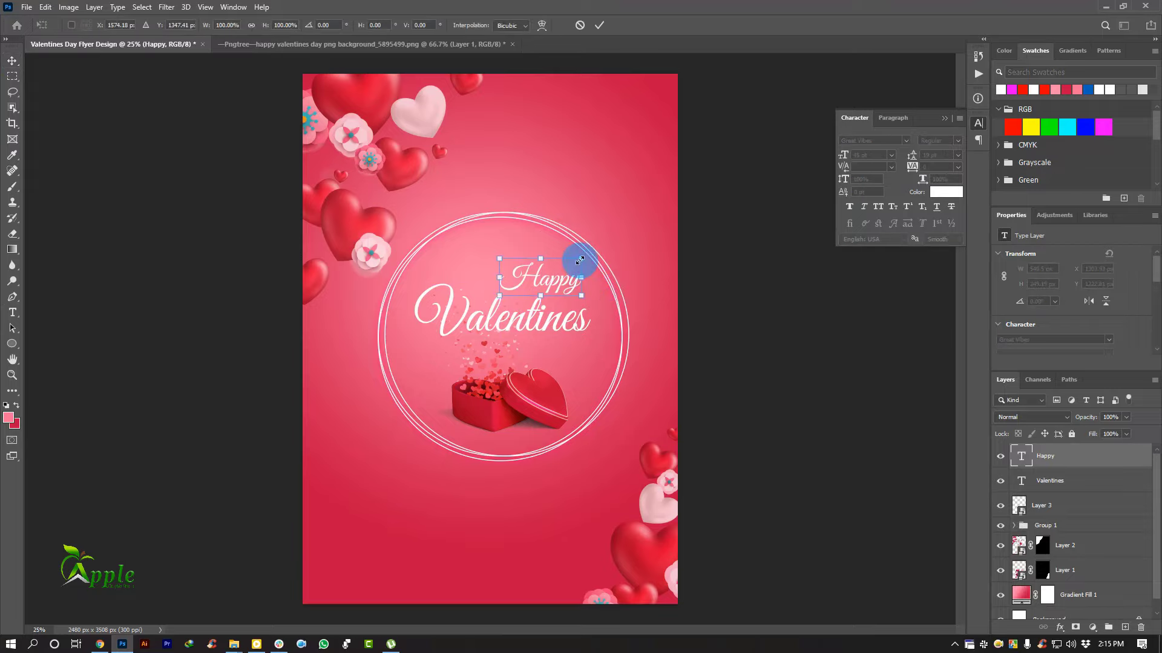
drag(580, 261, 568, 264)
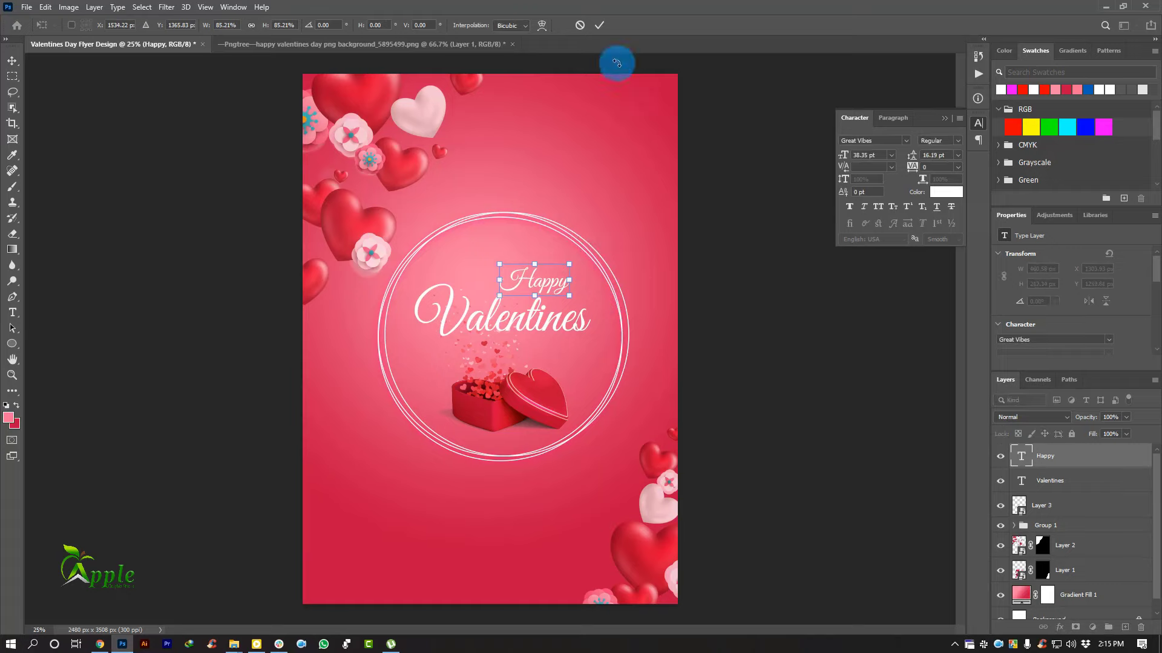
click(599, 24)
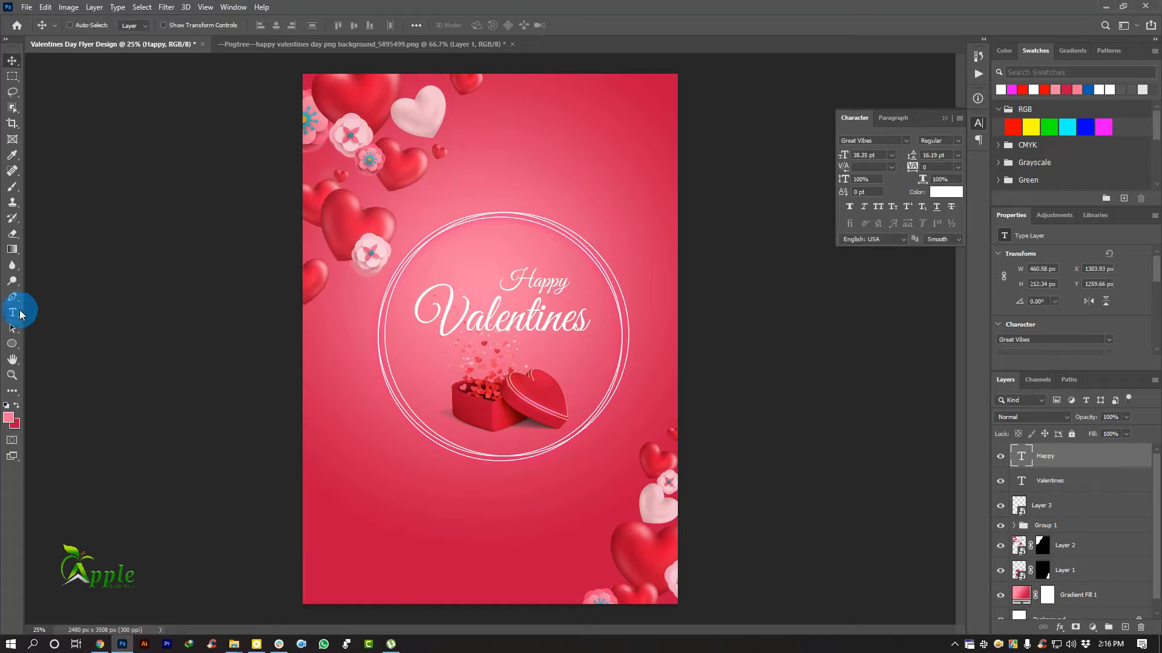
click(12, 312)
Step: Add the script word 'Day' below the right end of Valentines
click(525, 352)
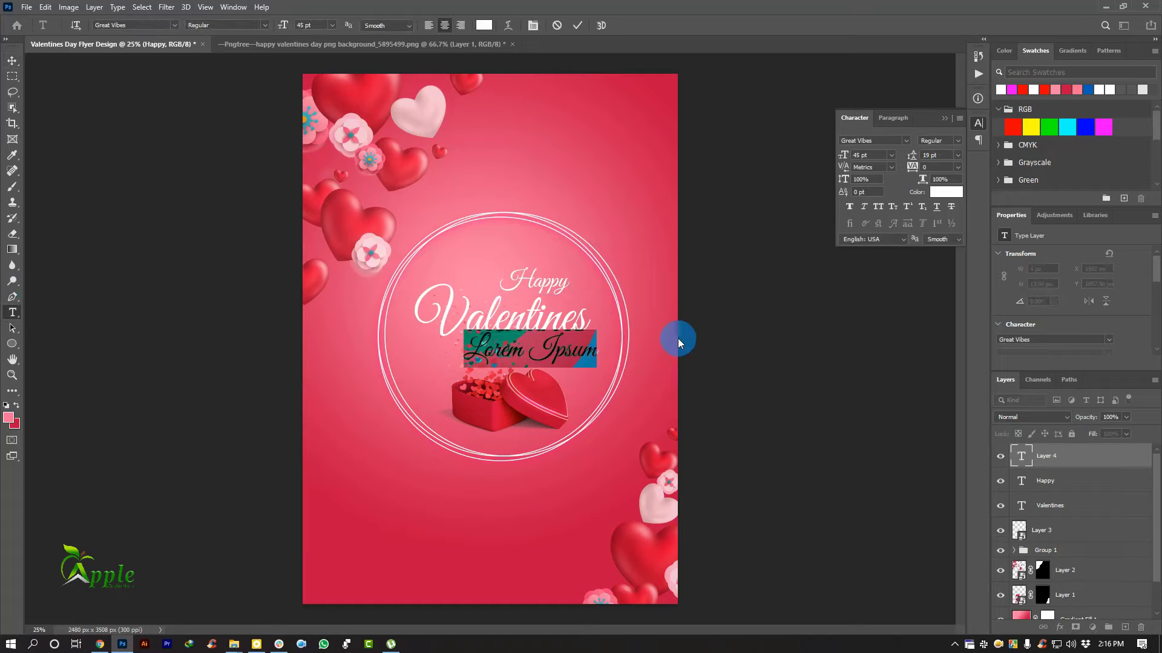
text(Day)
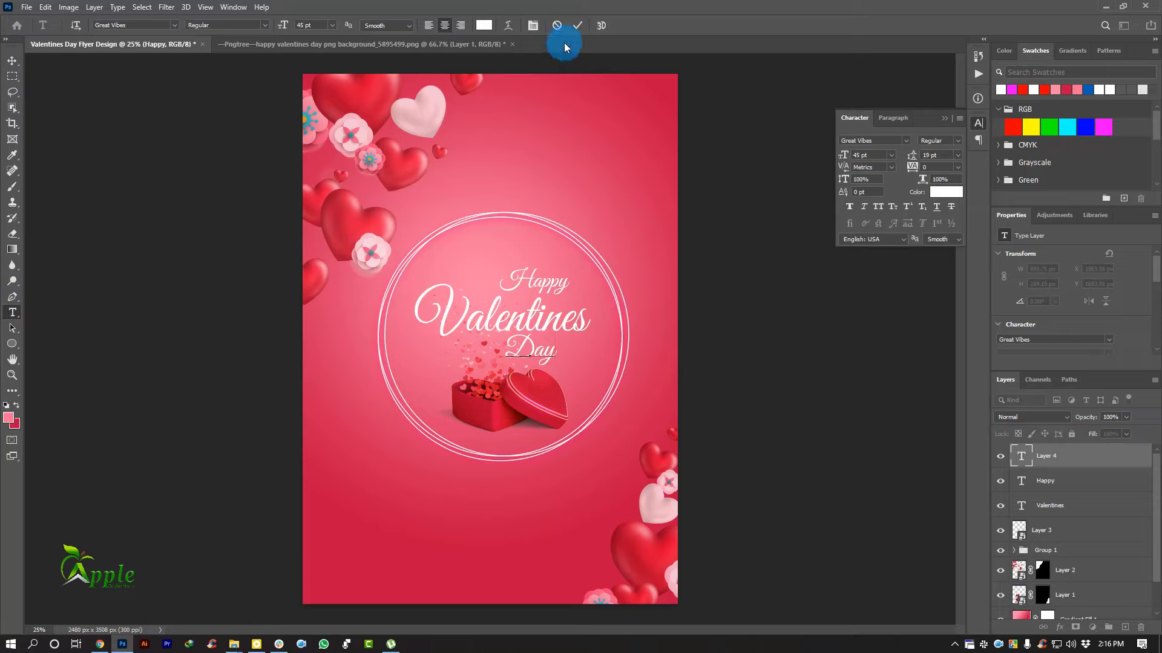
click(574, 26)
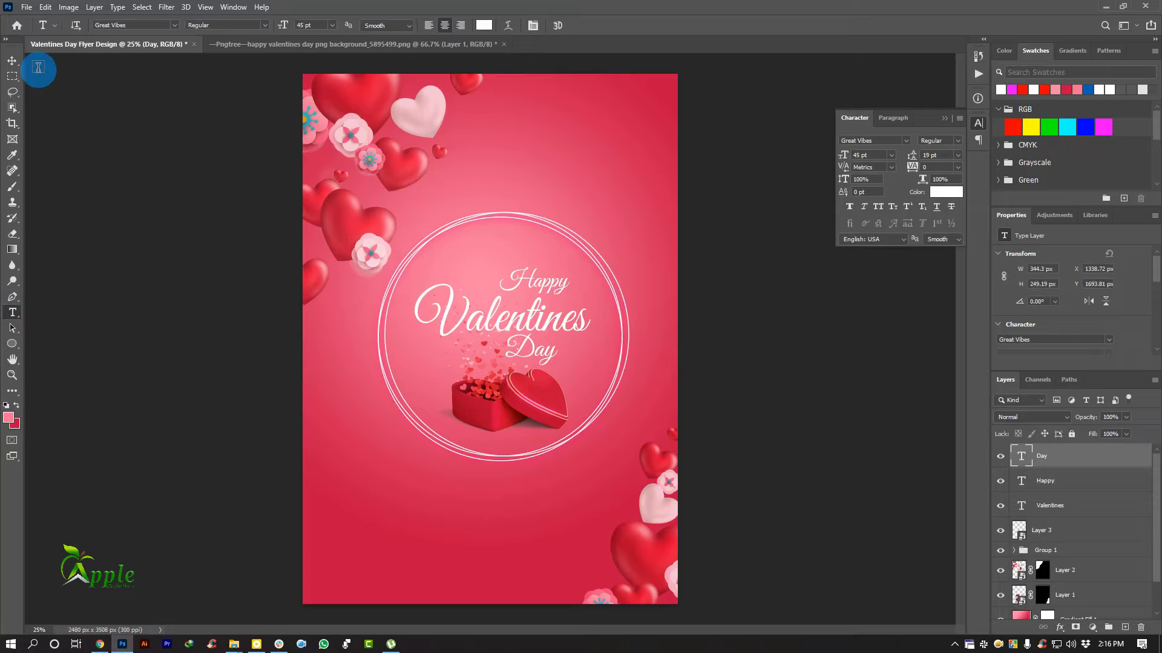
click(12, 61)
drag(629, 357, 613, 360)
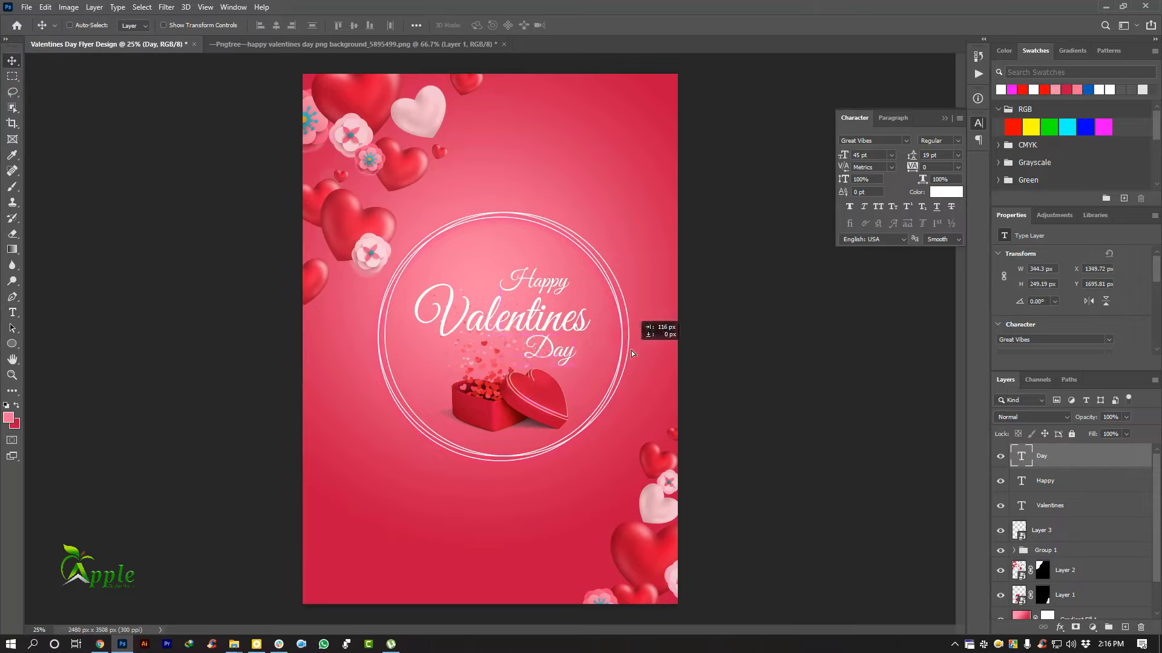
drag(613, 361, 637, 357)
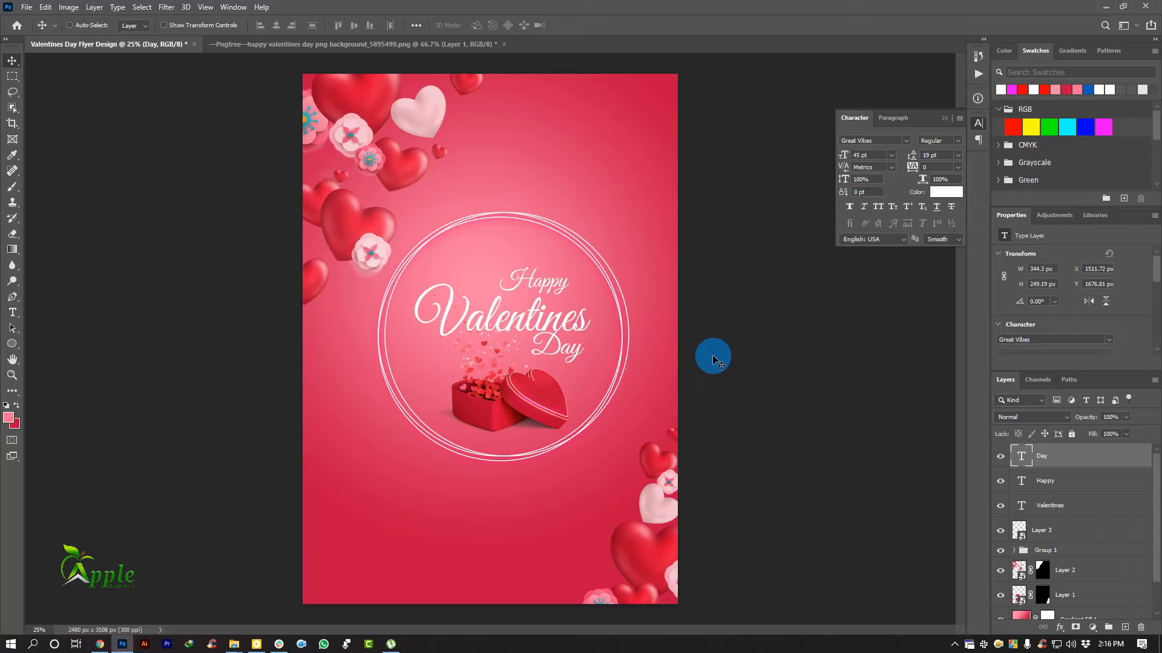
Step: Shift the Happy word slightly left and up above Valentines
scroll(552, 337, up, 1)
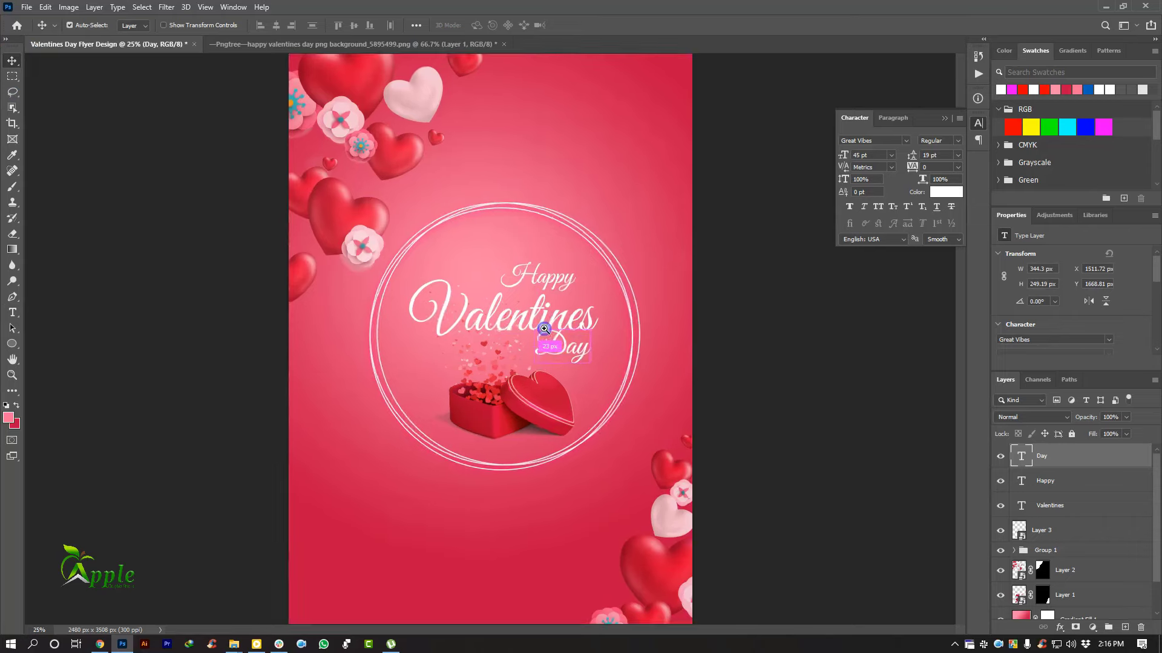
click(1053, 481)
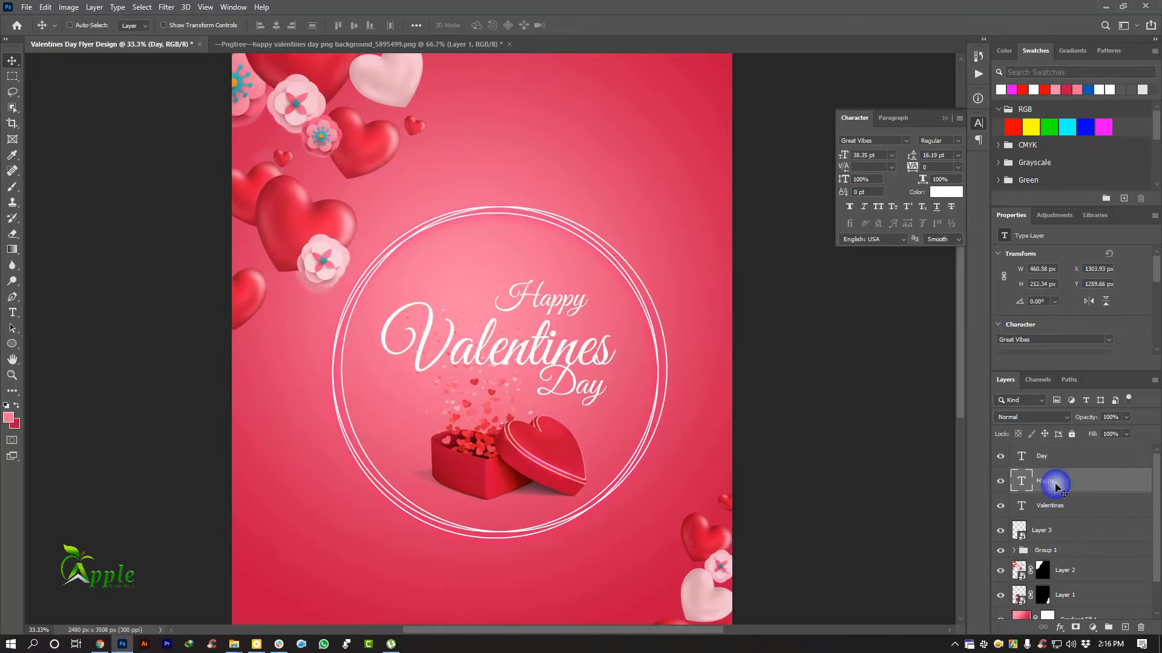
mouse_move(576, 296)
mouse_down()
mouse_move(495, 299)
mouse_move(519, 298)
mouse_up()
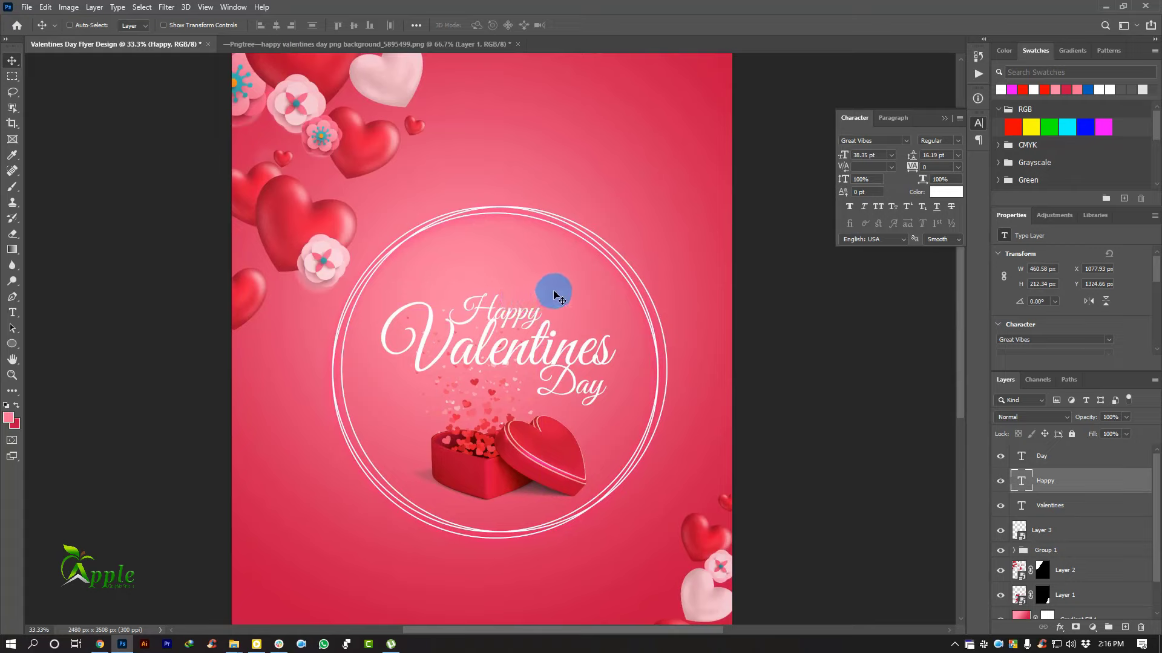
drag(564, 298, 532, 299)
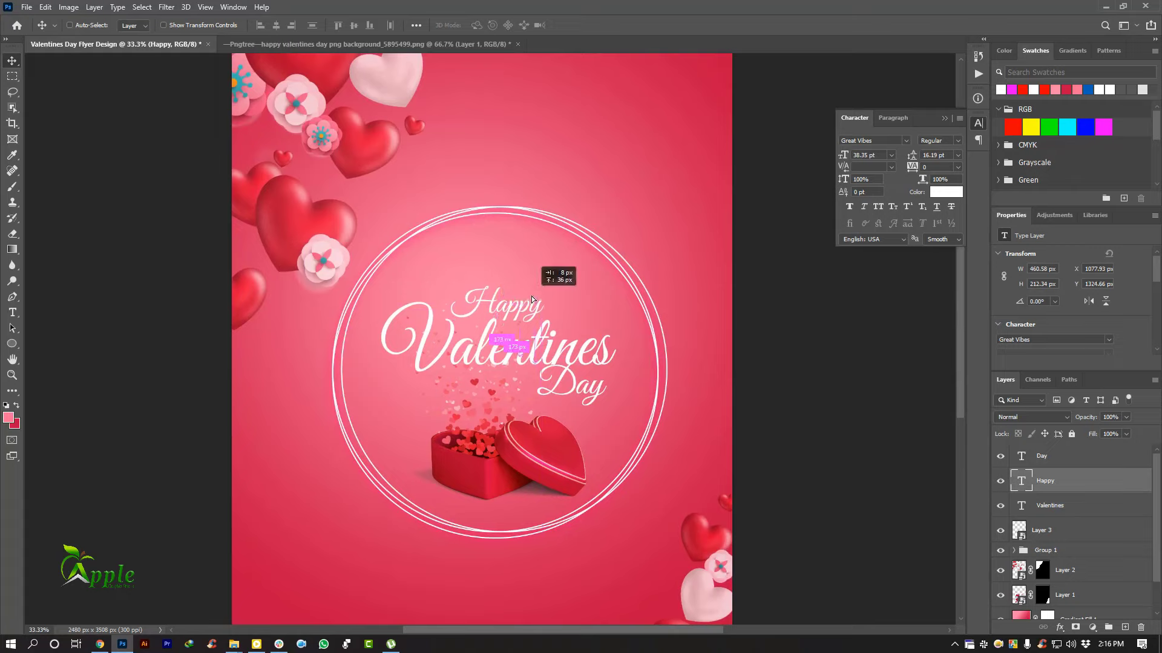
click(648, 295)
Step: Group Happy, Valentines and Day into Group 3 and move the title slightly higher
key(ctrl+minus)
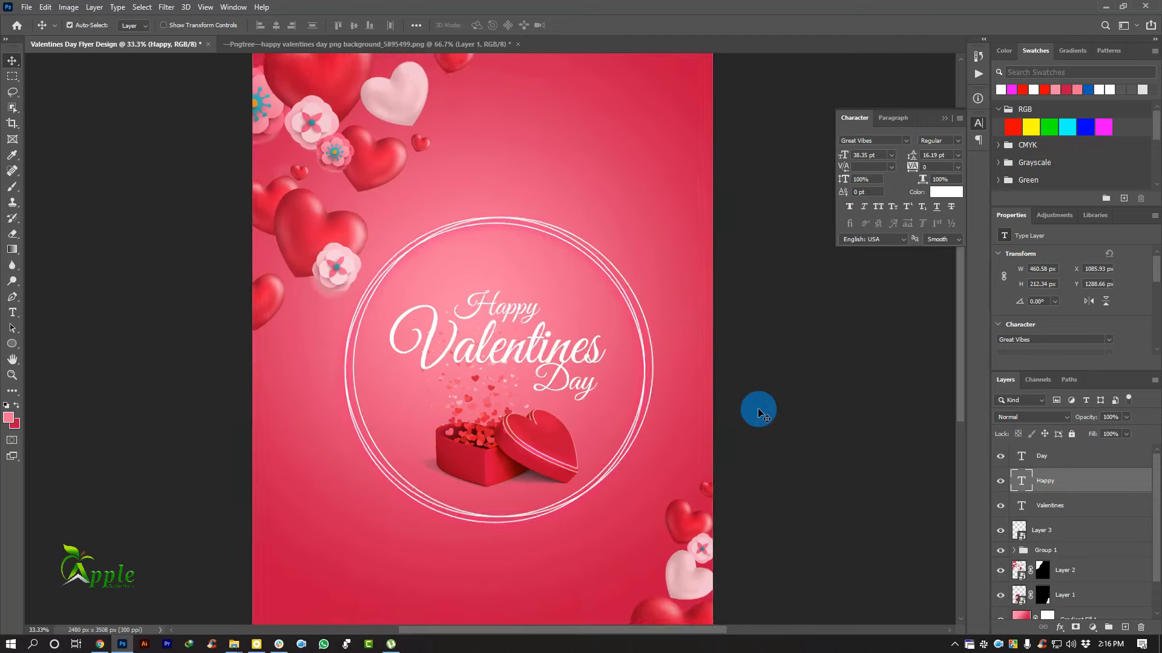
shift+click(1059, 512)
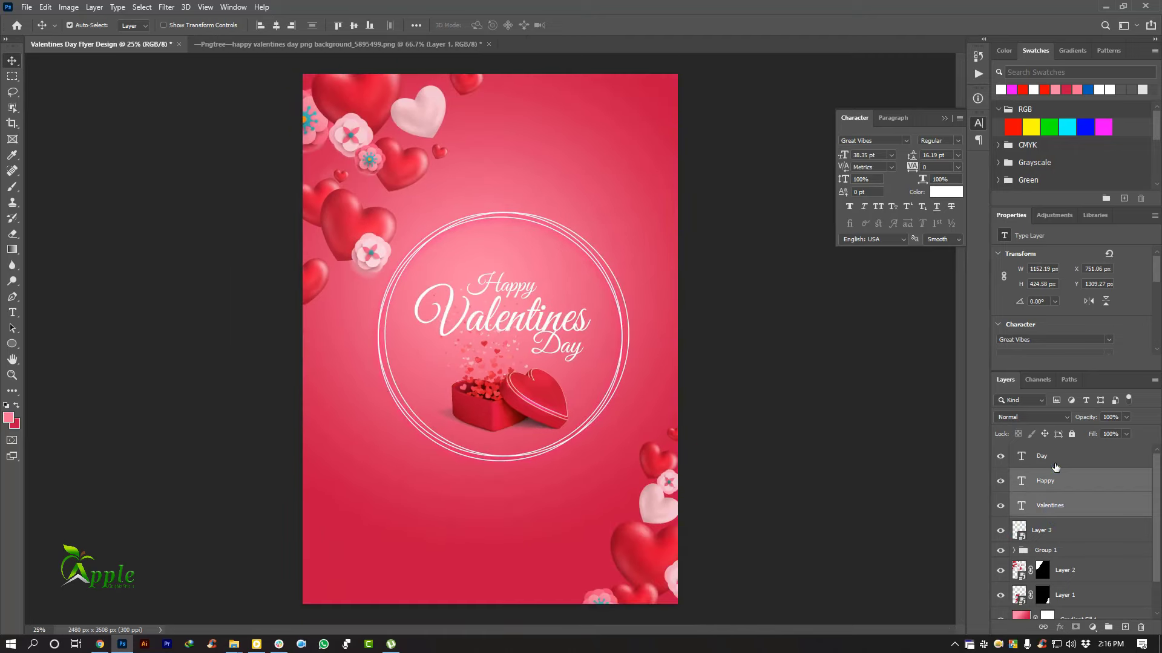
click(1106, 627)
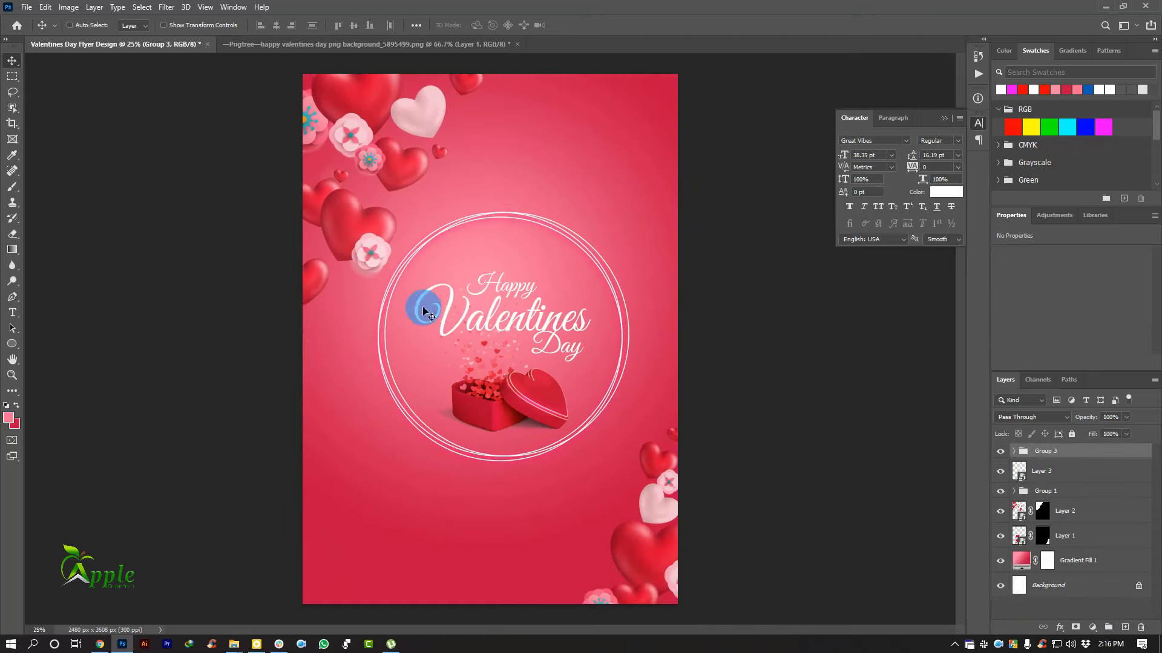
drag(580, 327, 577, 298)
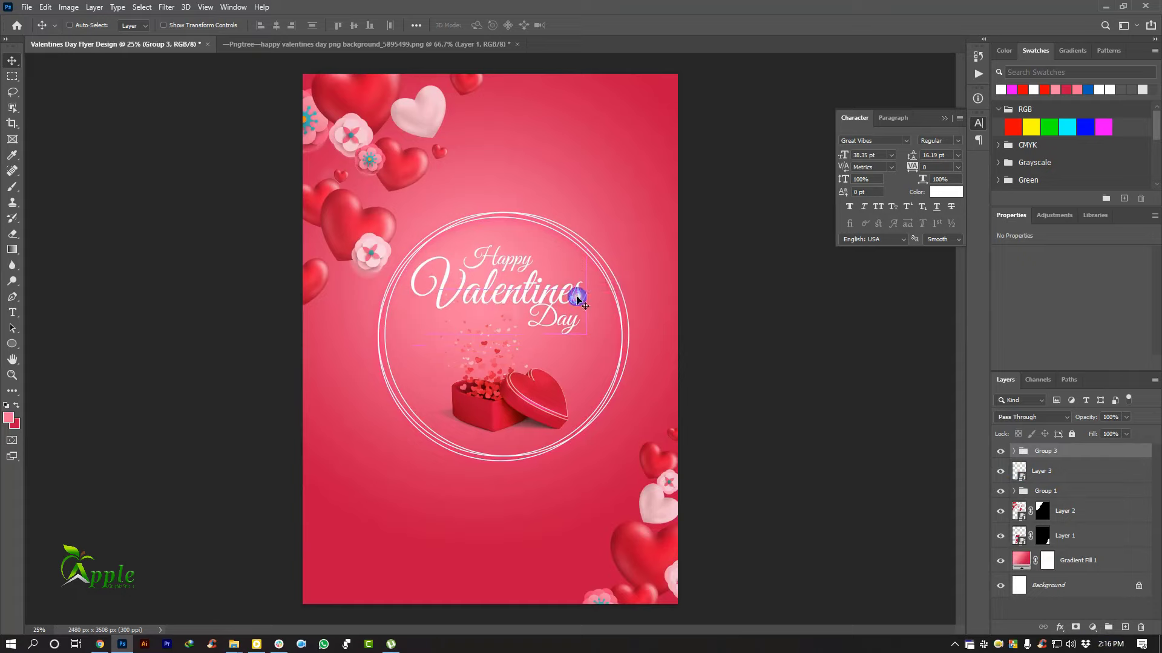
drag(484, 220, 499, 231)
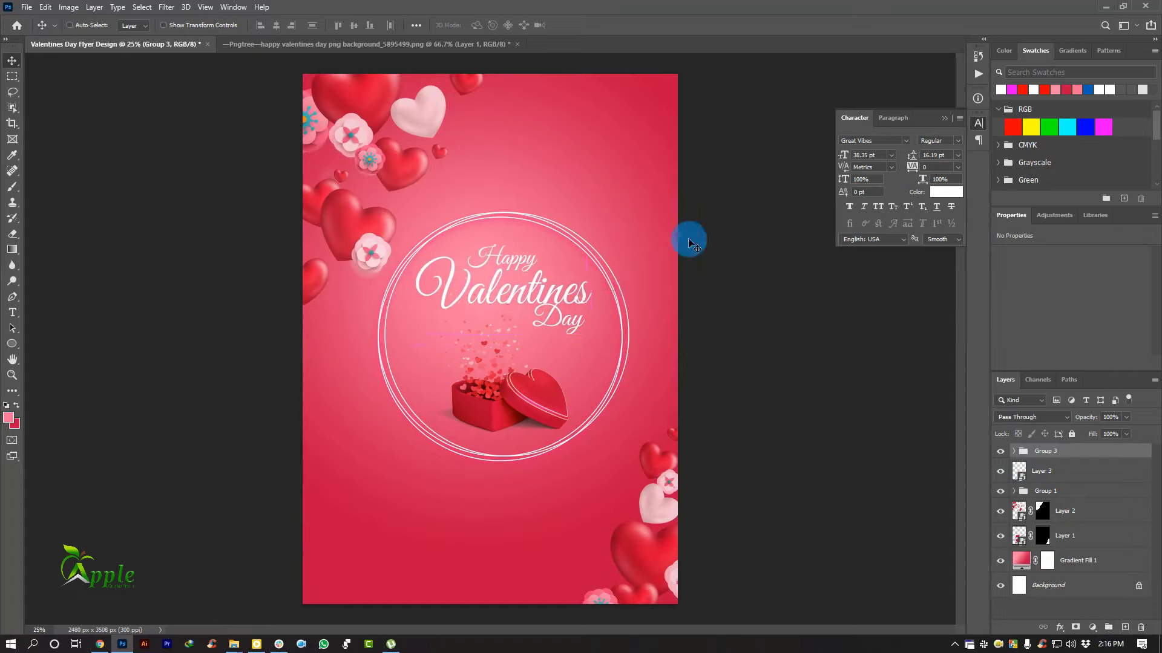
click(946, 120)
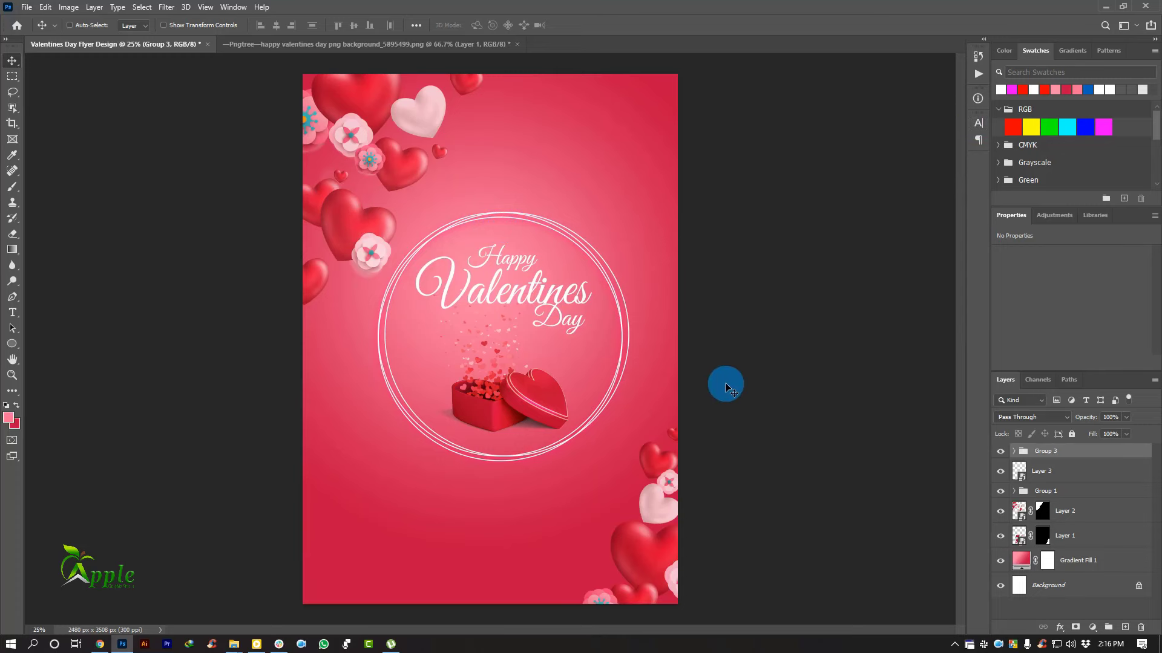
Step: Place the red hearts-and-swirl ornament under the title as Layer 4, shrunk slightly
click(380, 41)
mouse_move(490, 366)
mouse_down()
mouse_move(173, 104)
mouse_move(442, 321)
mouse_up()
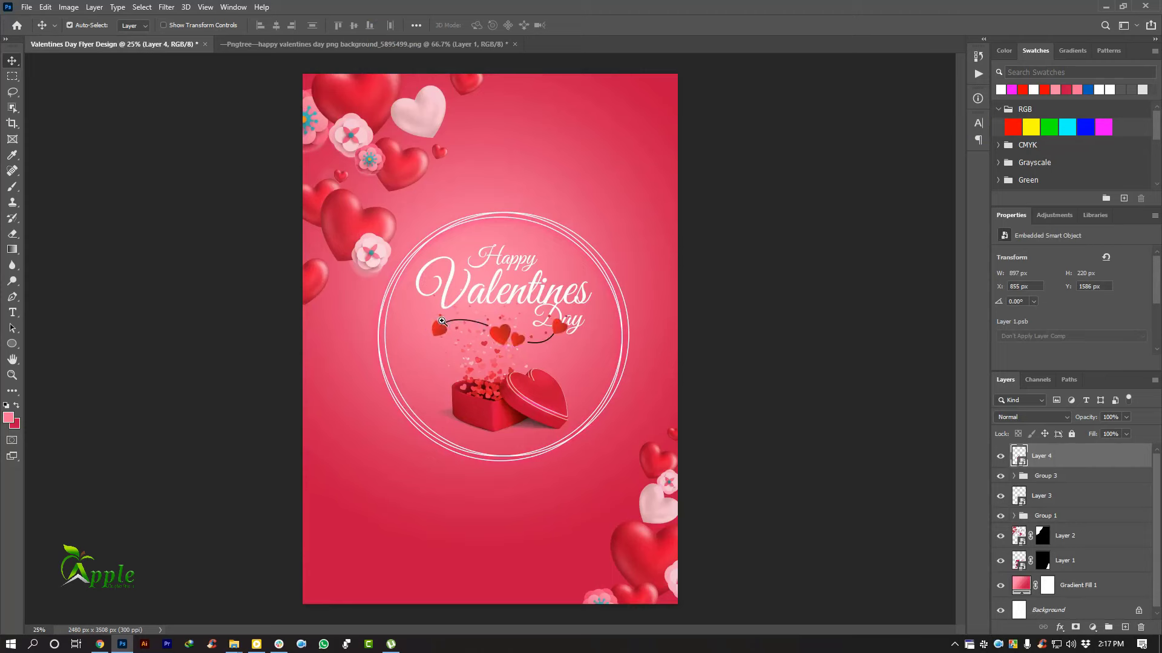
ctrl+click(441, 320)
mouse_move(584, 409)
mouse_down()
mouse_move(599, 409)
mouse_move(390, 385)
mouse_up()
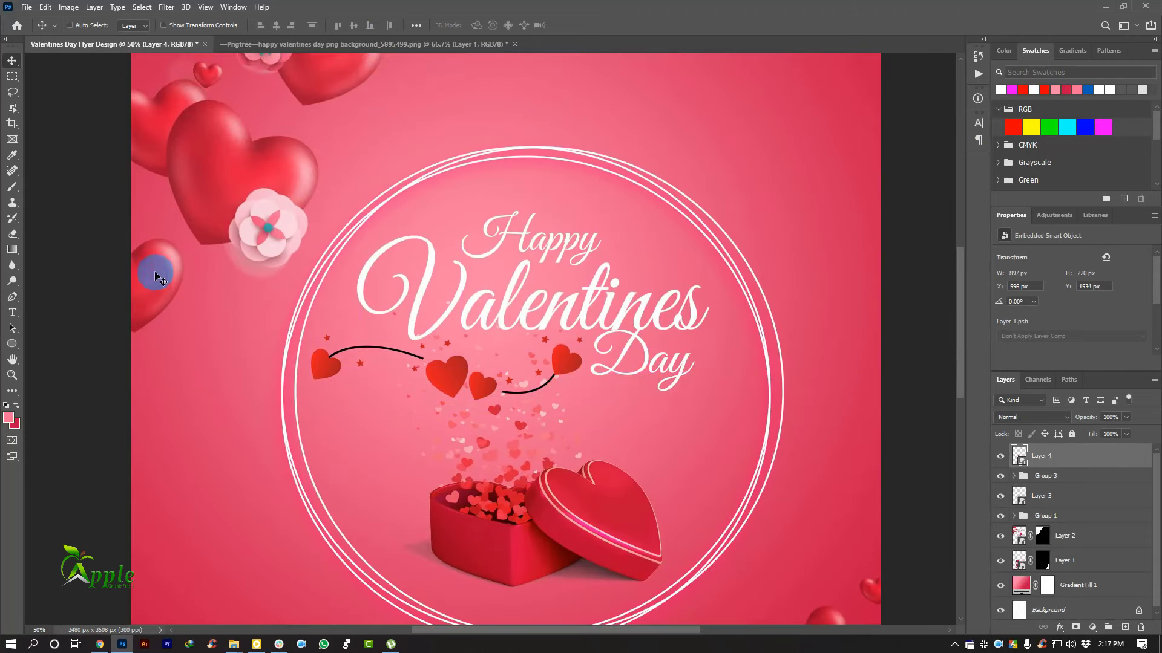
click(1, 125)
click(42, 8)
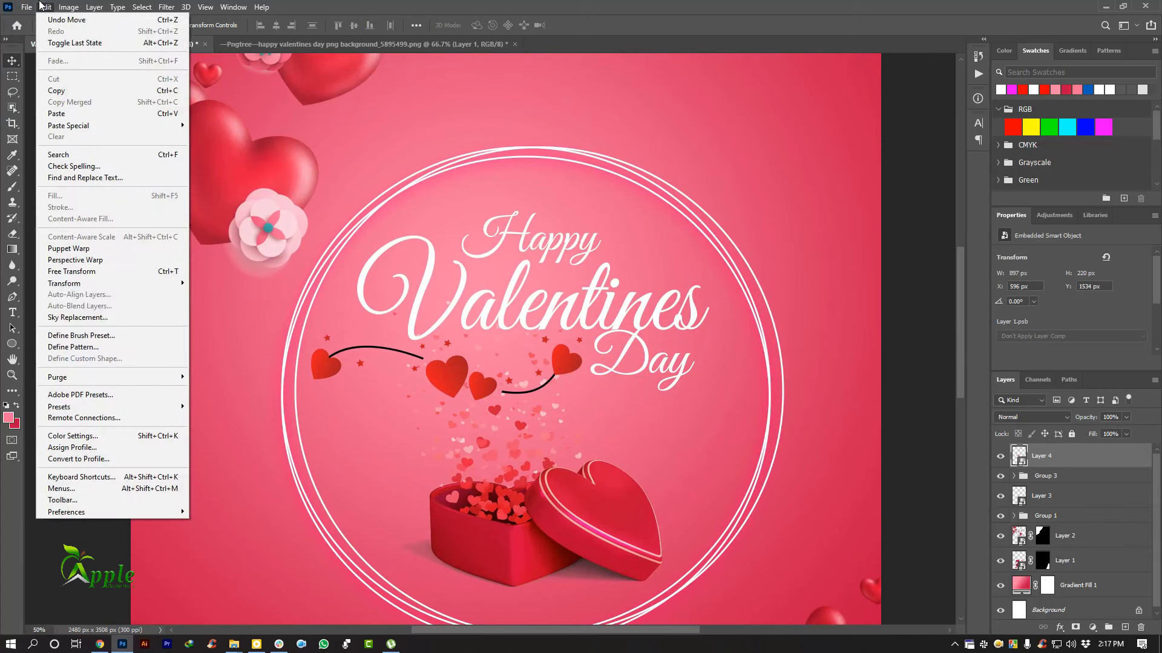
click(78, 274)
drag(310, 400, 330, 392)
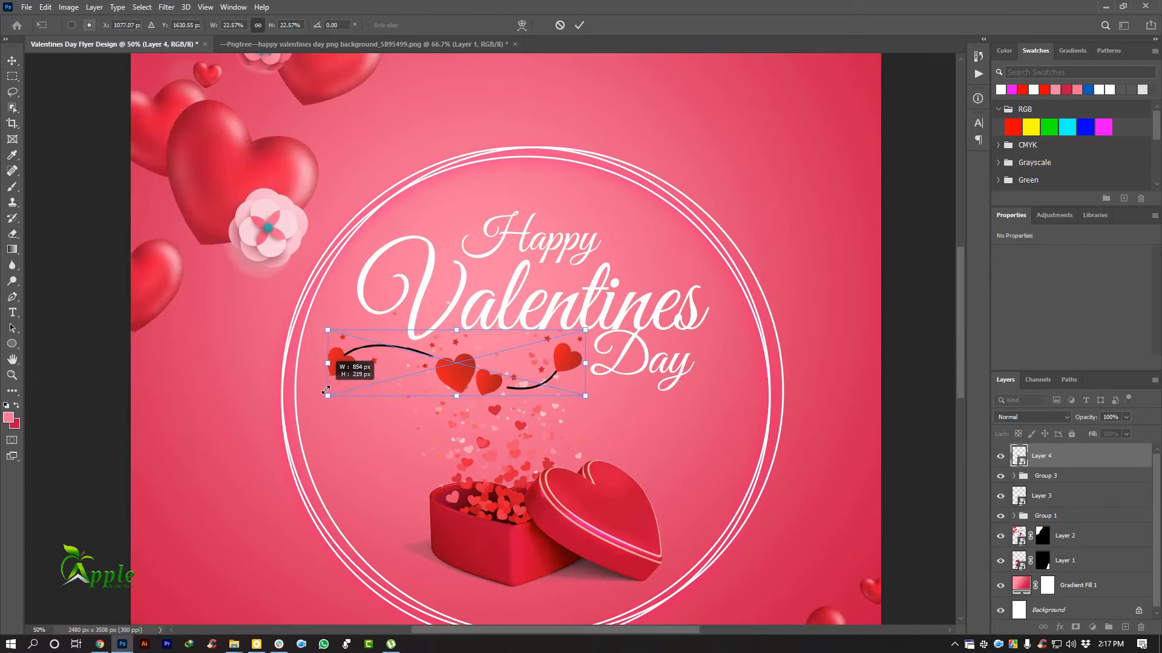
click(579, 25)
Step: Duplicate the hearts ornament layer into Layer 4 copy
key(ctrl+minus)
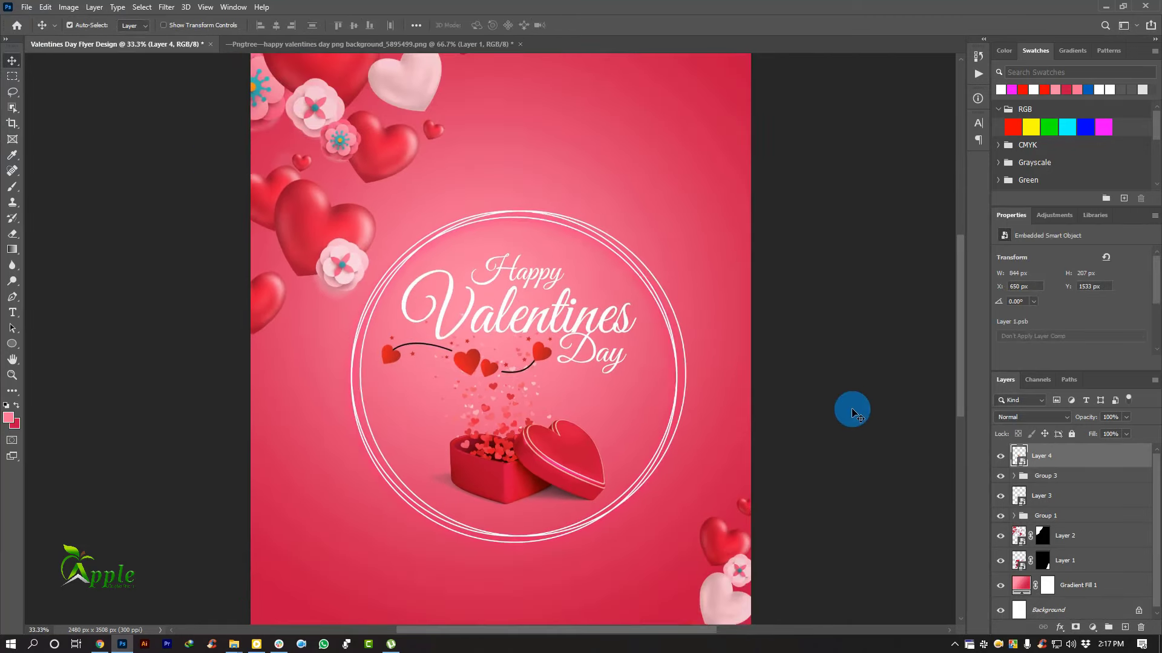
key(ctrl+minus)
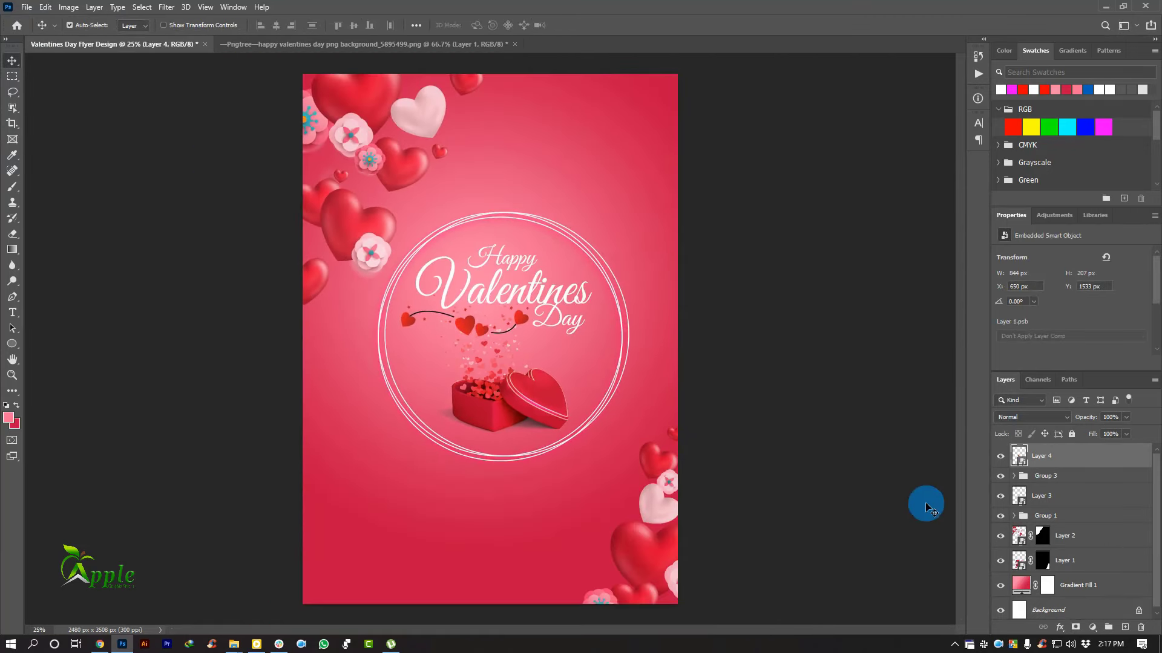
key(ctrl)
scroll(414, 316, up, 2)
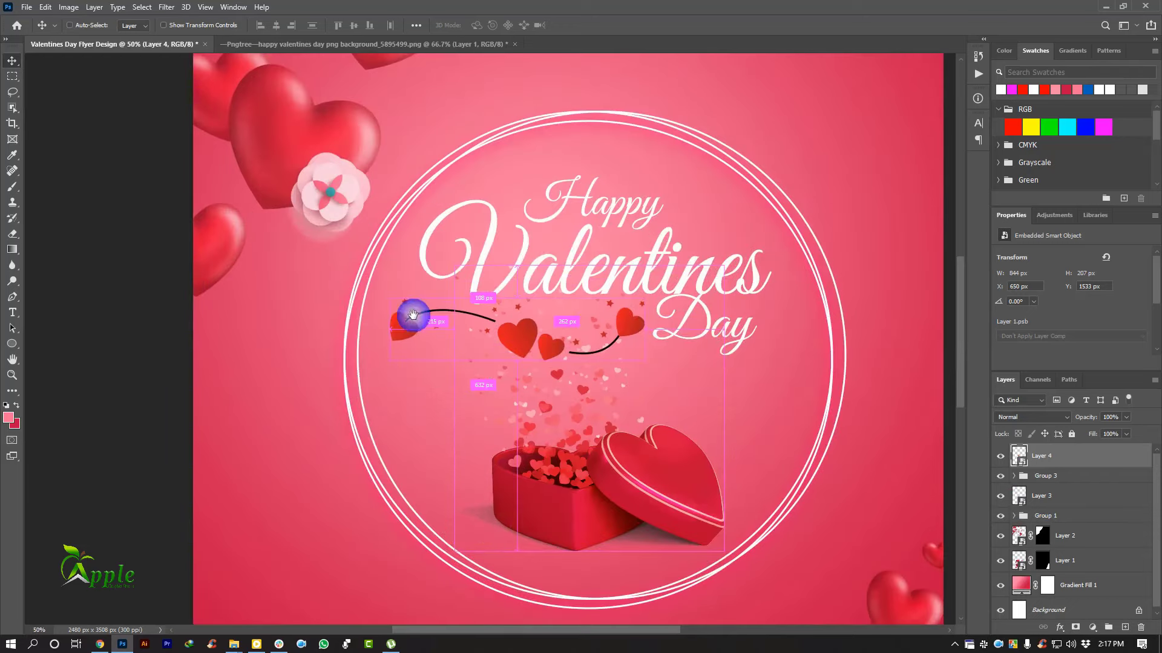
drag(1094, 468, 1123, 627)
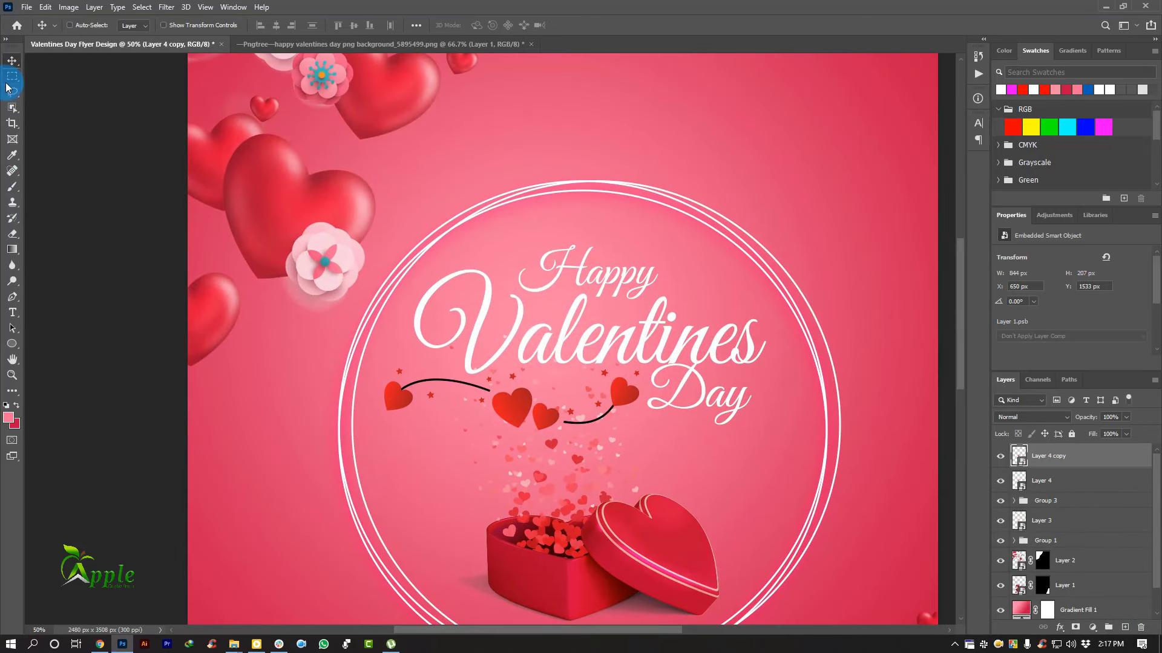
Step: Mask Layer 4 copy down to a single star and move it near the title
click(7, 81)
click(394, 352)
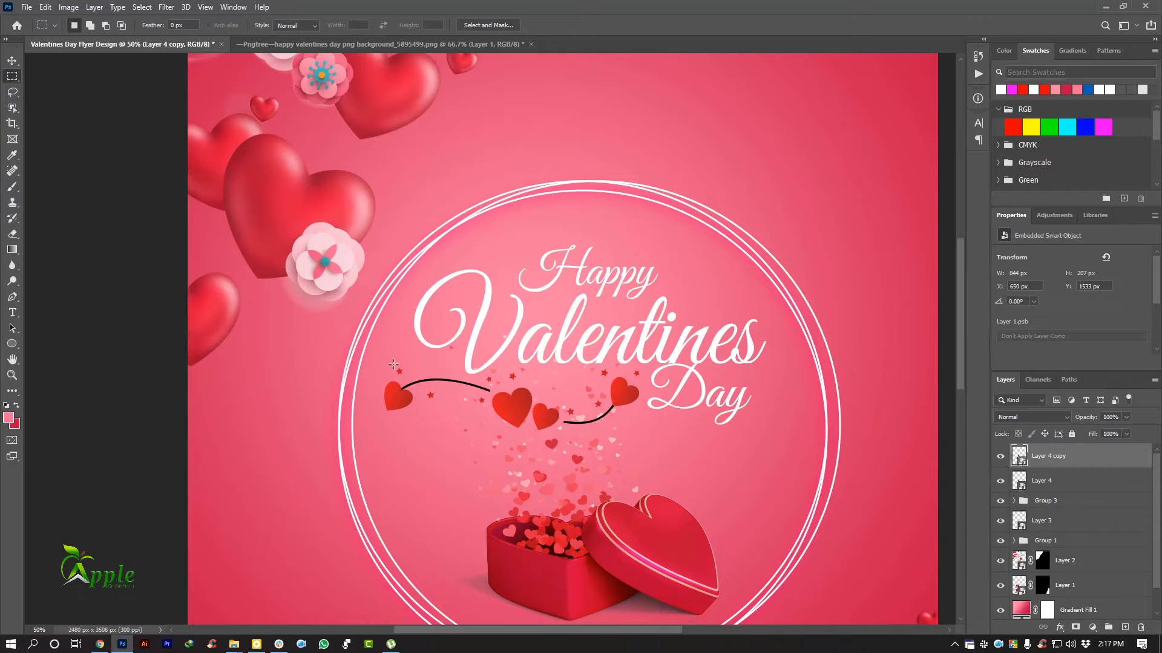
click(1075, 628)
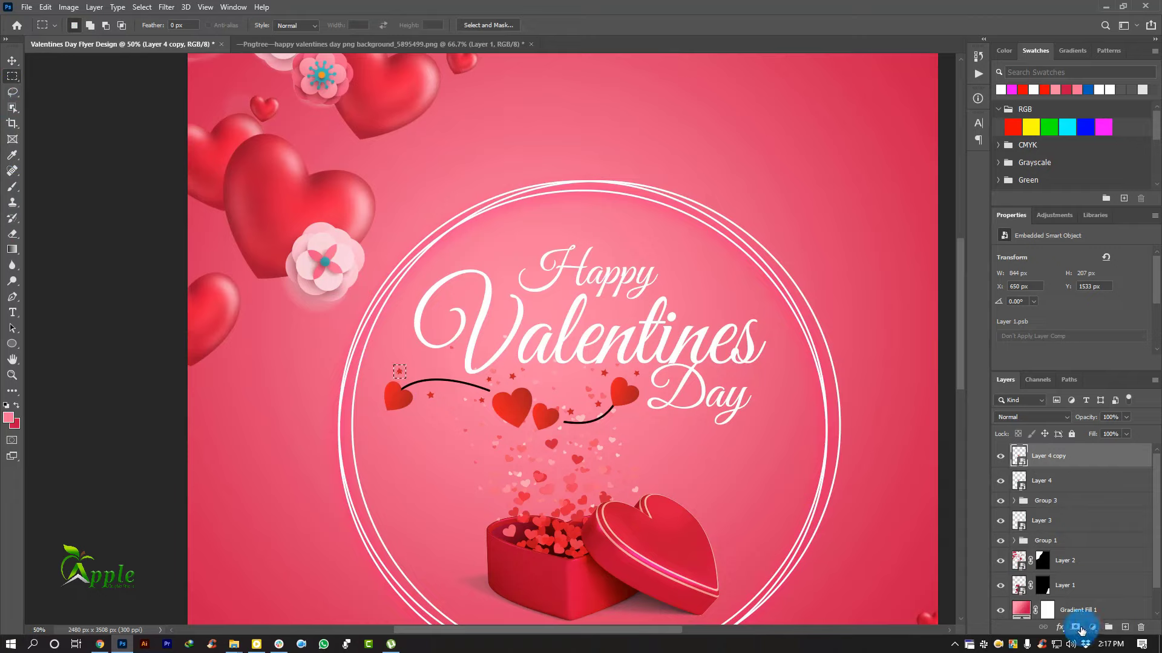
click(15, 79)
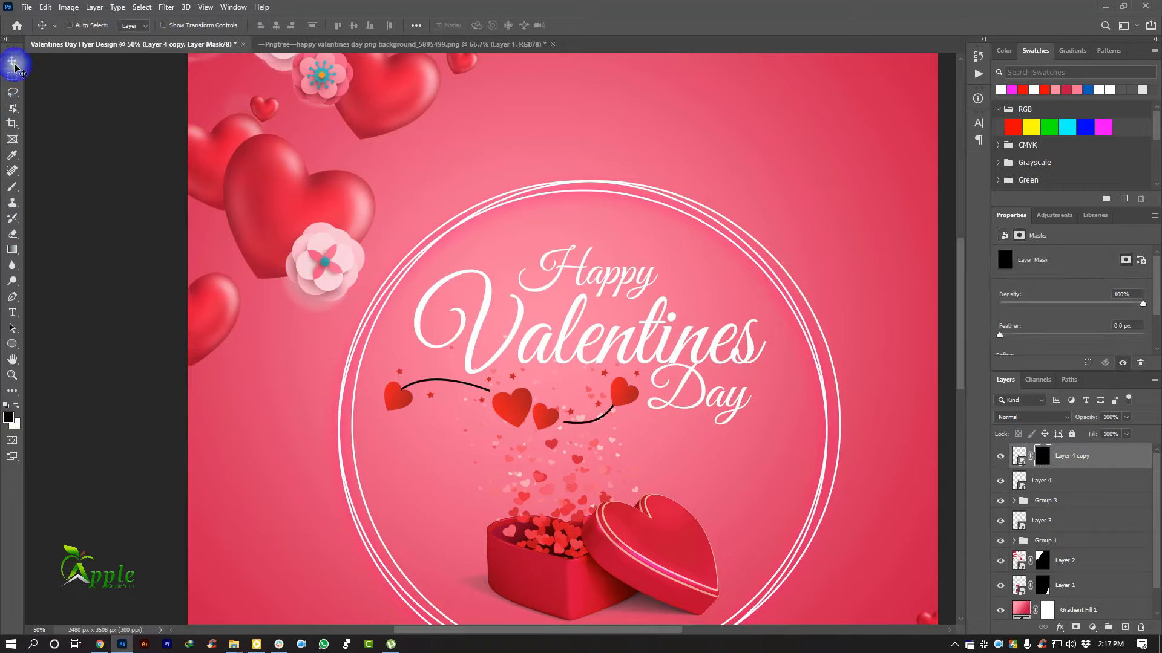
mouse_move(399, 365)
mouse_down()
mouse_move(673, 271)
mouse_move(685, 324)
mouse_move(512, 257)
mouse_move(504, 283)
mouse_move(531, 238)
mouse_up()
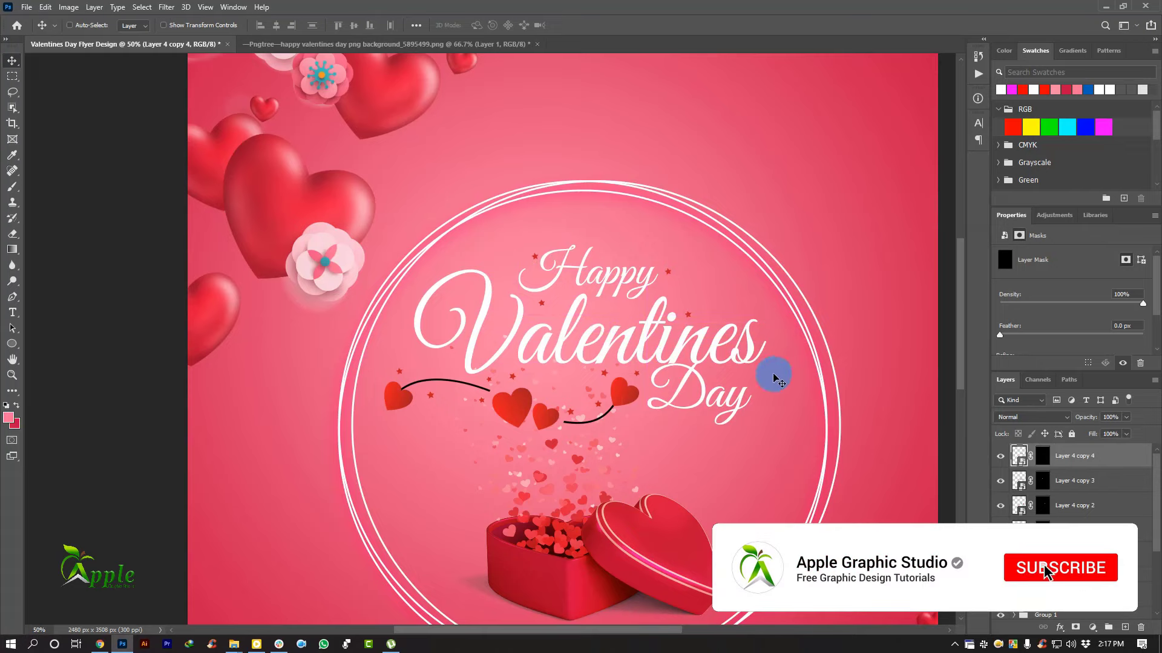
Step: Group the hearts ornament together with its masked star copies
key(ctrl)
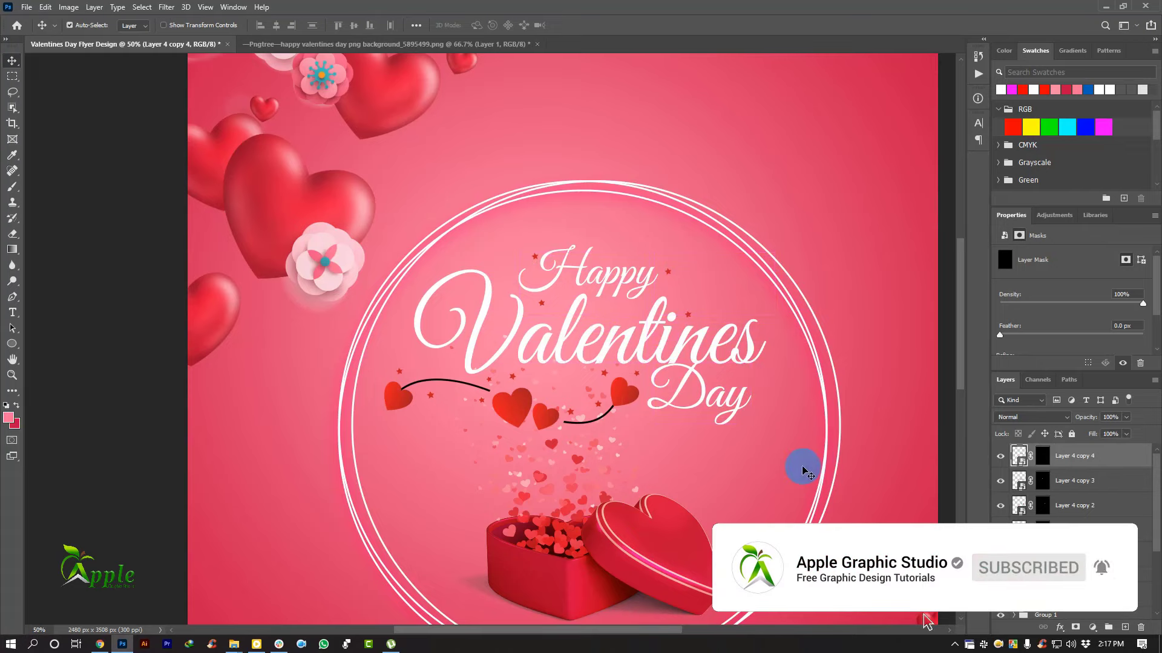
key(ctrl+minus)
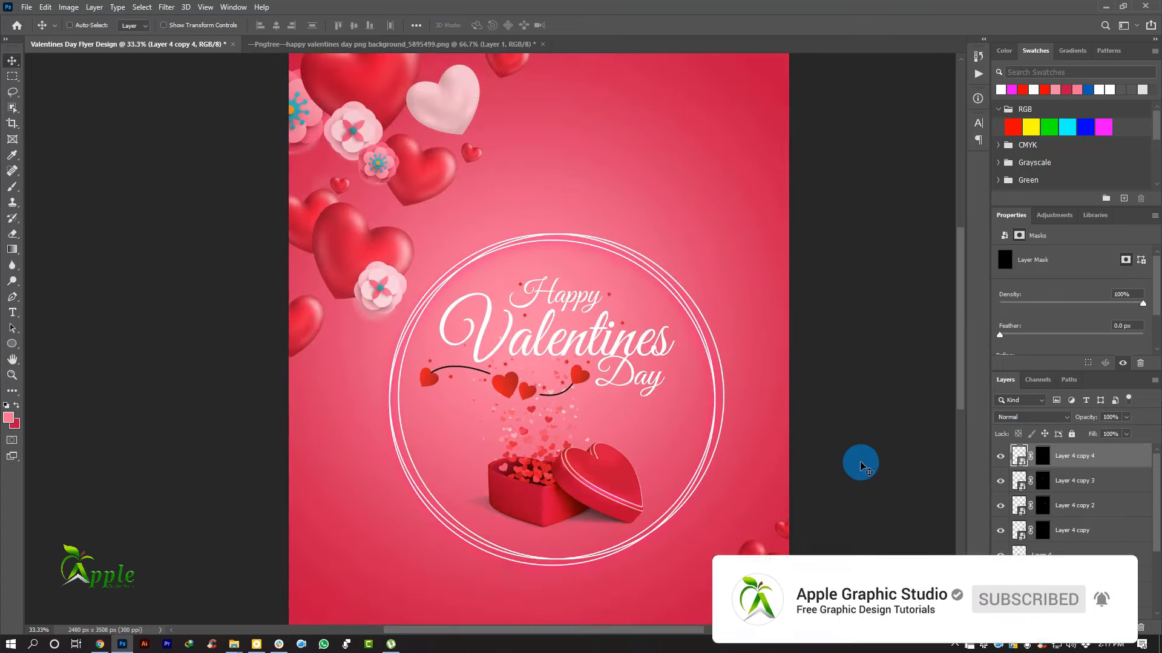
key(ctrl+minus)
shift+click(1104, 487)
shift+click(1097, 511)
shift+click(1091, 535)
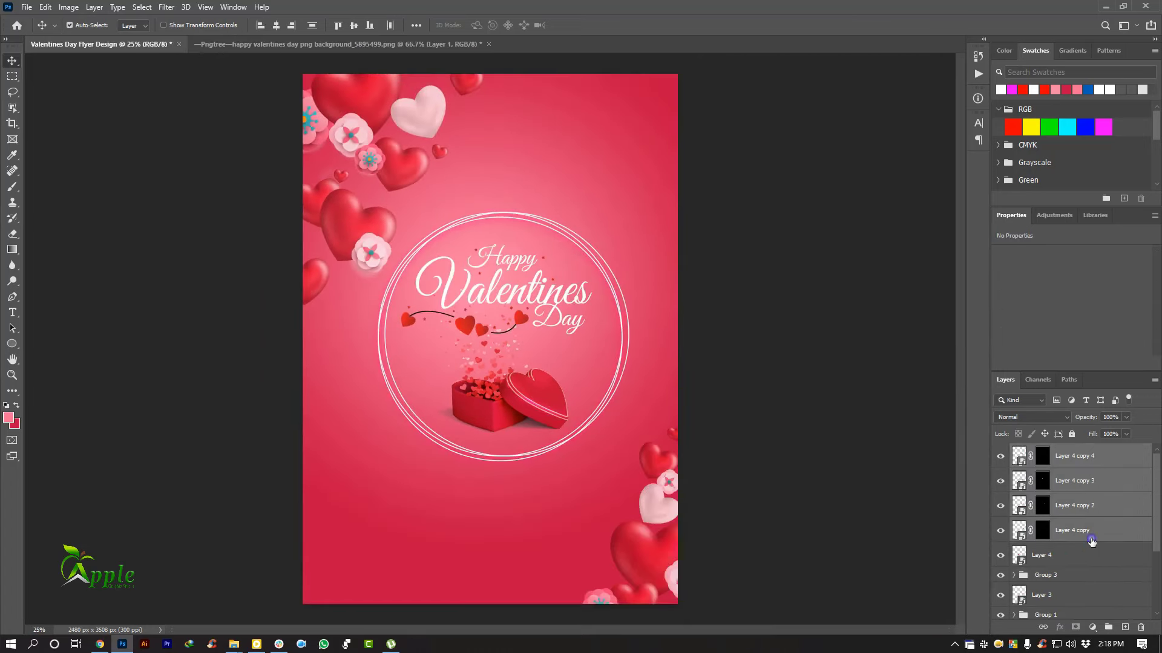
drag(1090, 549, 1108, 627)
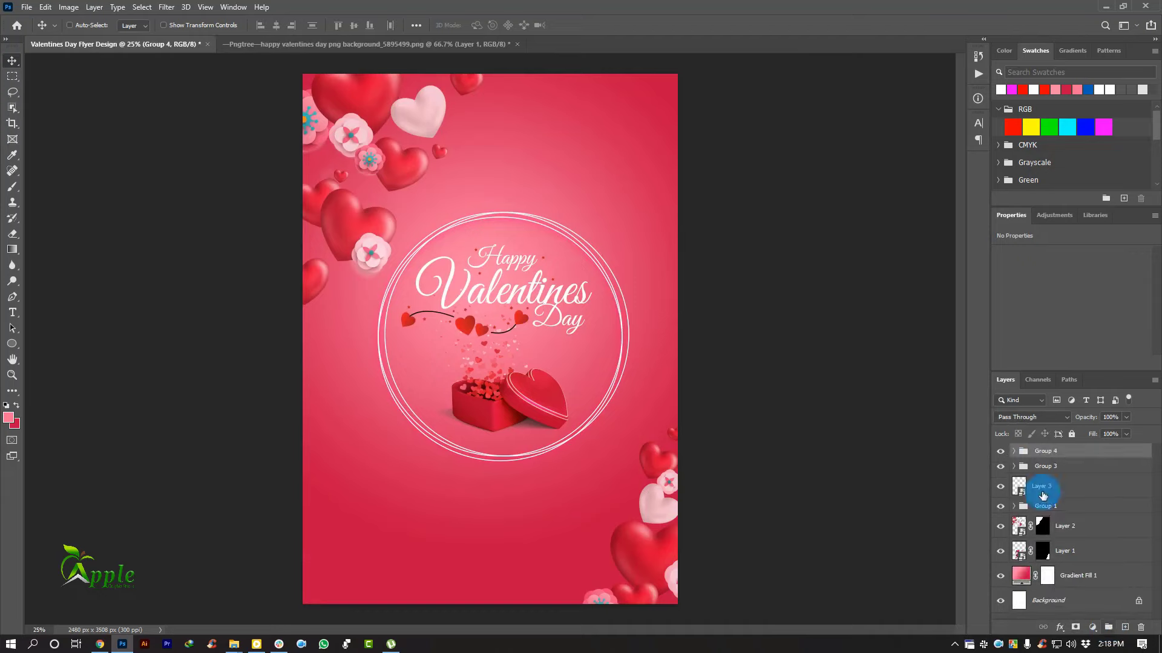
click(1001, 452)
click(1001, 451)
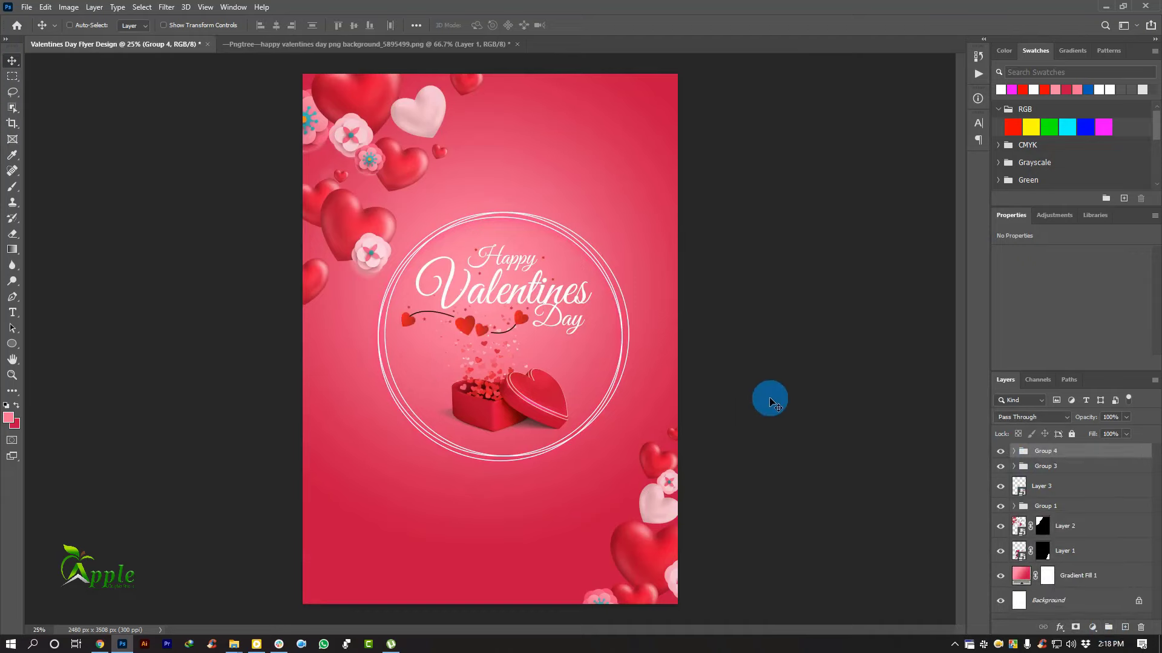
key(ctrl+minus)
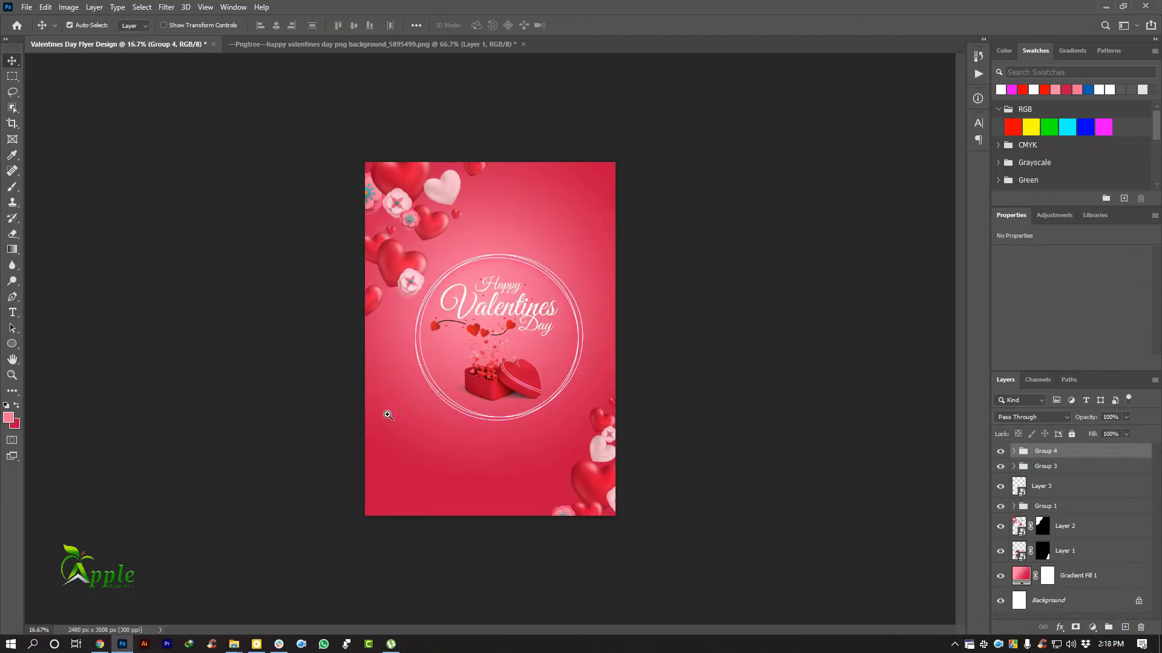
ctrl+click(388, 415)
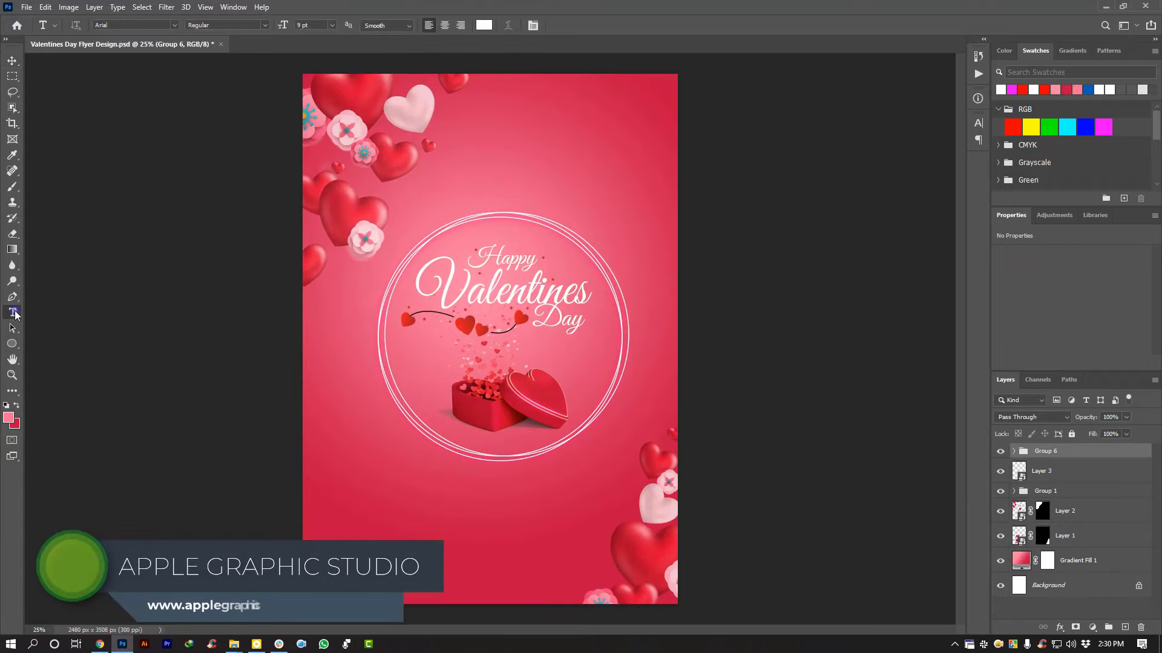
Step: Add a 'Your Text Here' line at the flyer's lower left, enlarged to 35 pt
click(355, 519)
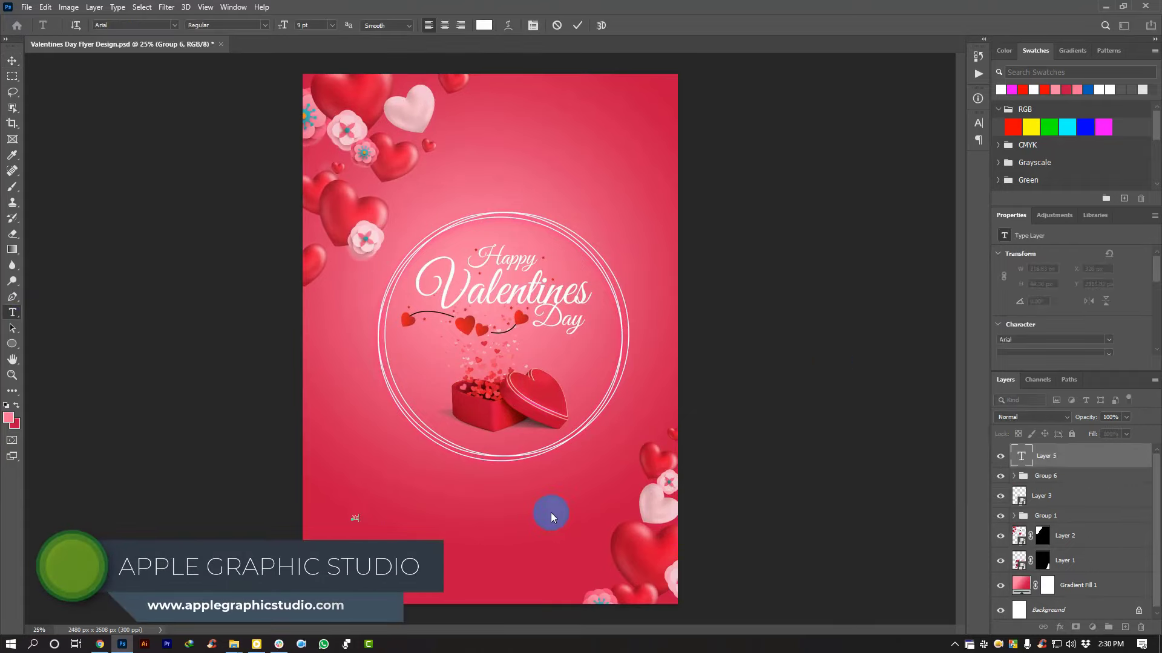
text(Jour Text Here)
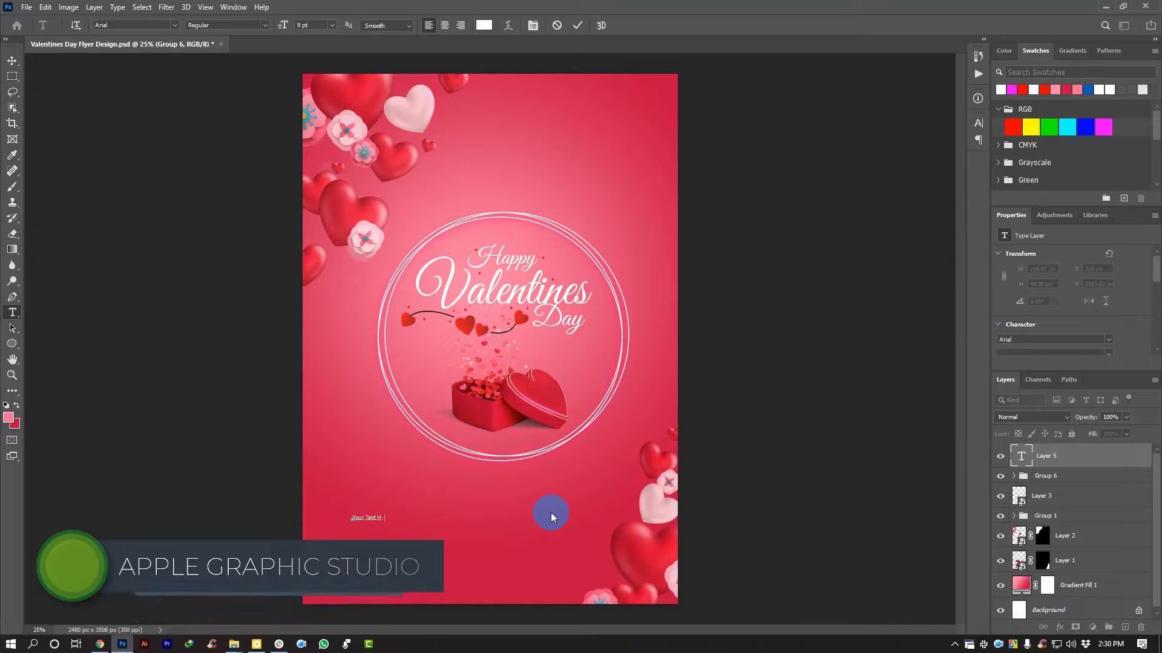
key(ctrl+a)
click(978, 124)
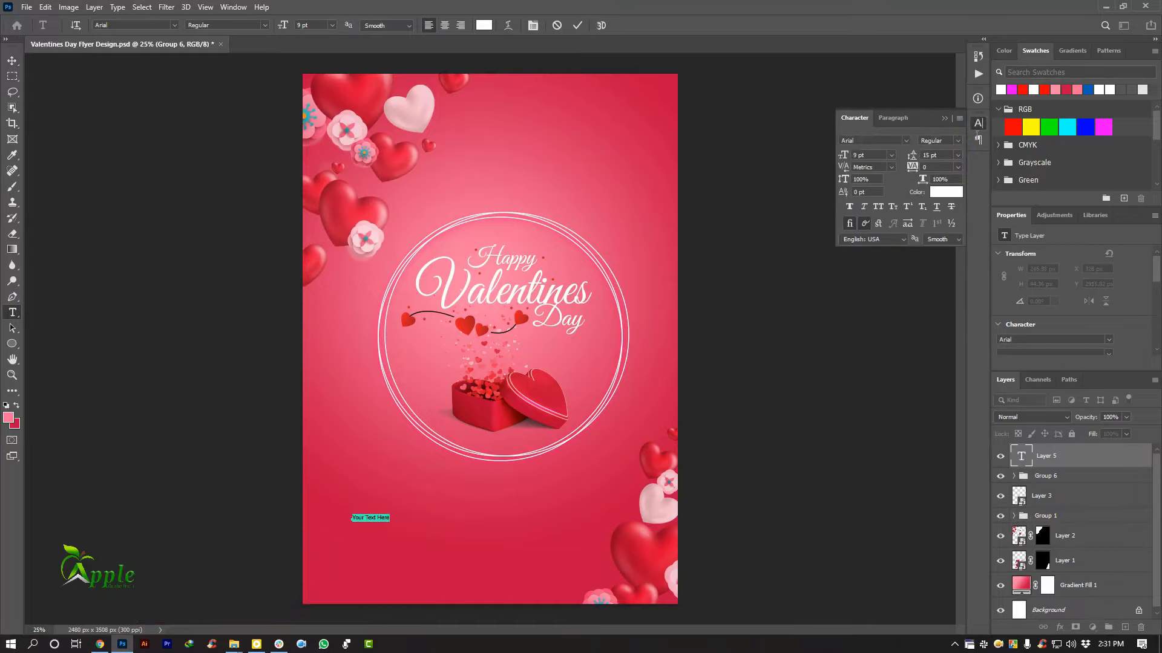
drag(846, 156, 862, 157)
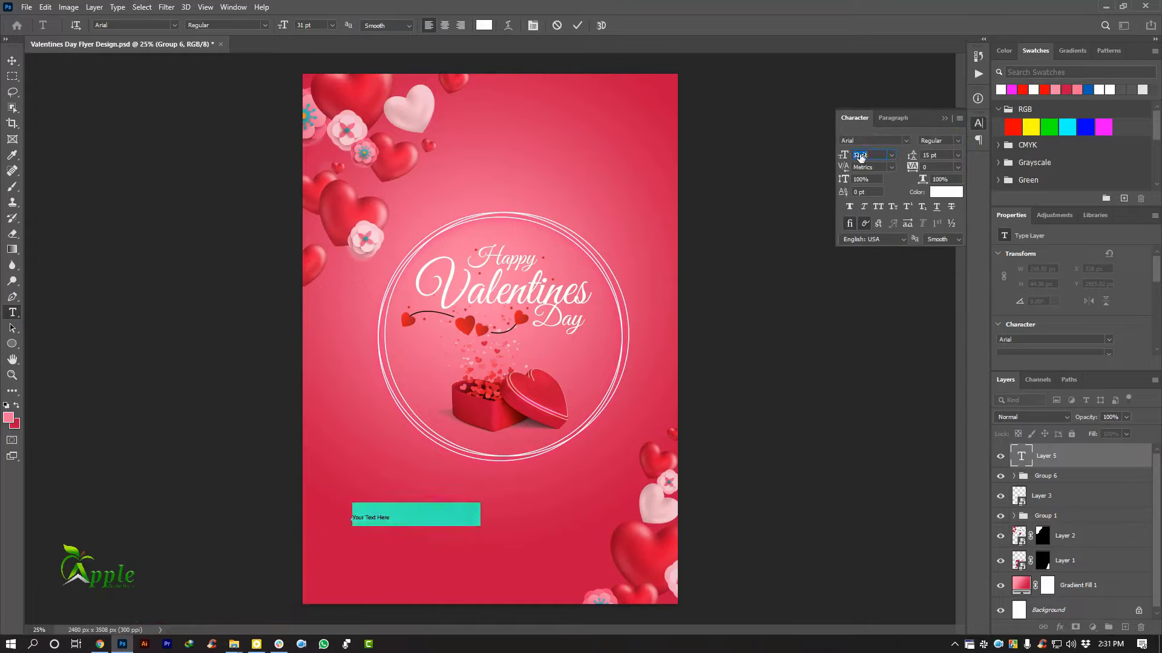
click(577, 24)
Step: Set the headline in Lemon/Milk at 30 pt, shift it left, and draw a paragraph box beneath
click(906, 140)
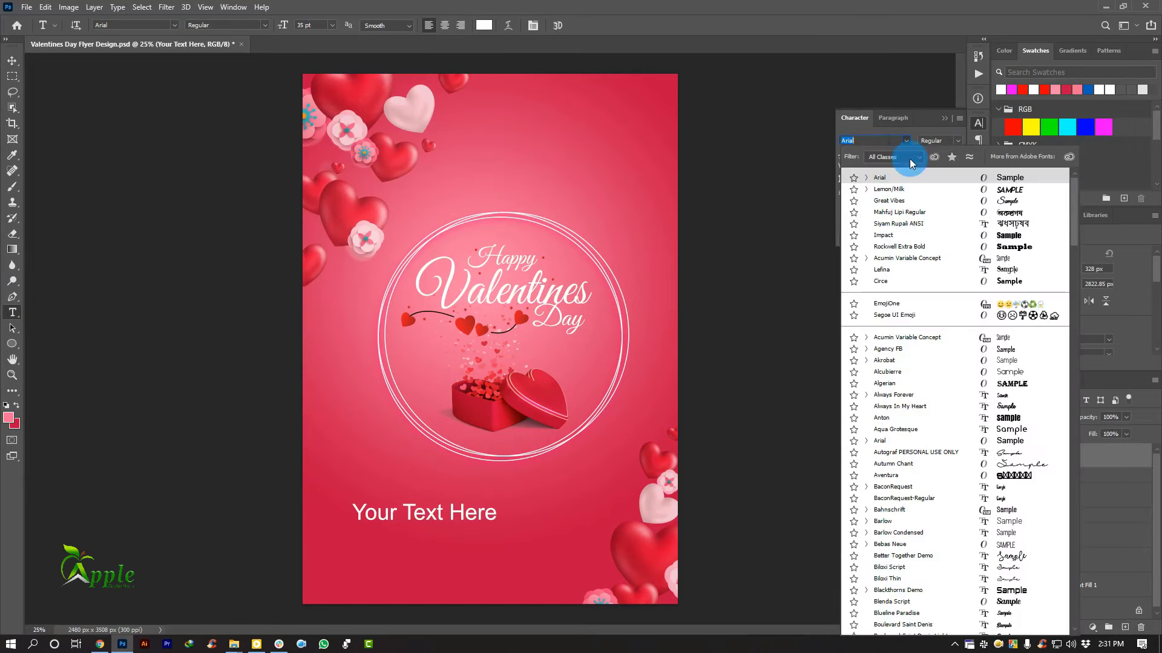
click(921, 189)
click(13, 61)
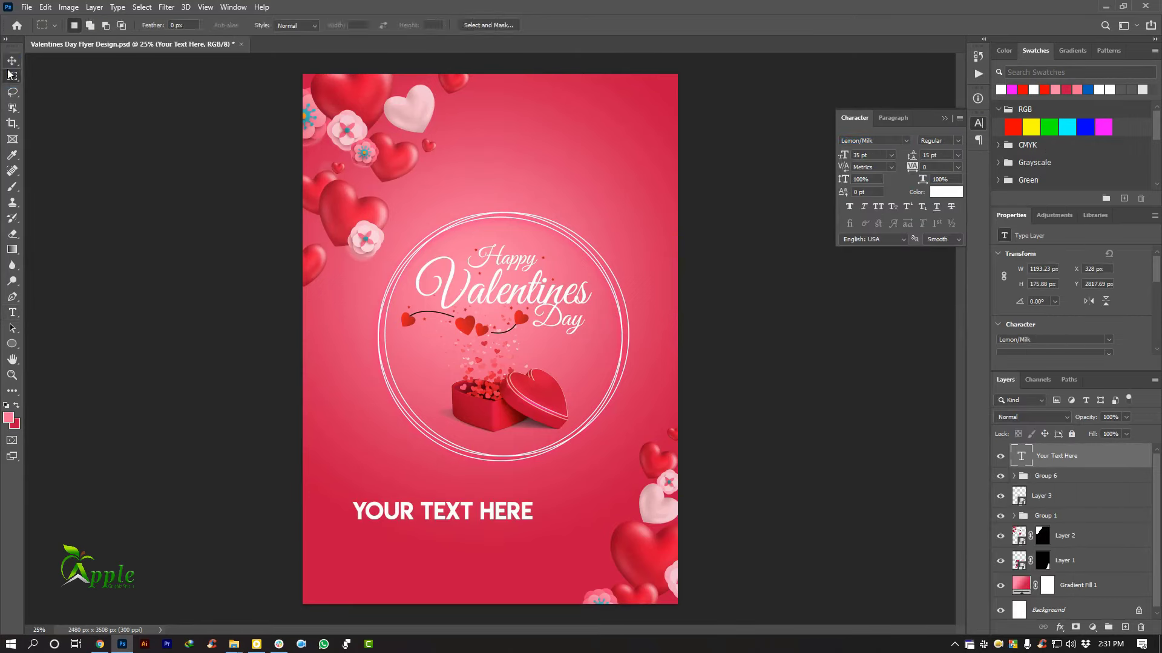
click(859, 155)
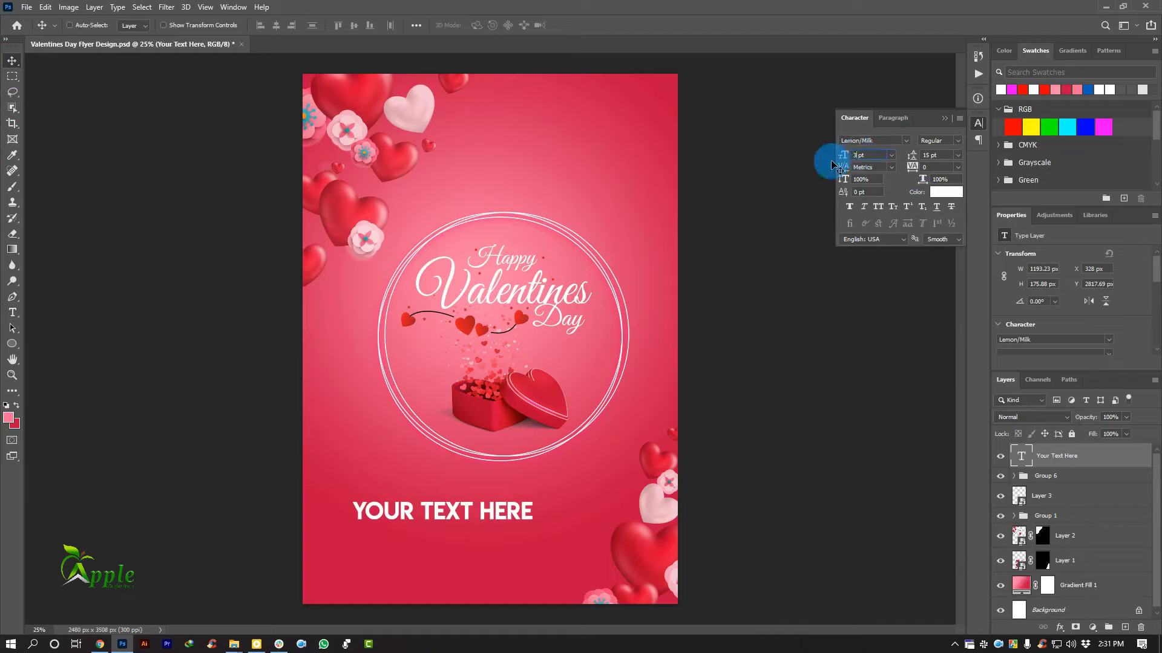
text(32)
key(Return)
click(845, 155)
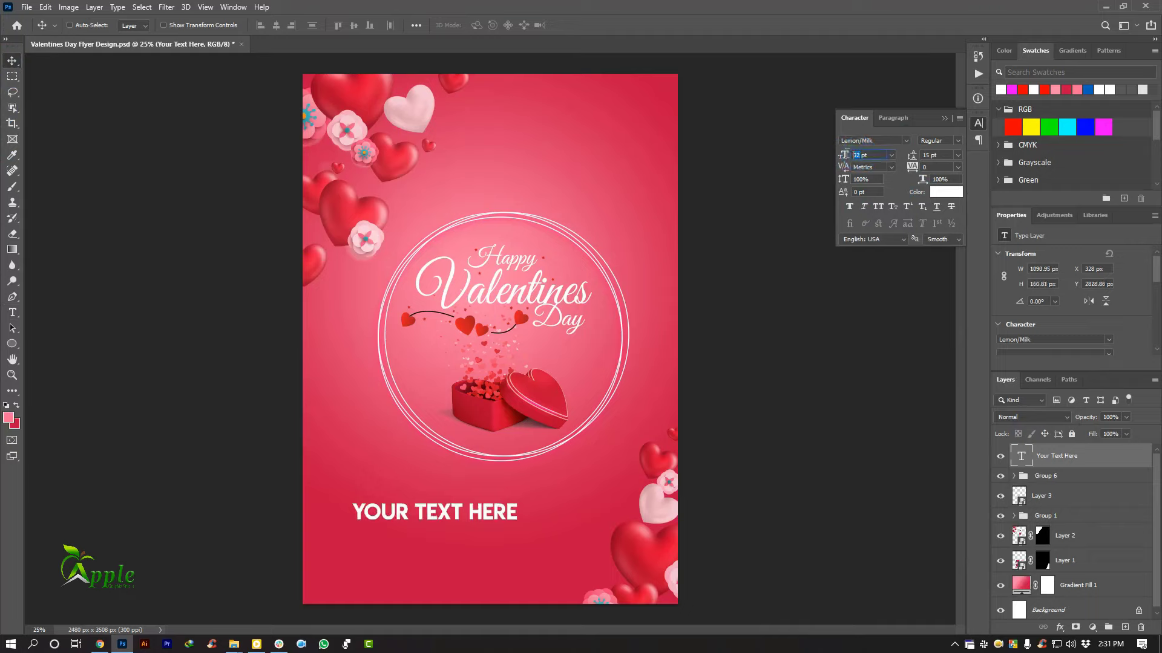
click(944, 118)
drag(448, 496, 424, 503)
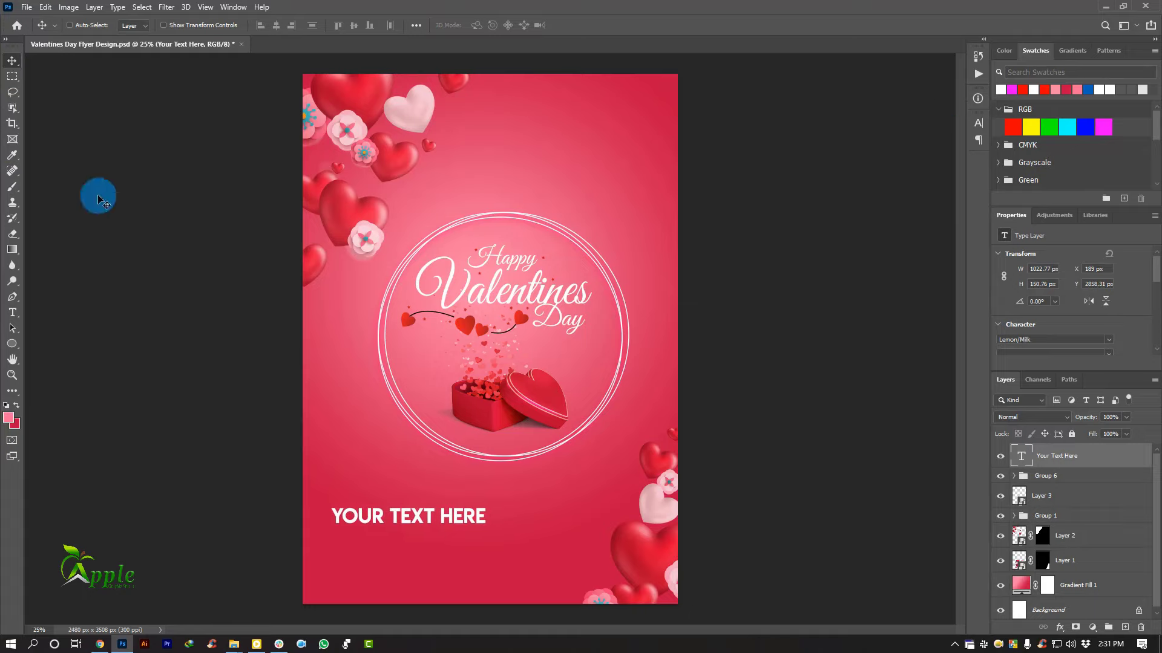
click(12, 312)
mouse_move(331, 540)
mouse_down()
mouse_move(561, 566)
mouse_move(595, 581)
mouse_up()
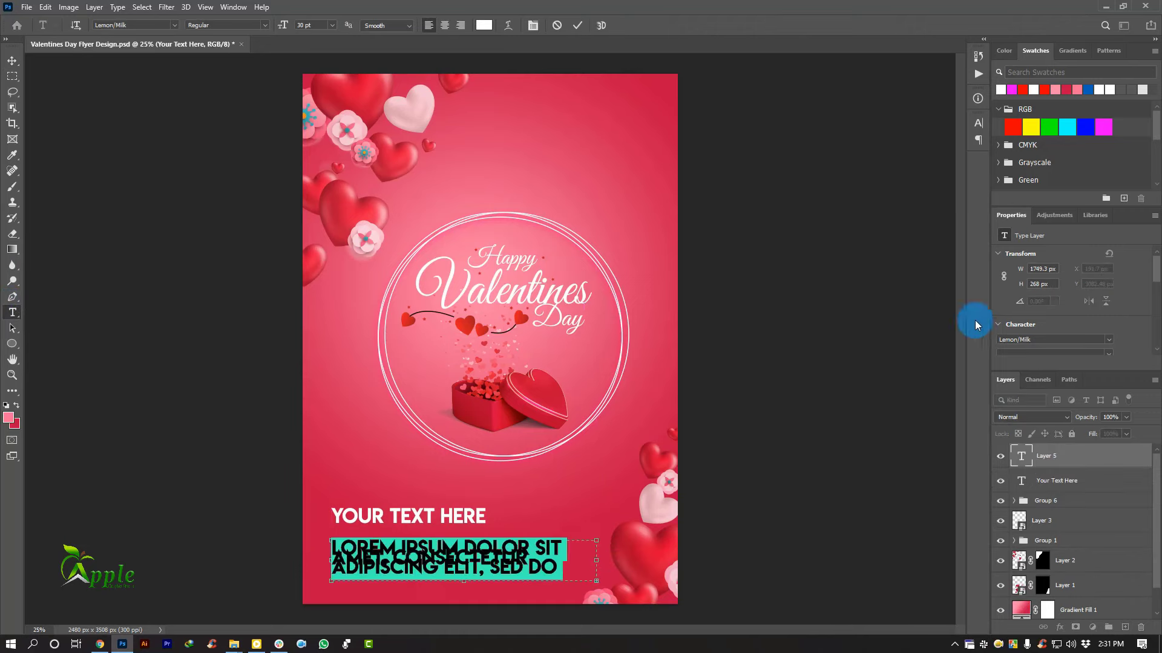
Step: Make the placeholder paragraph 10 pt Arial and commit it
click(978, 123)
drag(844, 155, 833, 157)
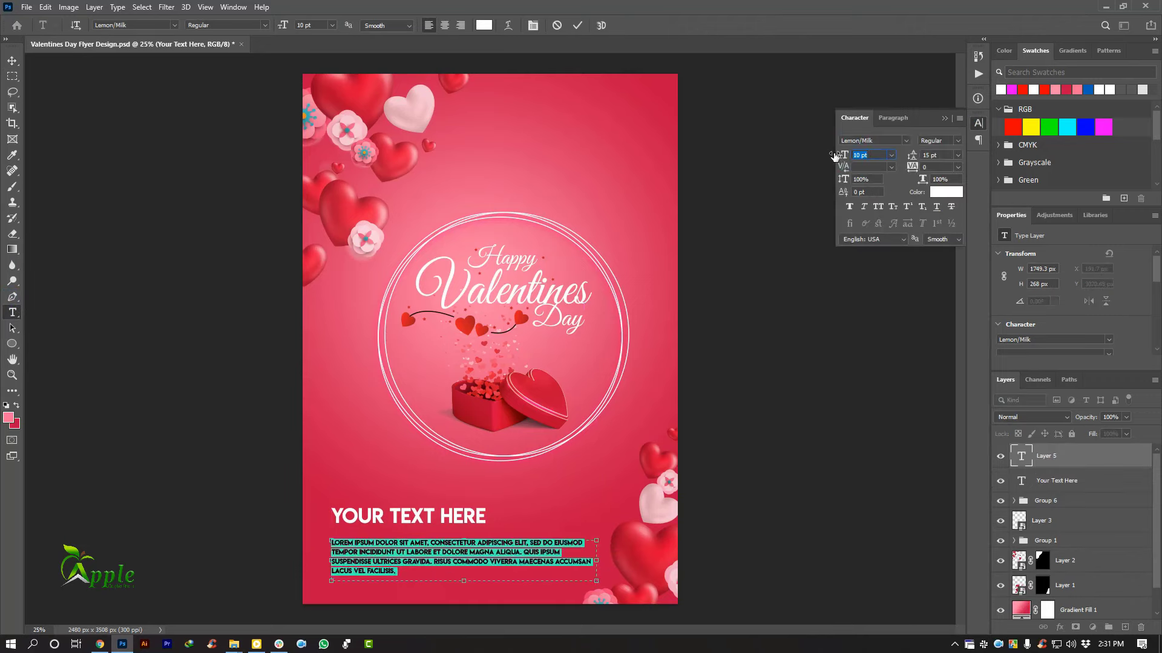
click(907, 140)
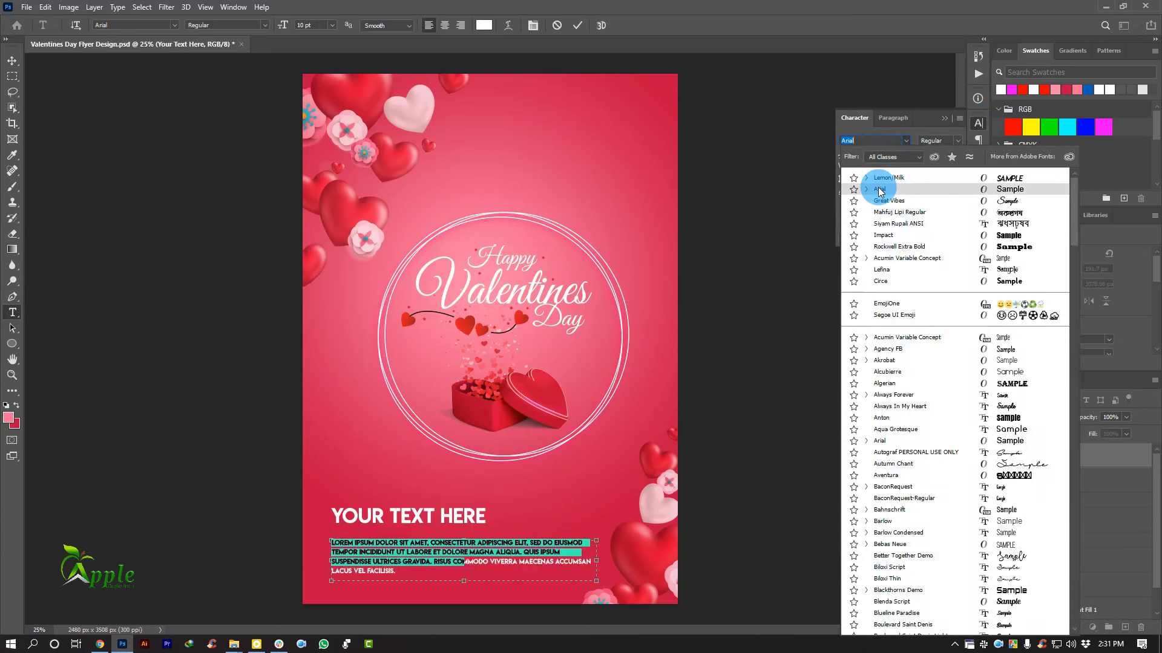
click(876, 188)
click(910, 157)
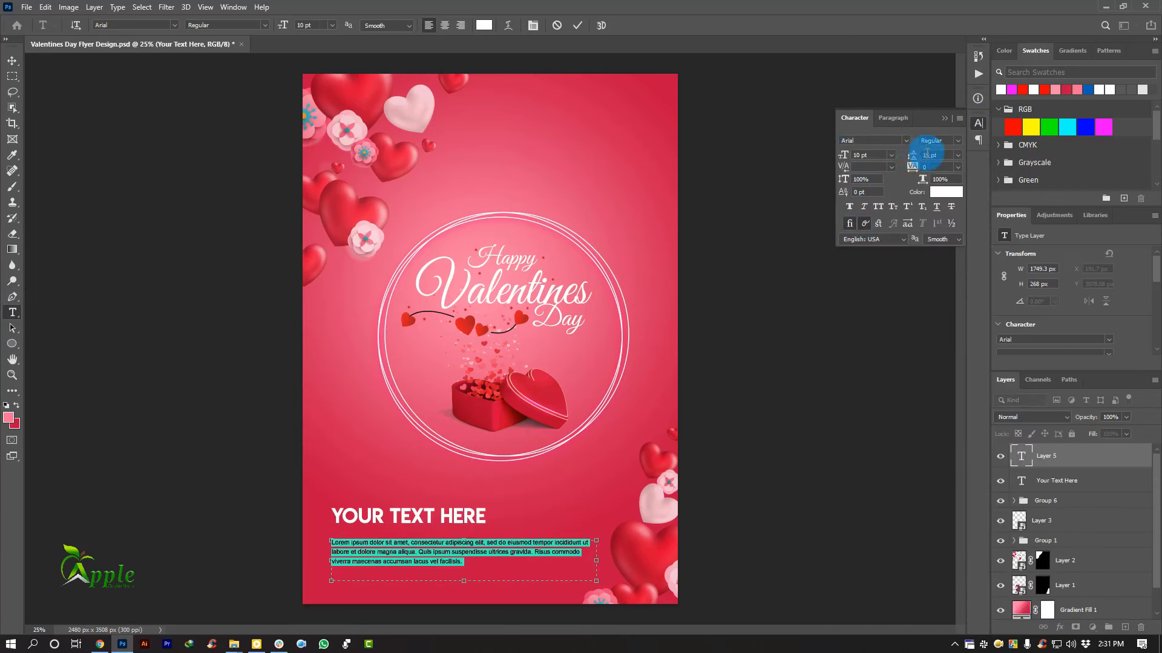
click(581, 27)
Step: Position the paragraph just under the headline
click(12, 60)
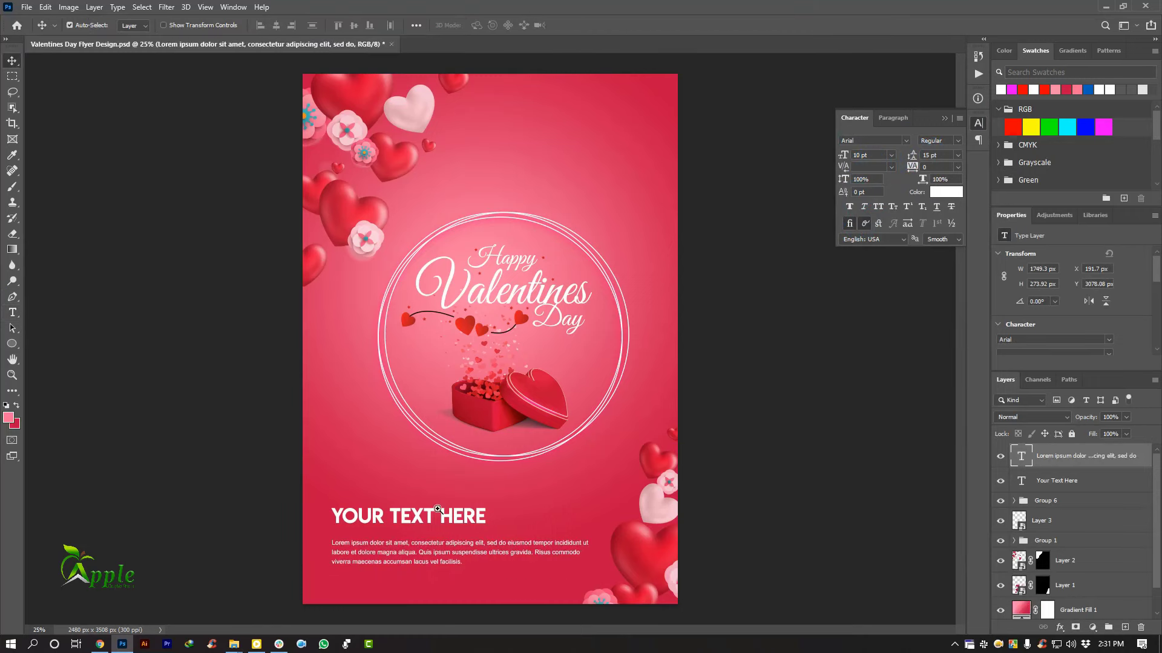
key(ctrl+plus)
drag(467, 358, 435, 344)
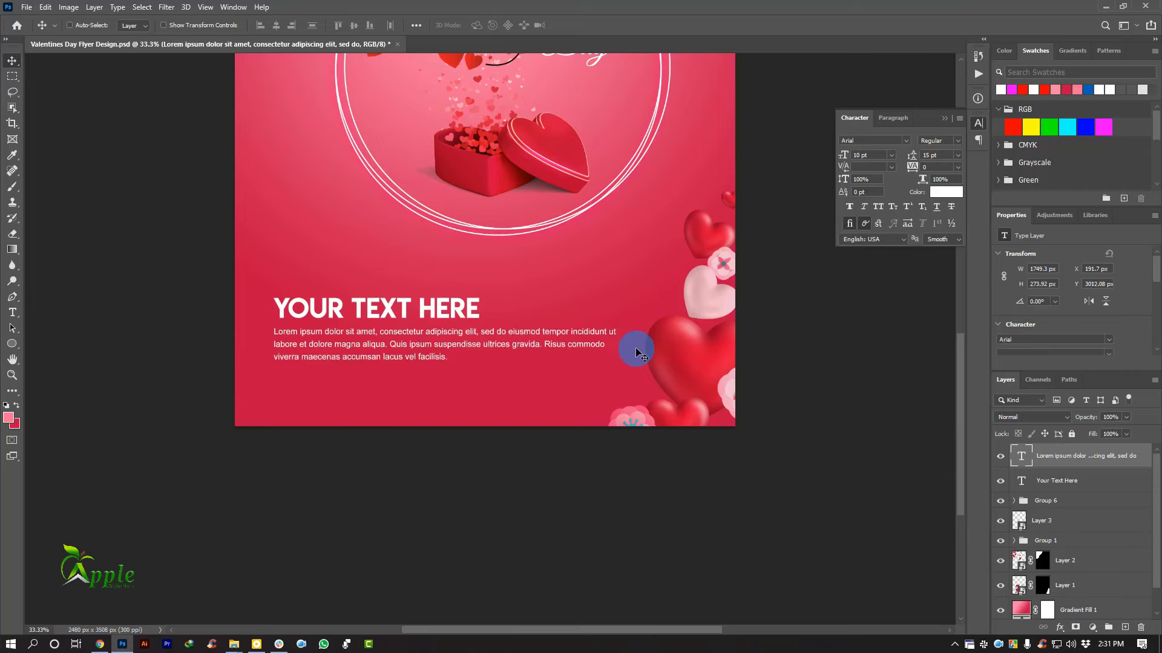
key(Down)
key(Down)
key(Down)
key(ctrl+minus)
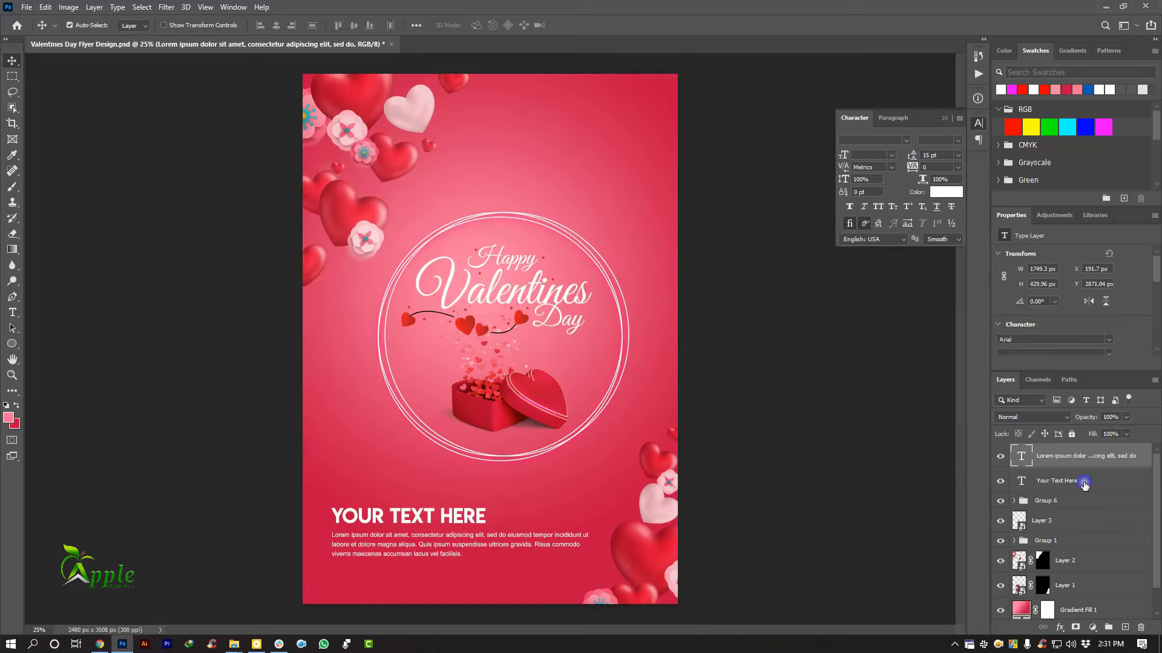
Step: Group the headline and paragraph as Group 7 and scale it to about 98.7%
shift+click(1055, 480)
click(1108, 625)
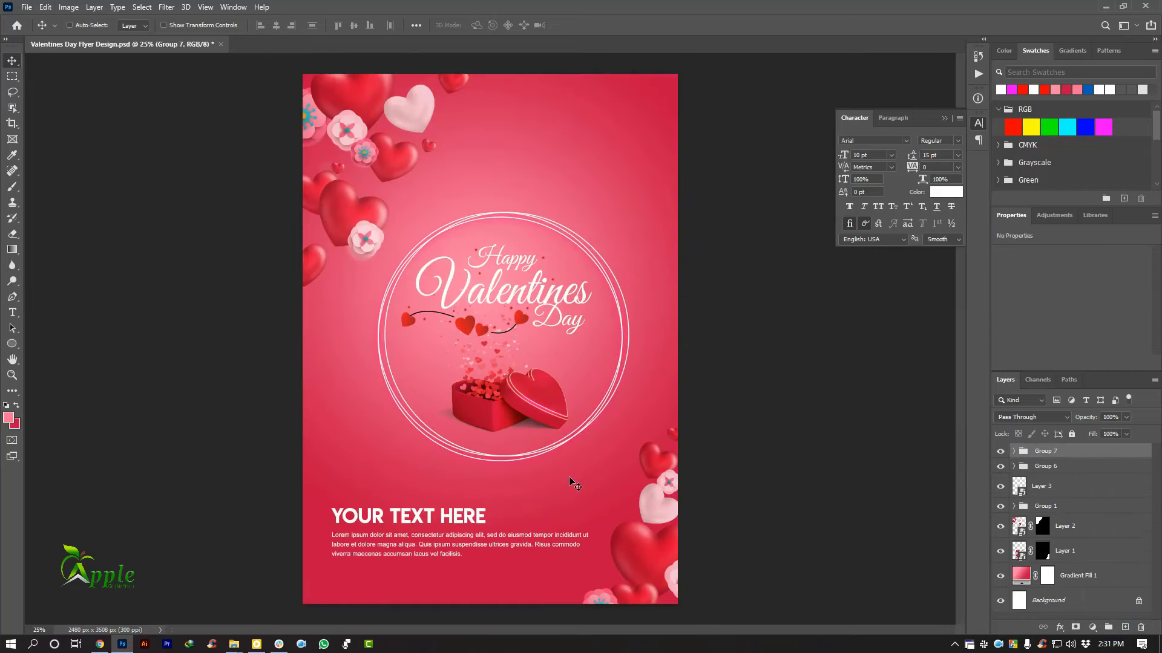
key(ctrl+t)
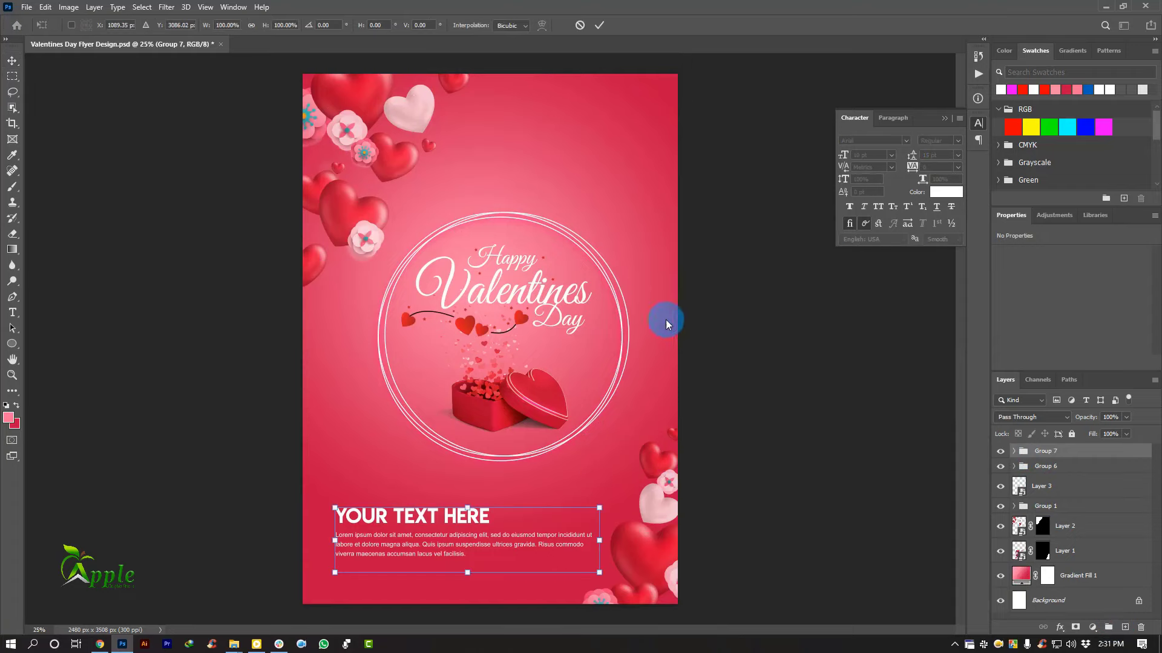
drag(599, 508, 596, 510)
click(599, 25)
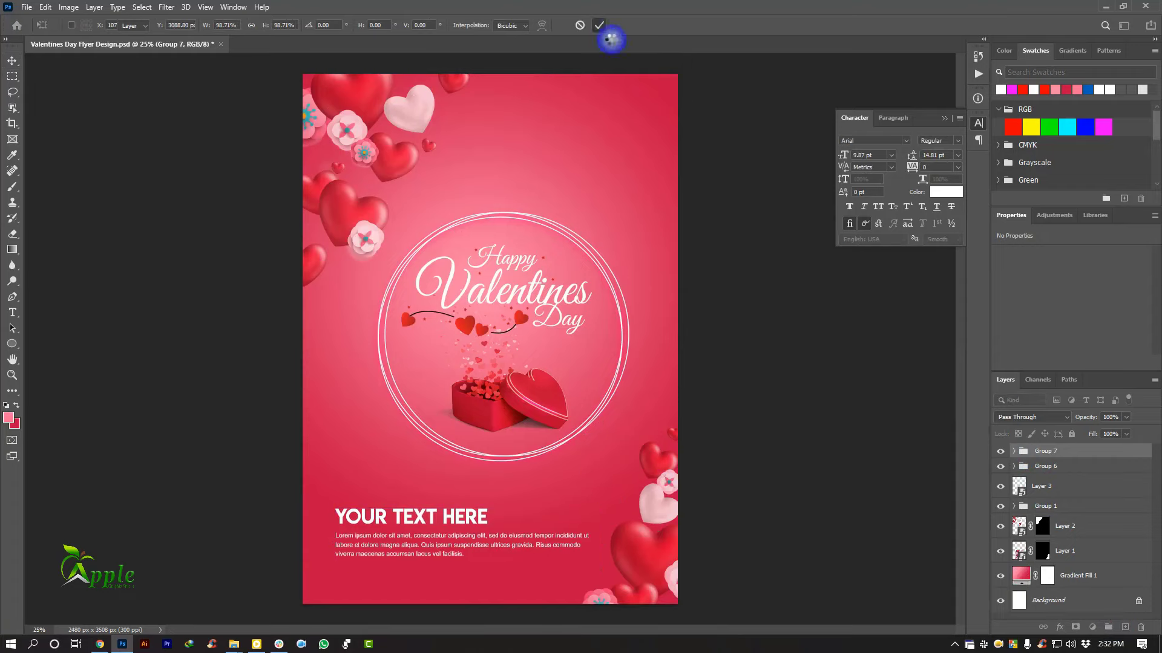
click(943, 118)
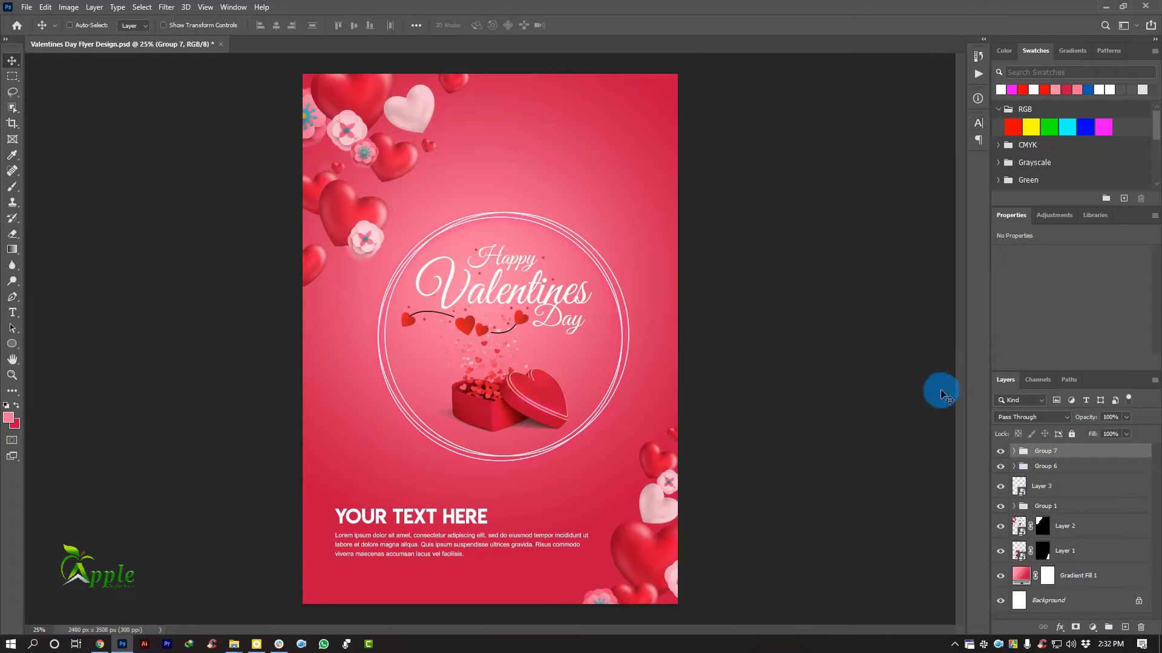
Step: Type 'Apple Graphic Studio' near the top of the flyer and move it up
click(12, 313)
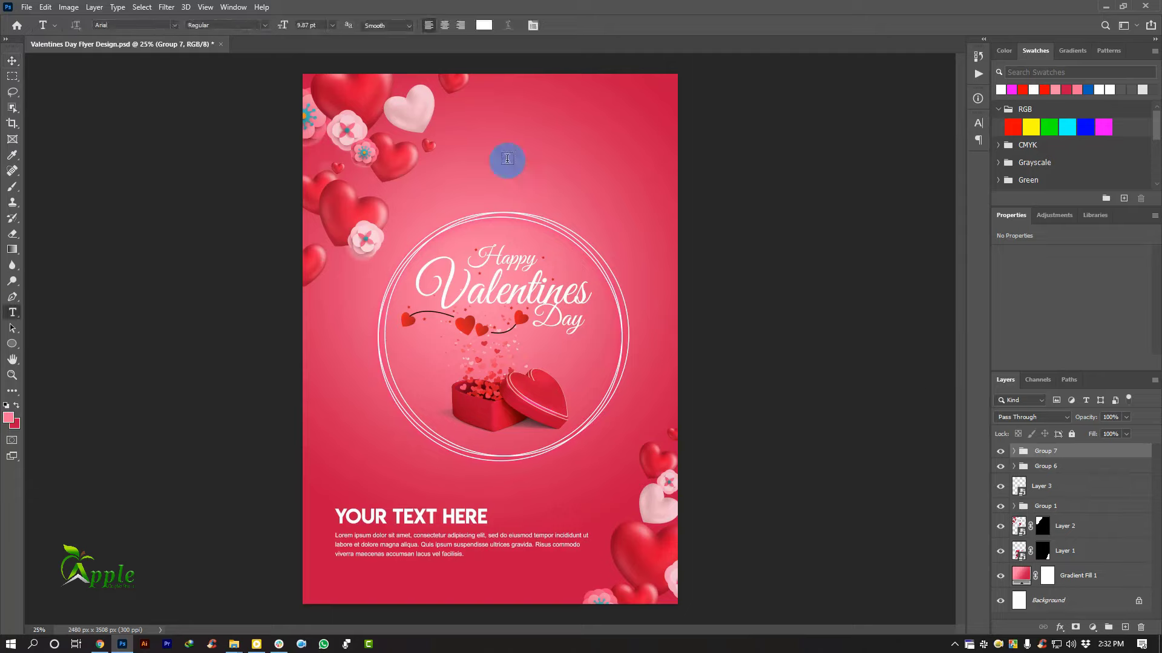
click(507, 158)
text(Apple)
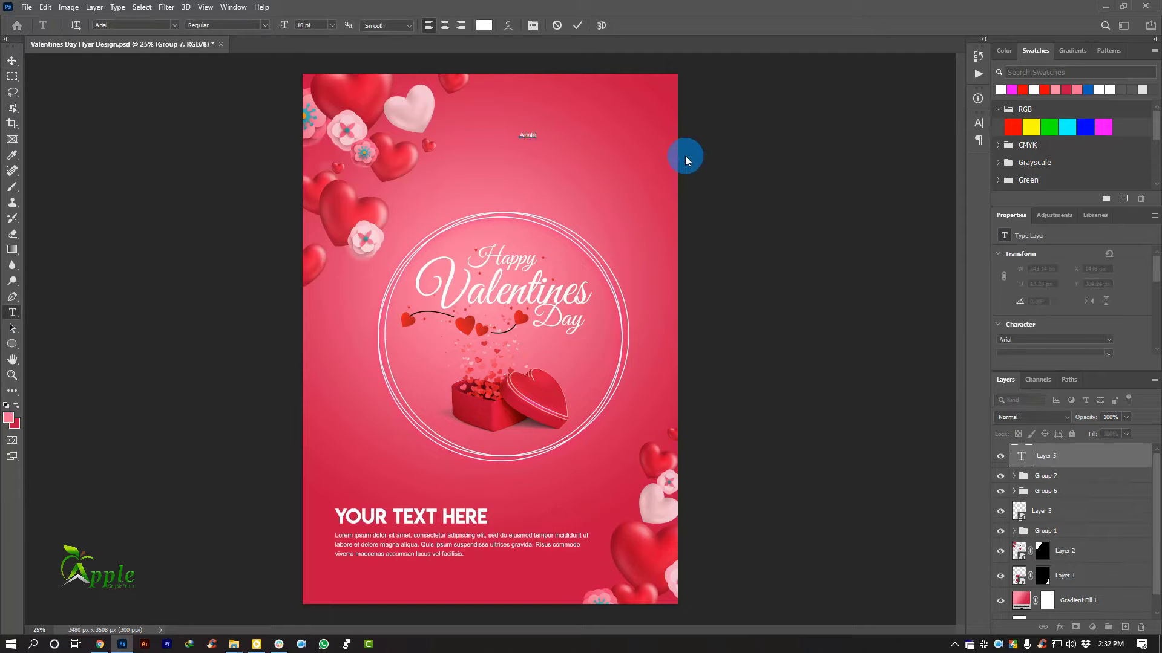
text(Graphic St)
text(udio)
click(578, 24)
click(14, 60)
mouse_move(550, 135)
mouse_down()
mouse_move(603, 106)
mouse_move(549, 112)
mouse_up()
Step: Enlarge the studio label by about half, place it top-right, and move it into Group 7
key(ctrl+t)
key(Escape)
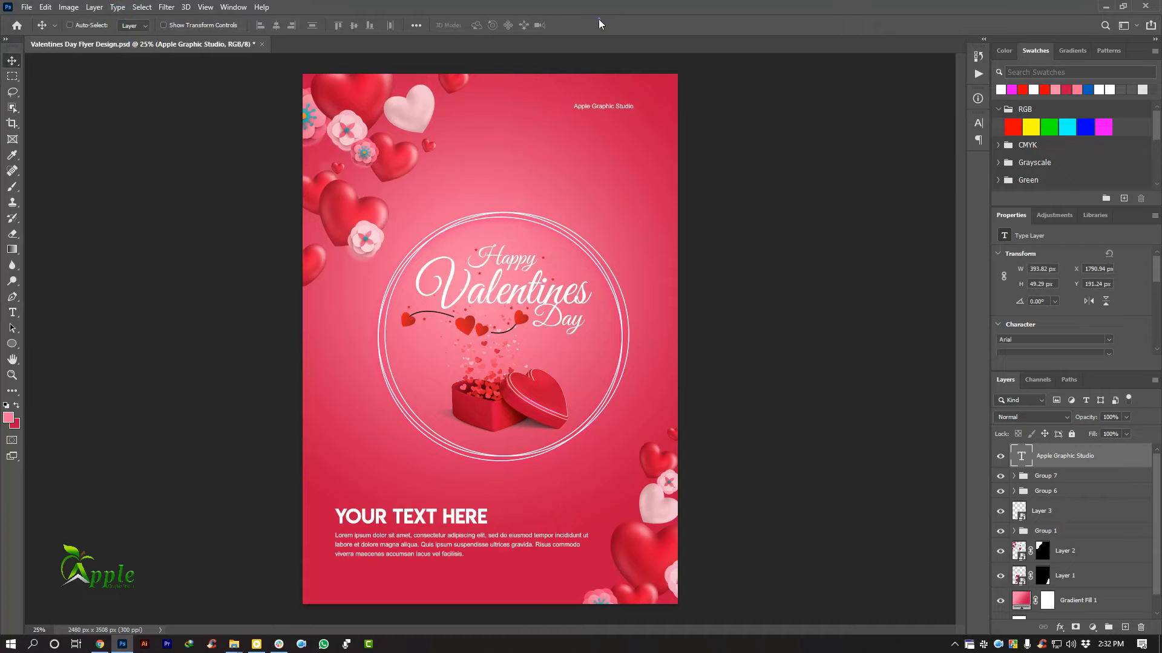
key(ctrl+t)
drag(571, 110, 540, 115)
click(606, 27)
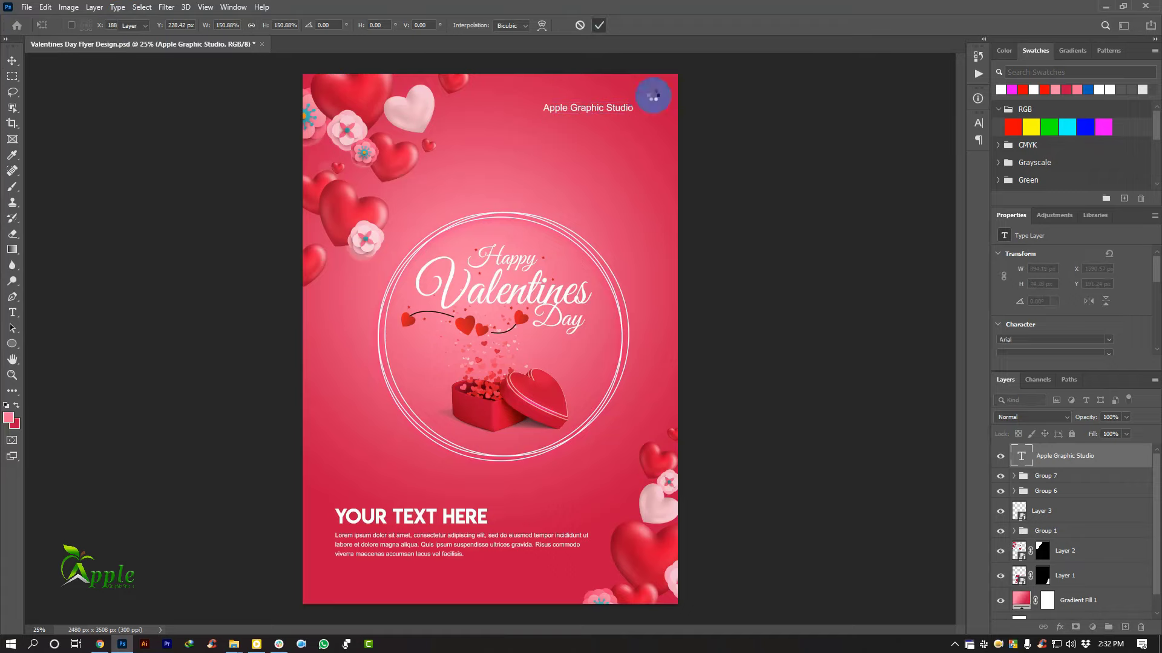
drag(630, 111, 647, 105)
click(832, 253)
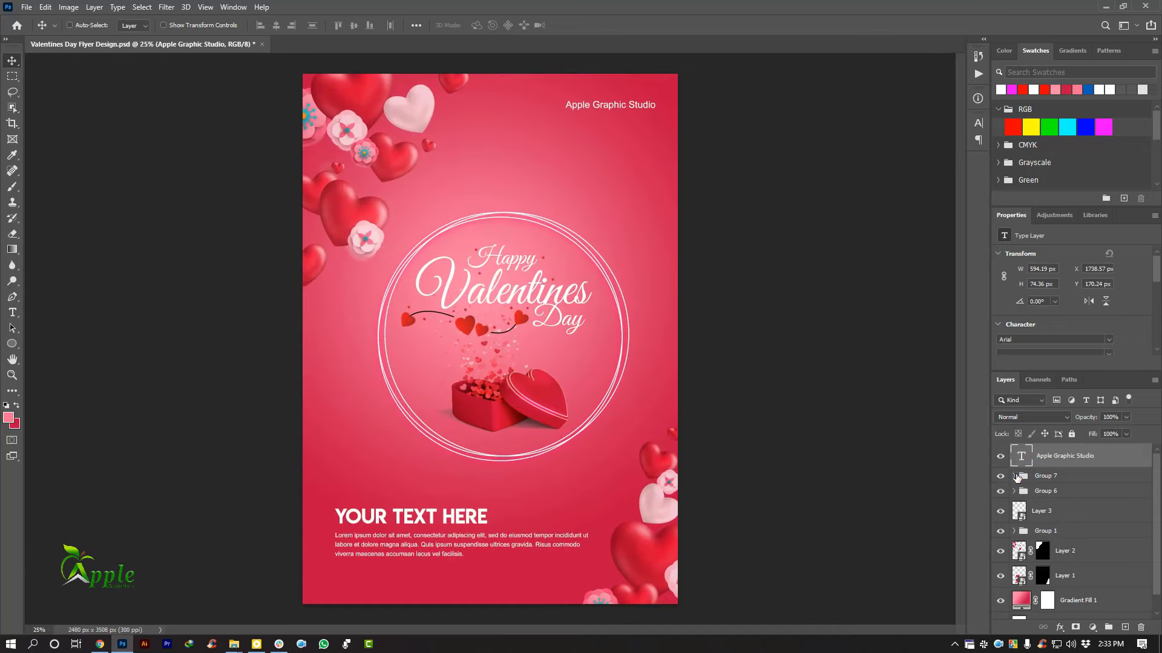
click(1014, 476)
drag(1065, 455, 1062, 479)
click(1014, 452)
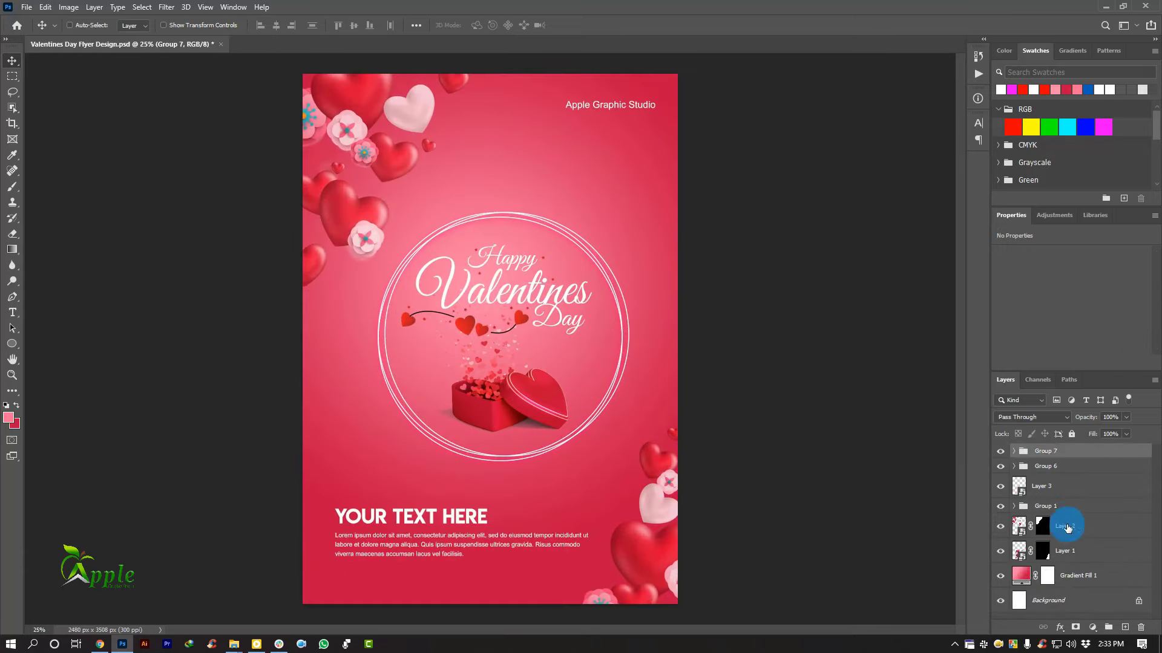
Step: Group the gift box Layer 3 with its circle rings as Group 8, then start File > New
click(1064, 486)
click(998, 486)
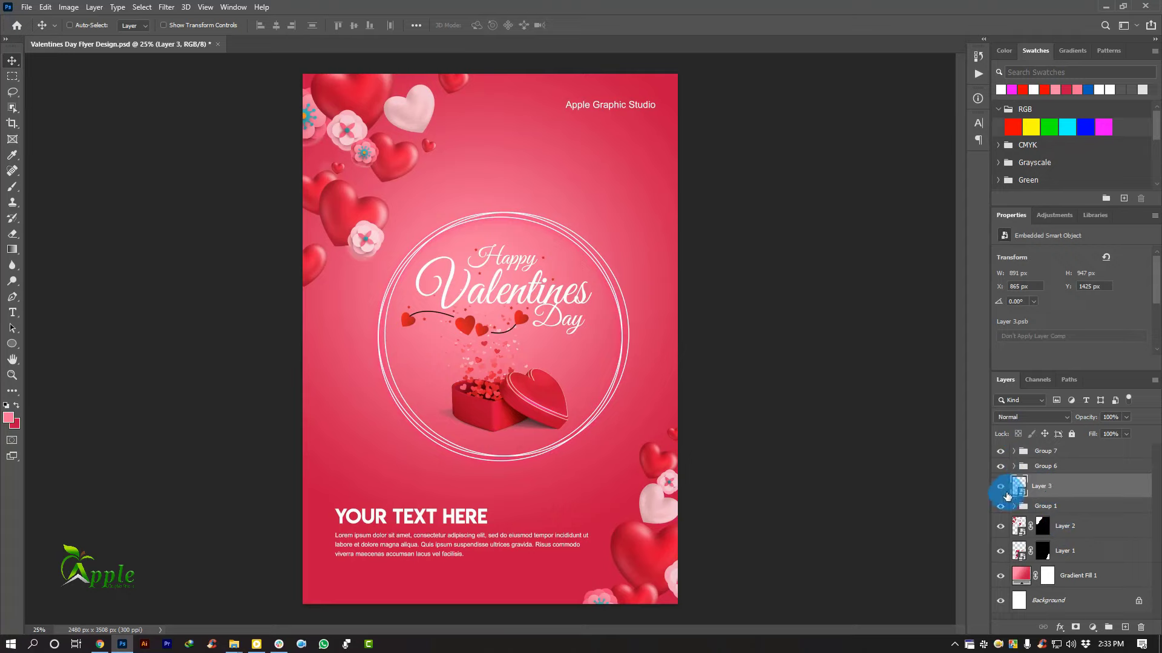
click(1000, 506)
ctrl+click(1040, 507)
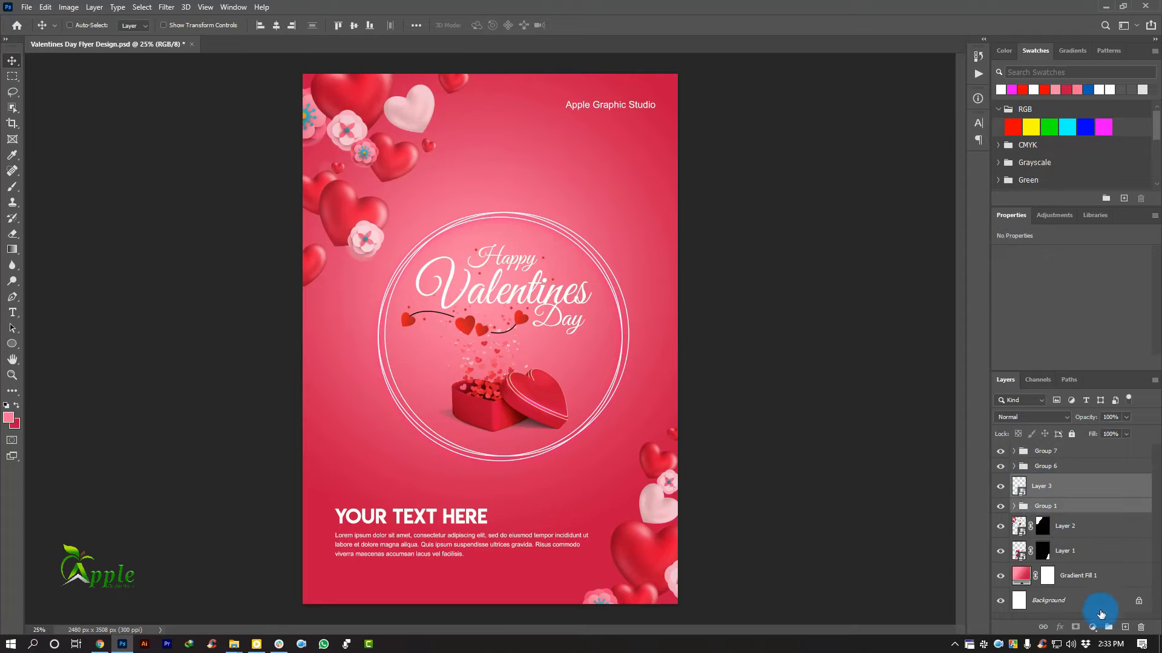
key(ctrl+g)
click(998, 507)
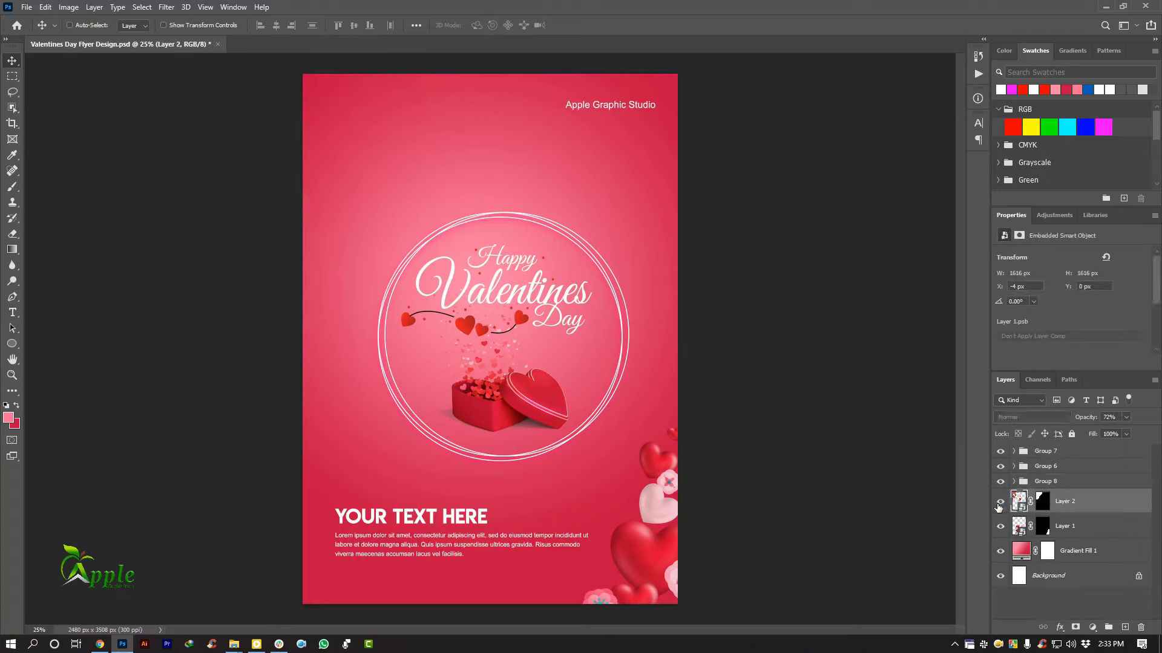
click(999, 502)
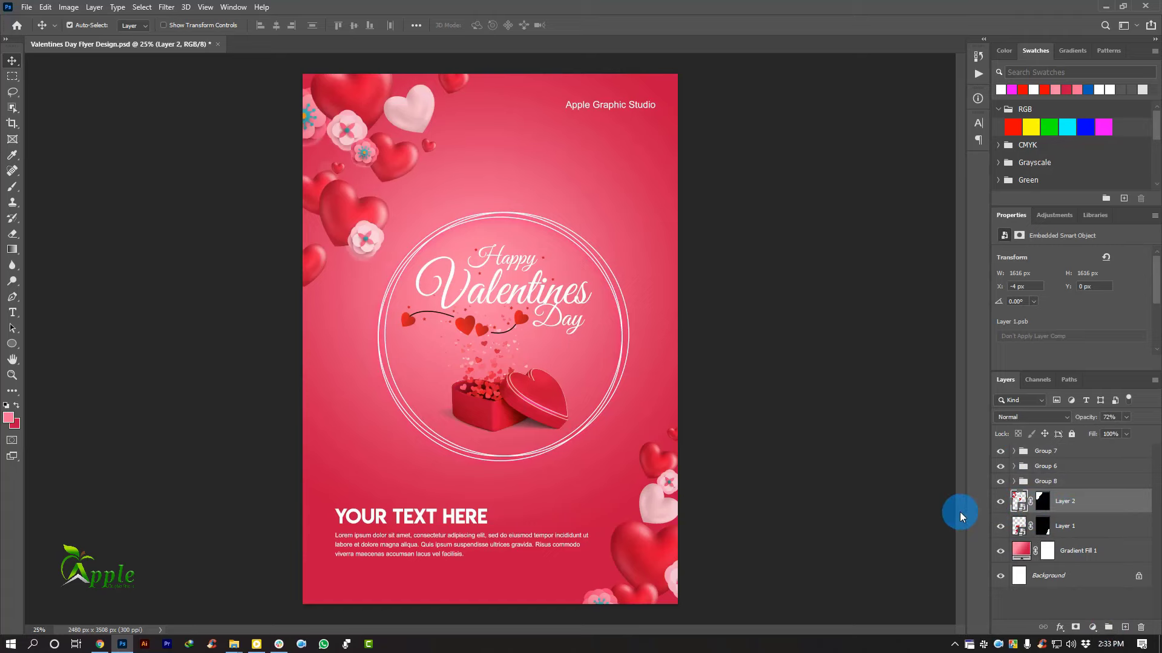
click(26, 7)
click(30, 21)
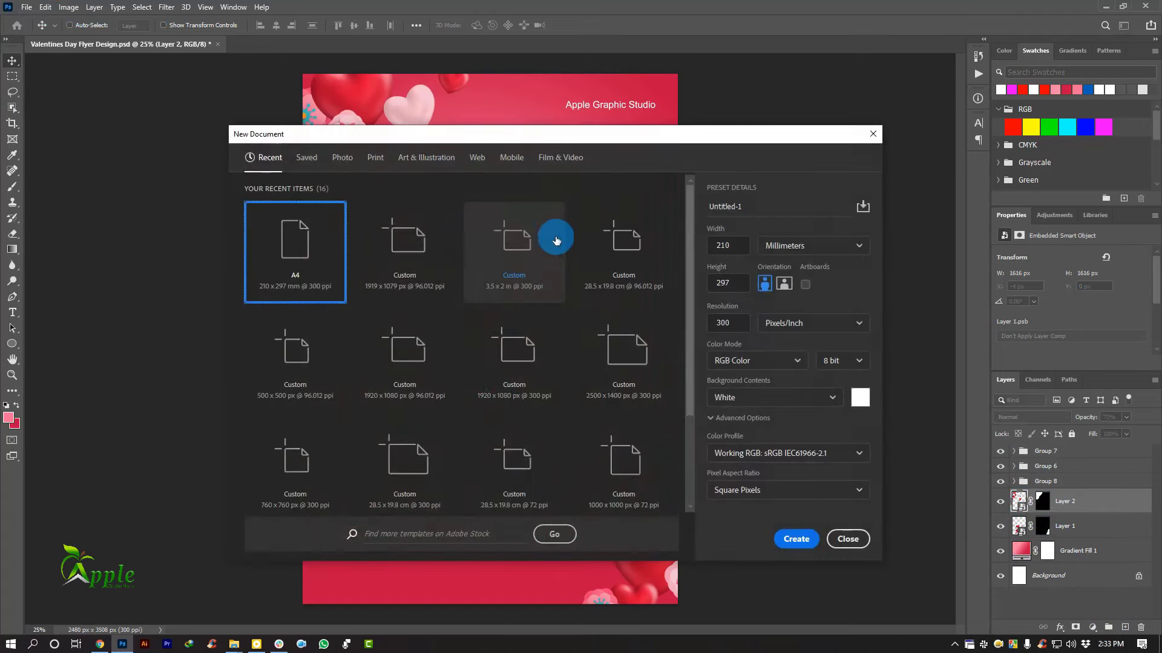
Step: Create a 1920 × 1080 px document named 'Flyer Mockup' and return to the Valentine flyer
double_click(751, 206)
text(Fl)
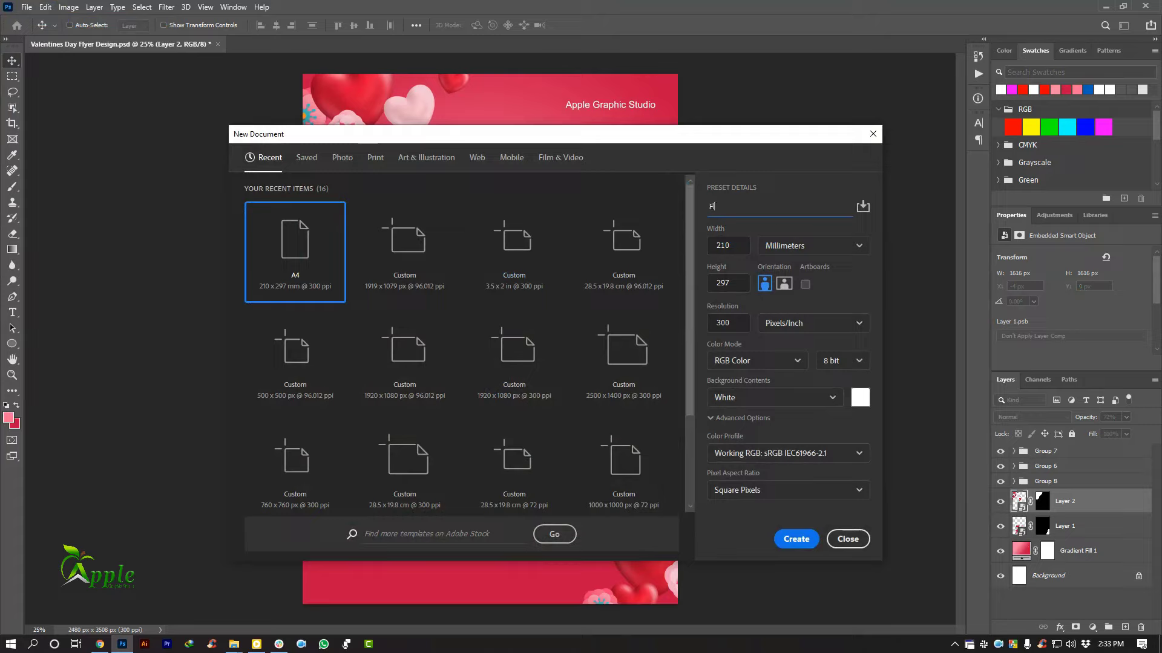
text(yer Mockup)
double_click(732, 245)
text(19)
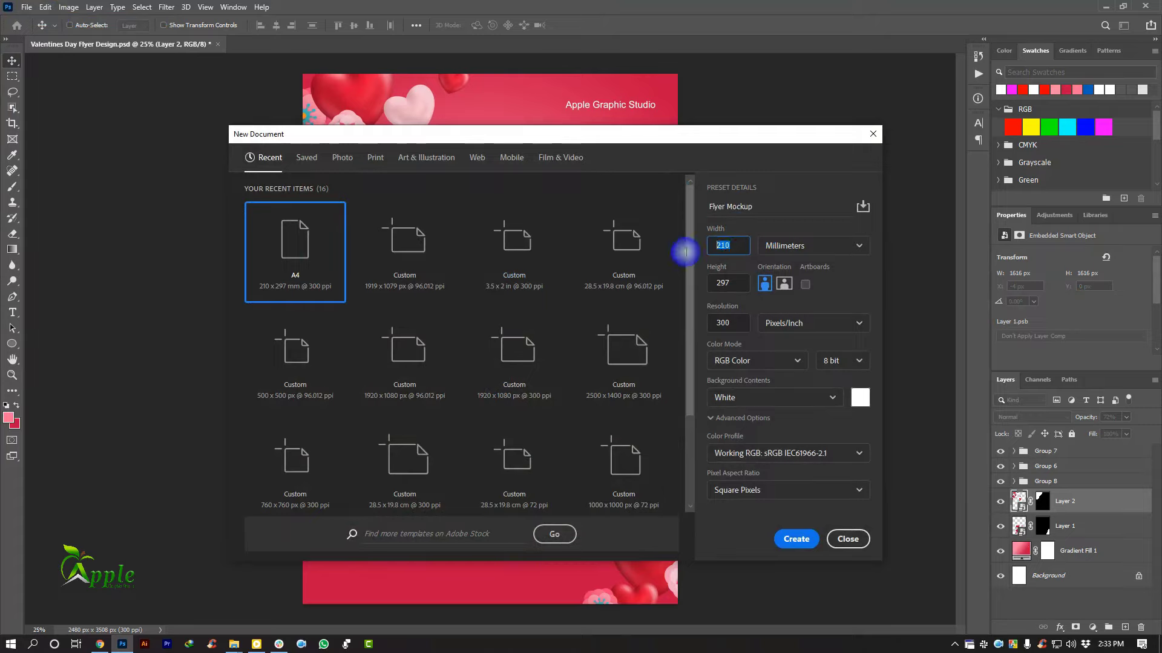
double_click(729, 283)
text(1080)
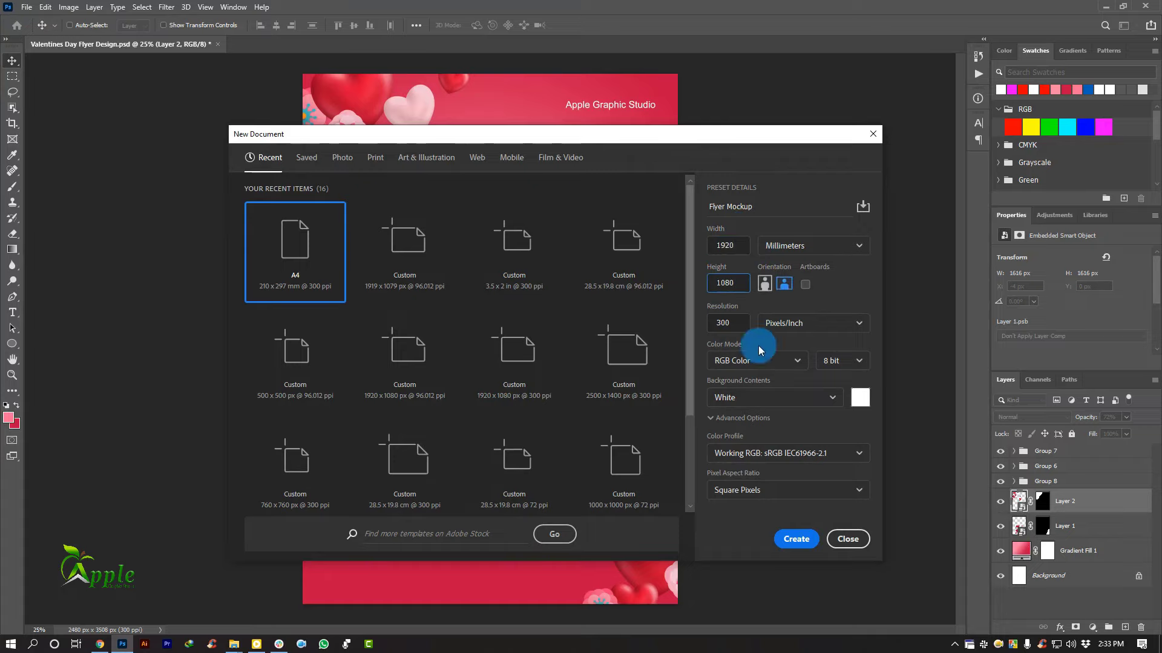
click(795, 254)
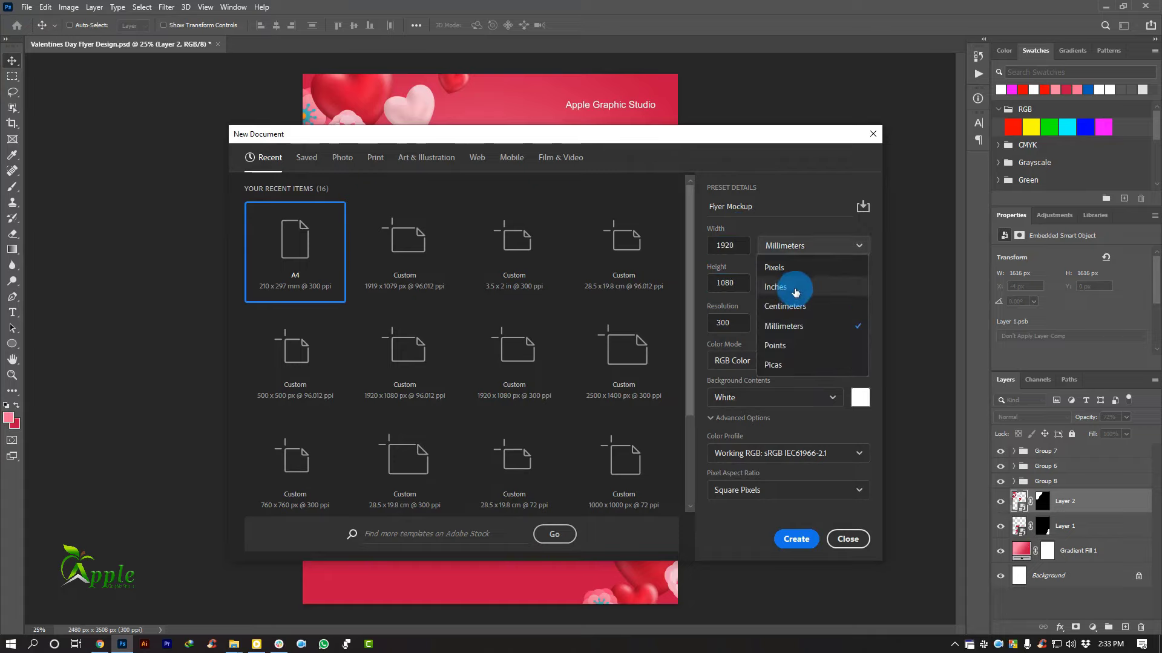
click(796, 269)
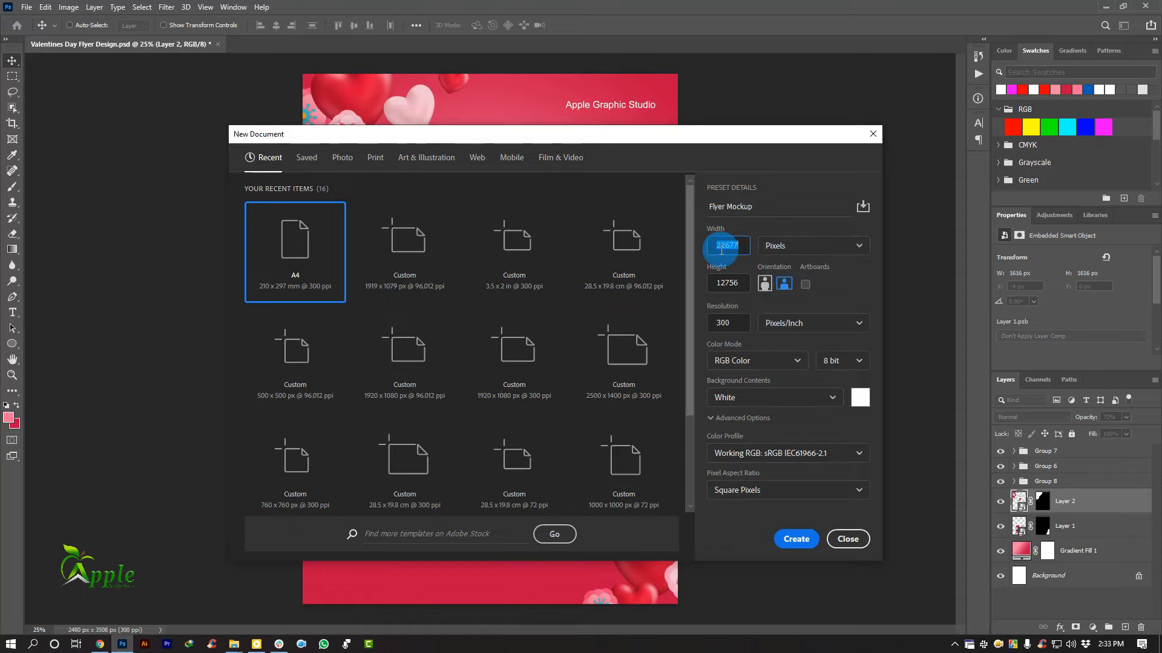
text(1920)
key(Tab)
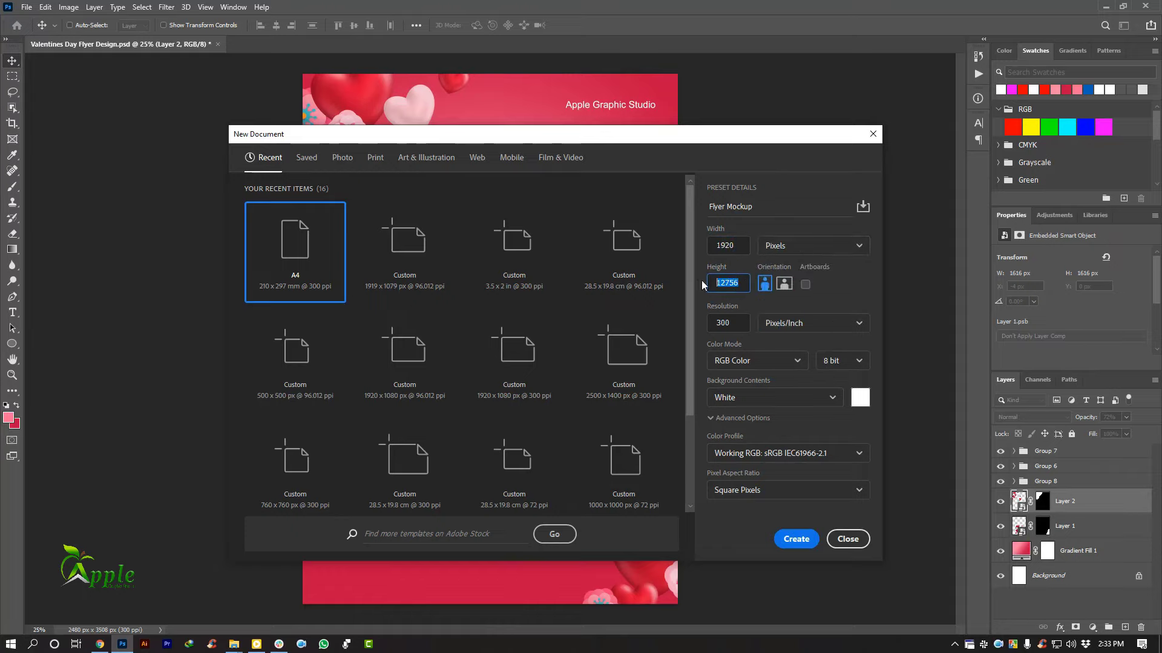
text(1080)
click(793, 536)
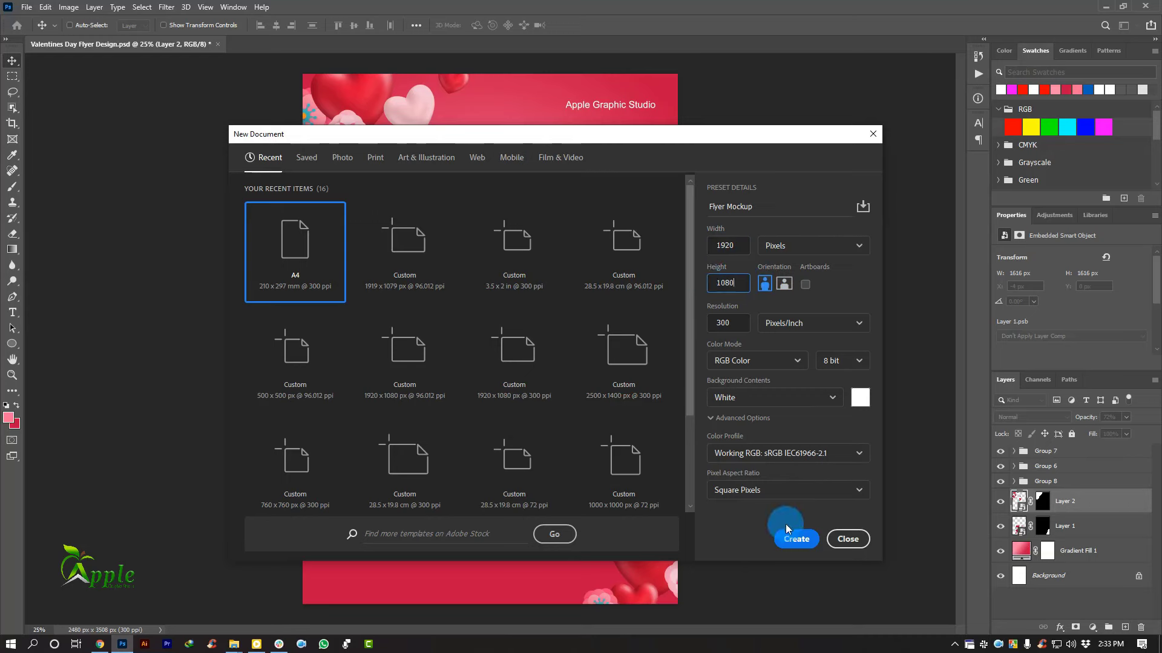
click(140, 46)
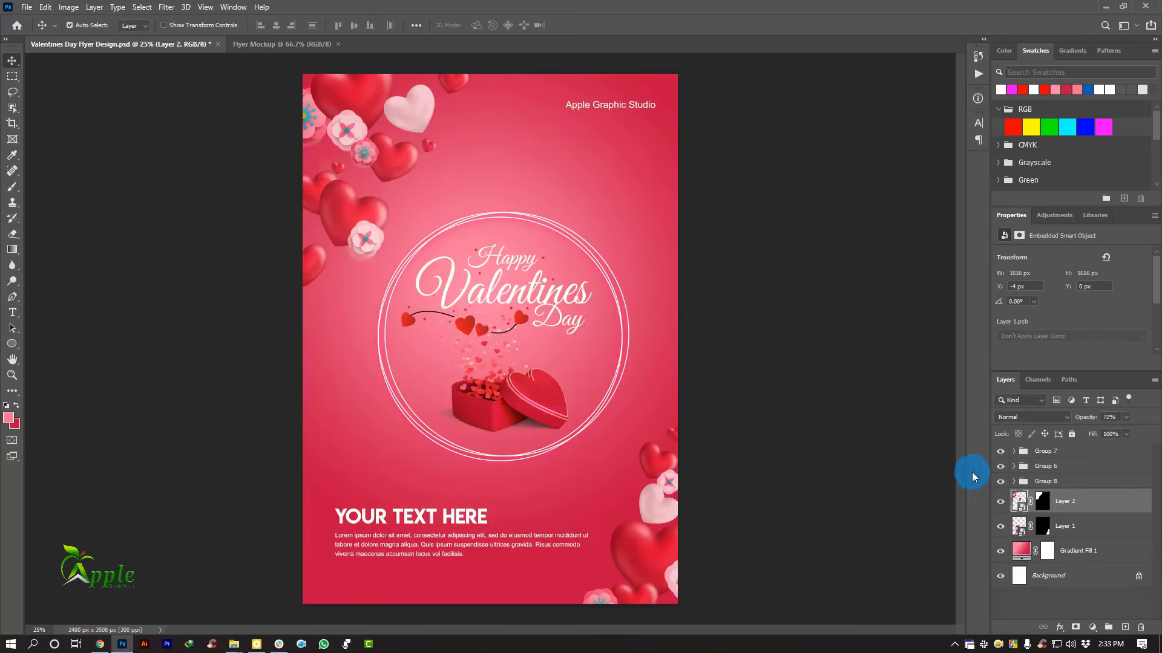
Step: Unlock the background and group it with Layer 1 and Gradient Fill 1
ctrl+click(1098, 526)
ctrl+click(1095, 548)
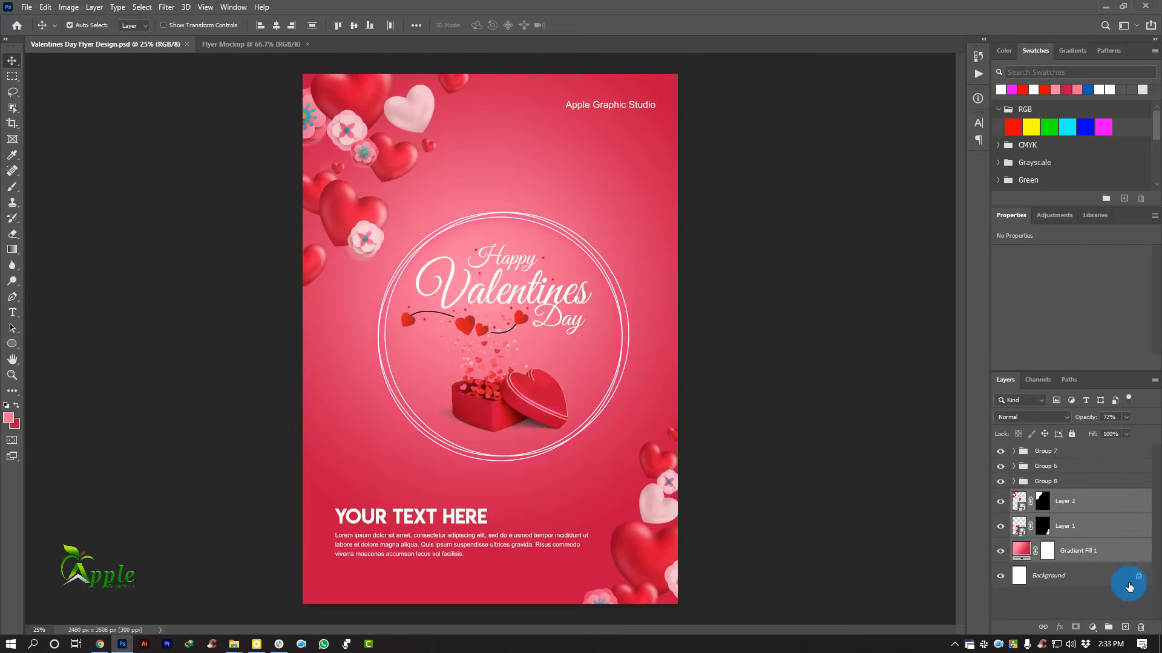
click(1129, 583)
ctrl+click(1083, 550)
ctrl+click(1080, 525)
ctrl+click(1080, 501)
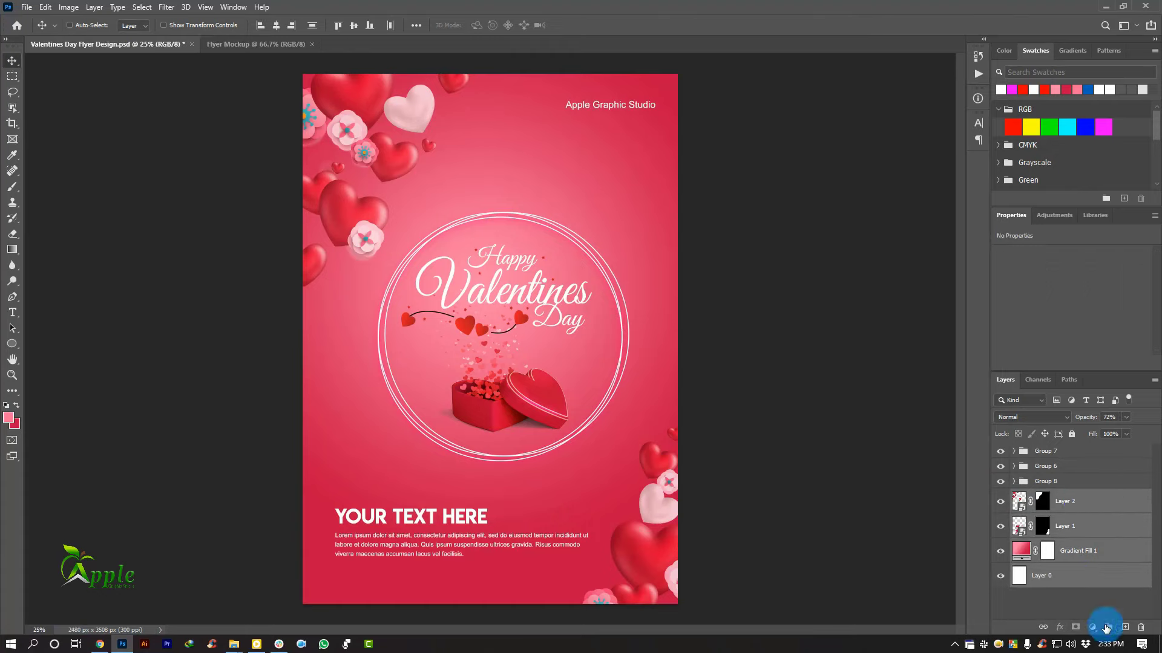
click(1106, 628)
click(1014, 496)
Step: Delete white Layer 0 and add a light pink Solid Color fill at the group's bottom
right_click(1071, 591)
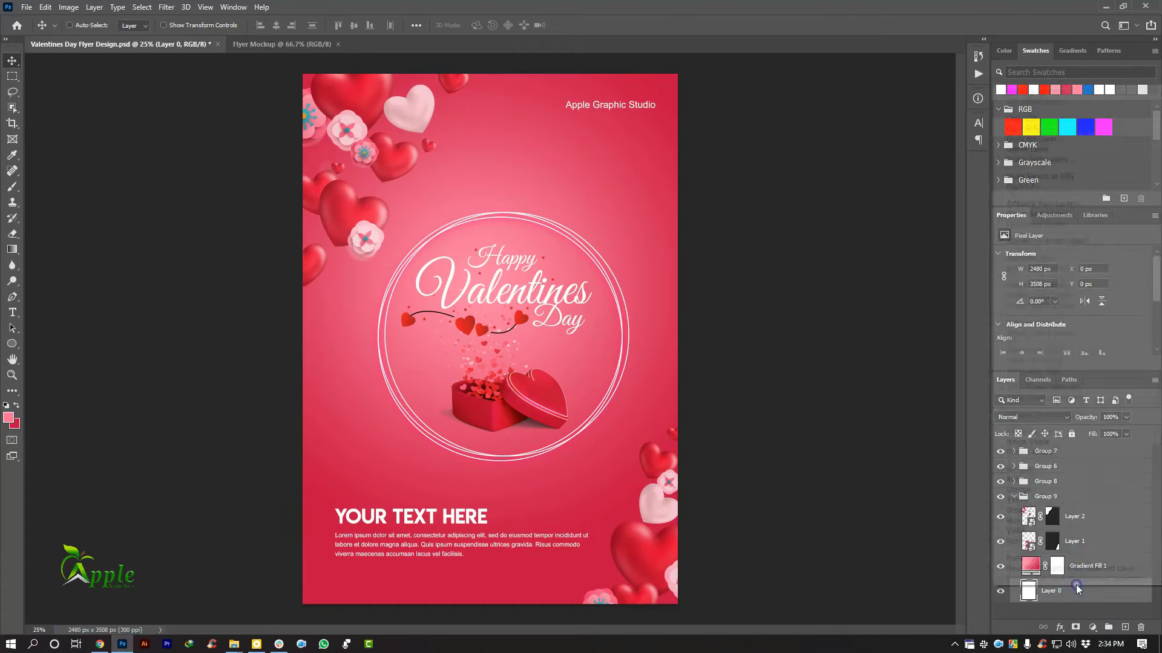
click(1079, 611)
key(Delete)
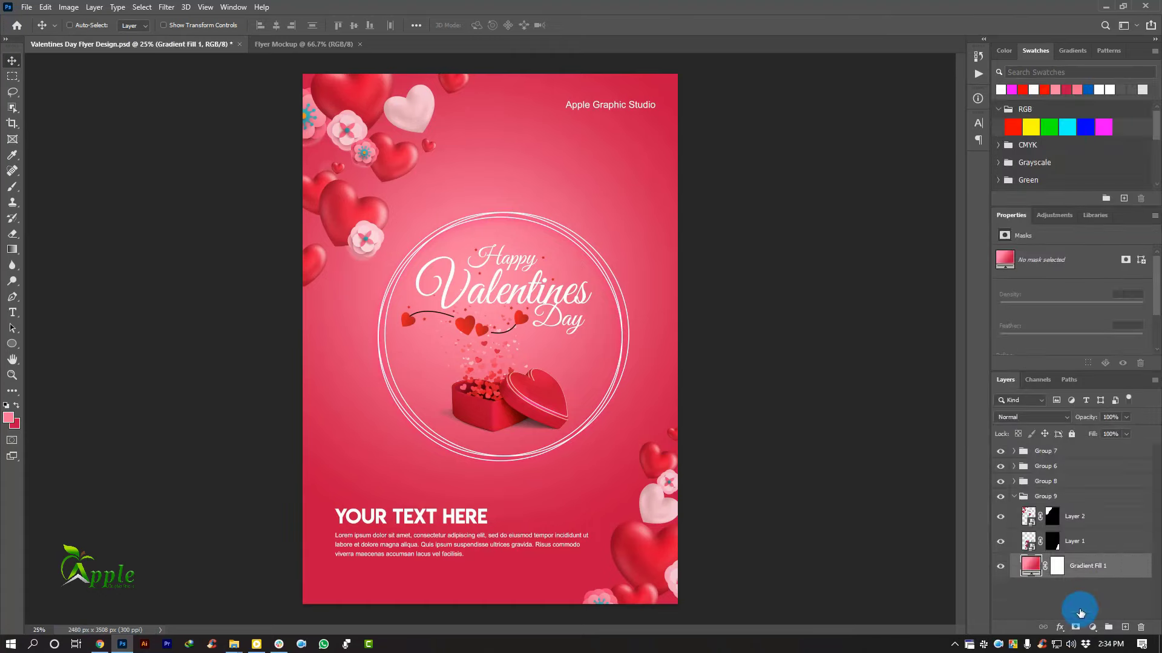
click(1092, 628)
click(1089, 413)
click(825, 427)
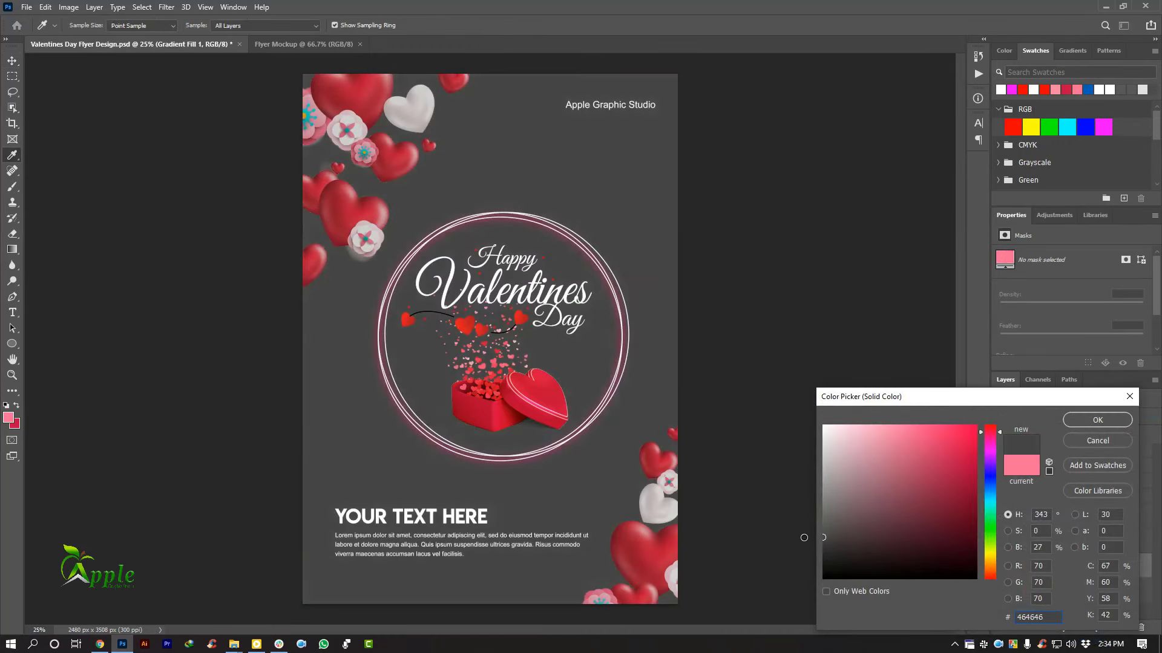
mouse_move(771, 399)
mouse_down()
mouse_move(796, 524)
mouse_move(835, 532)
mouse_move(852, 428)
mouse_move(922, 418)
mouse_move(945, 461)
mouse_up()
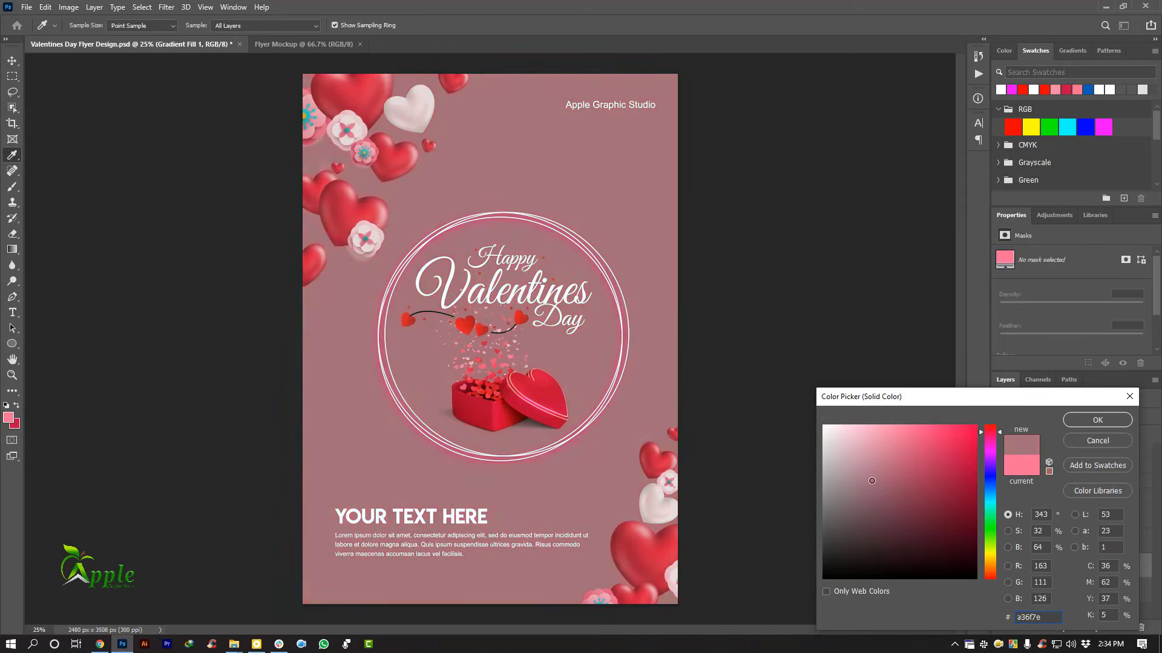
drag(944, 461, 888, 415)
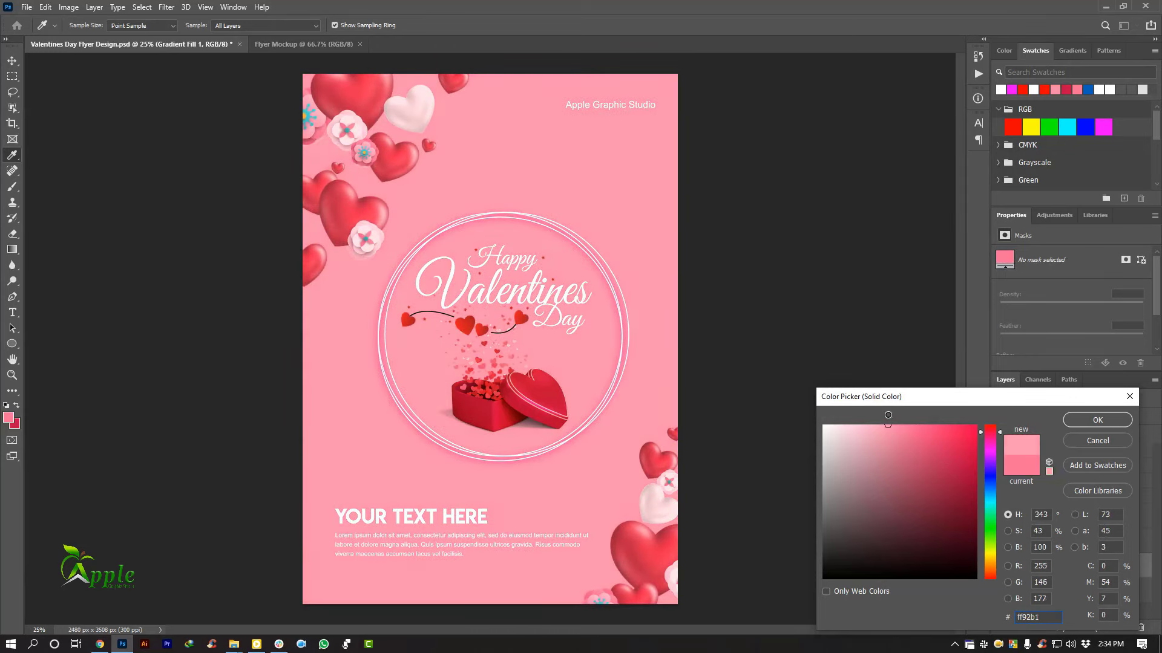
click(1095, 419)
drag(1086, 569, 1086, 604)
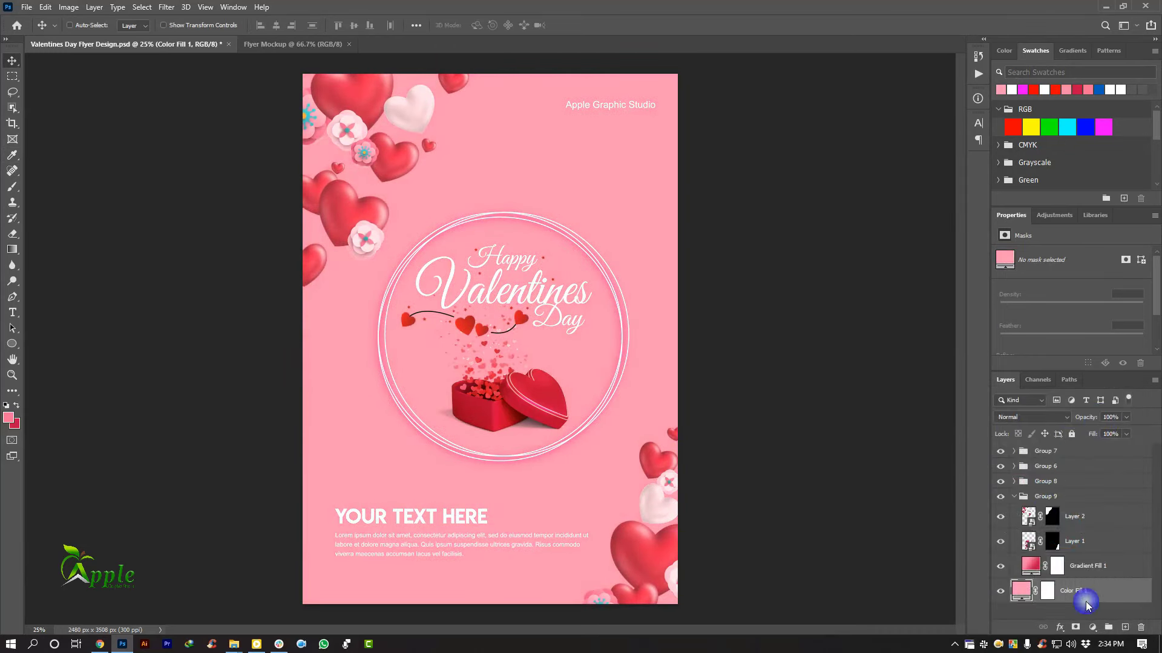
Step: Rename the pink fill 'Change Color', move it beside the gradient, and name the group BG
double_click(1073, 591)
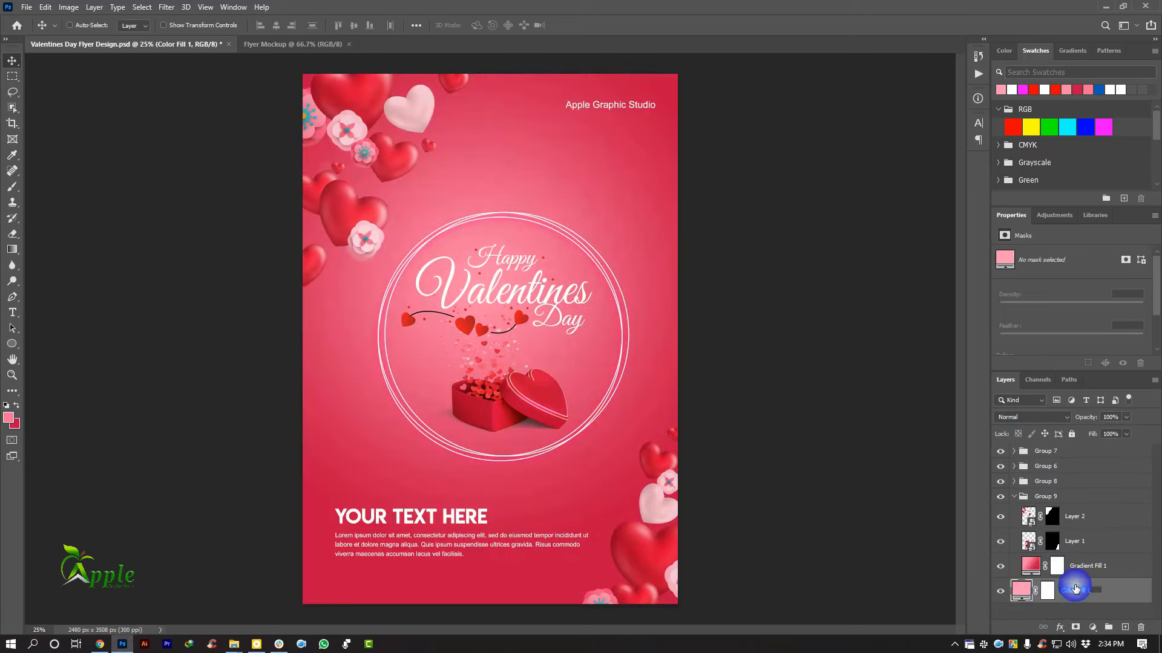
text(Change Color)
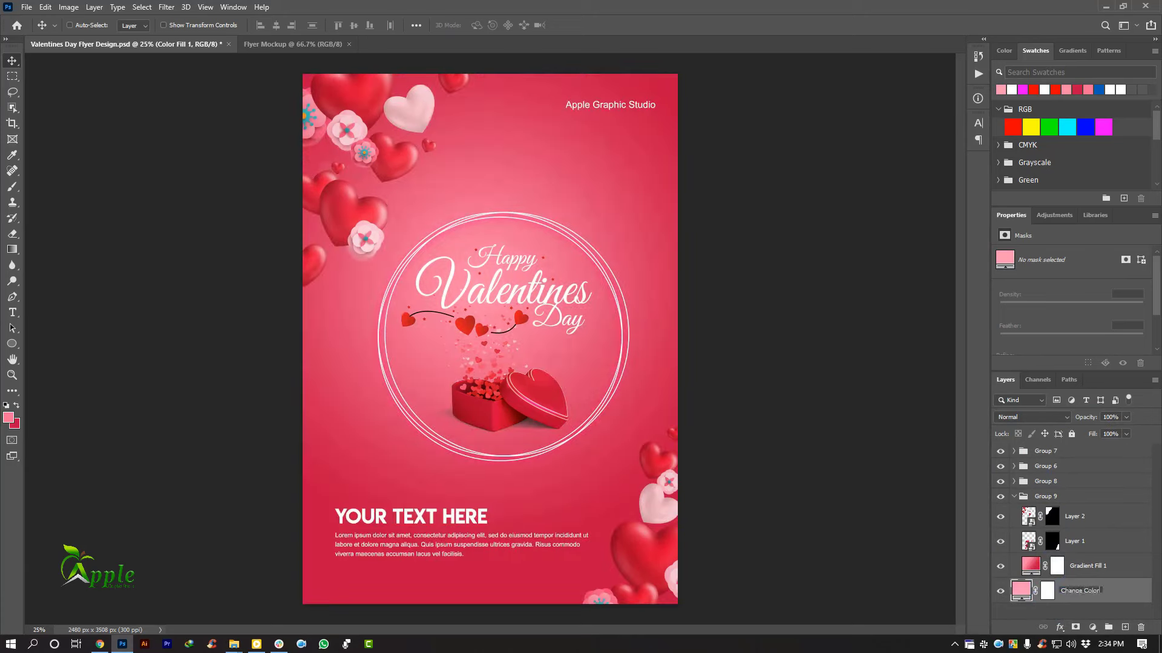
key(Return)
drag(1064, 591, 1075, 575)
click(1015, 497)
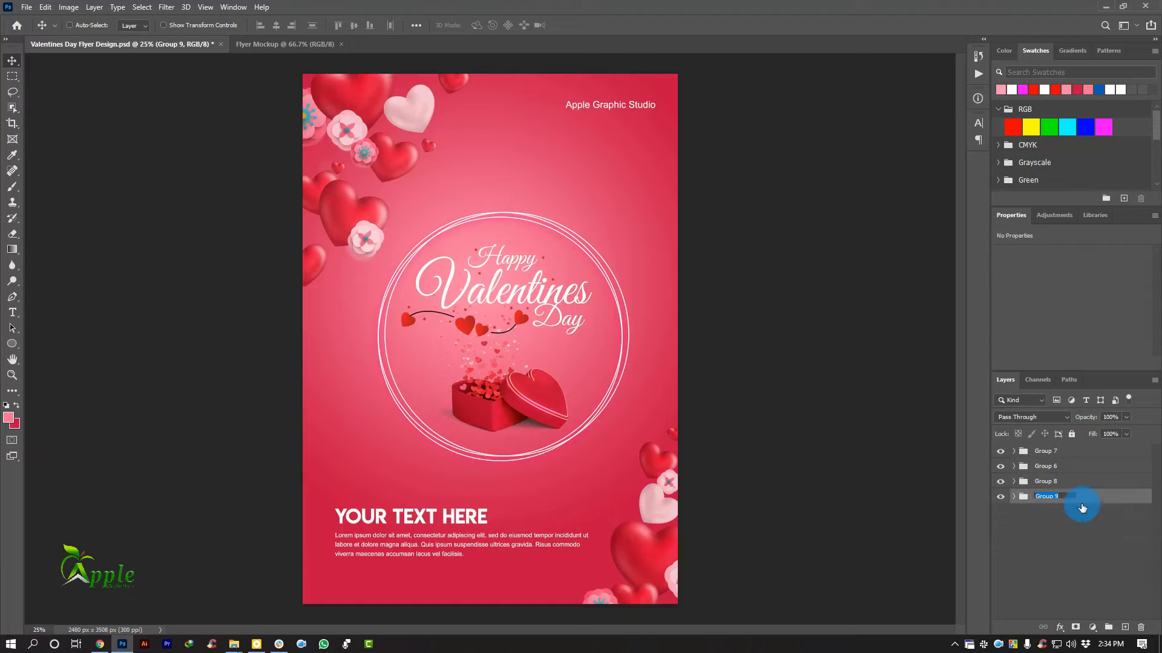
click(1082, 509)
Step: Nest Group 8 and the title artwork Group 6 together as the Valentine group
click(1043, 481)
click(1000, 481)
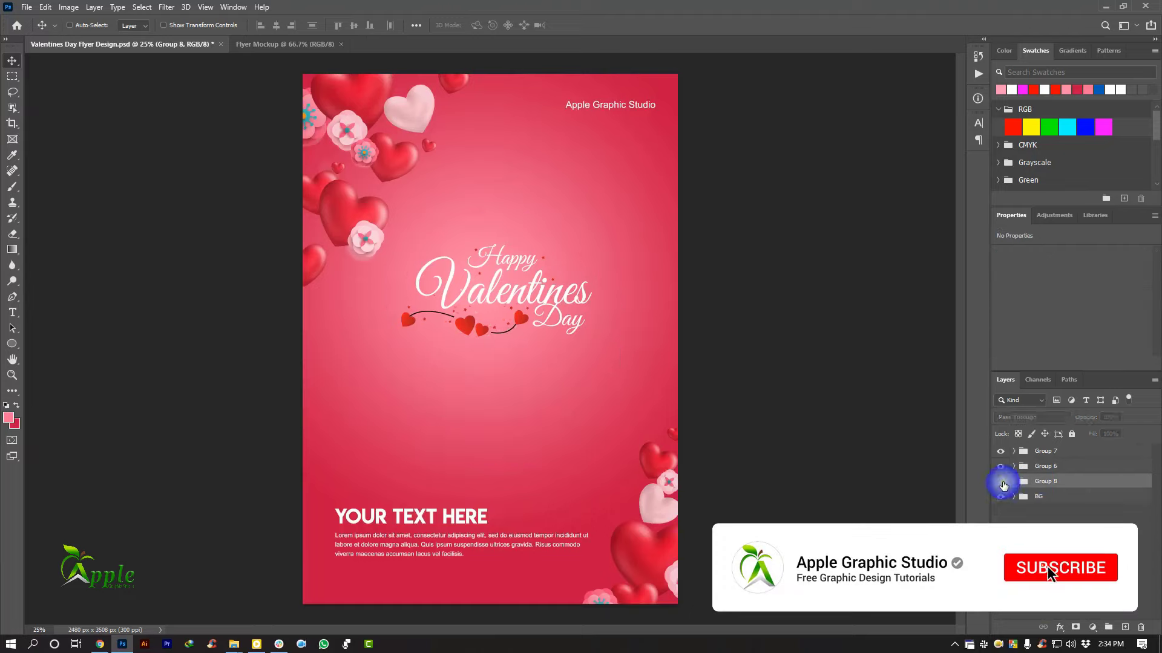
click(1013, 466)
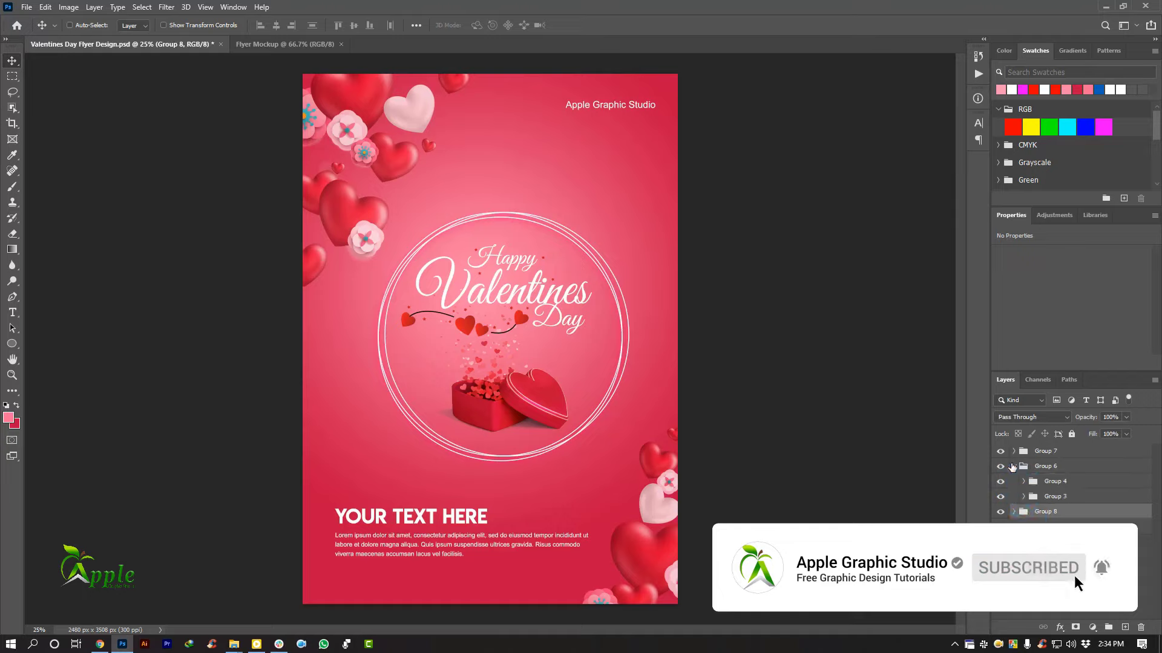
click(1001, 466)
click(1013, 465)
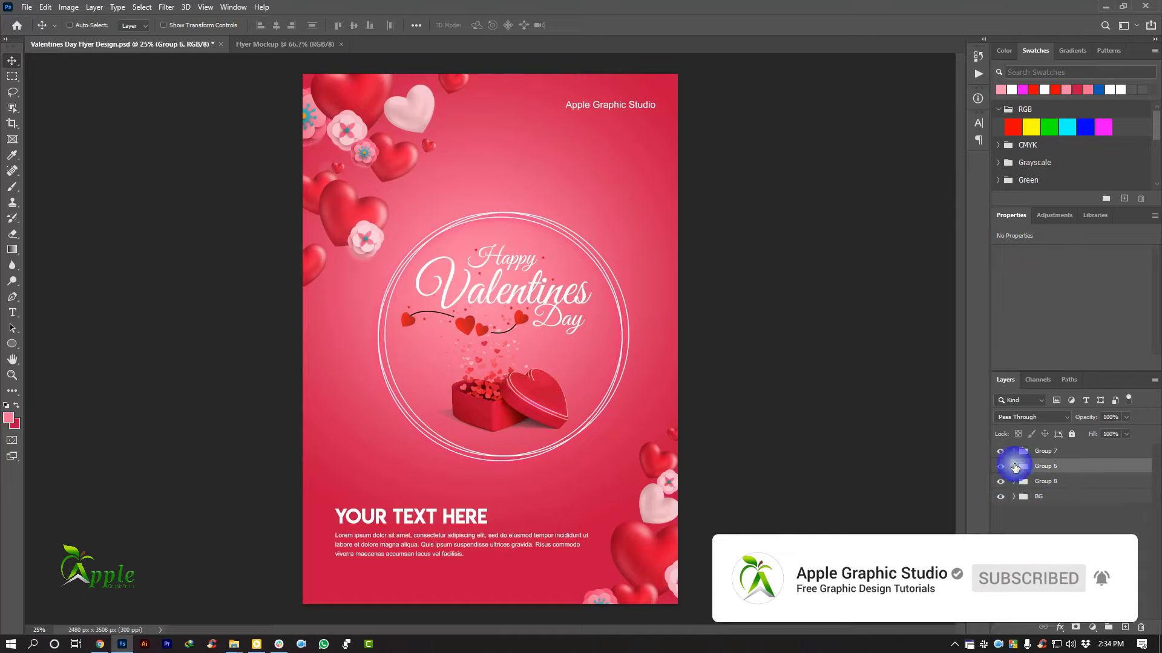
drag(1016, 480, 1046, 469)
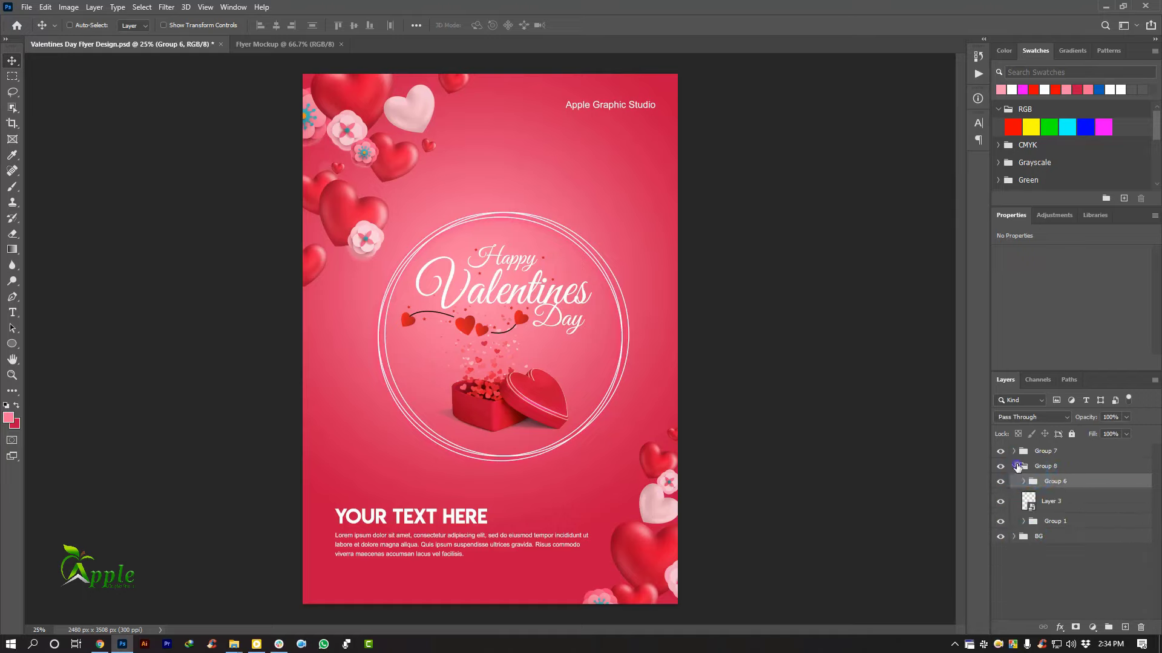
click(1017, 467)
click(1045, 469)
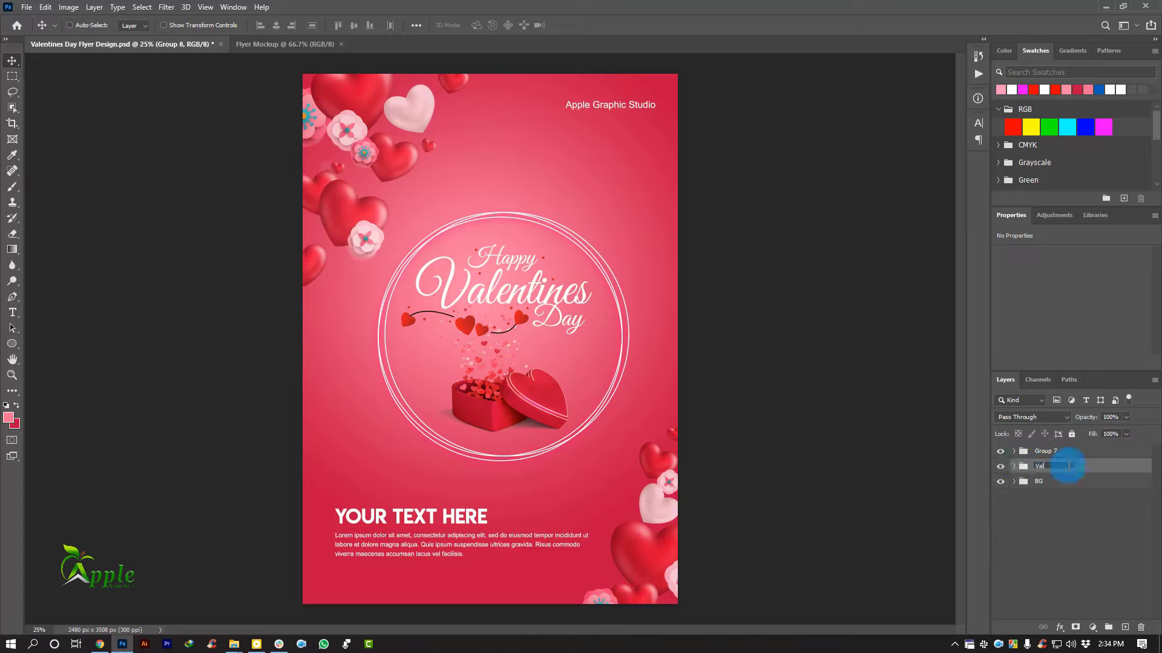
key(Return)
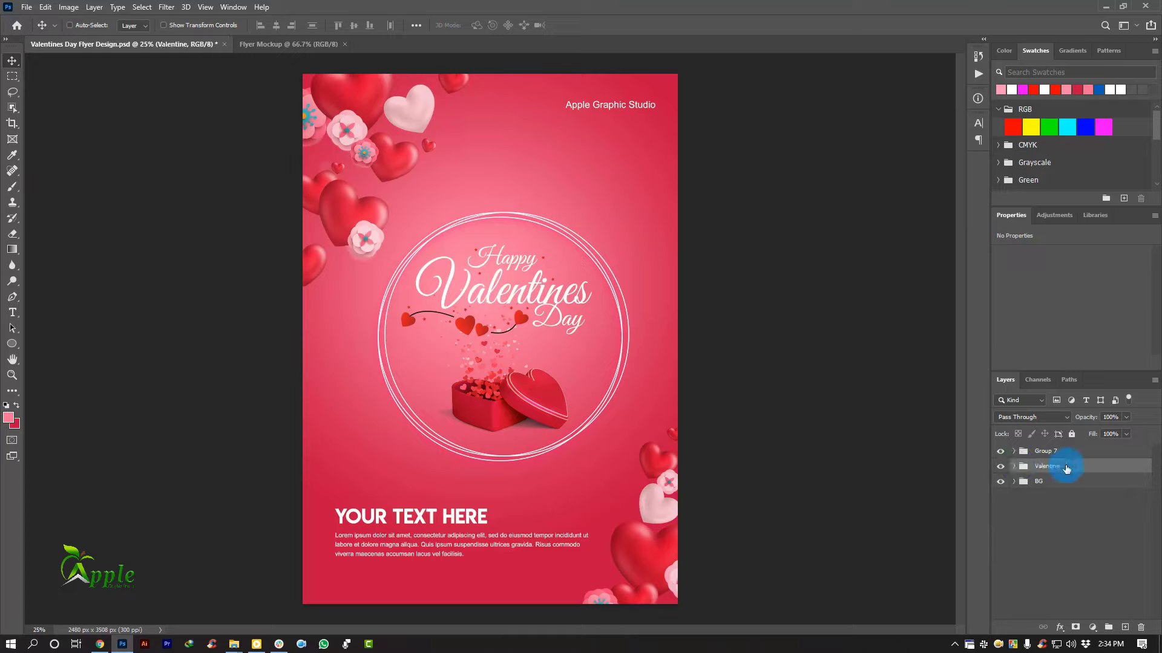
Step: Rename Group 7 to 'Your Text' and save the flyer
double_click(1082, 454)
text(Your T)
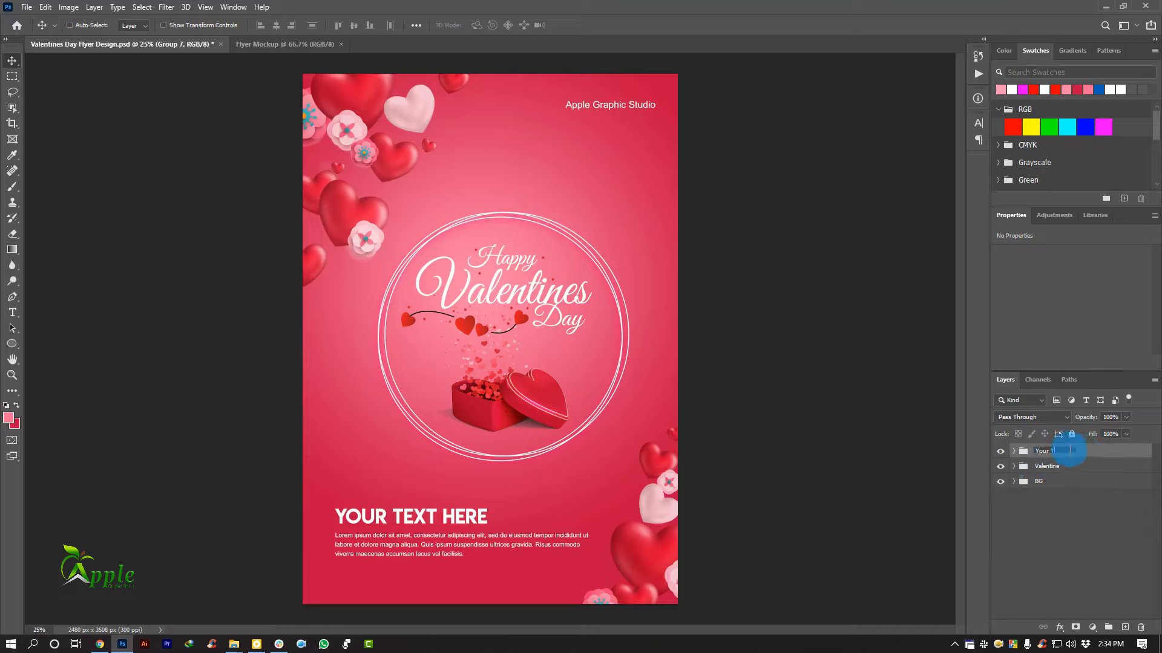
text(ext)
key(Return)
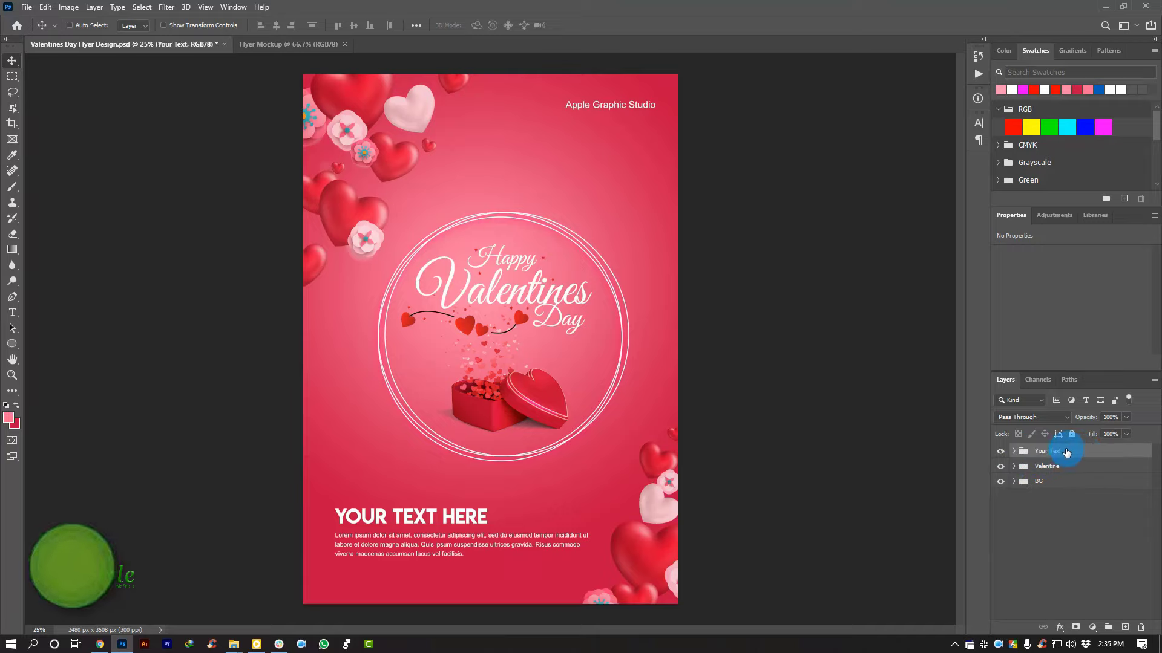
key(ctrl+s)
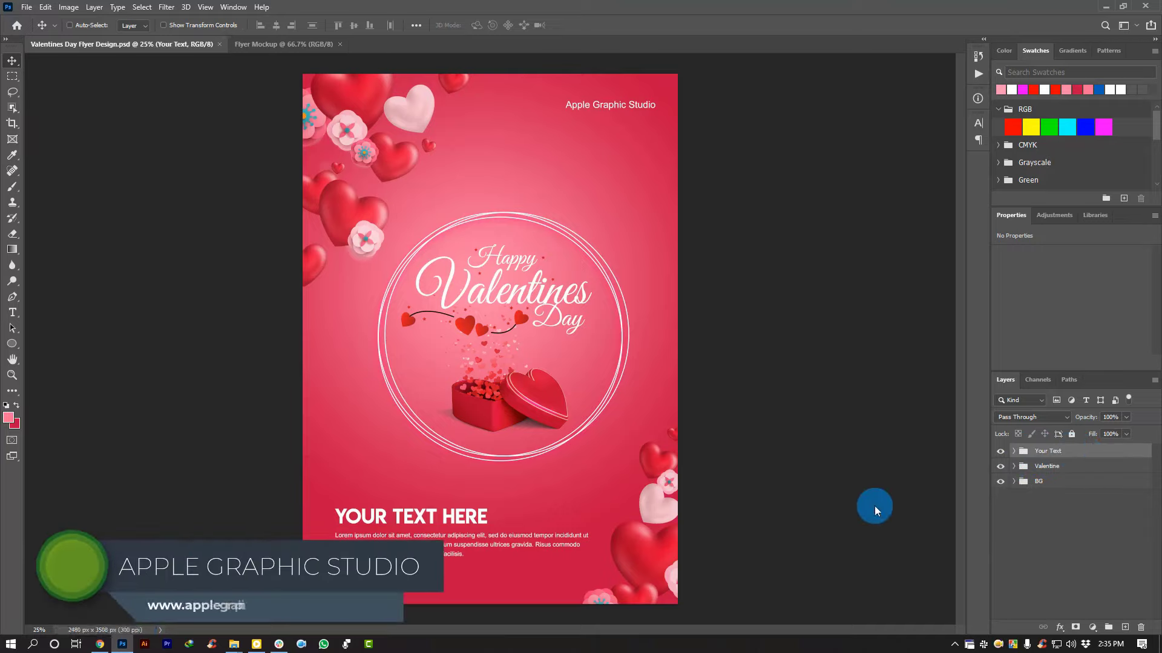
Step: Copy a merged flyer layer into Flyer Mockup and duplicate it
click(1124, 627)
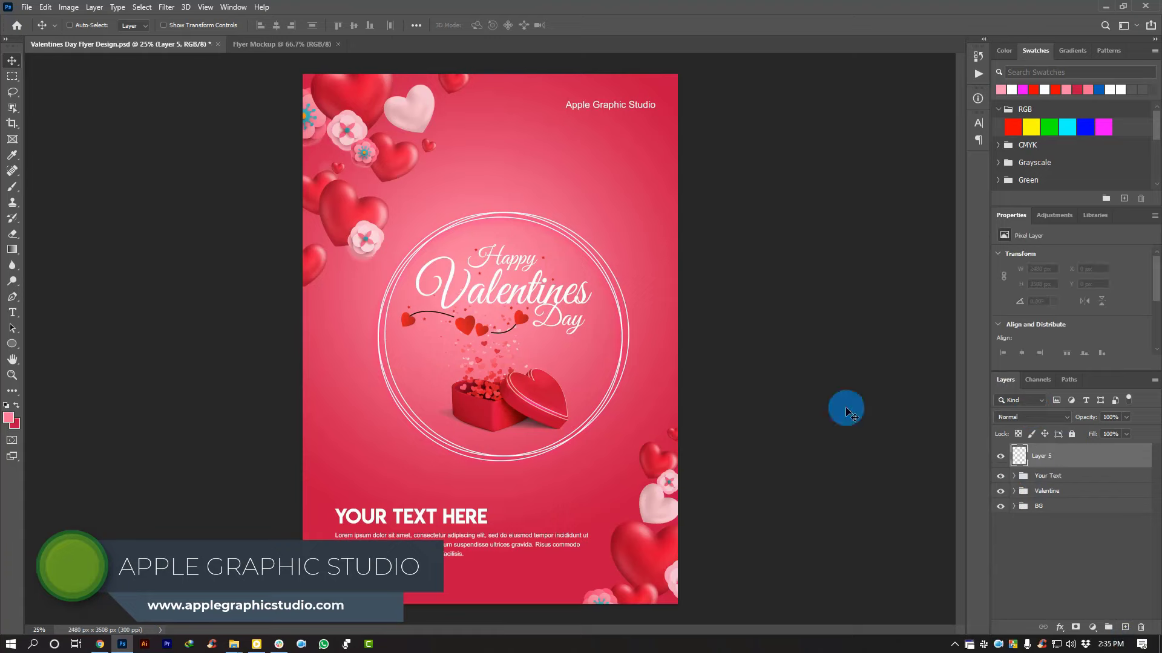
click(68, 7)
click(90, 184)
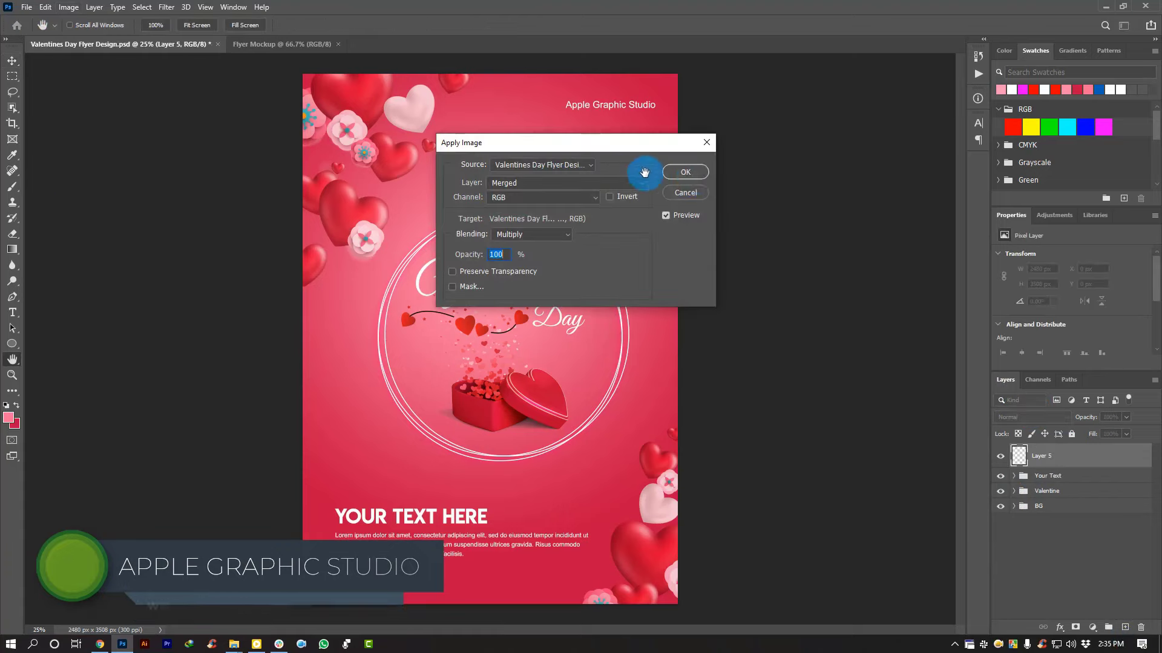
click(684, 165)
drag(58, 69, 477, 260)
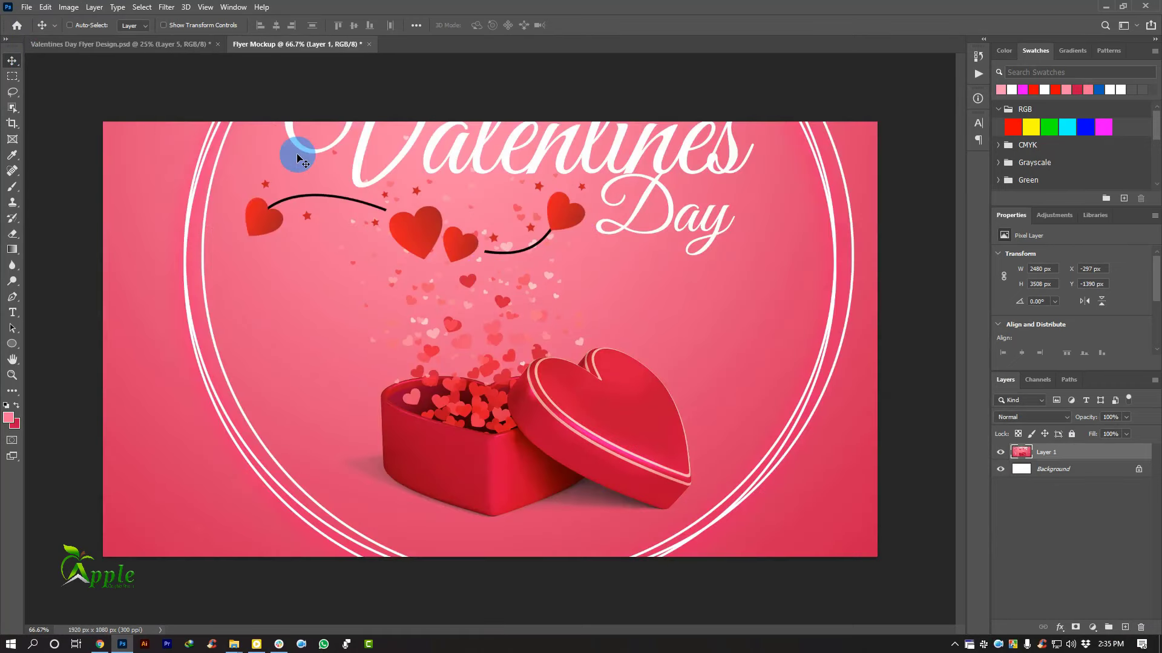
drag(477, 261, 574, 242)
drag(1108, 458, 1125, 626)
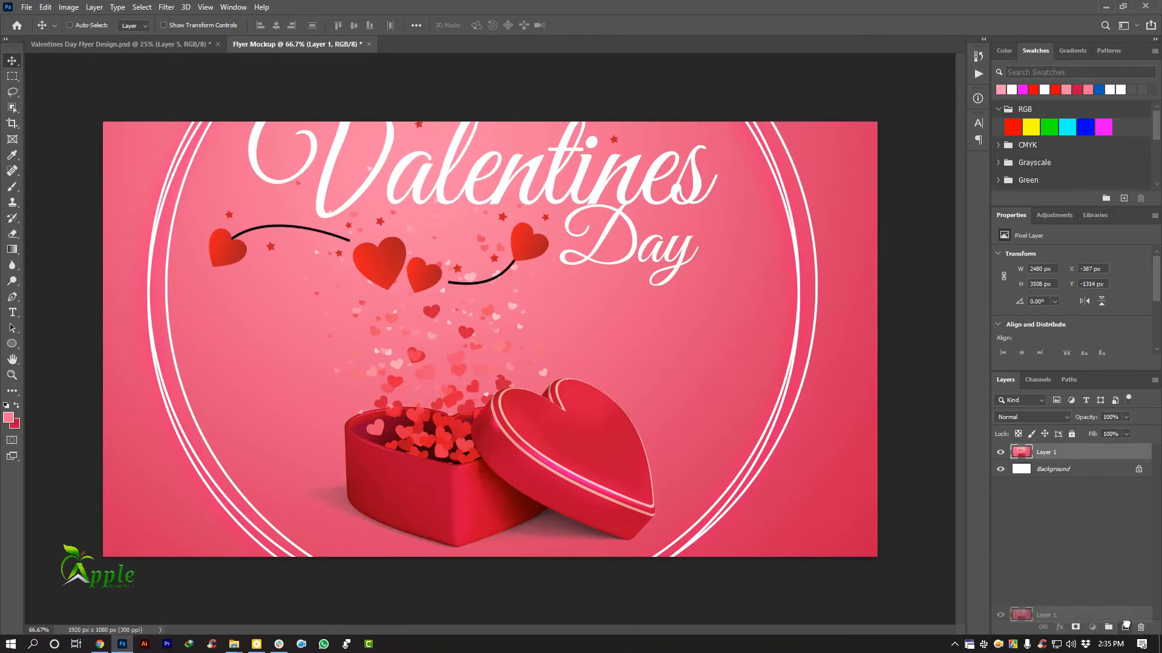
Step: Free Transform the flyer copy to nearly full height, centred over the pink backdrop
click(45, 7)
click(68, 272)
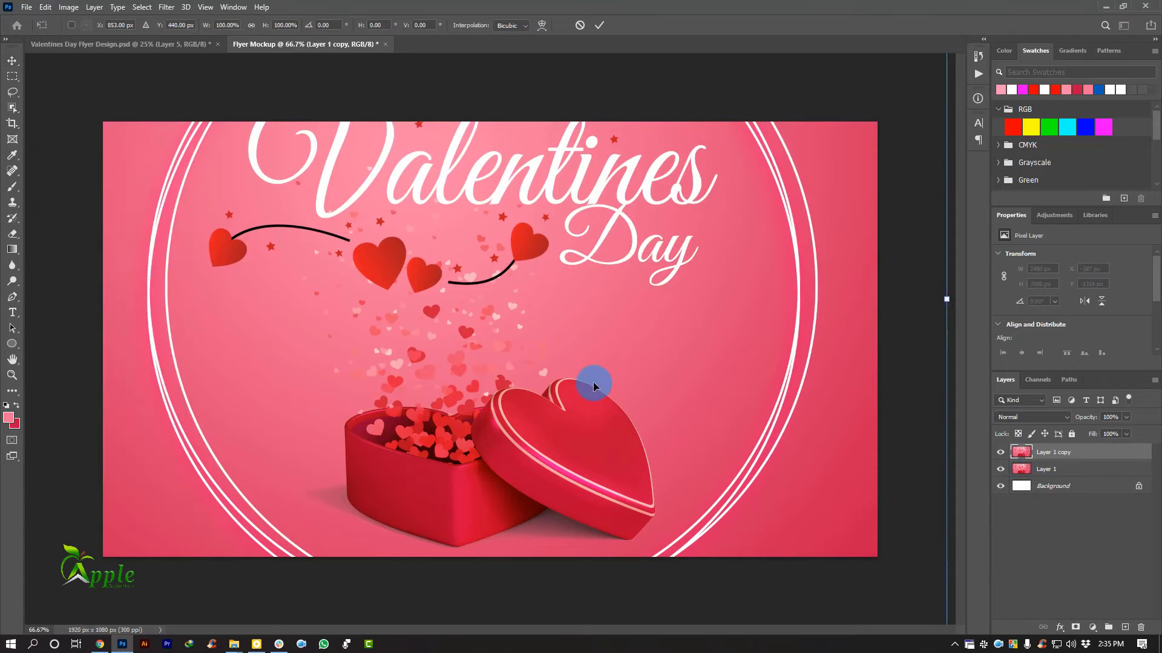
key(ctrl+minus)
key(ctrl+minus)
key(ctrl+minus)
key(ctrl+minus)
mouse_move(355, 151)
mouse_down()
mouse_move(450, 287)
mouse_move(554, 326)
mouse_move(545, 322)
mouse_up()
key(ctrl+plus)
key(ctrl+plus)
key(ctrl+plus)
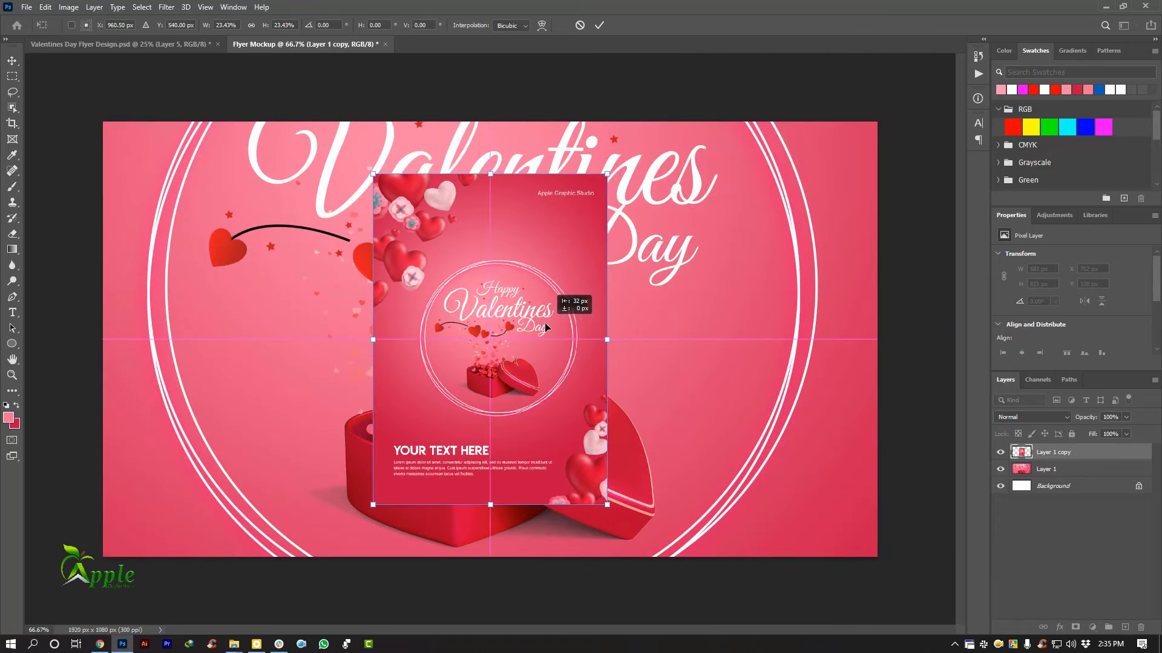
drag(607, 505, 647, 545)
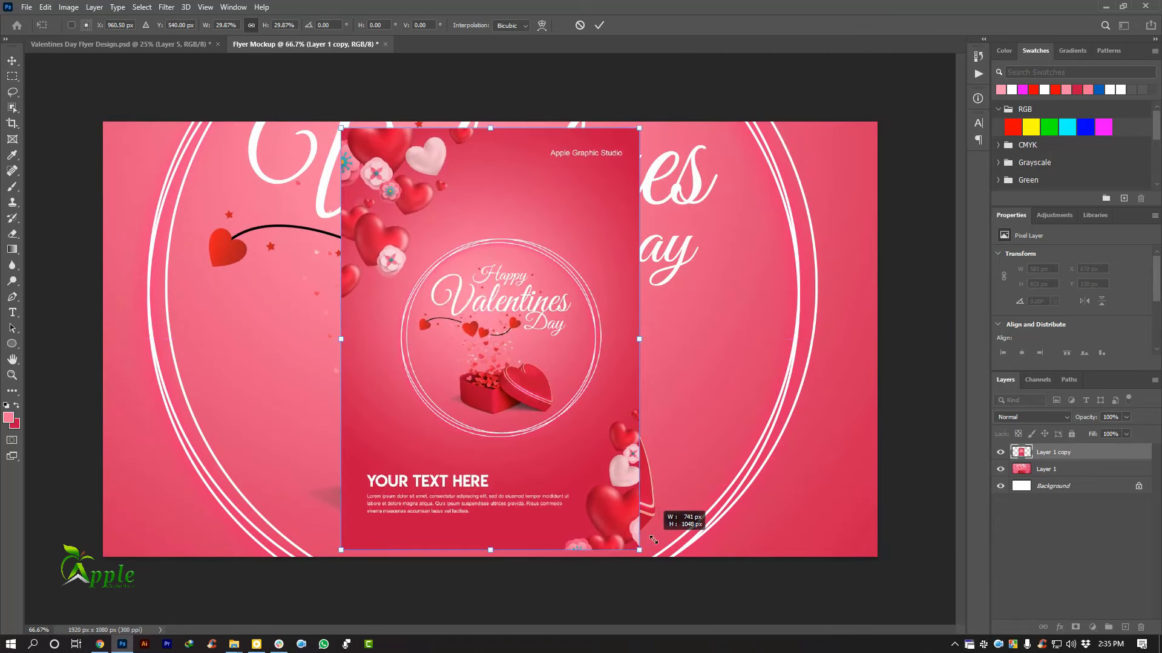
click(599, 27)
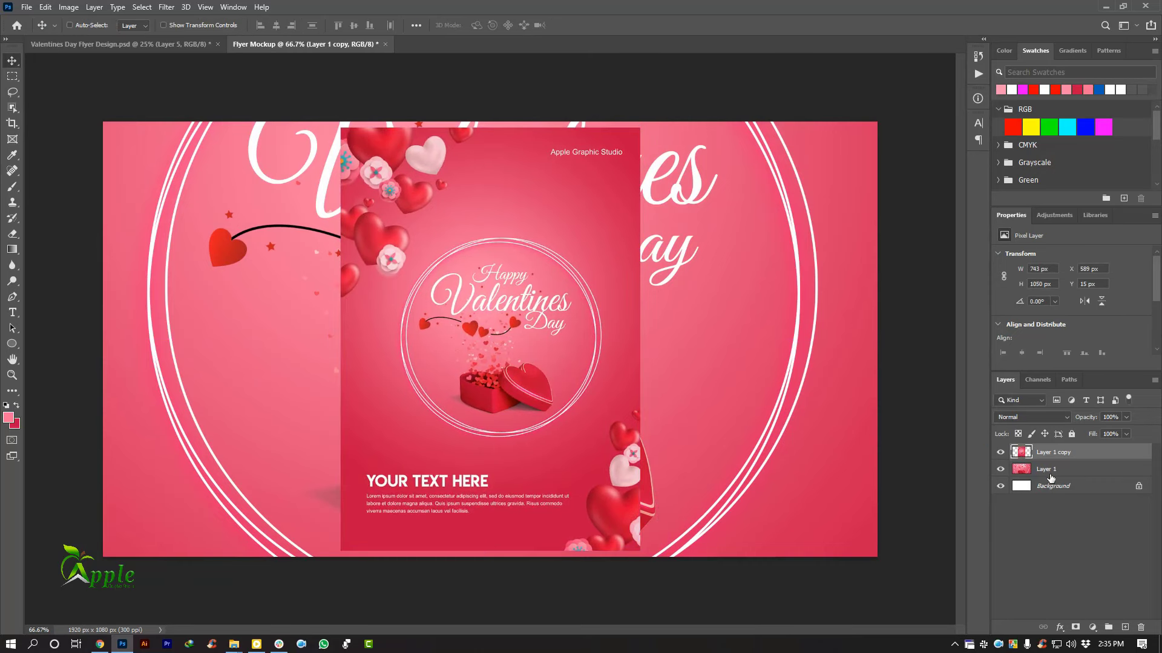
Step: Apply a Gaussian Blur of about 30 px to the pink background Layer 1
click(1049, 470)
click(173, 7)
mouse_move(173, 161)
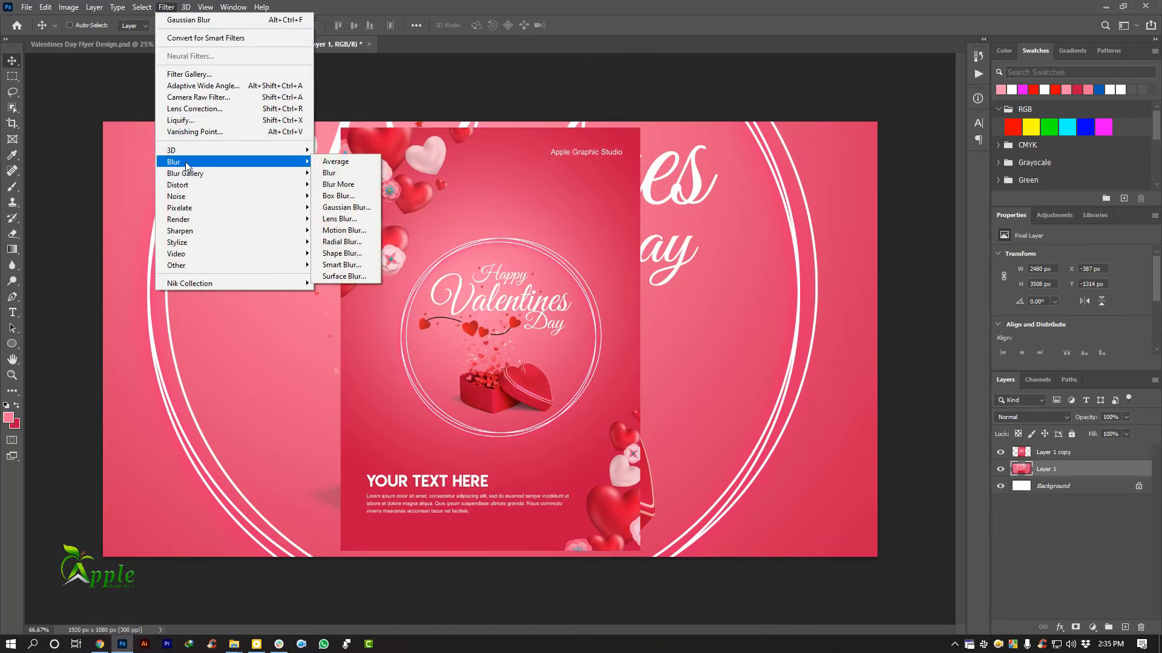
click(348, 209)
drag(644, 447, 657, 449)
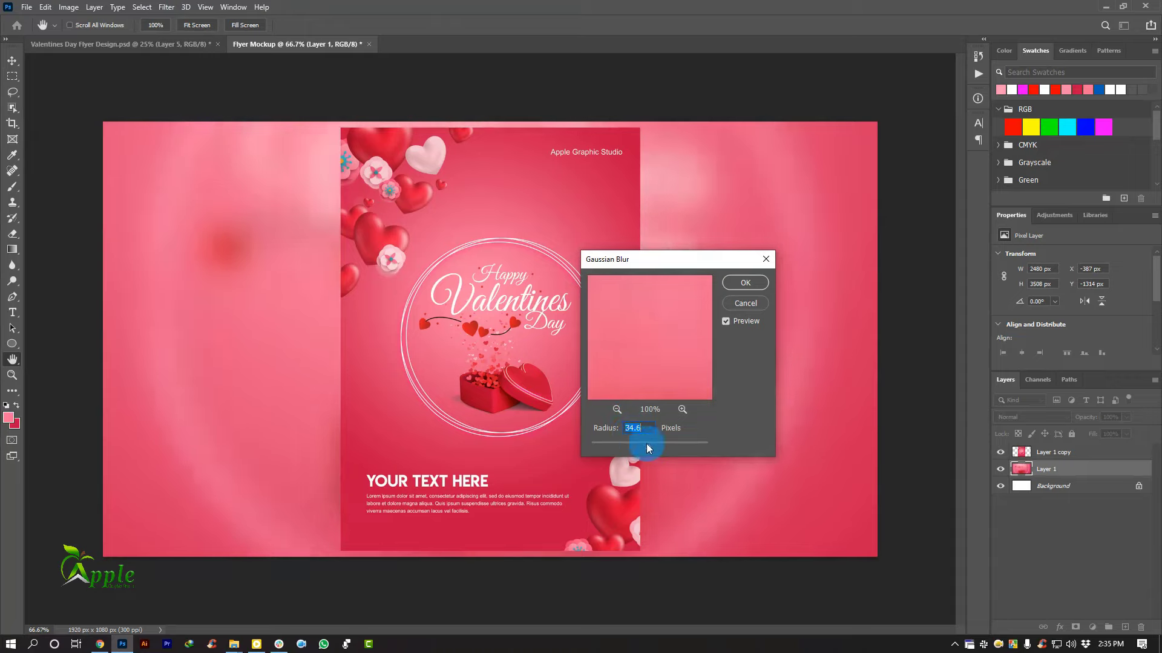
drag(645, 447, 648, 448)
click(744, 282)
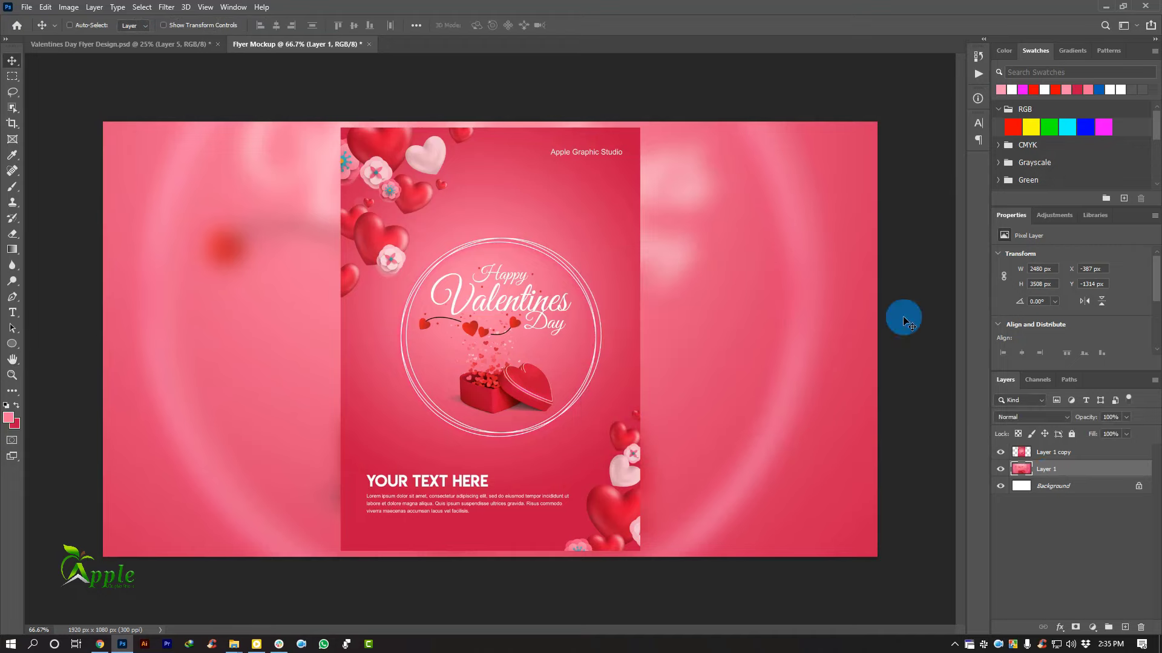
Step: Give the front flyer a dark, tight drop shadow and duplicate it as Layer 1 copy 2
double_click(1081, 453)
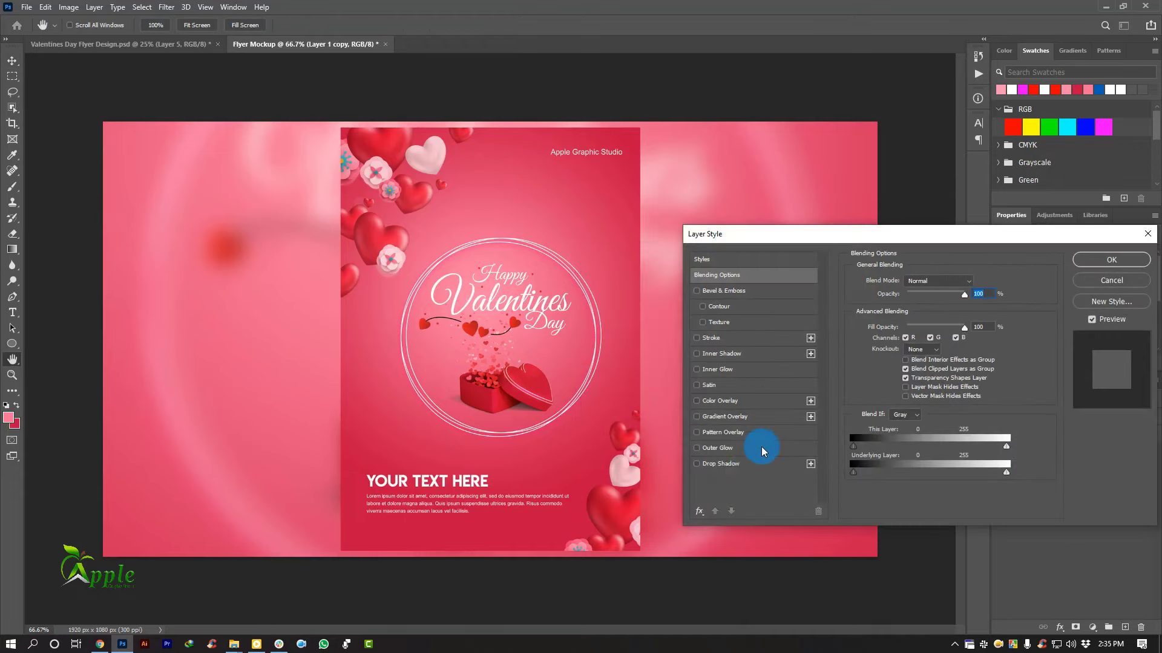
click(722, 467)
drag(823, 234, 845, 228)
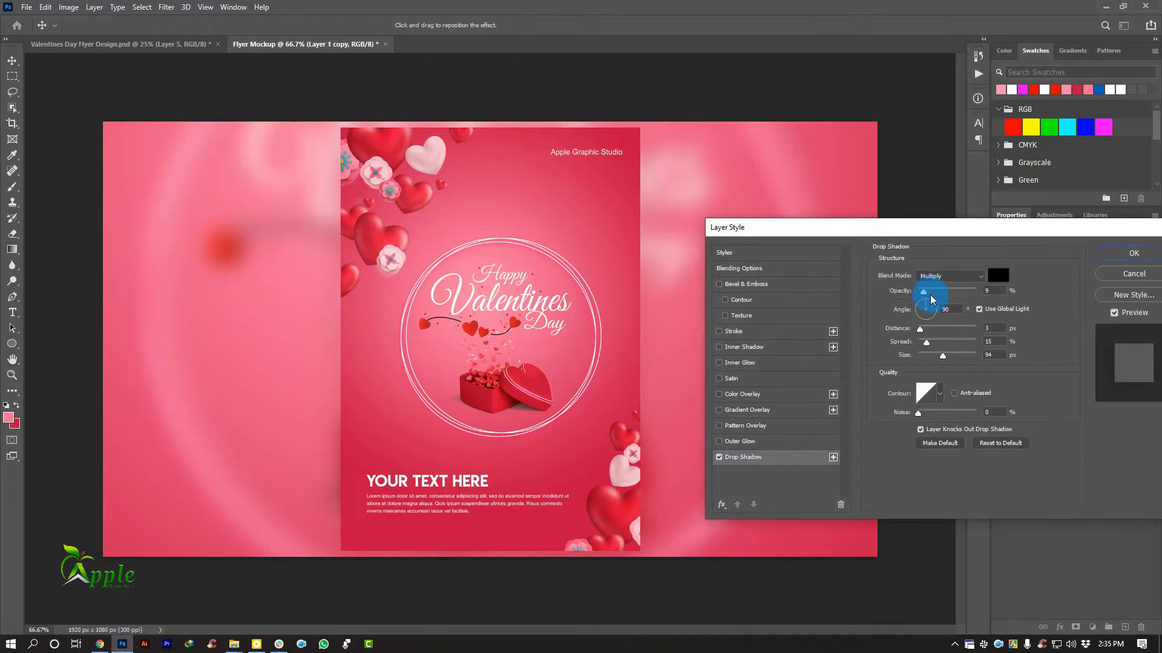
drag(929, 292, 938, 290)
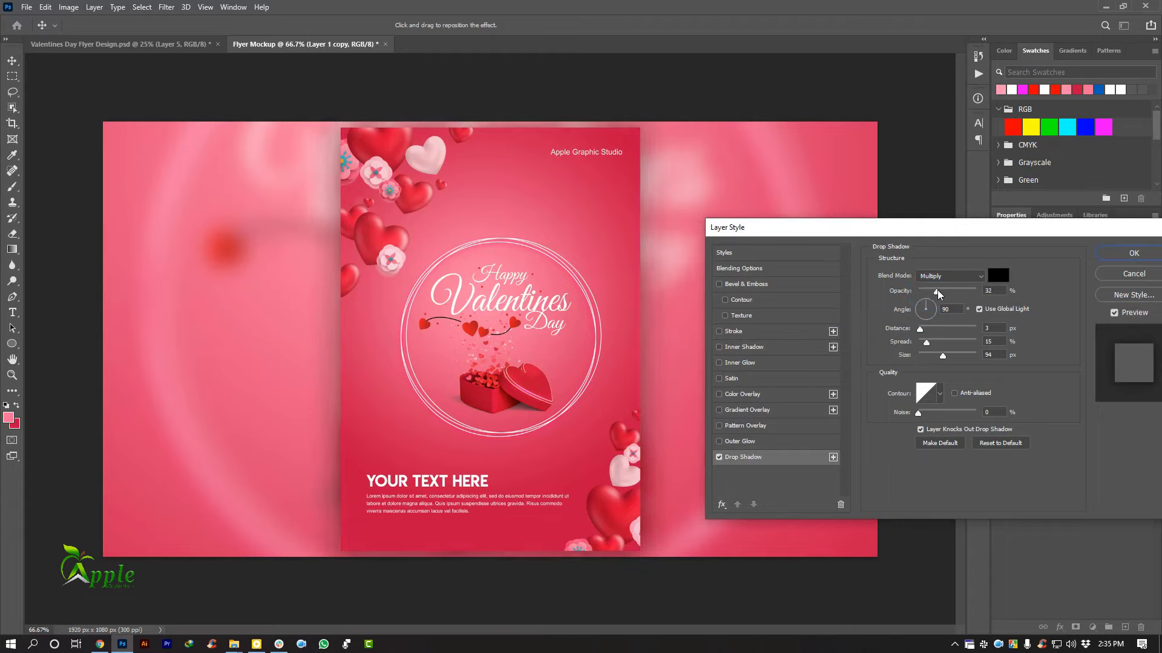
drag(943, 356, 933, 355)
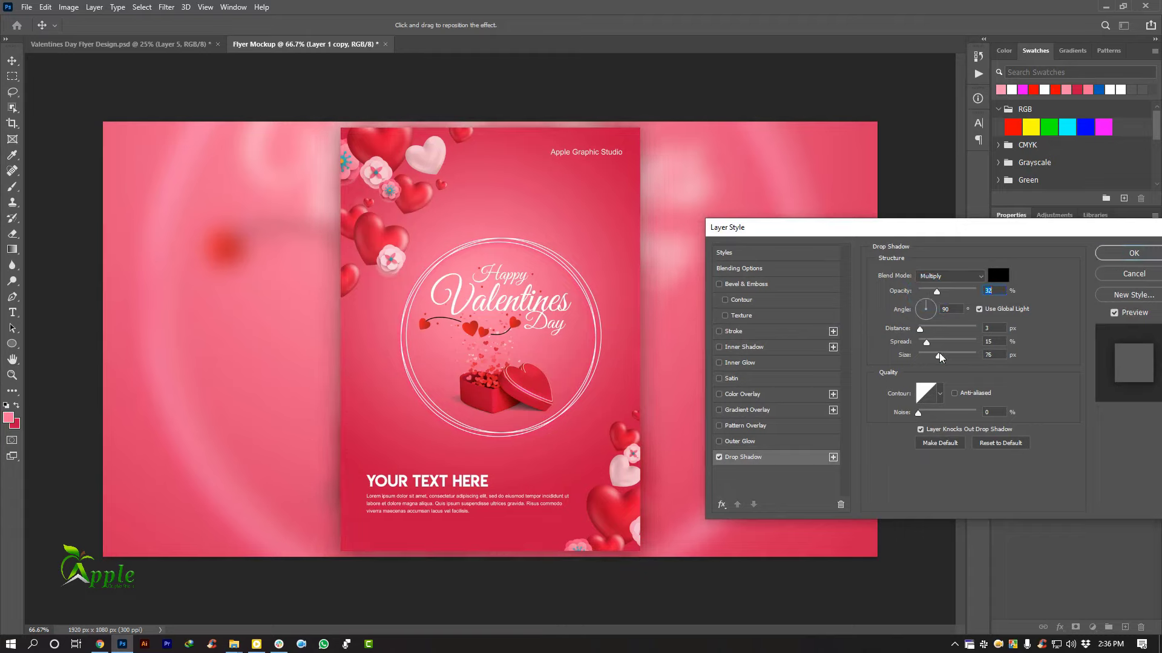
click(1134, 253)
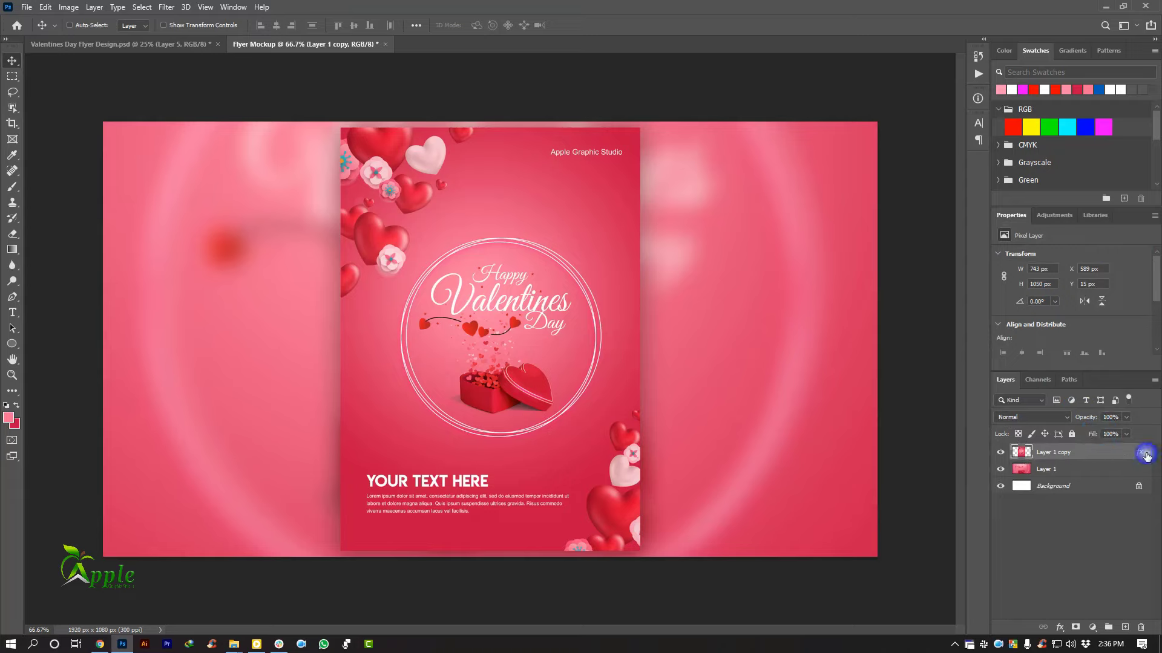
mouse_move(1126, 454)
mouse_down()
mouse_move(1112, 624)
mouse_move(1124, 626)
mouse_up()
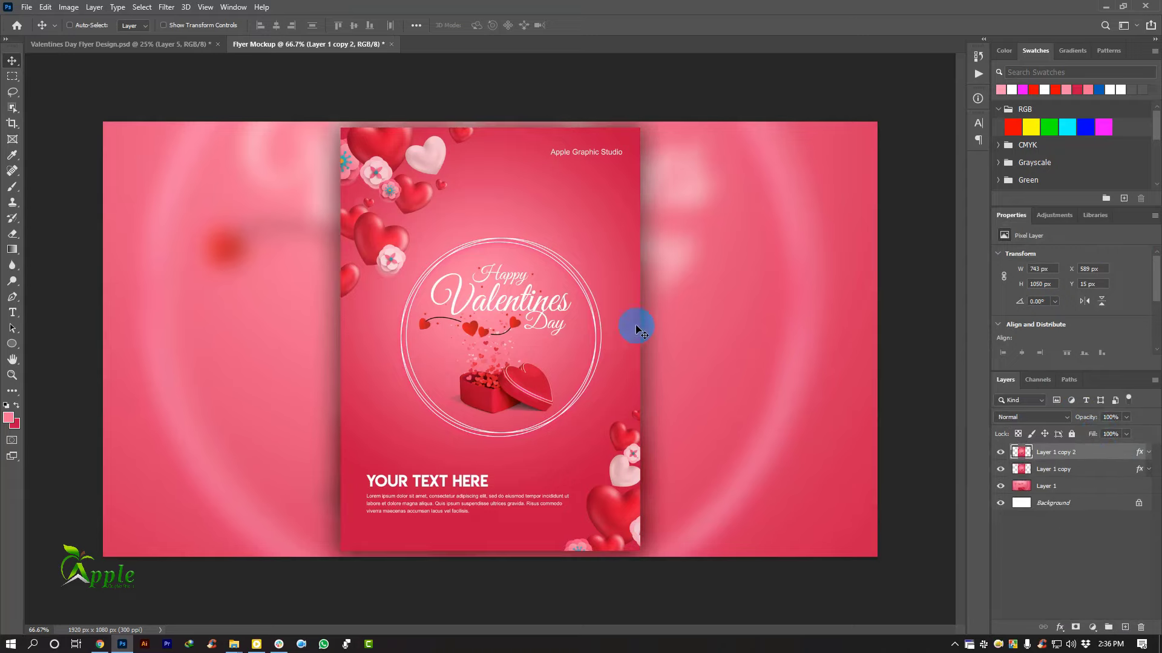
Step: Shrink a flyer copy at the left, then send both side copies behind the front flyer
drag(607, 324, 487, 325)
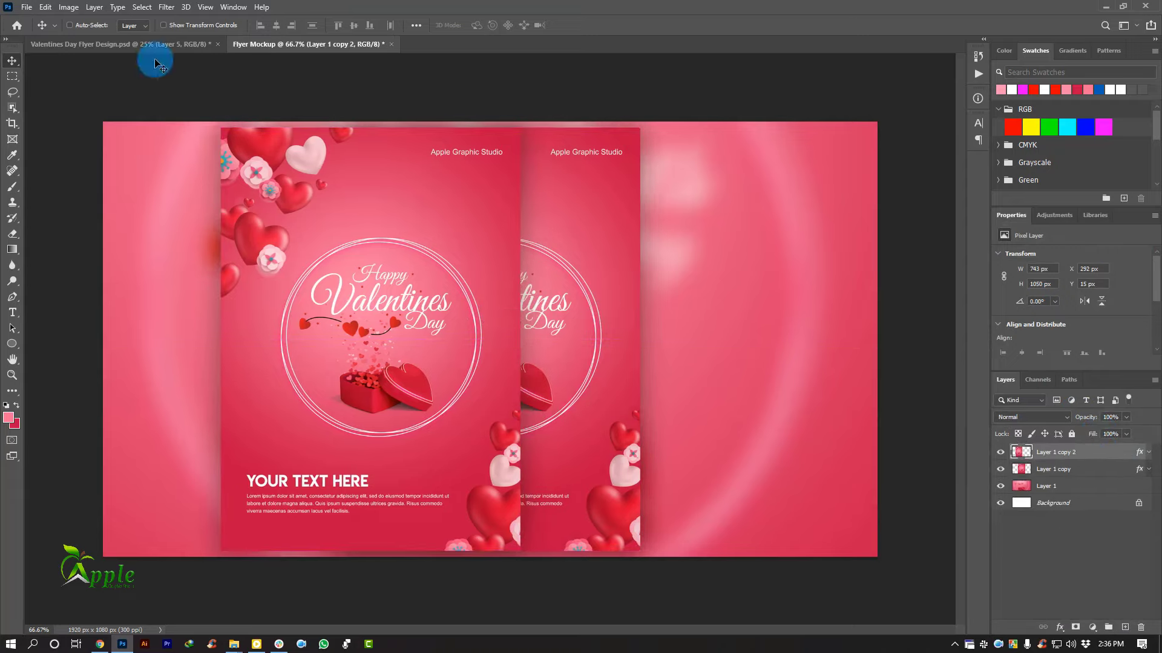
click(44, 7)
click(100, 271)
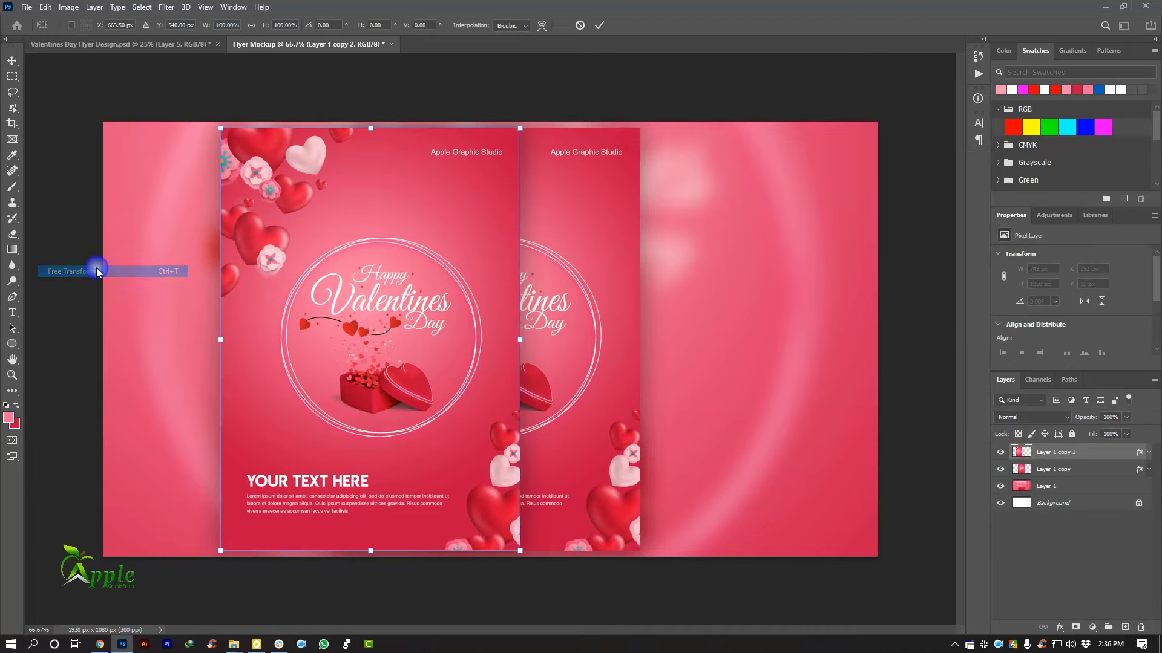
drag(520, 127, 478, 162)
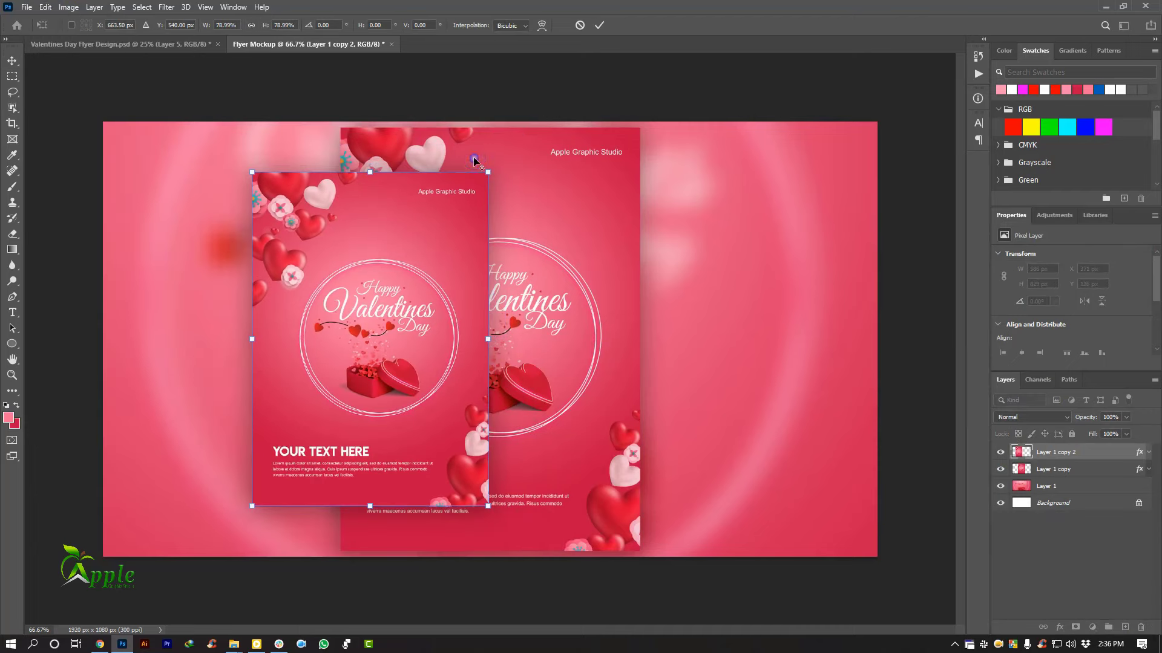
click(599, 25)
mouse_move(440, 351)
mouse_down()
mouse_move(398, 353)
mouse_move(502, 340)
mouse_move(676, 350)
mouse_up()
shift+click(1059, 469)
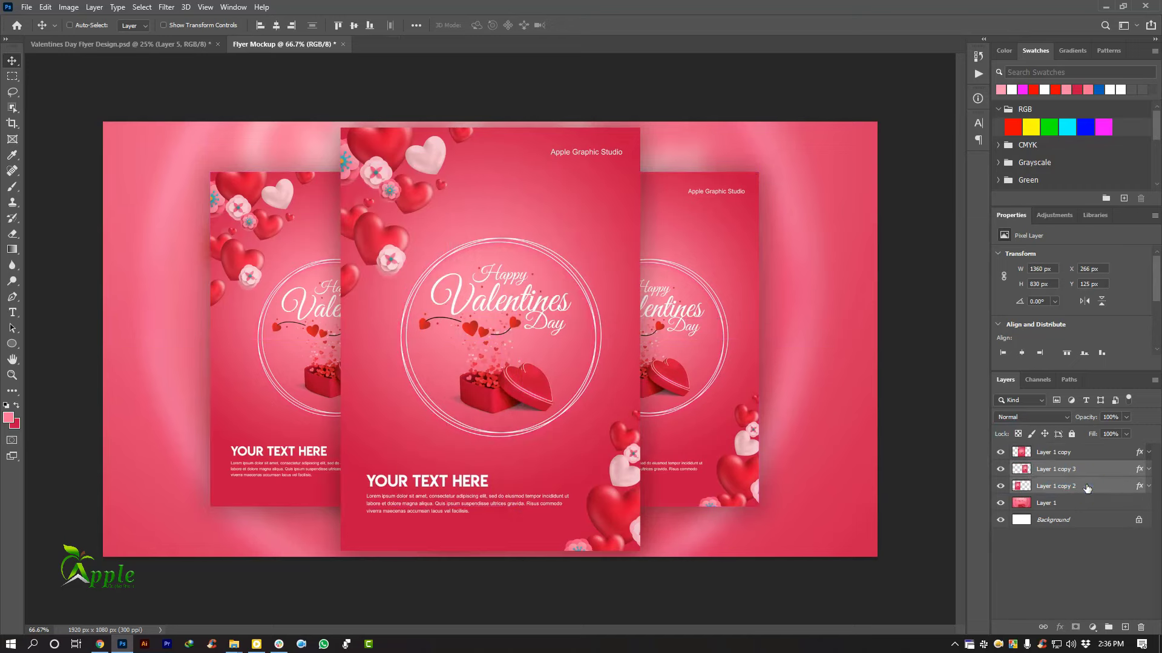
key(ctrl+bracketleft)
Step: Convert the side flyers to one smart object and apply a Gaussian Blur of about 6 px
right_click(1101, 476)
click(994, 289)
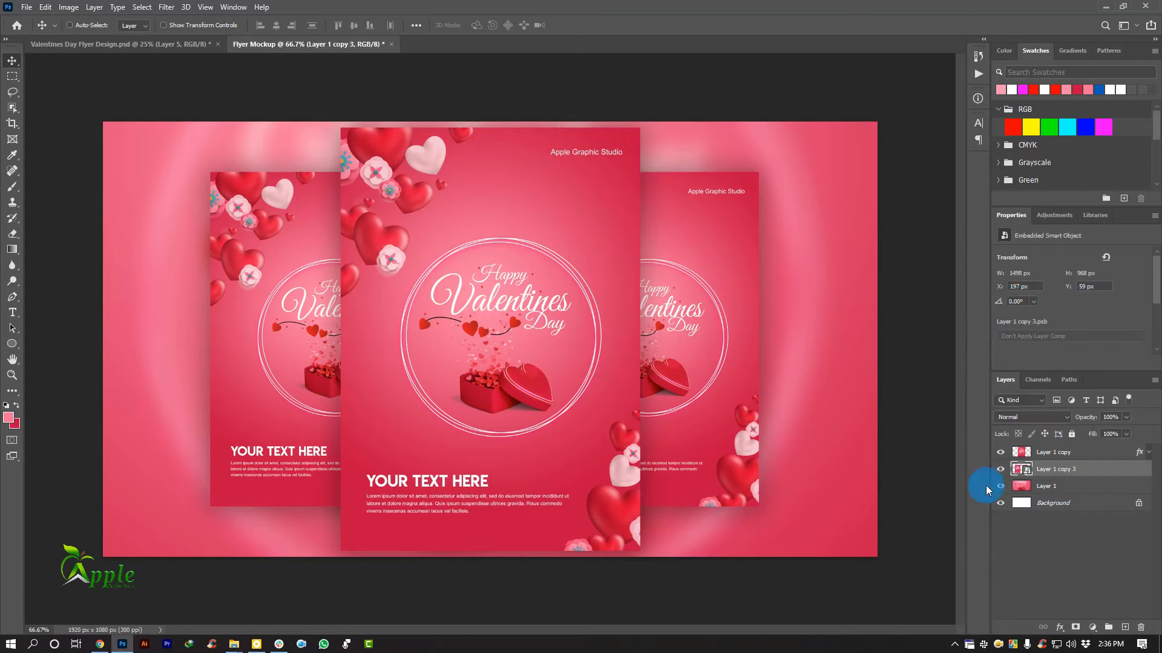
click(166, 7)
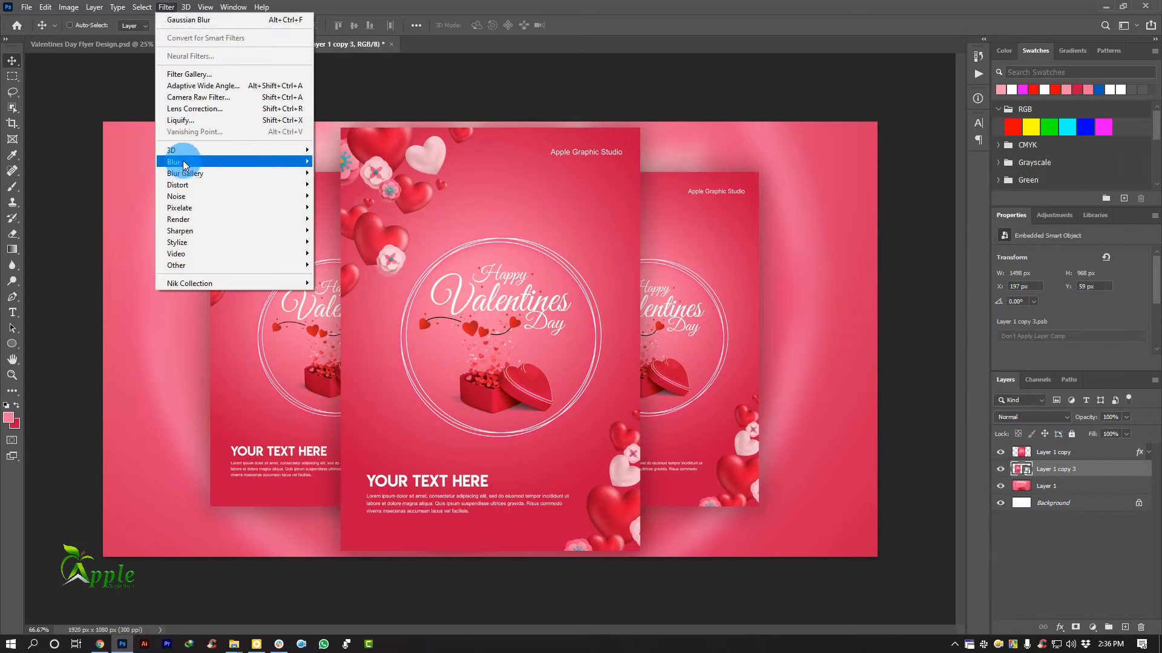
click(358, 208)
drag(682, 255, 1096, 269)
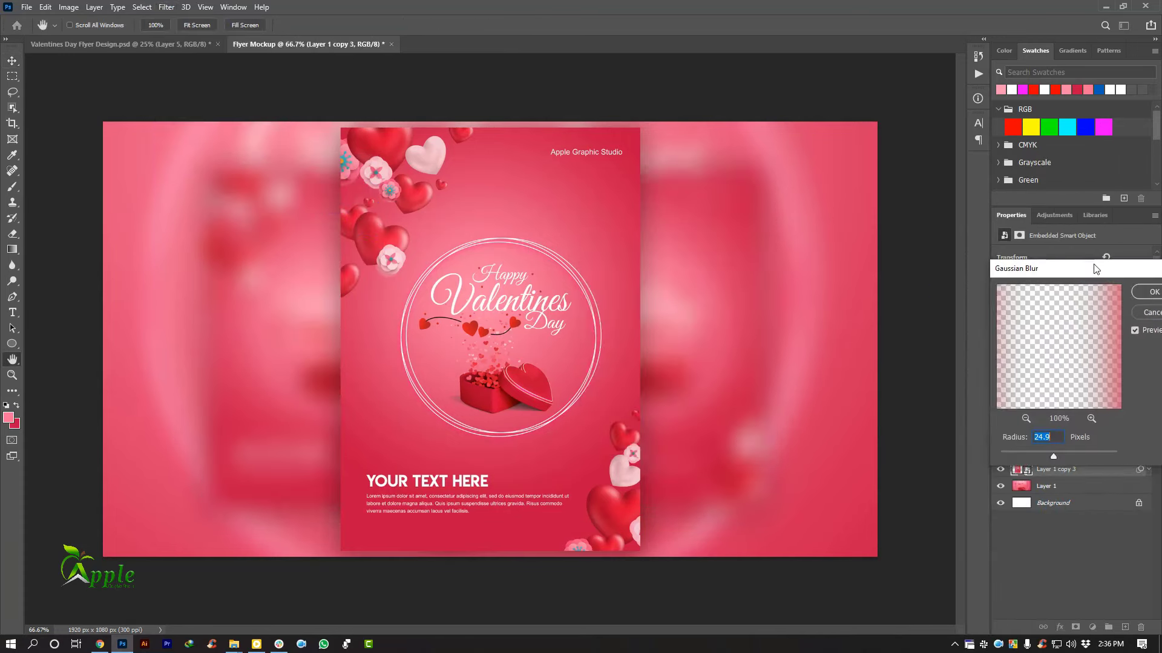
drag(1029, 453, 1036, 452)
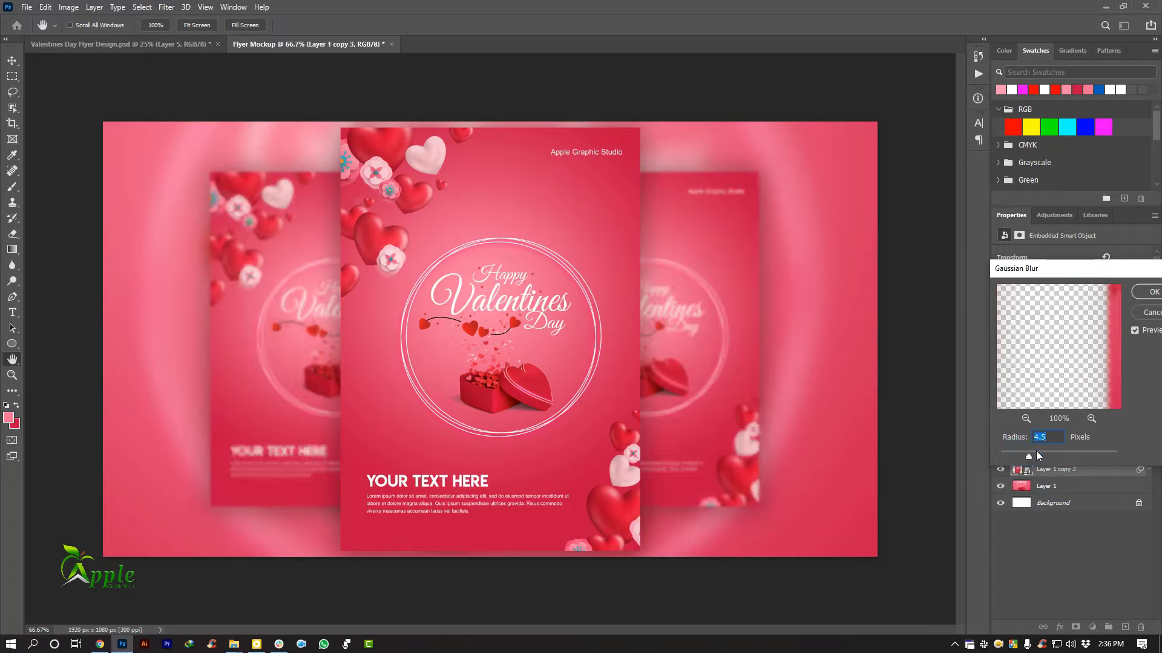
drag(1035, 453, 1044, 454)
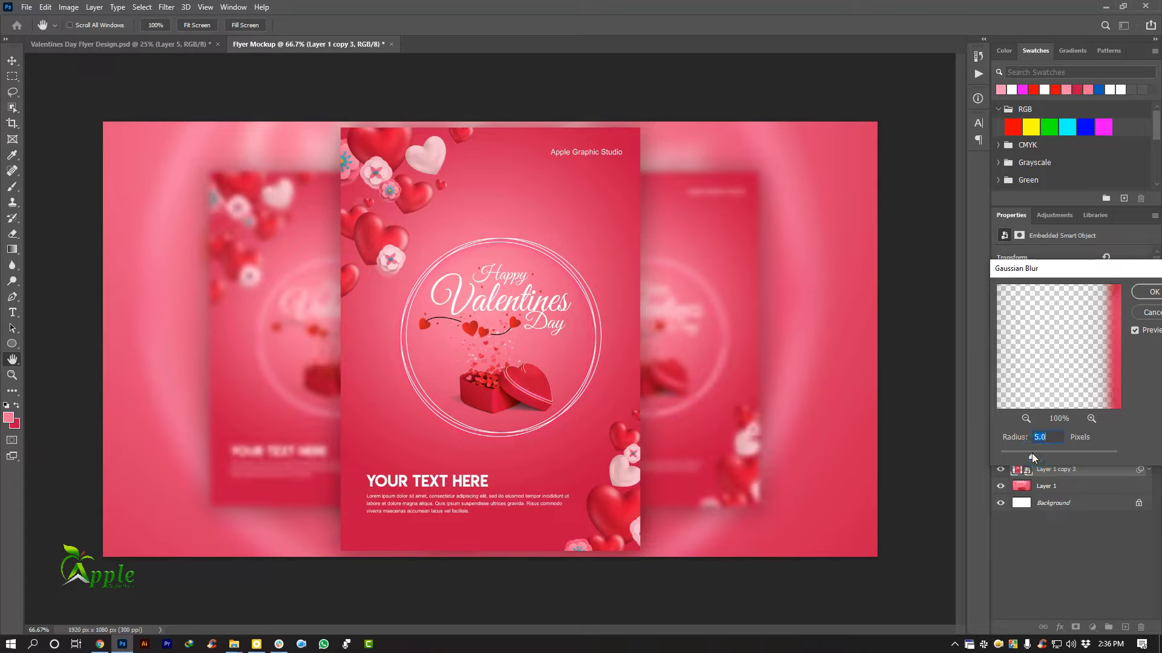
drag(1032, 453, 1036, 453)
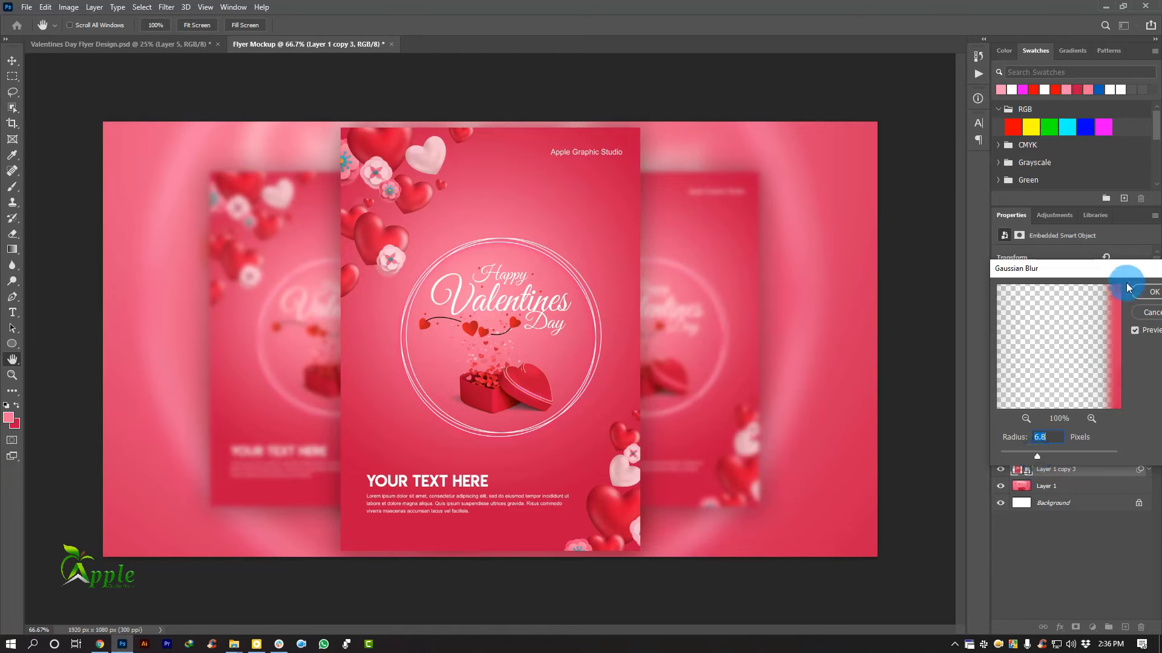
drag(1120, 269, 928, 294)
click(962, 317)
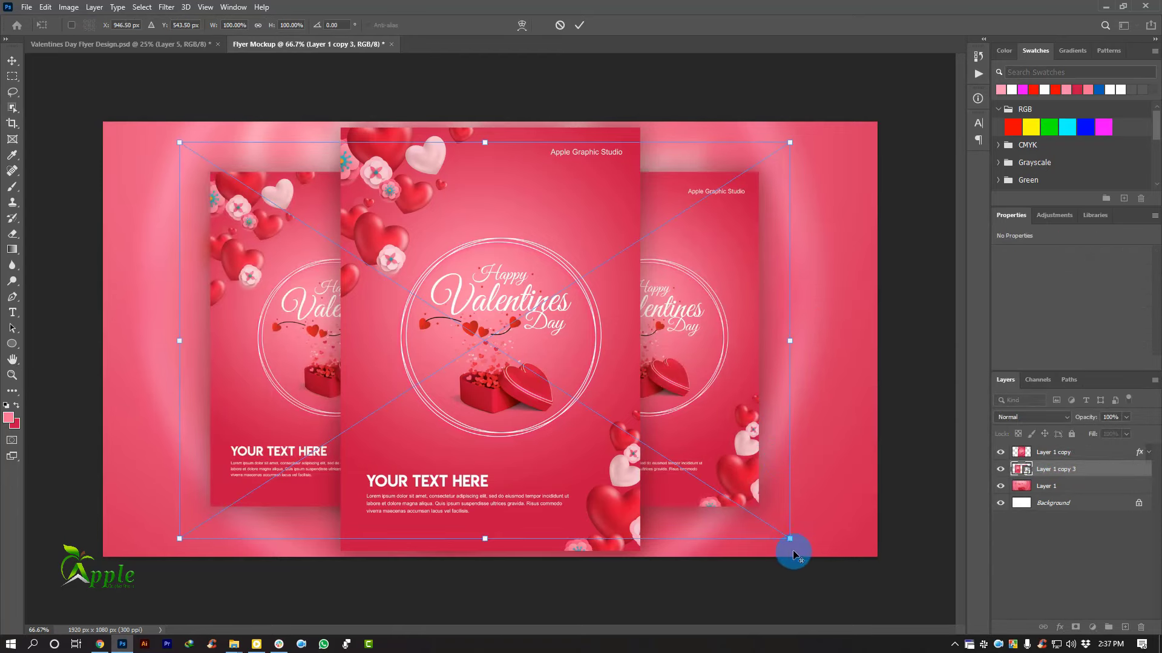
Step: Scale the blurred side flyers up to about 110%
drag(789, 538, 821, 555)
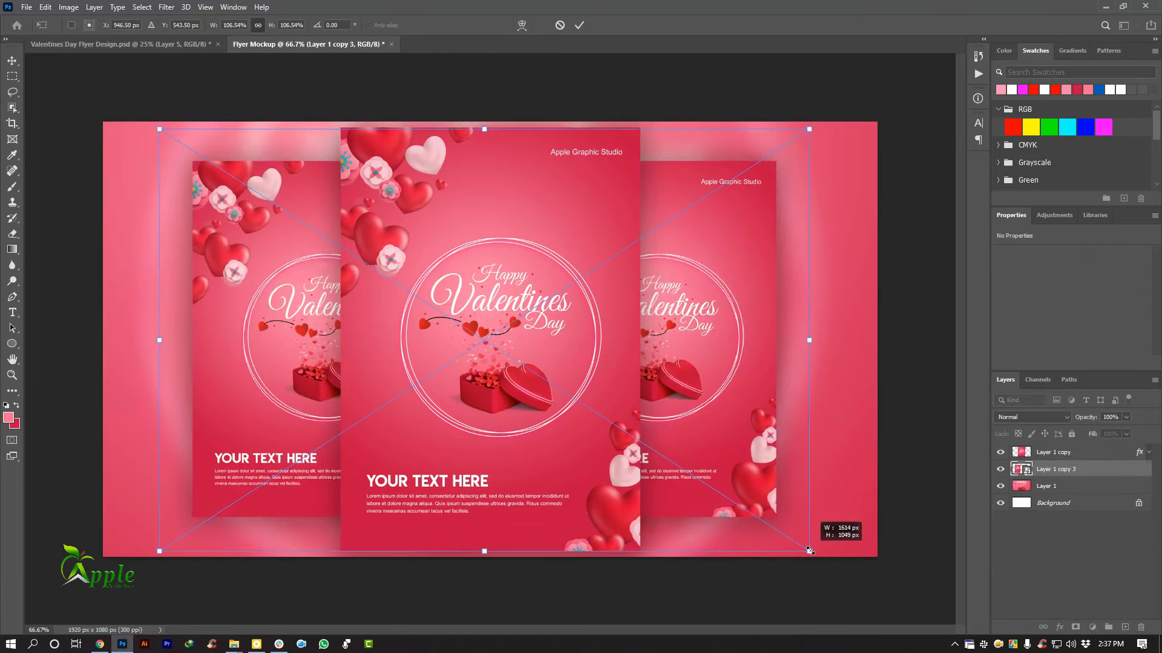
click(579, 25)
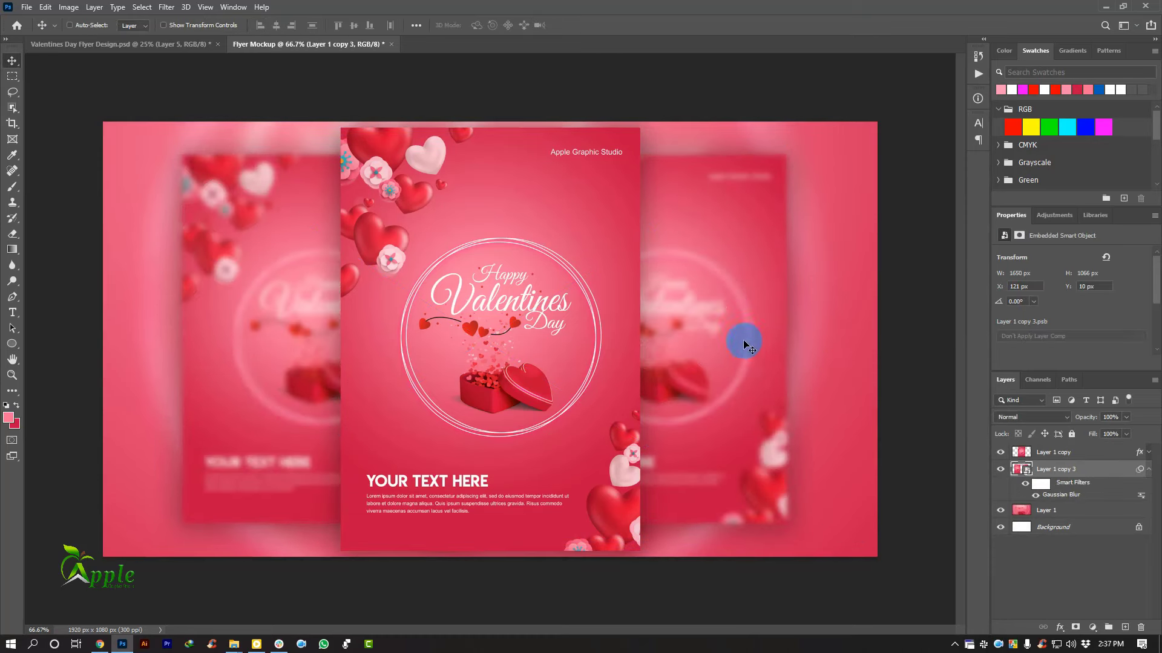
key(ctrl+minus)
key(ctrl+plus)
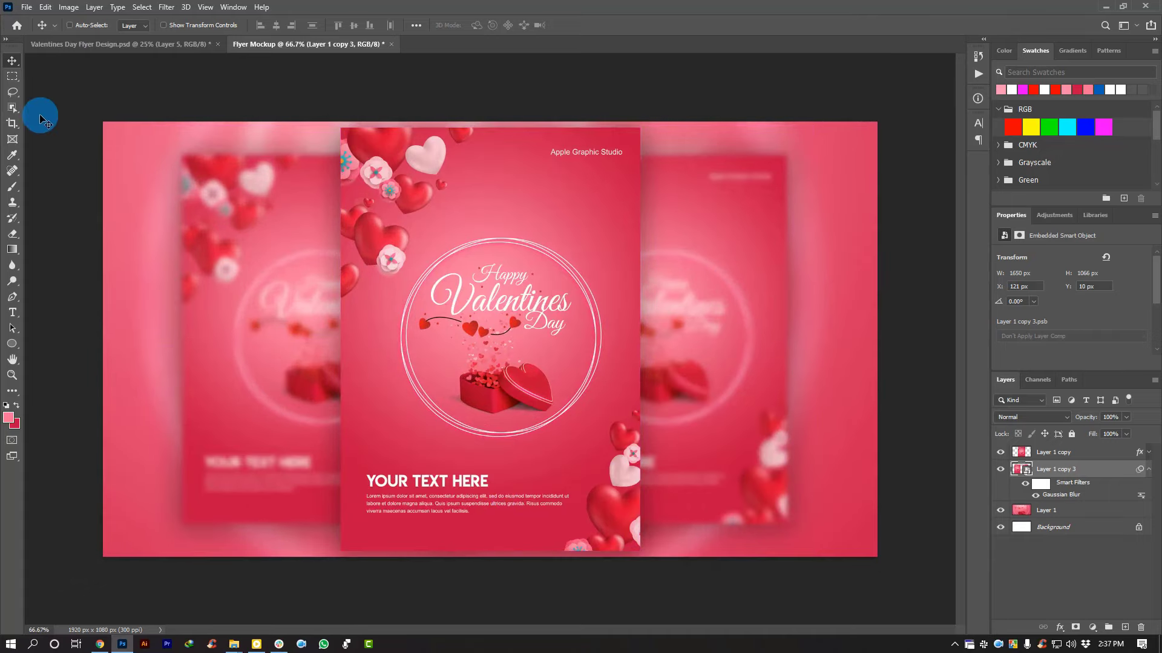
key(ctrl)
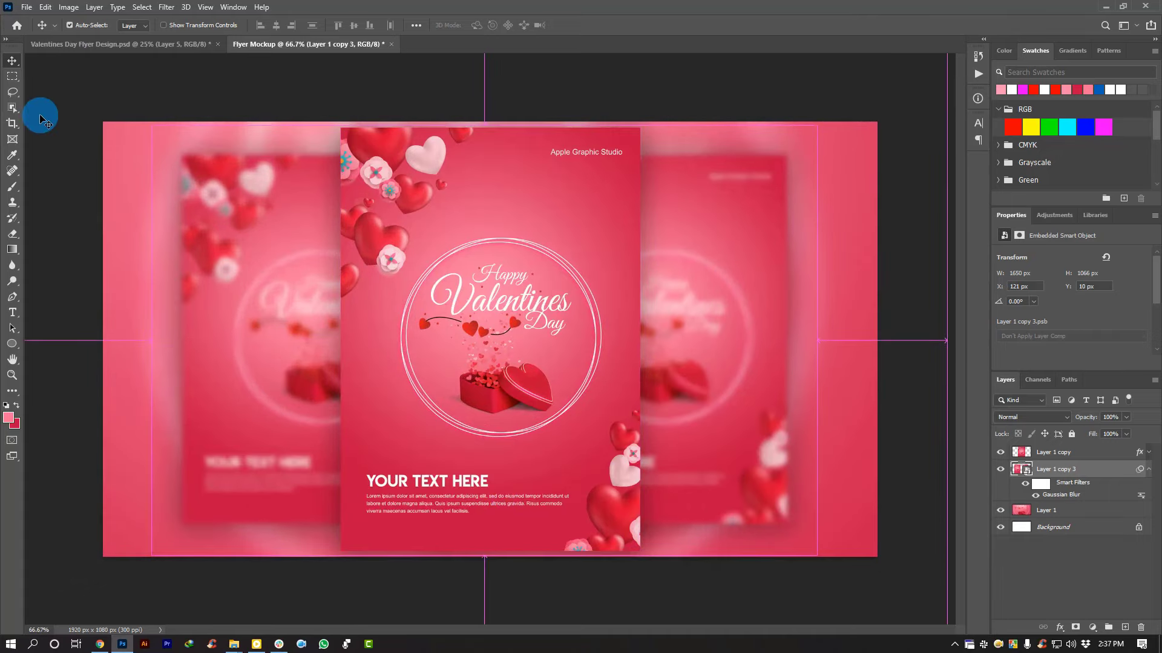